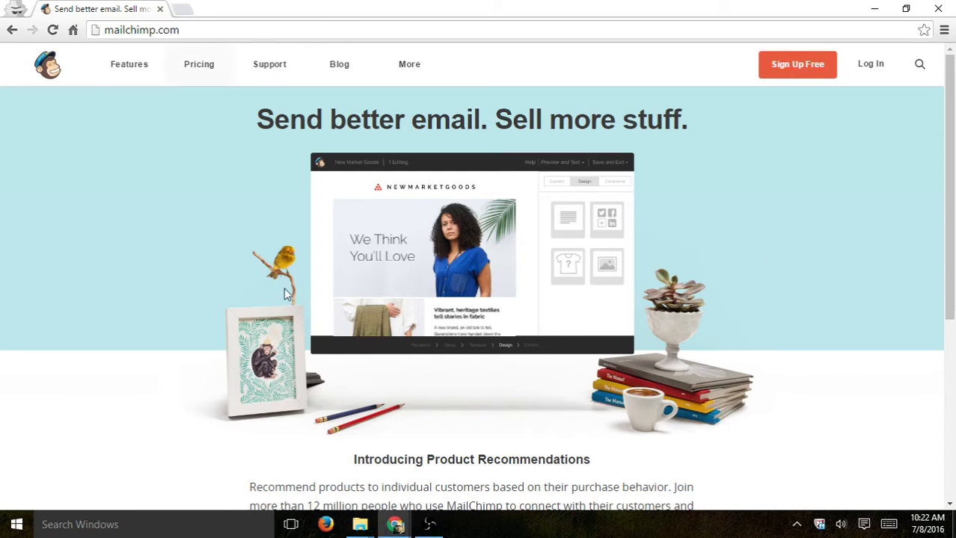
- Bring the MailChimp account window forward and glance at the account menu
{"action": "mouse_move", "coordinate": [395, 524]}
{"action": "left_click", "coordinate": [320, 454]}
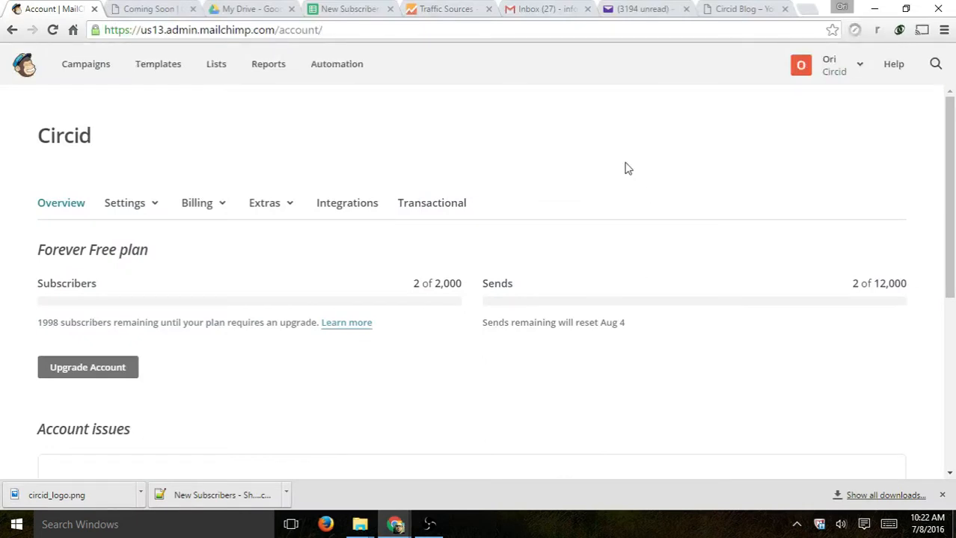
{"action": "left_click_drag", "start_coordinate": [191, 30], "coordinate": [348, 31]}
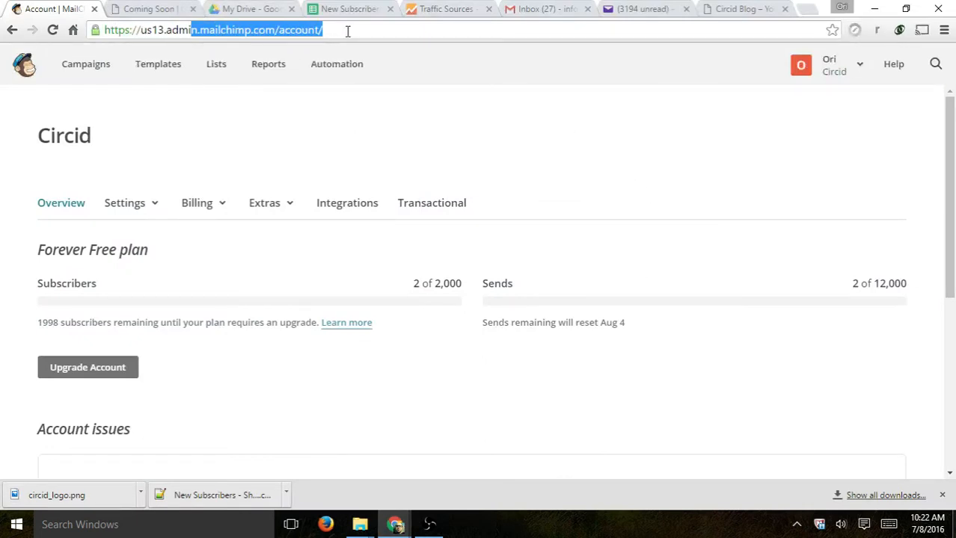
{"action": "left_click", "coordinate": [538, 142]}
{"action": "left_click", "coordinate": [848, 63]}
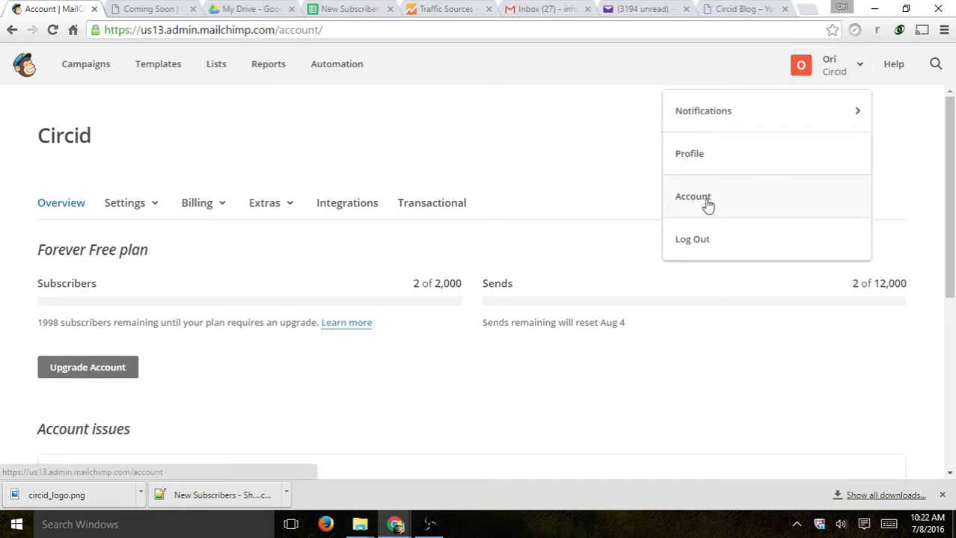
{"action": "left_click", "coordinate": [544, 154]}
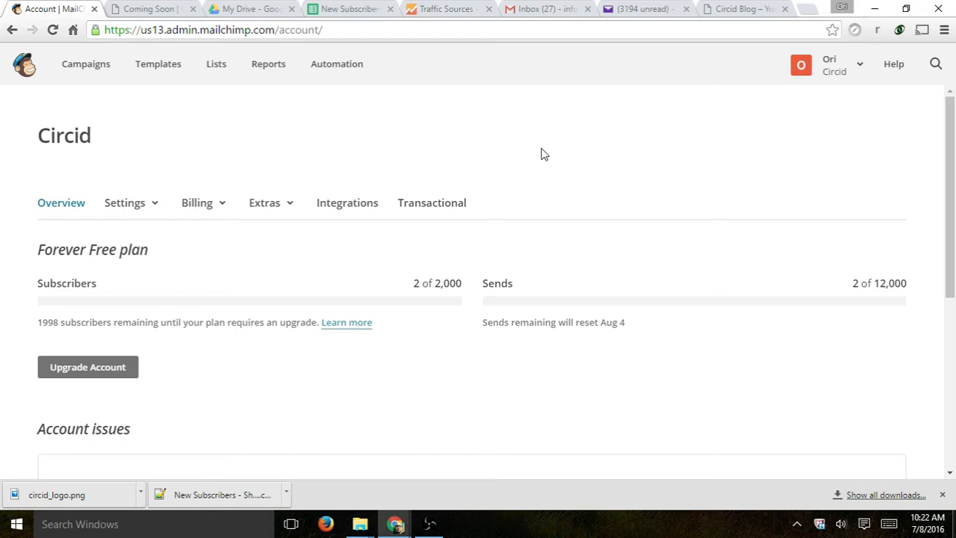
- Scroll the Overview page to review the Forever Free plan's 2 of 2,000 subscribers usage
{"action": "scroll", "coordinate": [552, 146], "scroll_direction": "down", "scroll_amount": 1}
{"action": "scroll", "coordinate": [103, 186], "scroll_direction": "up", "scroll_amount": 1}
{"action": "scroll", "coordinate": [534, 132], "scroll_direction": "down", "scroll_amount": 3}
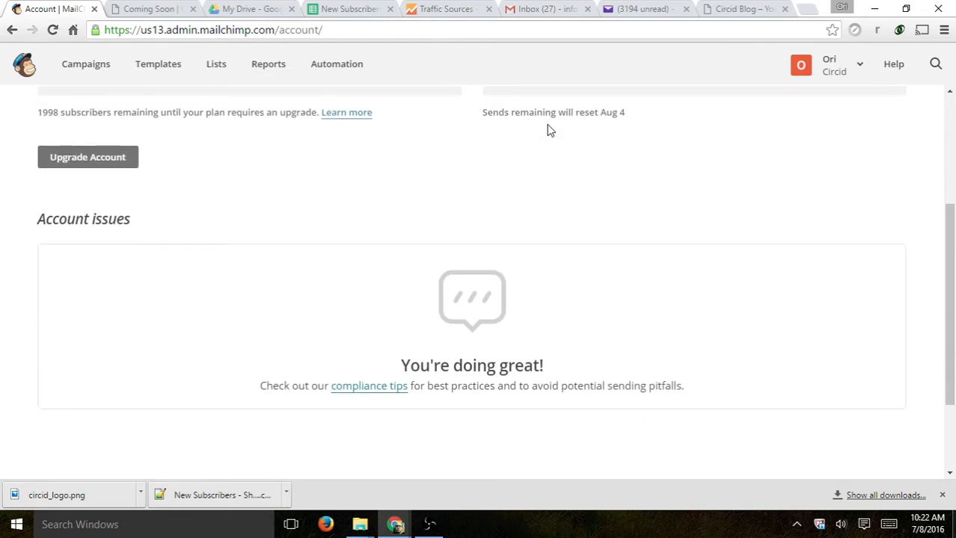
{"action": "scroll", "coordinate": [617, 215], "scroll_direction": "up", "scroll_amount": 1}
{"action": "scroll", "coordinate": [618, 214], "scroll_direction": "up", "scroll_amount": 2}
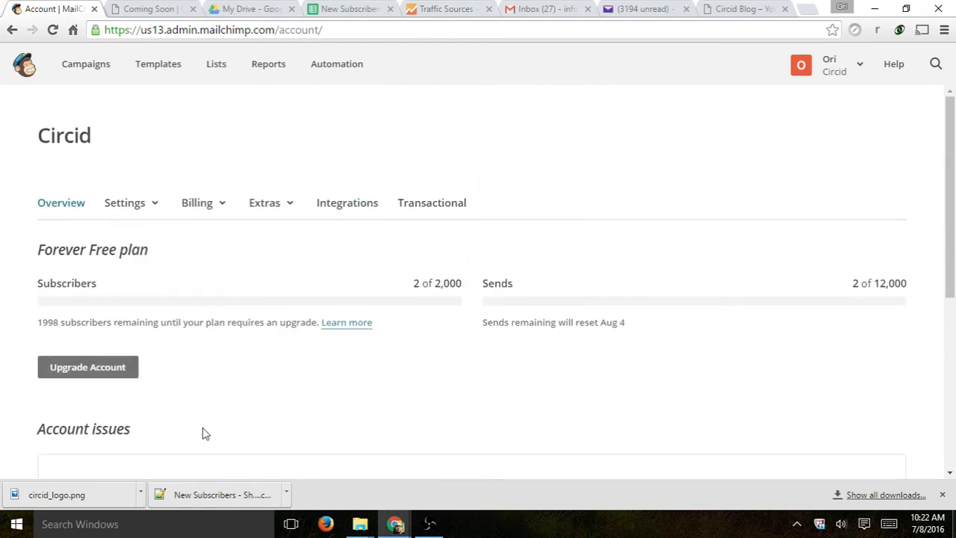
- View the Contact information settings, scrolling through Profile and Primary account contact sections
{"action": "left_click", "coordinate": [120, 210]}
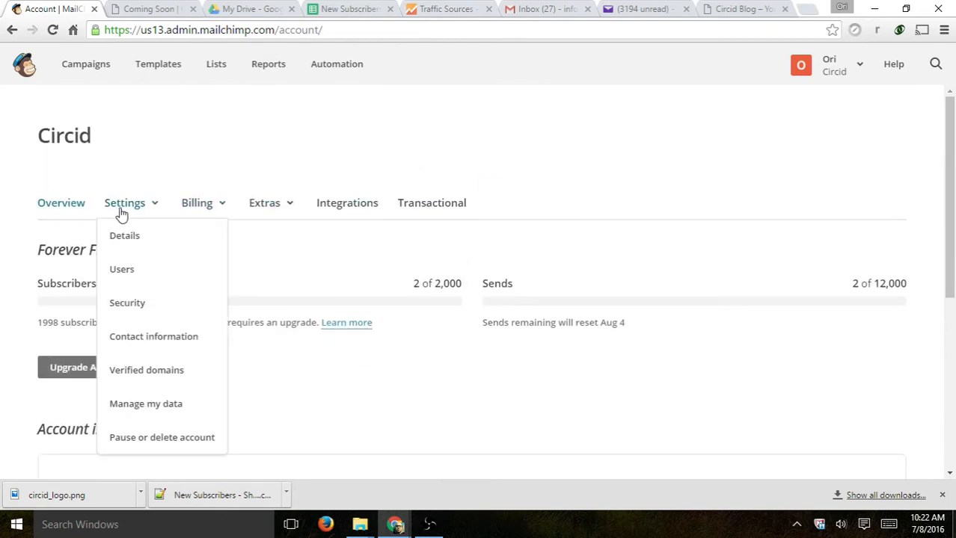
{"action": "left_click", "coordinate": [177, 337]}
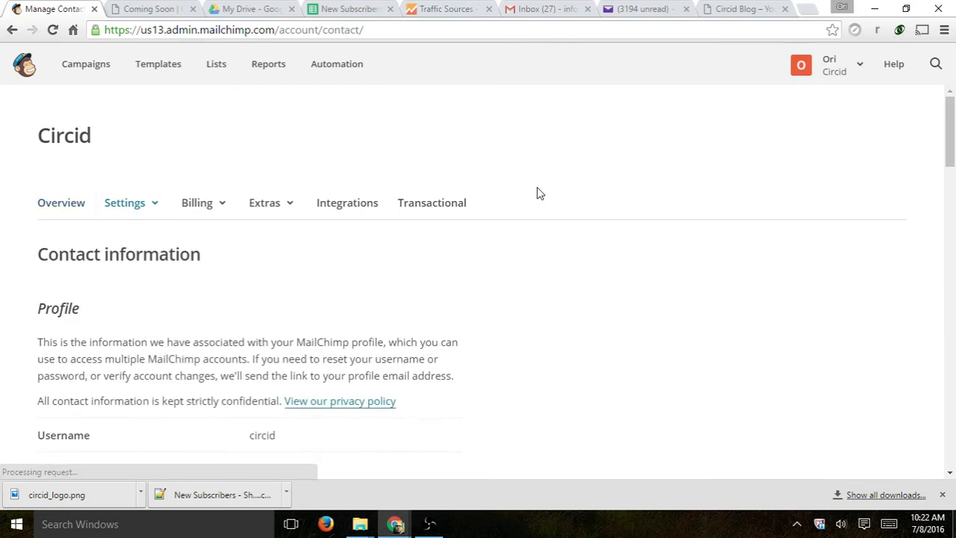
{"action": "scroll", "coordinate": [566, 185], "scroll_direction": "down", "scroll_amount": 3}
{"action": "scroll", "coordinate": [567, 185], "scroll_direction": "down", "scroll_amount": 4}
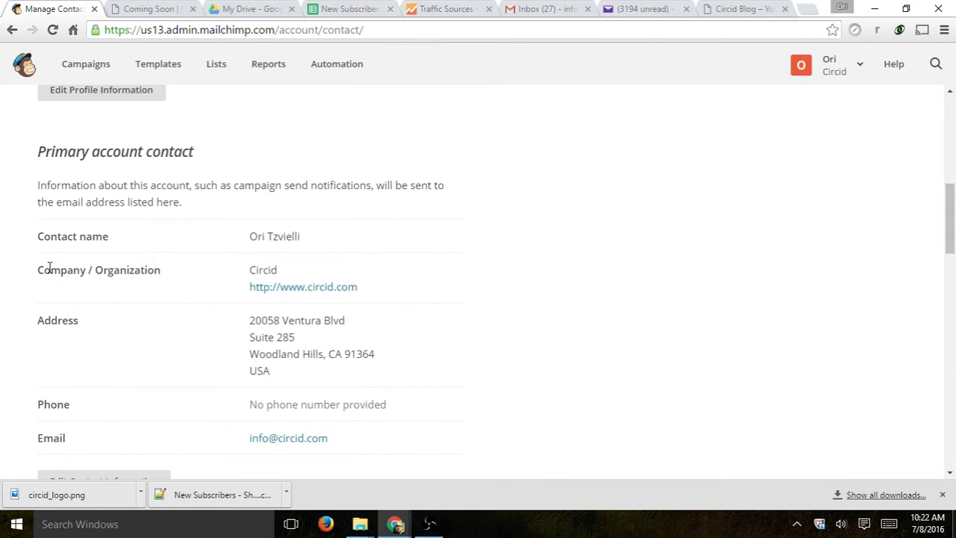
{"action": "scroll", "coordinate": [250, 359], "scroll_direction": "down", "scroll_amount": 1}
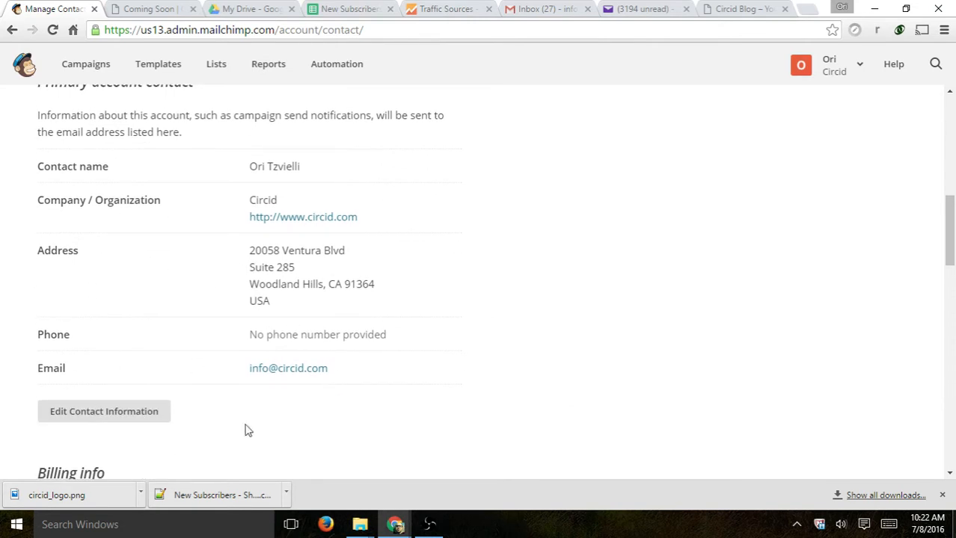
{"action": "scroll", "coordinate": [508, 365], "scroll_direction": "up", "scroll_amount": 3}
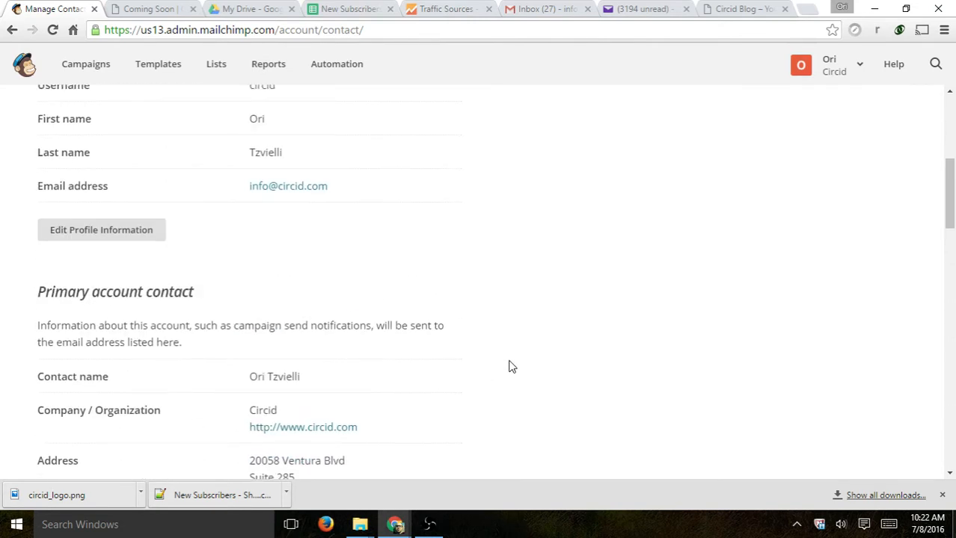
{"action": "scroll", "coordinate": [416, 276], "scroll_direction": "up", "scroll_amount": 5}
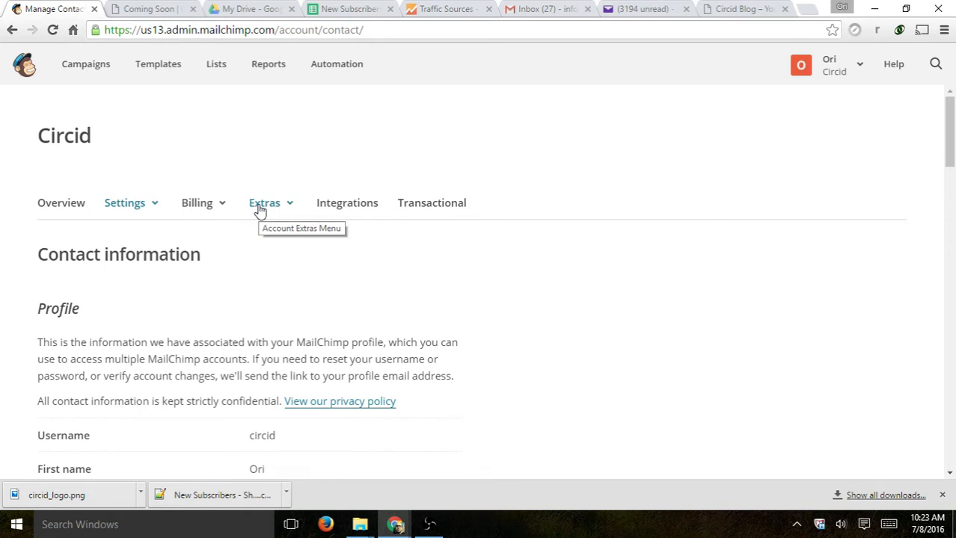
{"action": "left_click", "coordinate": [130, 215]}
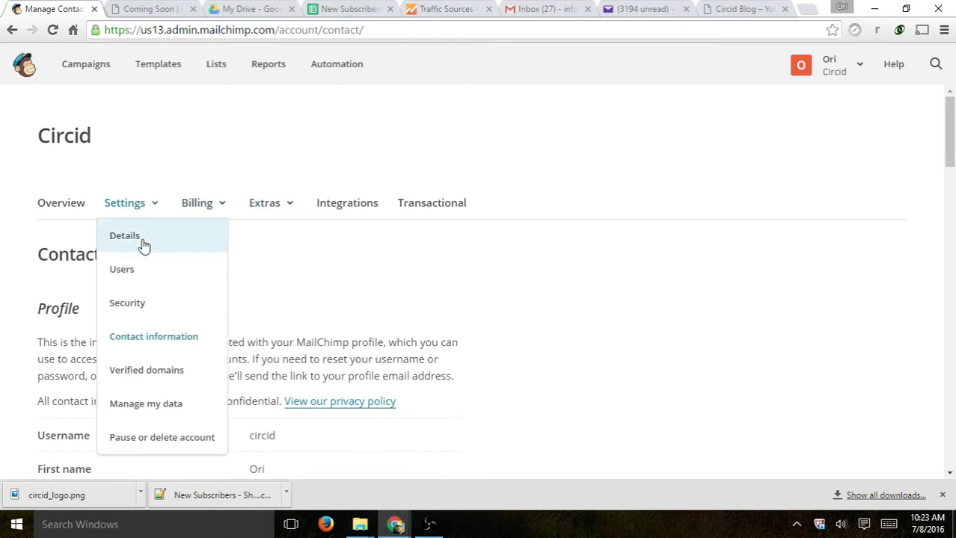
- View the Users list, then switch to the Account security page with two-factor options
{"action": "left_click", "coordinate": [175, 278]}
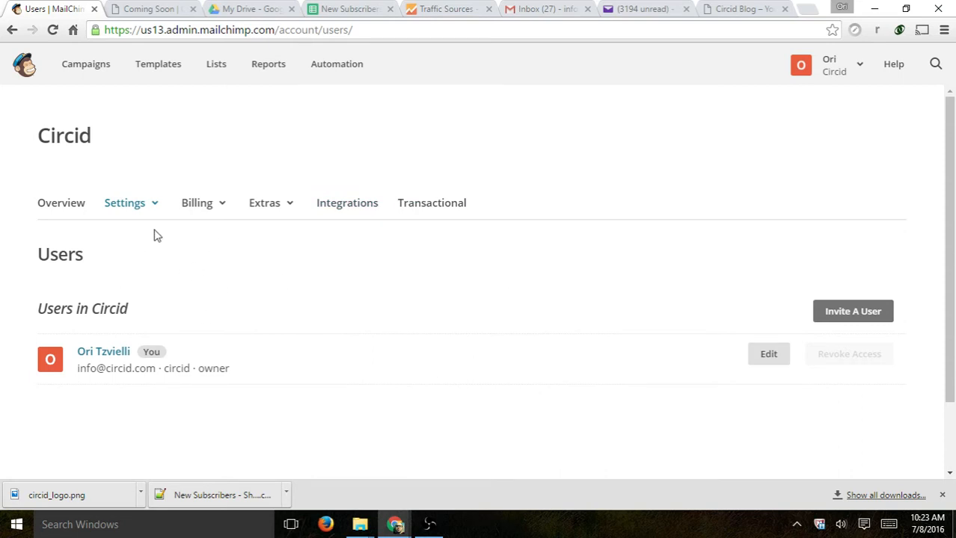
{"action": "left_click", "coordinate": [150, 206]}
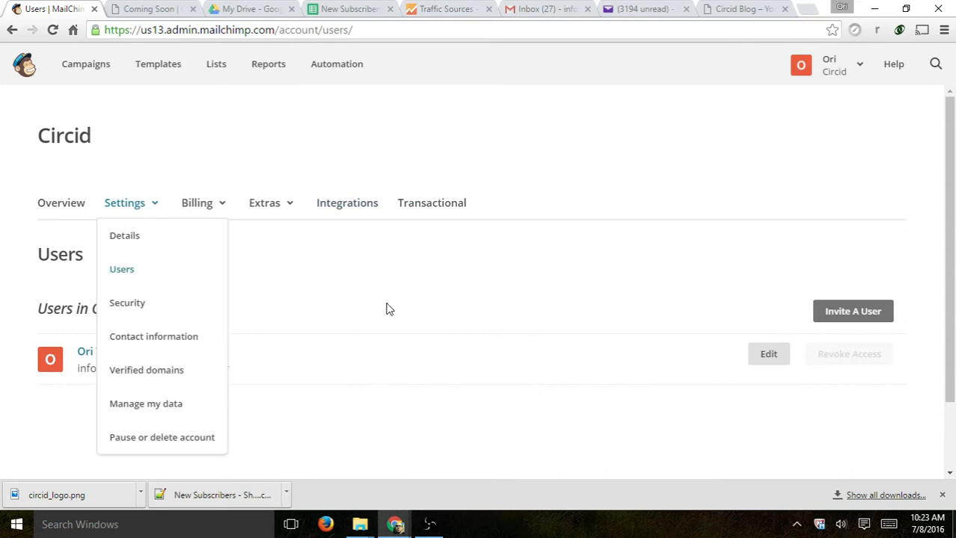
{"action": "left_click", "coordinate": [160, 307]}
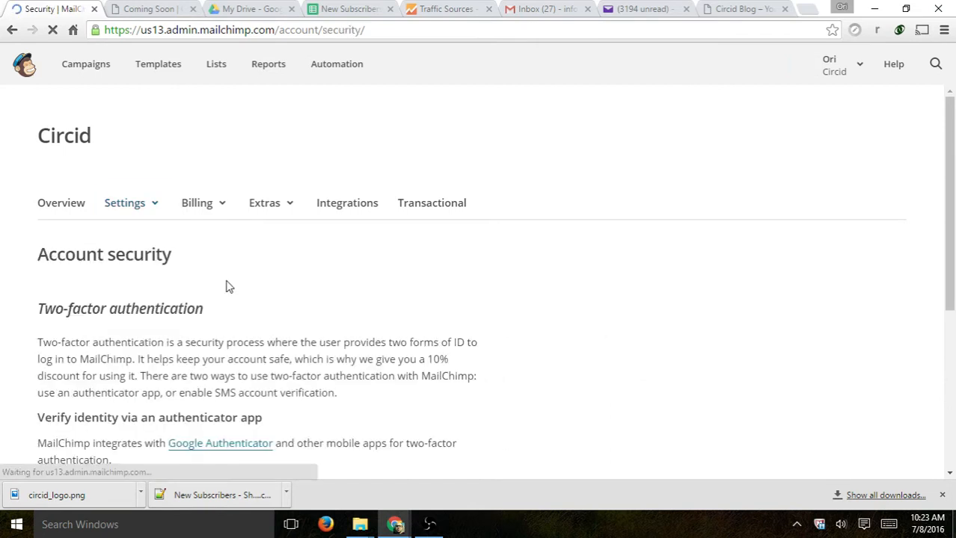
{"action": "scroll", "coordinate": [427, 260], "scroll_direction": "down", "scroll_amount": 2}
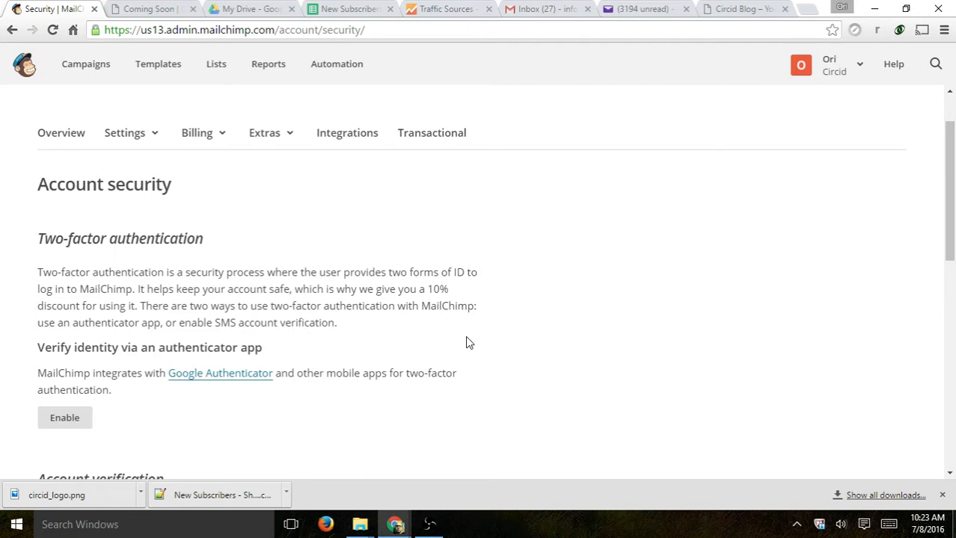
{"action": "scroll", "coordinate": [465, 342], "scroll_direction": "down", "scroll_amount": 4}
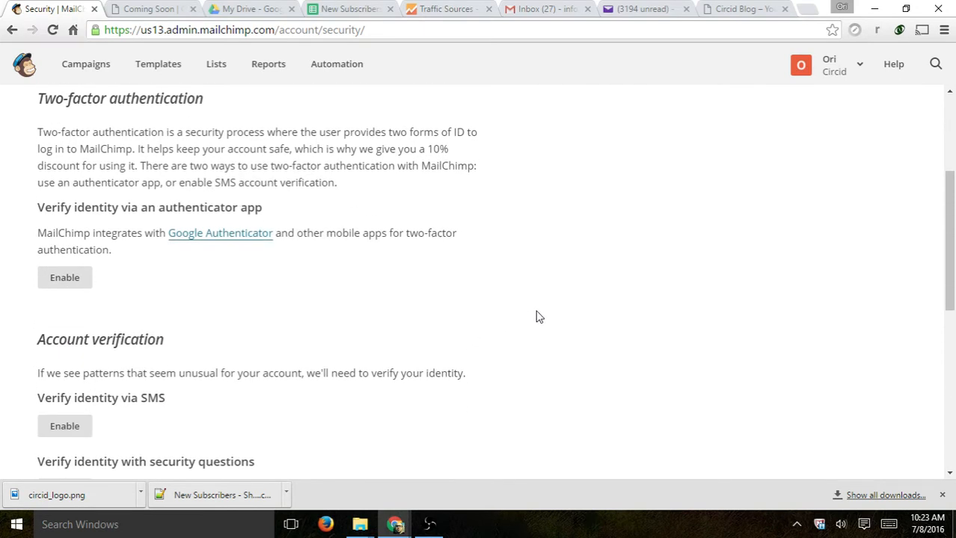
{"action": "scroll", "coordinate": [540, 299], "scroll_direction": "down", "scroll_amount": 2}
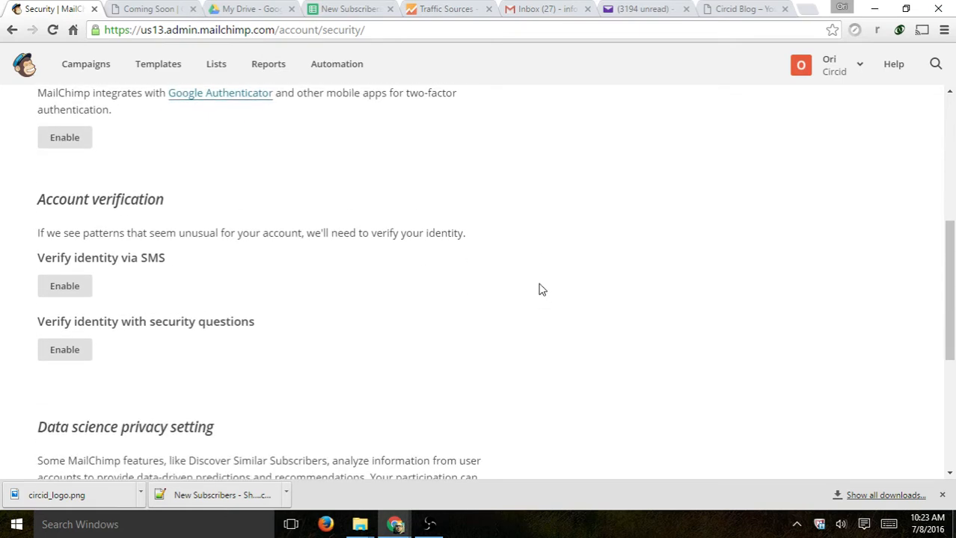
{"action": "scroll", "coordinate": [539, 289], "scroll_direction": "up", "scroll_amount": 5}
{"action": "left_click", "coordinate": [143, 208]}
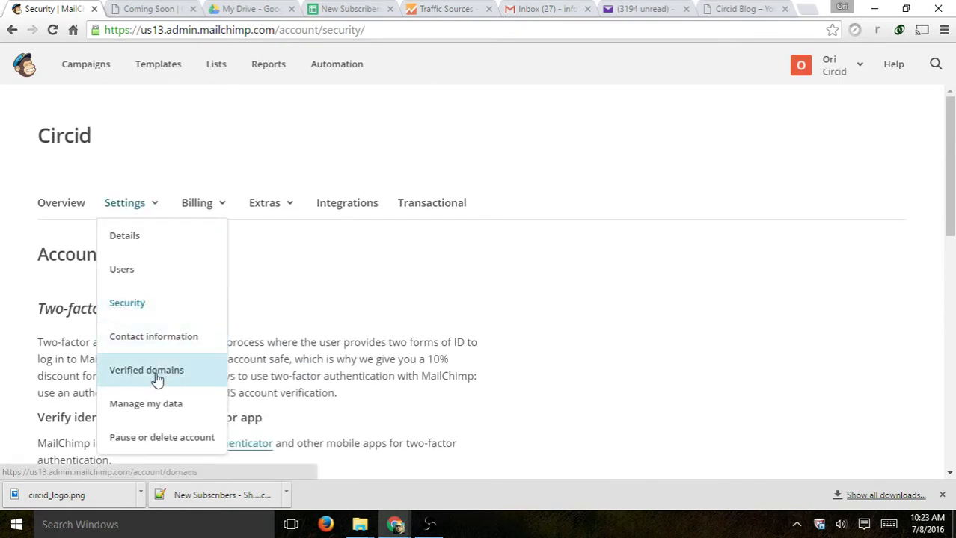
- Check circid.com's verified status under Verified domains and open its authentication setup instructions
{"action": "left_click", "coordinate": [211, 372]}
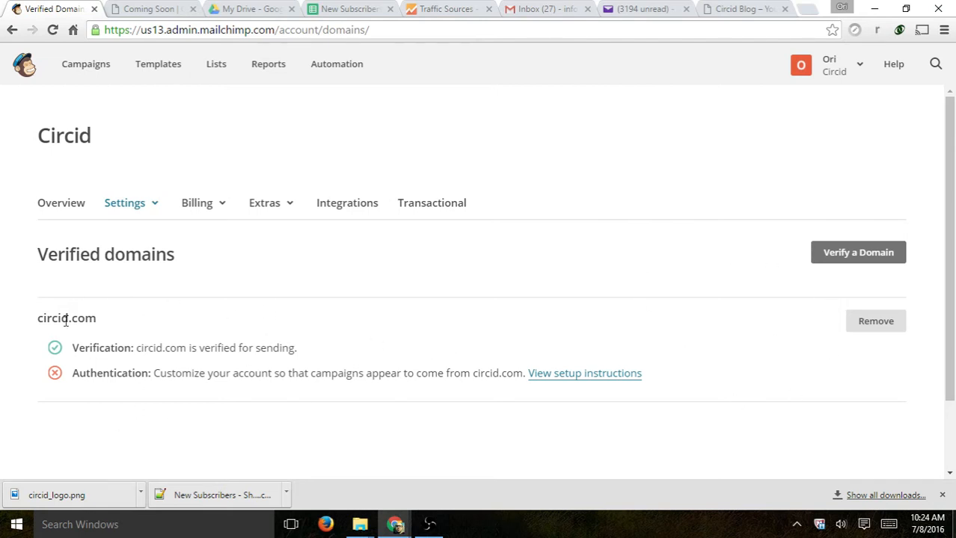
{"action": "left_click_drag", "start_coordinate": [38, 318], "coordinate": [103, 317]}
{"action": "left_click", "coordinate": [96, 341]}
{"action": "left_click_drag", "start_coordinate": [105, 348], "coordinate": [301, 353]}
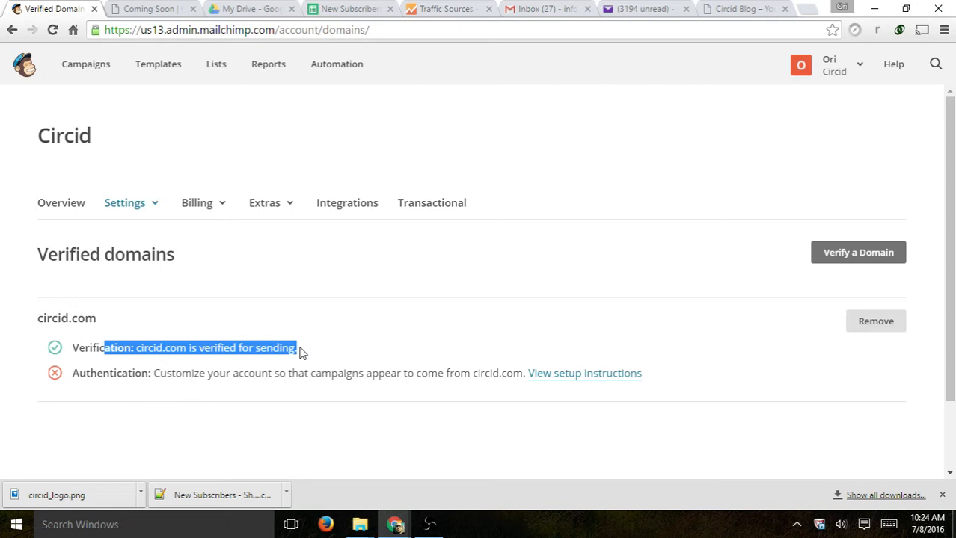
{"action": "left_click_drag", "start_coordinate": [38, 318], "coordinate": [155, 348]}
{"action": "left_click_drag", "start_coordinate": [98, 349], "coordinate": [318, 346]}
{"action": "left_click", "coordinate": [327, 348]}
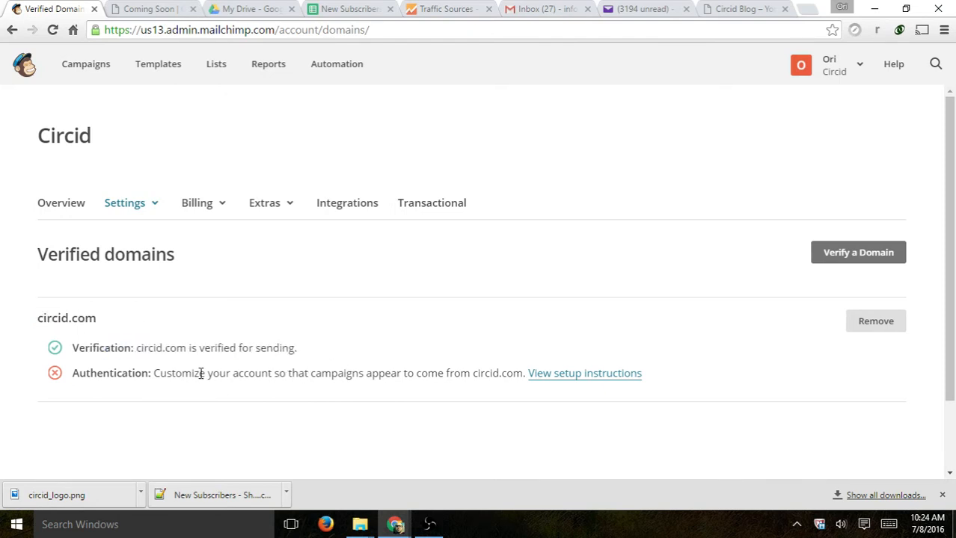
{"action": "left_click_drag", "start_coordinate": [73, 373], "coordinate": [154, 373]}
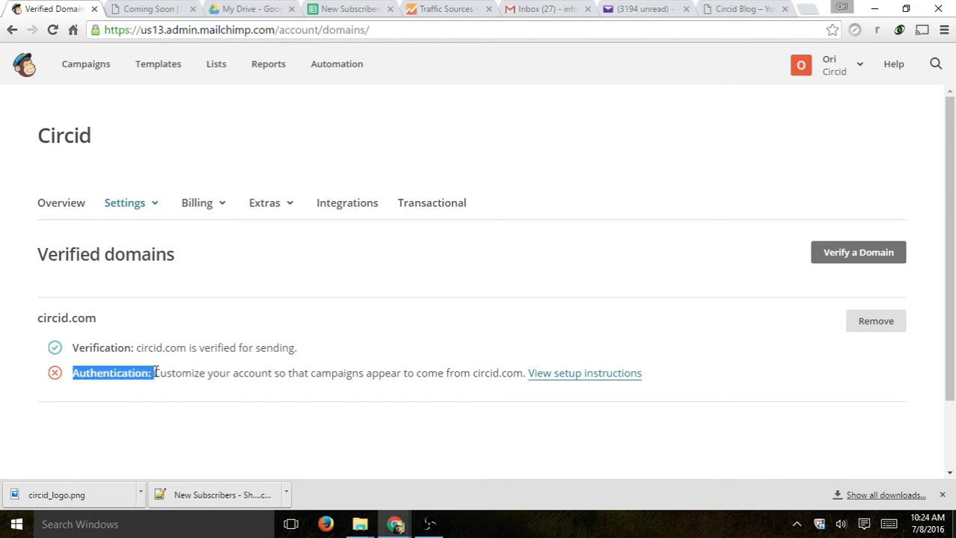
{"action": "left_click", "coordinate": [594, 380]}
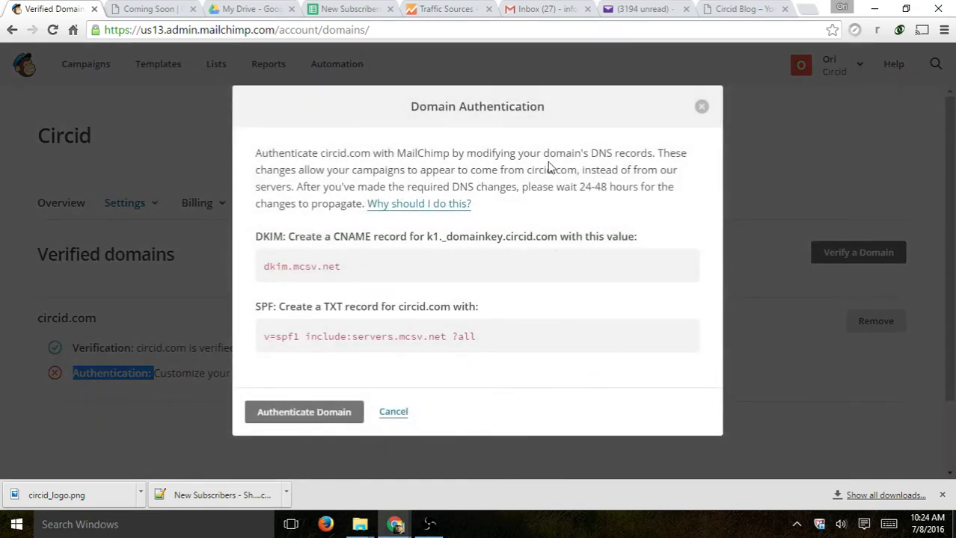
- Review the DKIM CNAME and SPF TXT records, then authenticate circid.com
{"action": "left_click_drag", "start_coordinate": [578, 155], "coordinate": [644, 155]}
{"action": "left_click", "coordinate": [317, 236]}
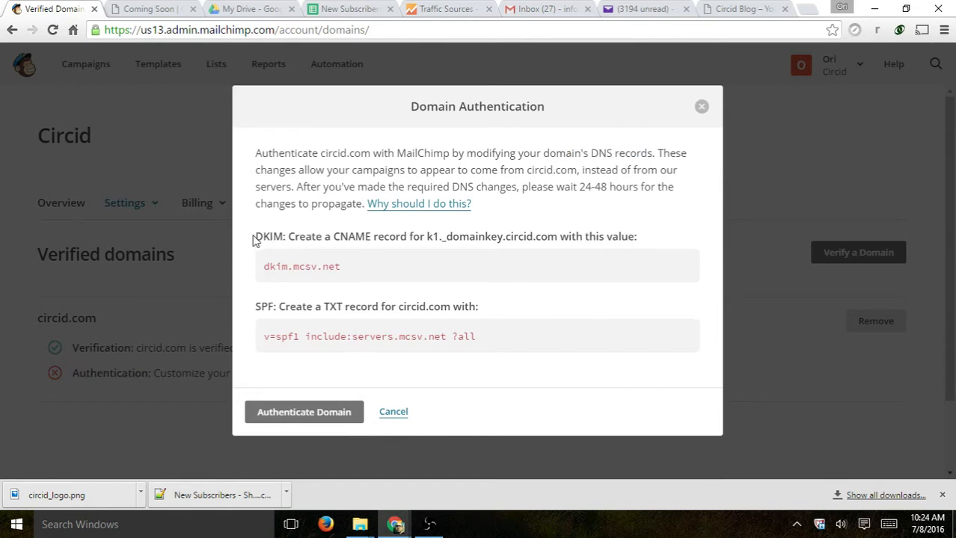
{"action": "left_click_drag", "start_coordinate": [255, 237], "coordinate": [283, 238]}
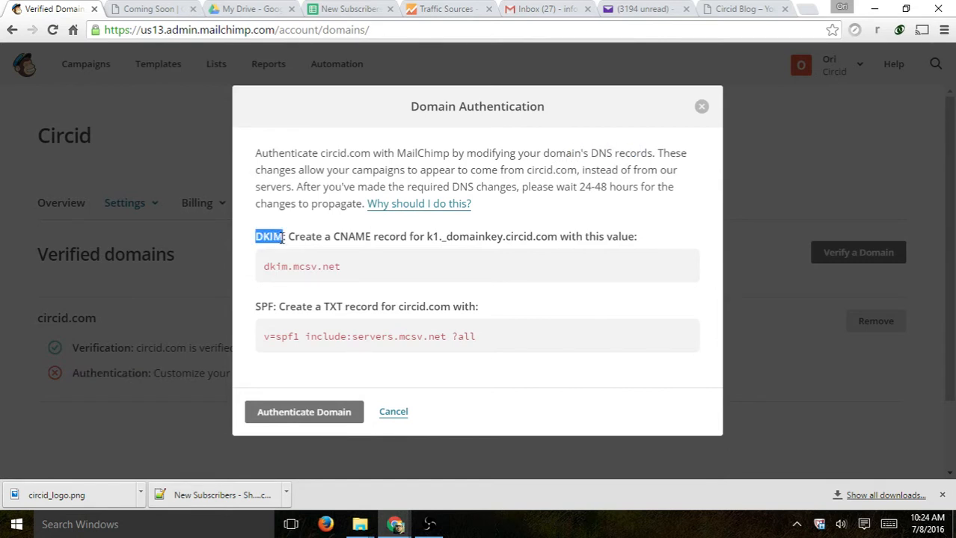
{"action": "left_click_drag", "start_coordinate": [323, 307], "coordinate": [344, 307]}
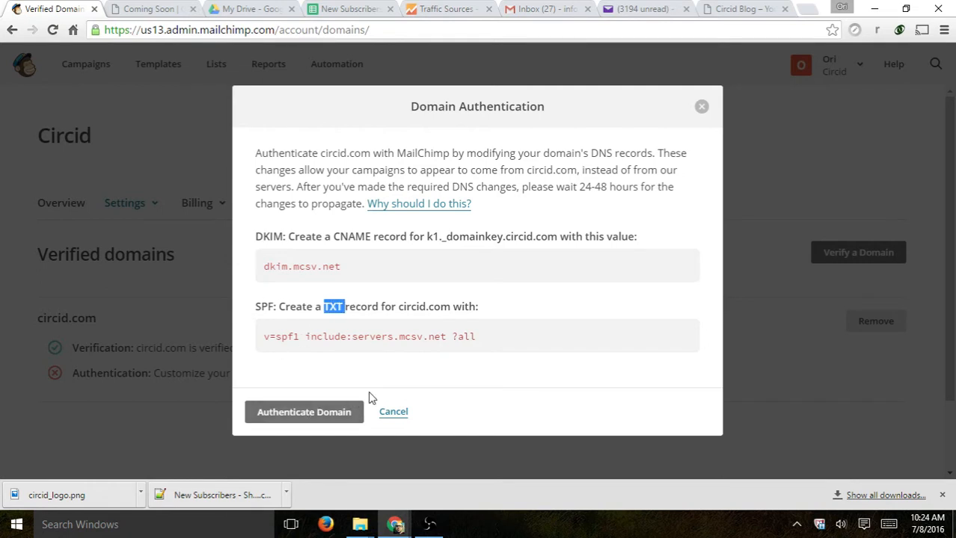
{"action": "left_click", "coordinate": [311, 417]}
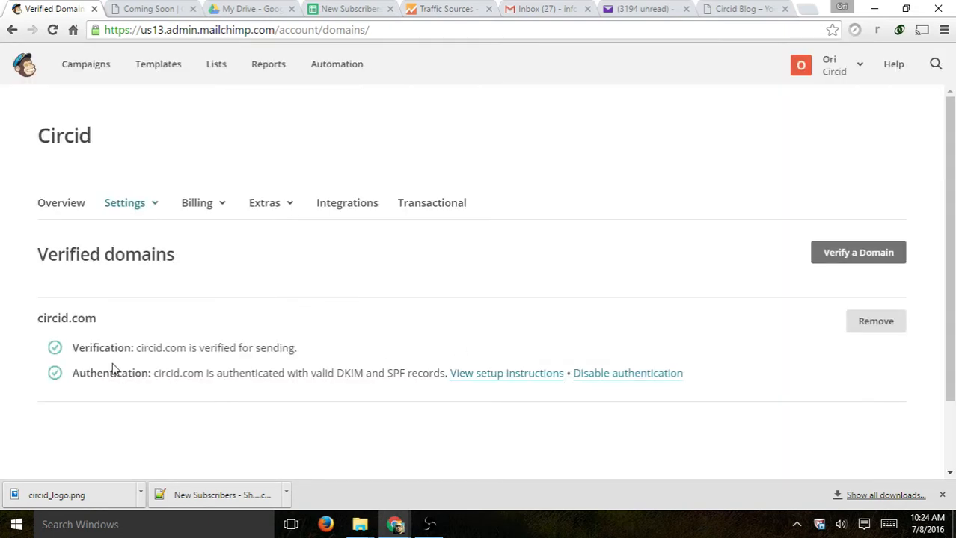
{"action": "left_click_drag", "start_coordinate": [72, 373], "coordinate": [387, 368]}
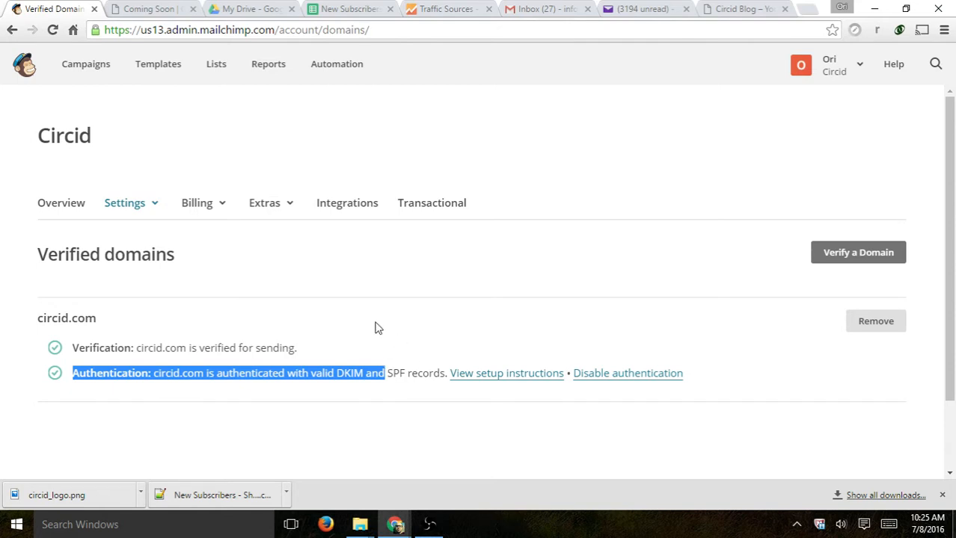
- Browse the Settings and Billing menus, then open the Integrations Directory
{"action": "left_click", "coordinate": [133, 207]}
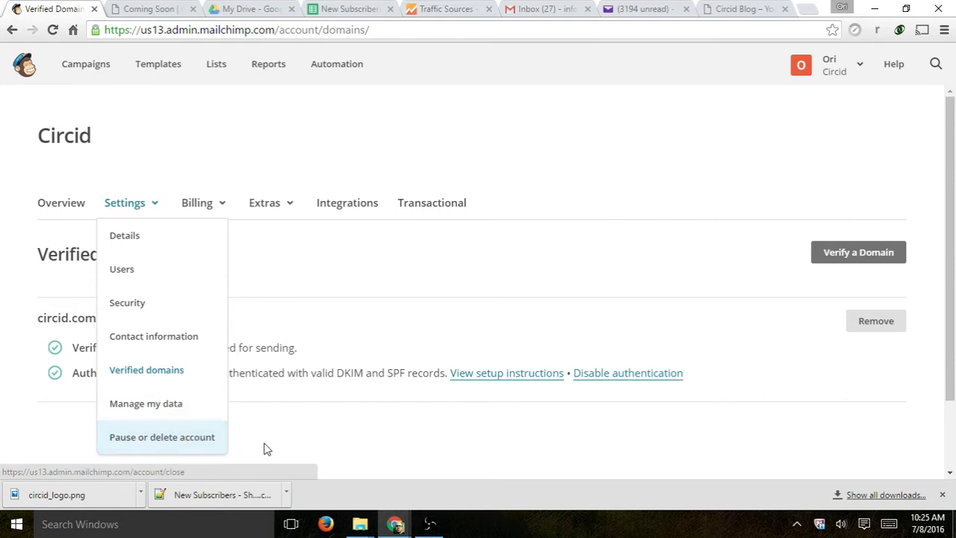
{"action": "left_click", "coordinate": [213, 210]}
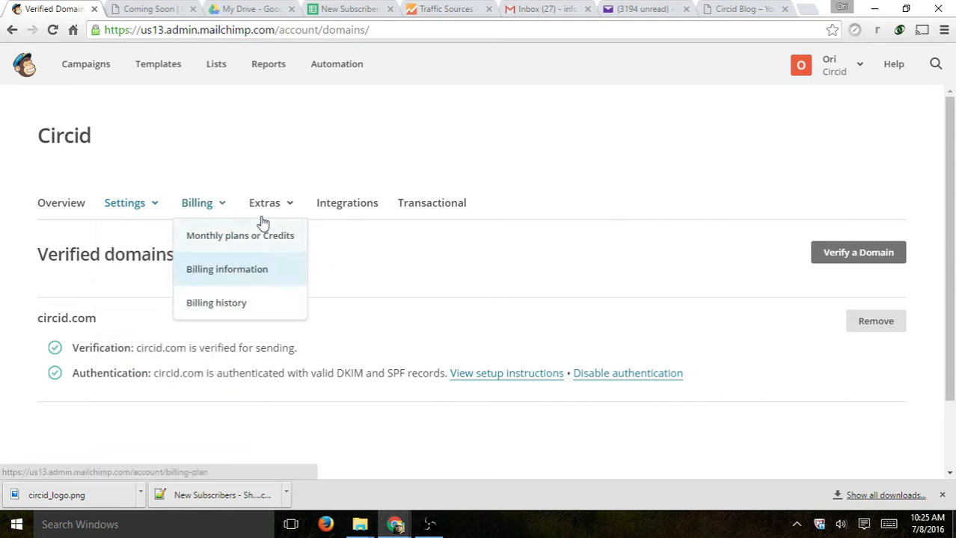
{"action": "mouse_move", "coordinate": [284, 203]}
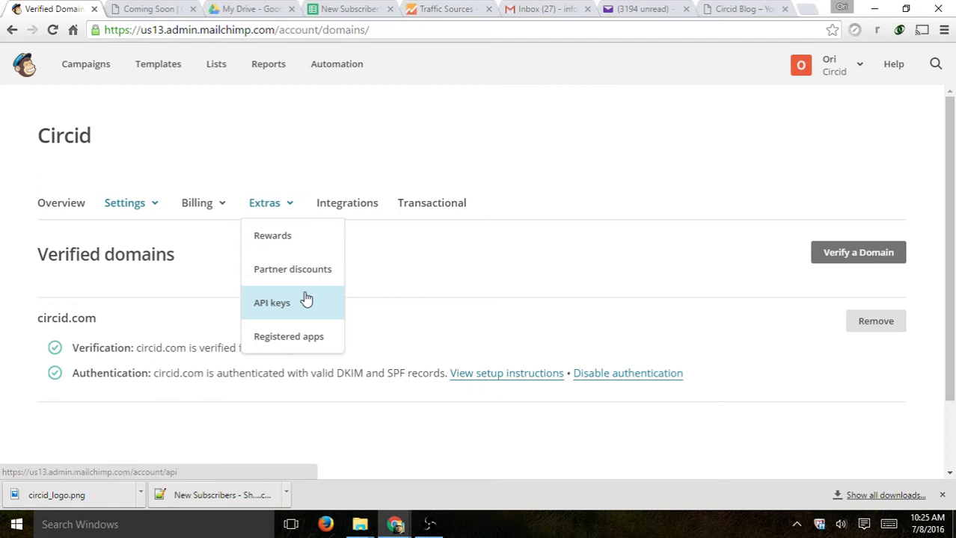
{"action": "left_click", "coordinate": [355, 202]}
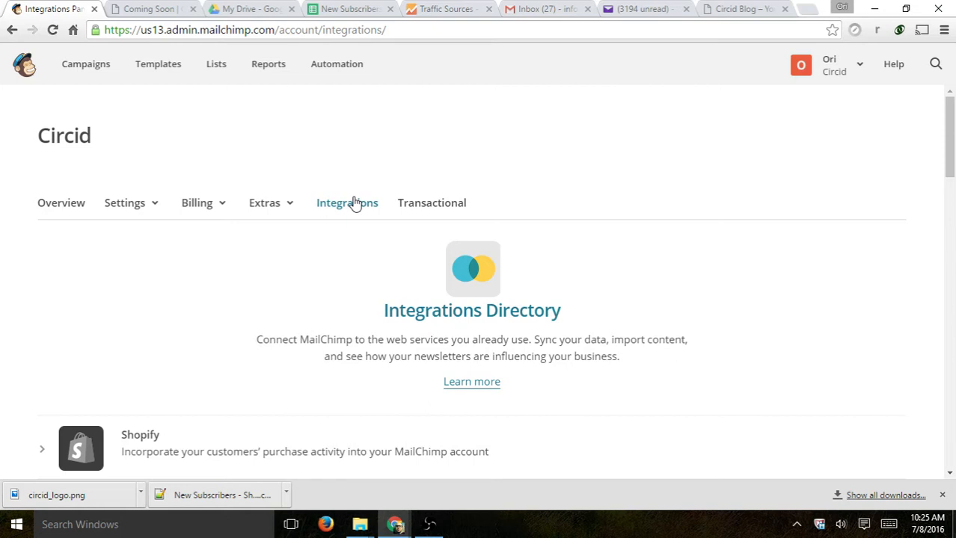
- Scroll through the Integrations Directory and return to the top where Shopify is listed
{"action": "scroll", "coordinate": [367, 198], "scroll_direction": "down", "scroll_amount": 2}
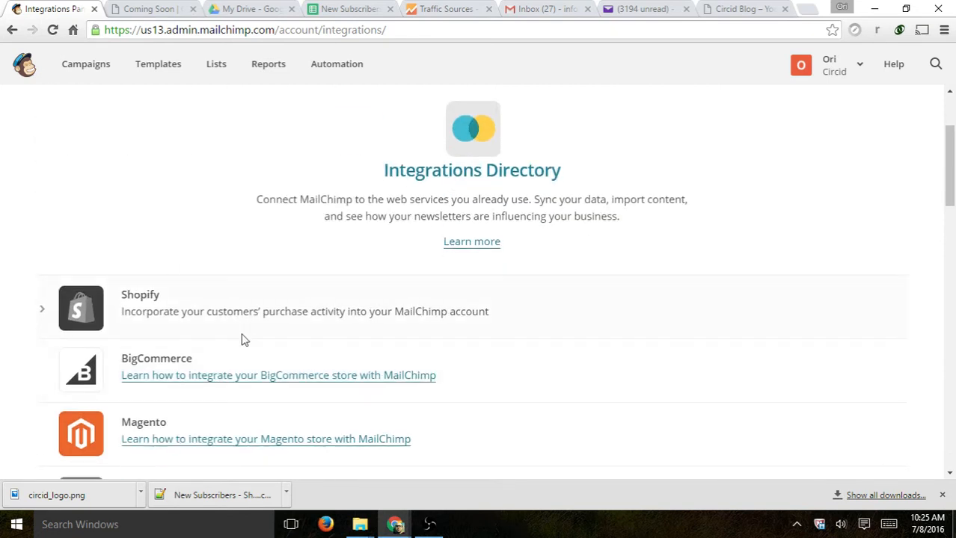
{"action": "scroll", "coordinate": [314, 307], "scroll_direction": "down", "scroll_amount": 2}
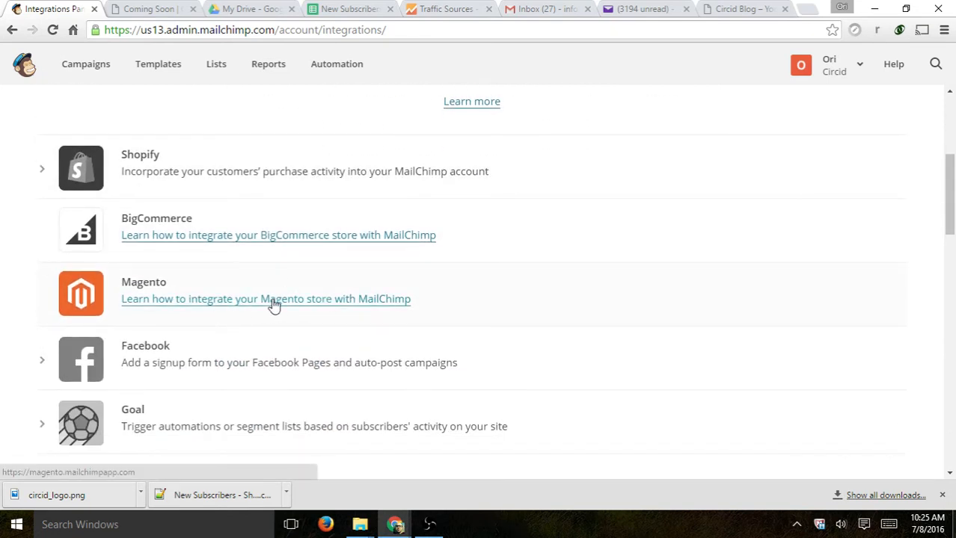
{"action": "scroll", "coordinate": [625, 285], "scroll_direction": "up", "scroll_amount": 3}
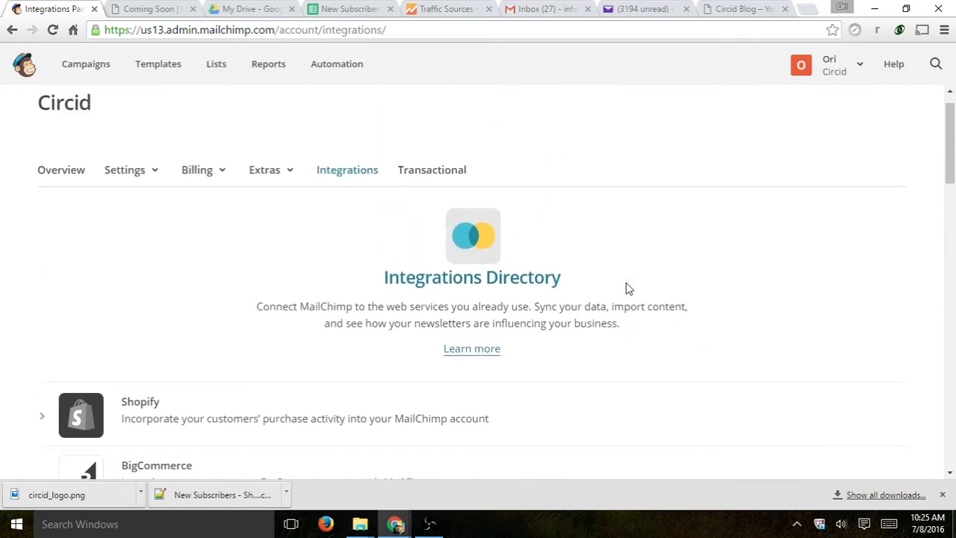
{"action": "scroll", "coordinate": [635, 278], "scroll_direction": "down", "scroll_amount": 2}
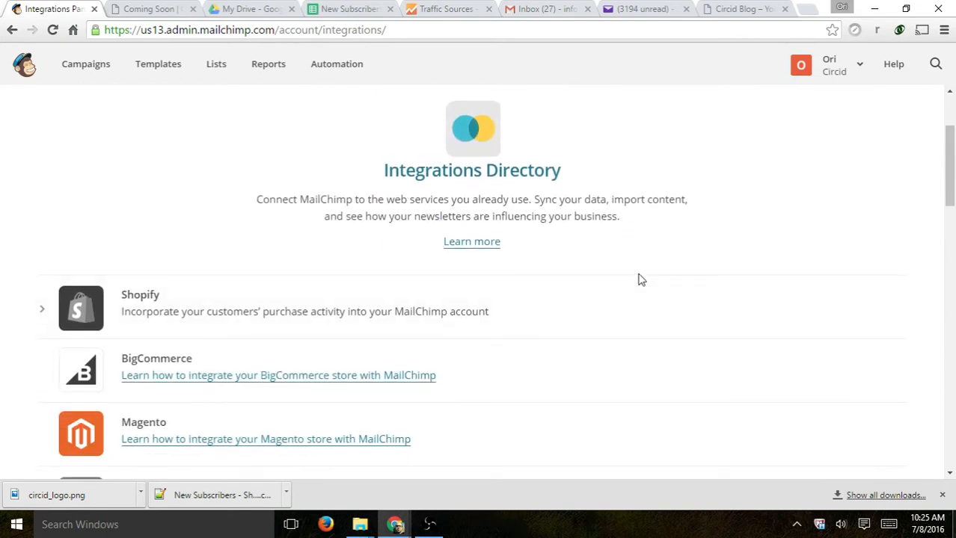
{"action": "scroll", "coordinate": [640, 279], "scroll_direction": "down", "scroll_amount": 4}
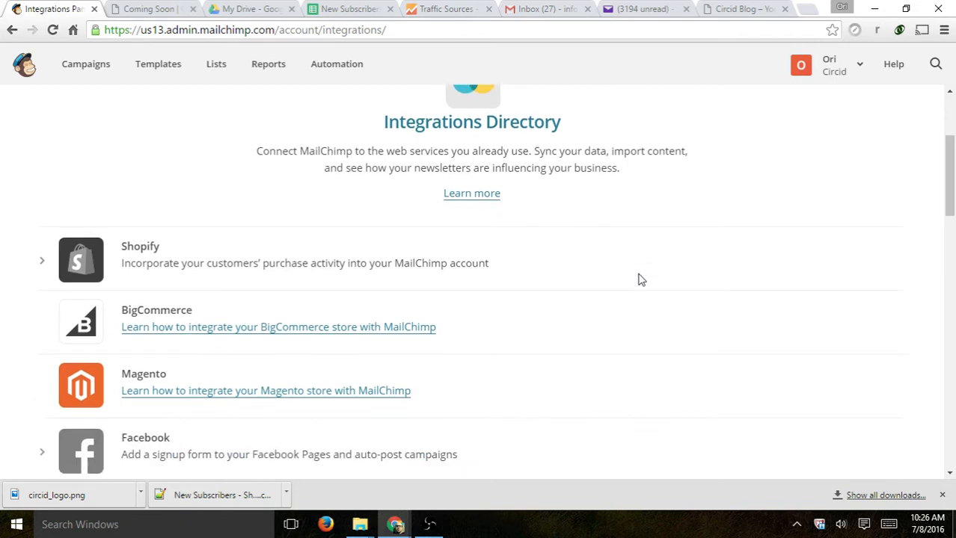
{"action": "scroll", "coordinate": [640, 279], "scroll_direction": "down", "scroll_amount": 3}
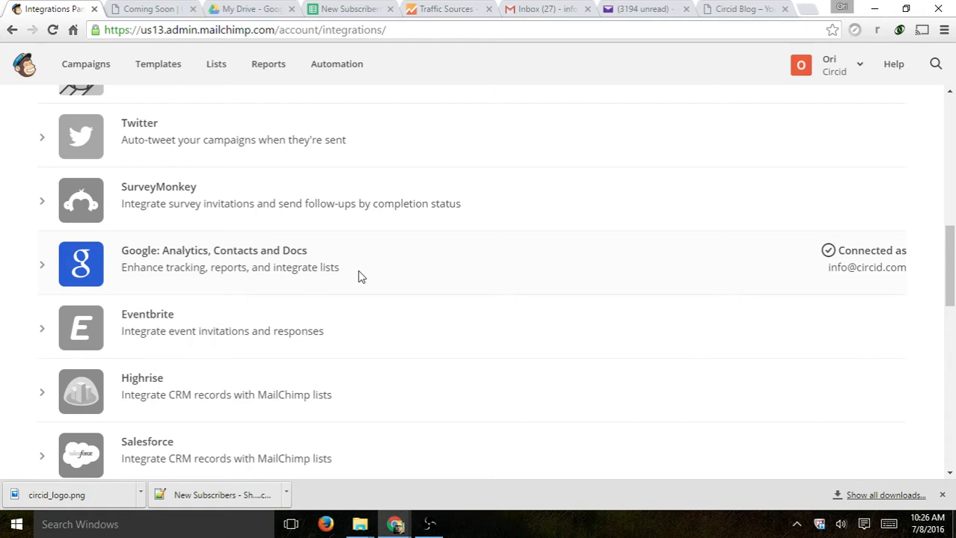
{"action": "scroll", "coordinate": [410, 292], "scroll_direction": "up", "scroll_amount": 3}
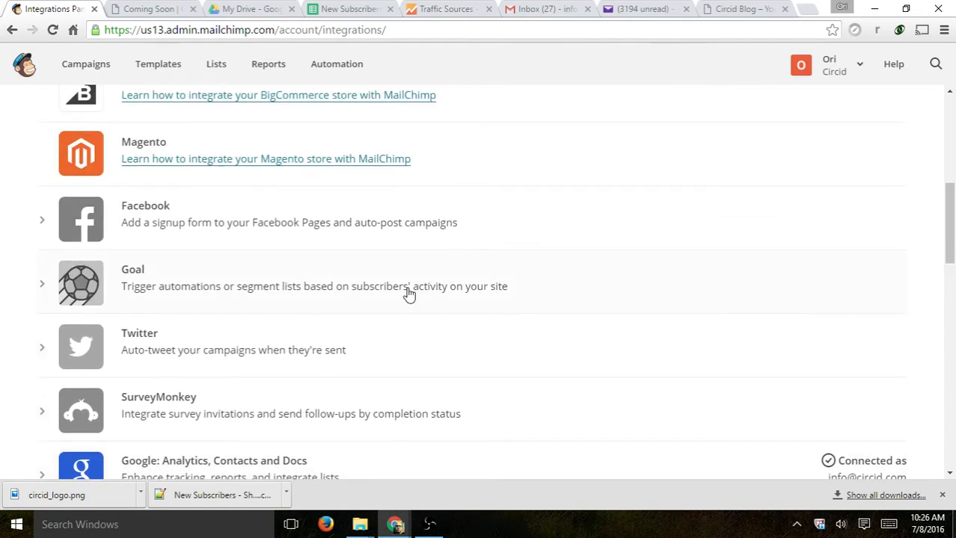
{"action": "scroll", "coordinate": [419, 330], "scroll_direction": "up", "scroll_amount": 2}
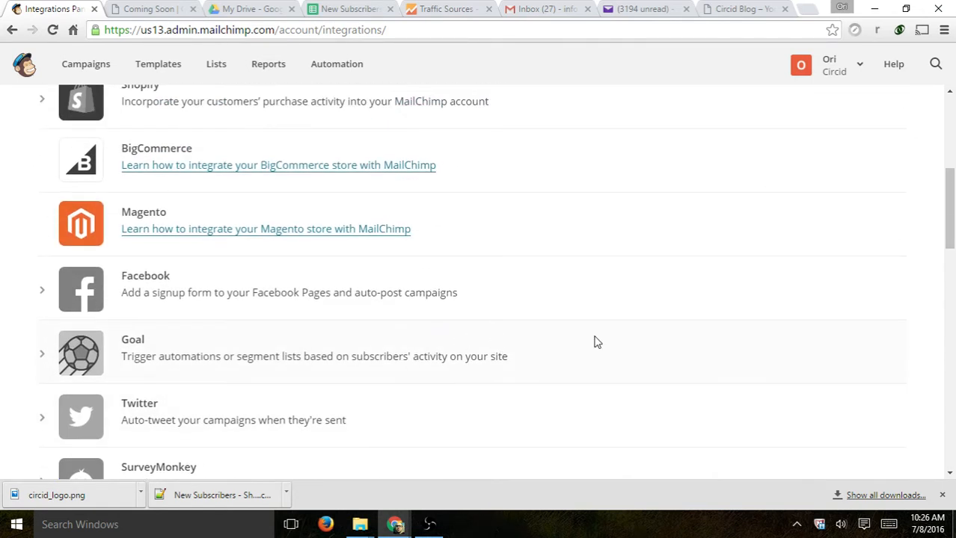
{"action": "scroll", "coordinate": [591, 344], "scroll_direction": "up", "scroll_amount": 1}
{"action": "scroll", "coordinate": [576, 354], "scroll_direction": "up", "scroll_amount": 1}
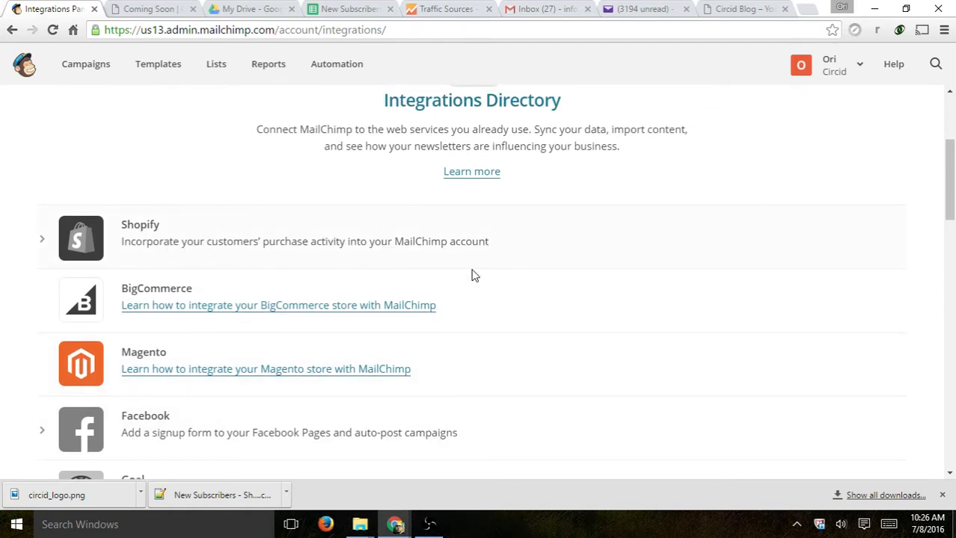
{"action": "scroll", "coordinate": [524, 250], "scroll_direction": "down", "scroll_amount": 1}
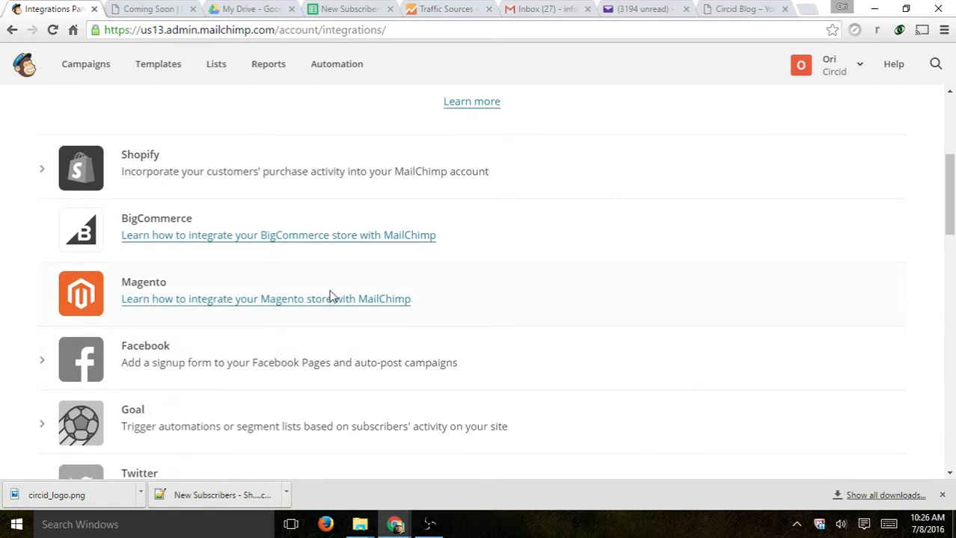
{"action": "scroll", "coordinate": [449, 300], "scroll_direction": "down", "scroll_amount": 1}
{"action": "scroll", "coordinate": [445, 326], "scroll_direction": "down", "scroll_amount": 4}
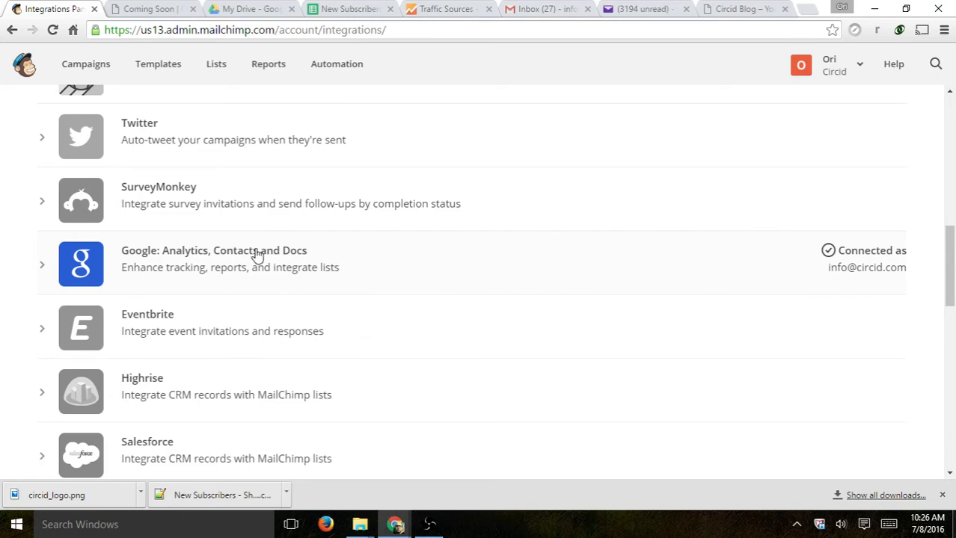
{"action": "scroll", "coordinate": [456, 240], "scroll_direction": "up", "scroll_amount": 9}
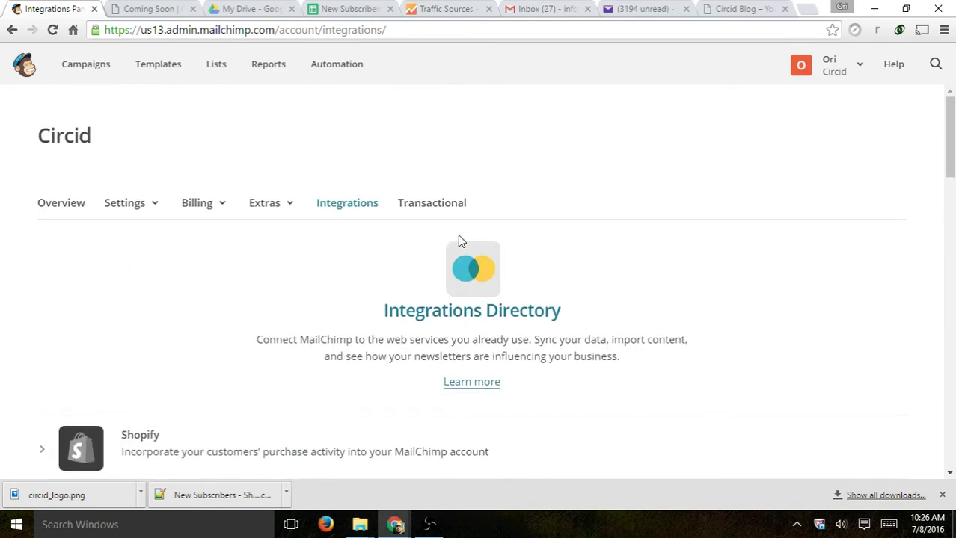
- Open the Transactional page presenting Mandrill
{"action": "left_click", "coordinate": [431, 209]}
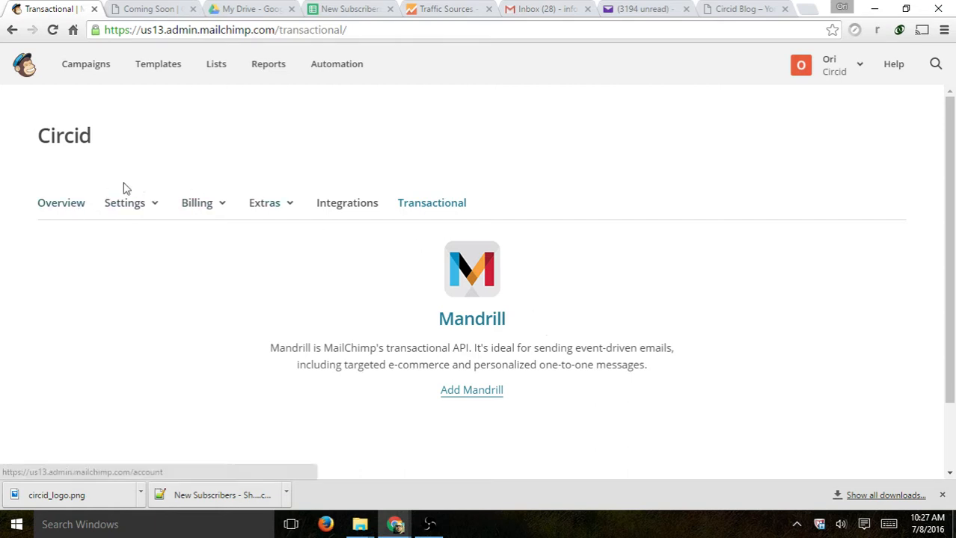
- Go to Lists and start a brand new list rather than groups
{"action": "left_click", "coordinate": [216, 73]}
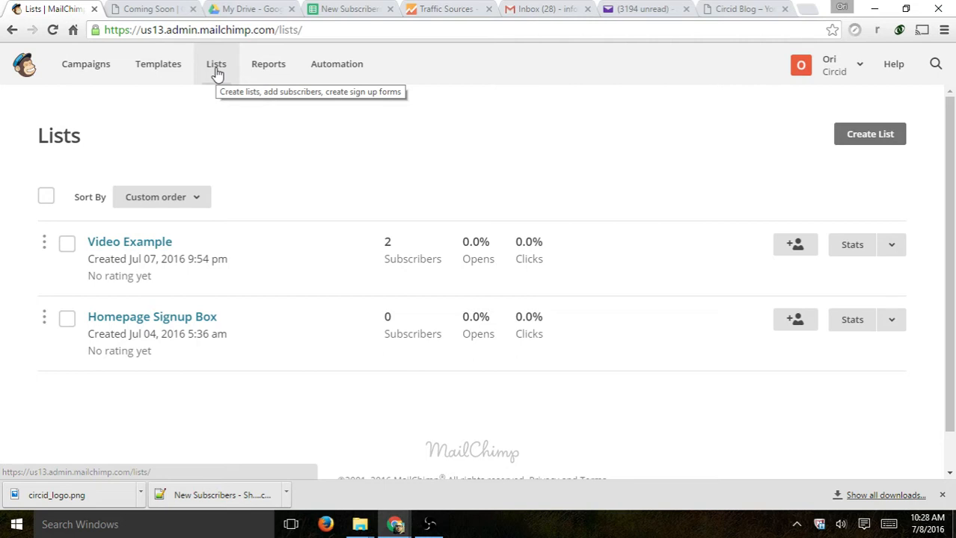
{"action": "left_click", "coordinate": [877, 137]}
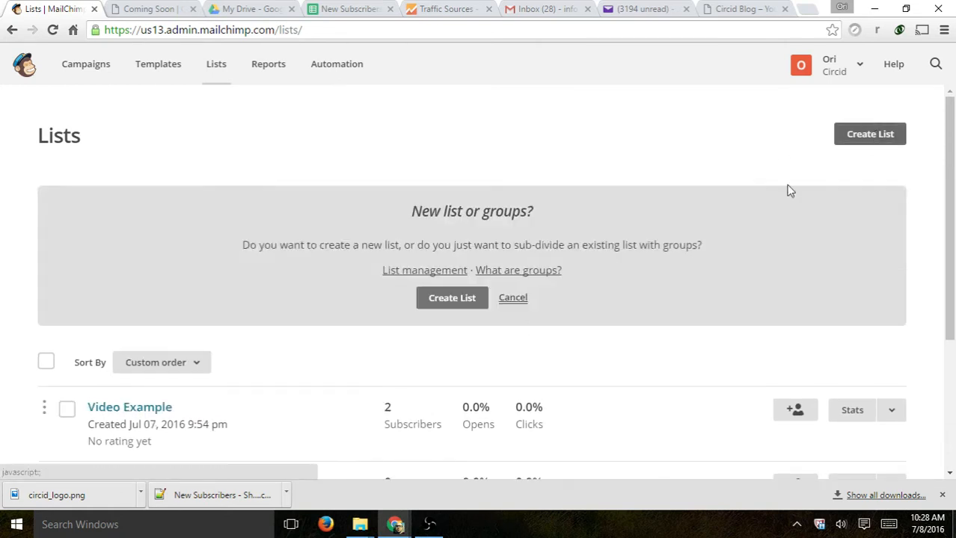
{"action": "left_click", "coordinate": [452, 301]}
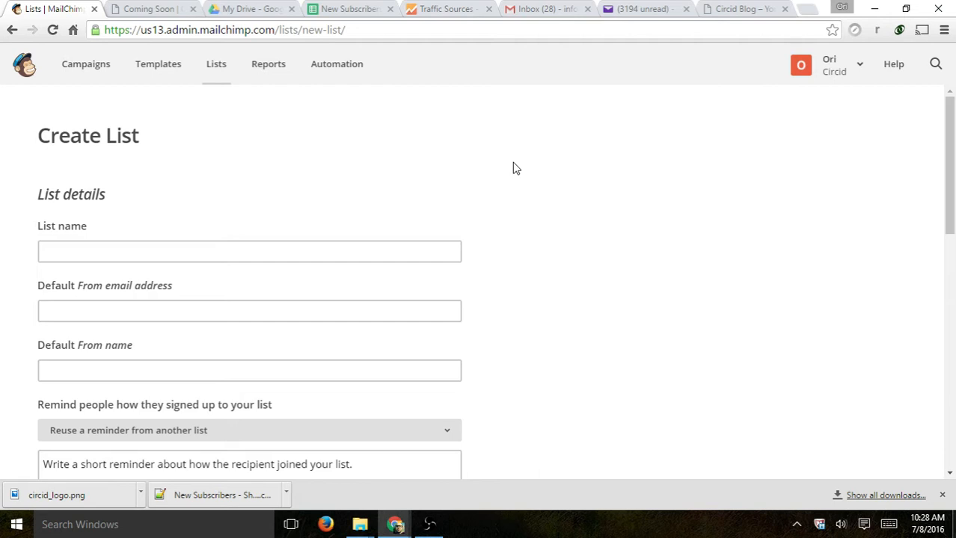
- Name the list 'Video 1 Test', enter the default from e-mail address, and set from name 'Circid'
{"action": "scroll", "coordinate": [292, 198], "scroll_direction": "down", "scroll_amount": 1}
{"action": "left_click", "coordinate": [165, 178]}
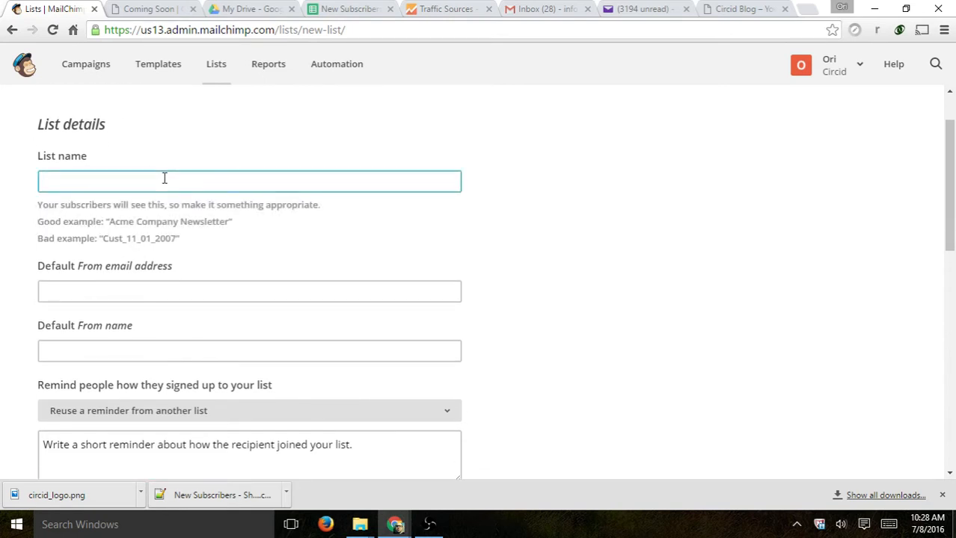
{"action": "type", "text": "Video 1 Test"}
{"action": "left_click", "coordinate": [160, 292]}
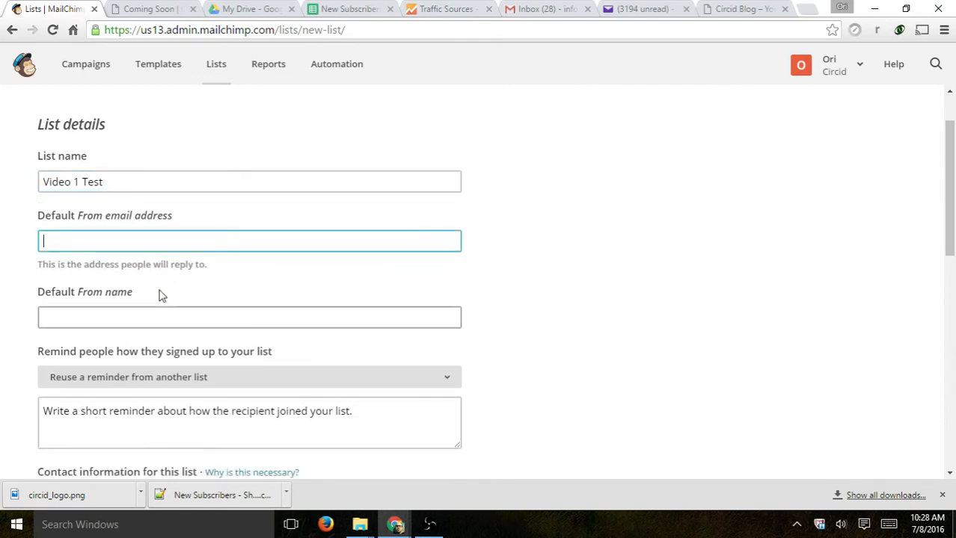
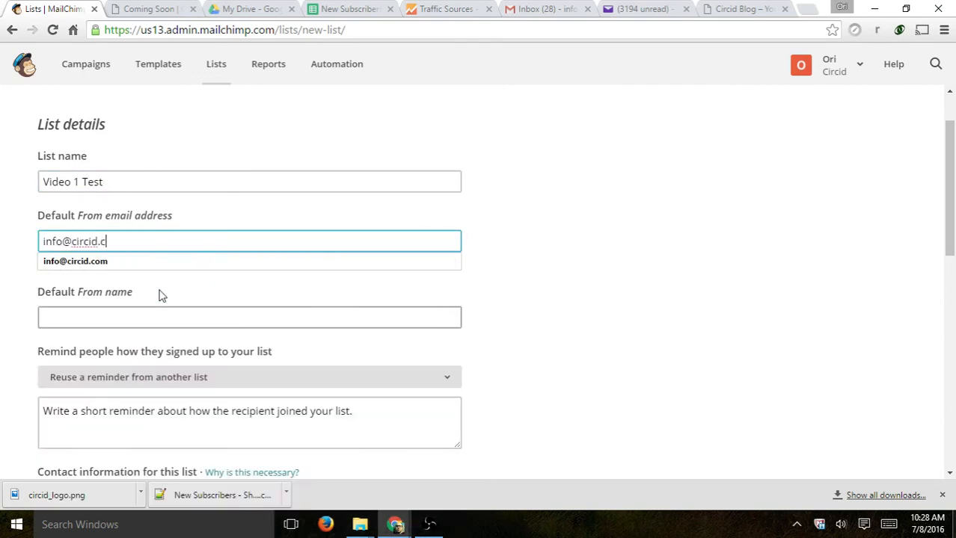
{"action": "key", "text": "Tab"}
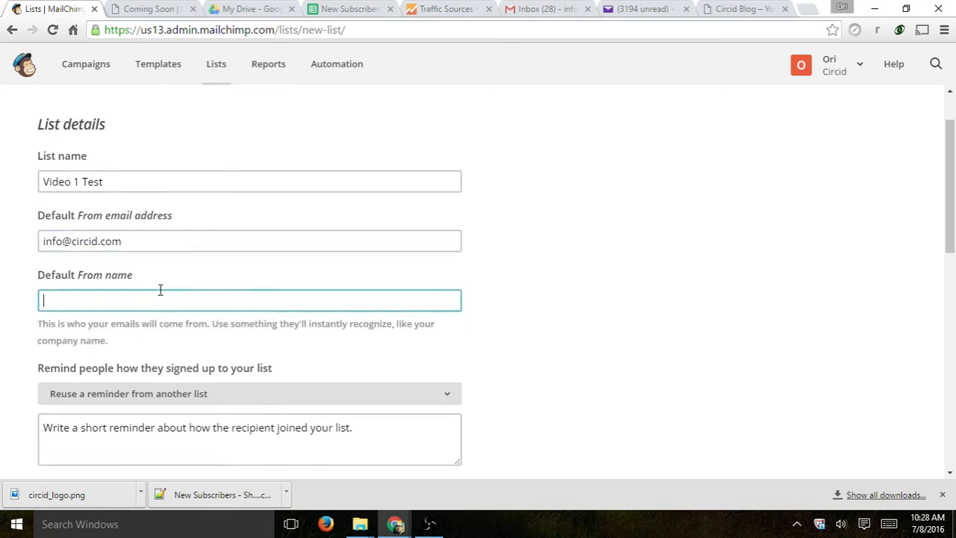
{"action": "type", "text": "Circid"}
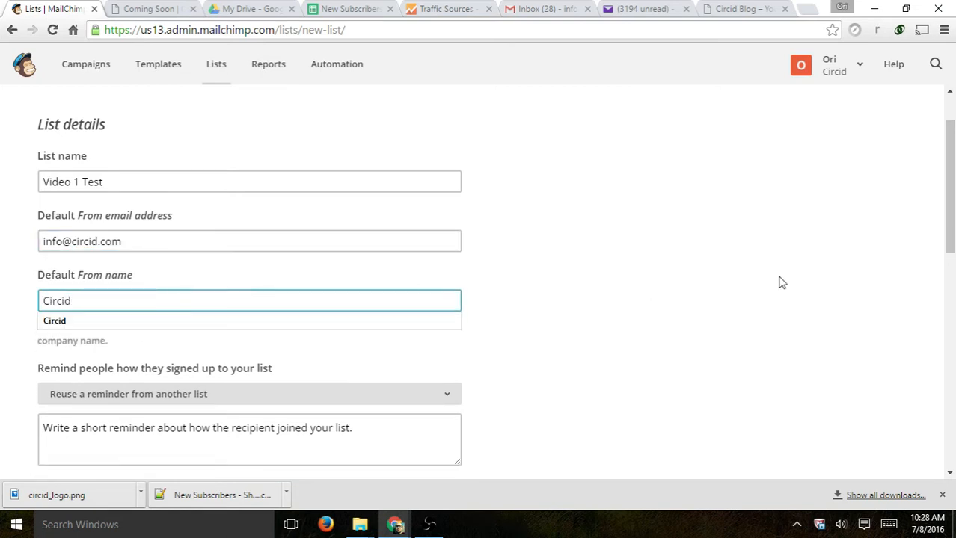
{"action": "left_click", "coordinate": [778, 282]}
{"action": "scroll", "coordinate": [646, 277], "scroll_direction": "down", "scroll_amount": 1}
{"action": "left_click", "coordinate": [144, 340]}
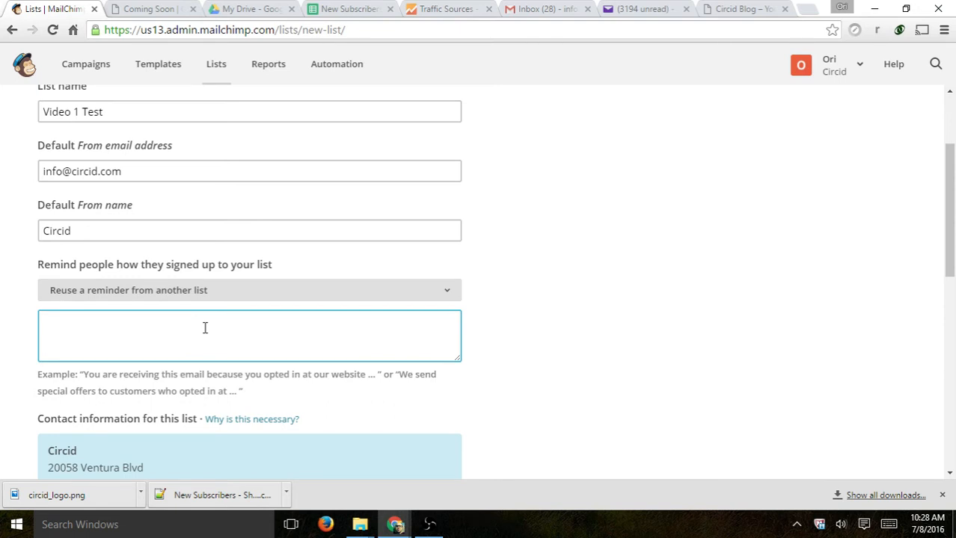
- Set the signup reminder text to 'Form on circid.com footer'
{"action": "type", "text": "Form on my footer o"}
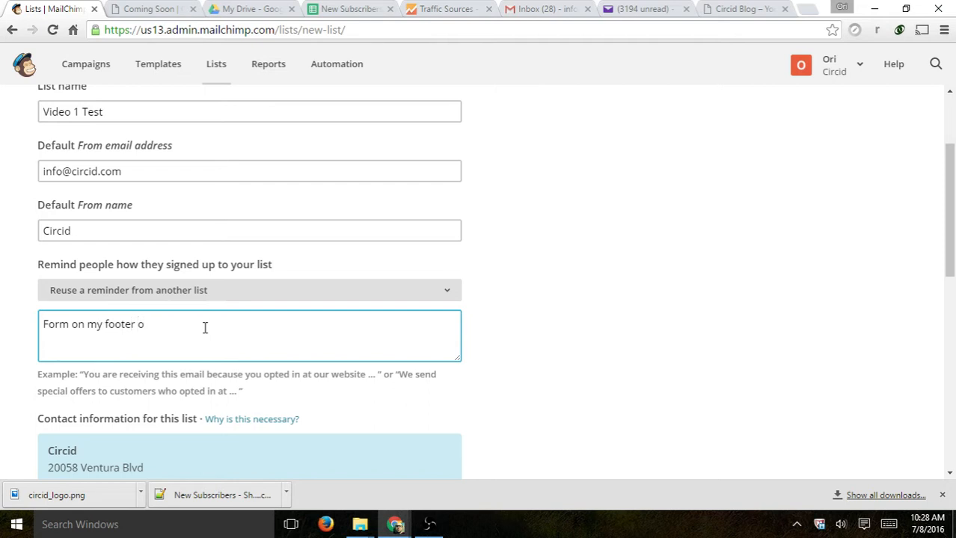
{"action": "key", "text": "ctrl+a"}
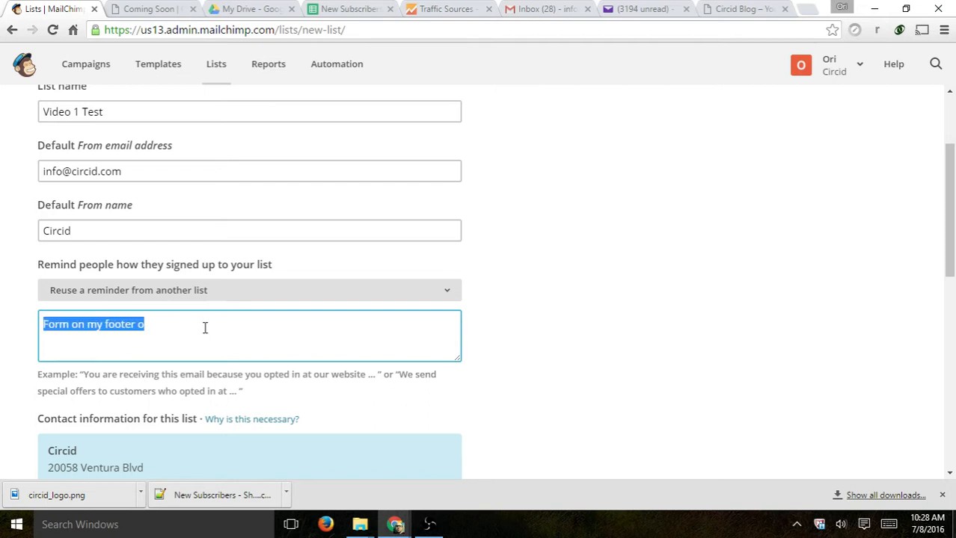
{"action": "type", "text": "Form on circi"}
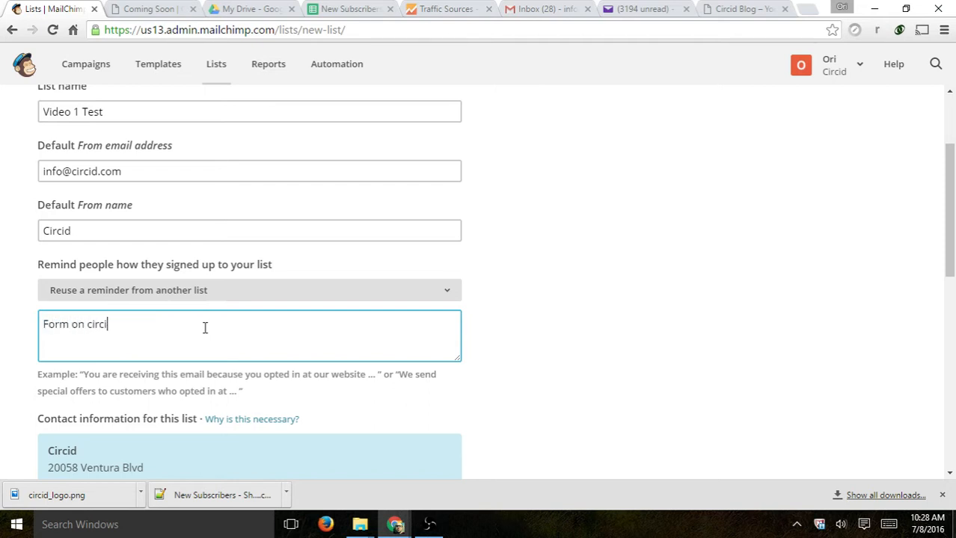
{"action": "type", "text": "d.com foot"}
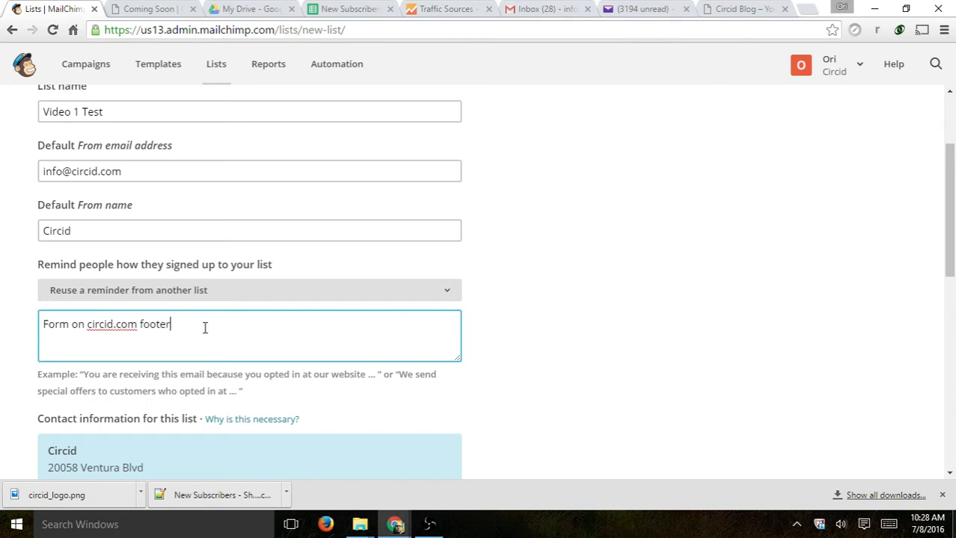
{"action": "type", "text": "er"}
- Save the form to create the Video 1 Test list
{"action": "scroll", "coordinate": [705, 227], "scroll_direction": "down", "scroll_amount": 2}
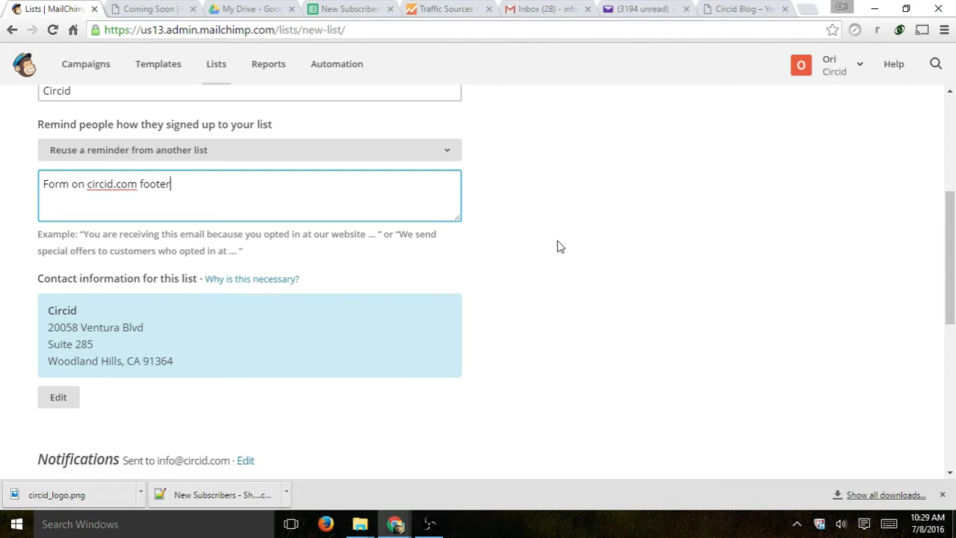
{"action": "scroll", "coordinate": [557, 250], "scroll_direction": "down", "scroll_amount": 3}
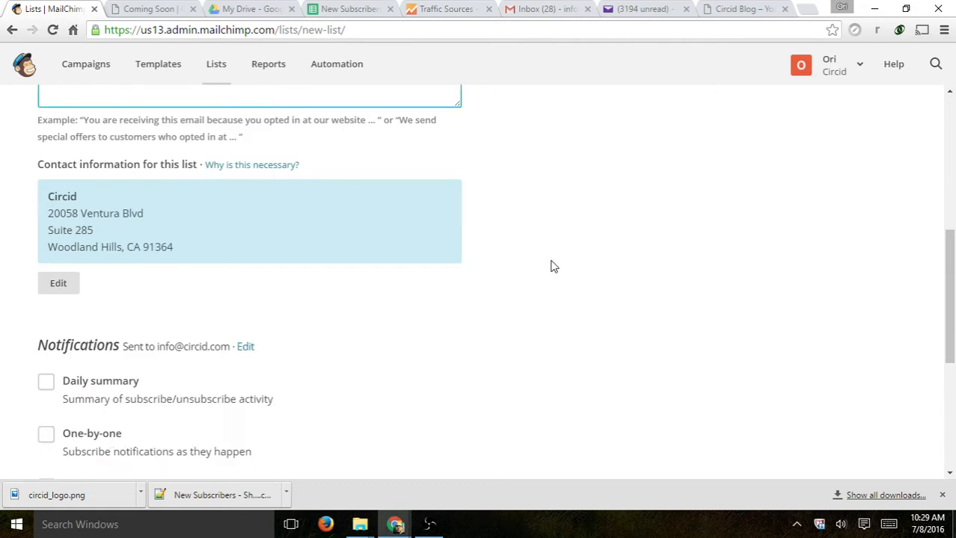
{"action": "scroll", "coordinate": [104, 255], "scroll_direction": "down", "scroll_amount": 1}
{"action": "left_click_drag", "start_coordinate": [43, 250], "coordinate": [212, 211]}
{"action": "left_click", "coordinate": [213, 211]}
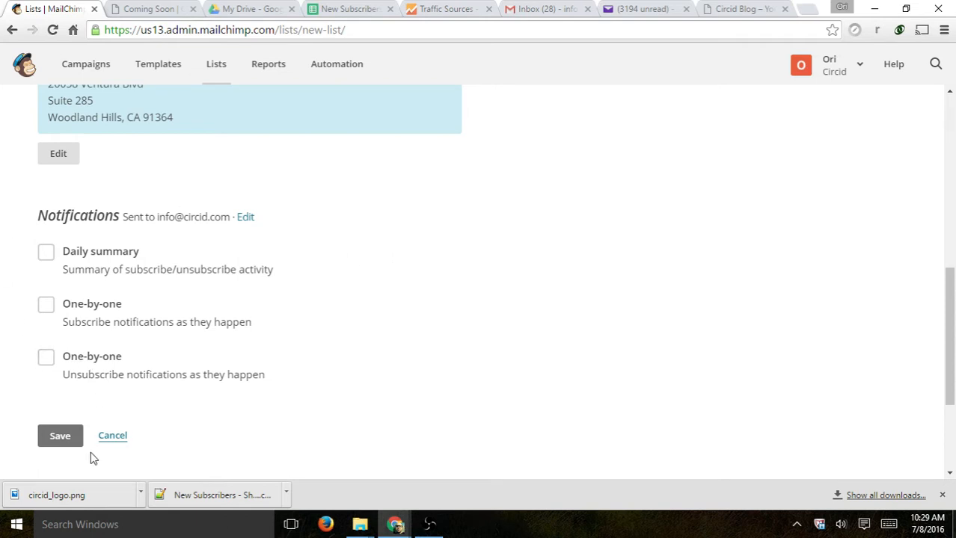
{"action": "left_click", "coordinate": [61, 437]}
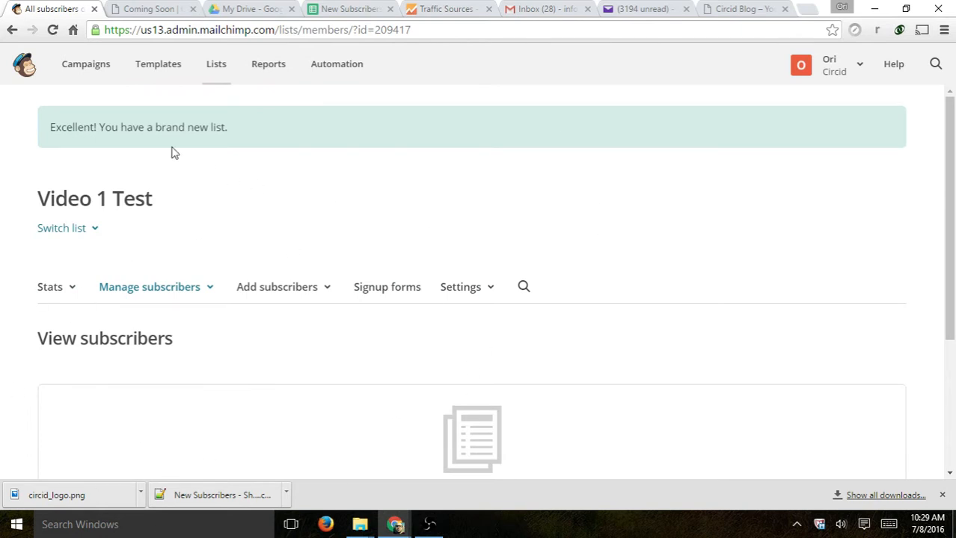
- Highlight the new-list confirmation message, then open the list's stats options
{"action": "left_click_drag", "start_coordinate": [55, 127], "coordinate": [241, 133]}
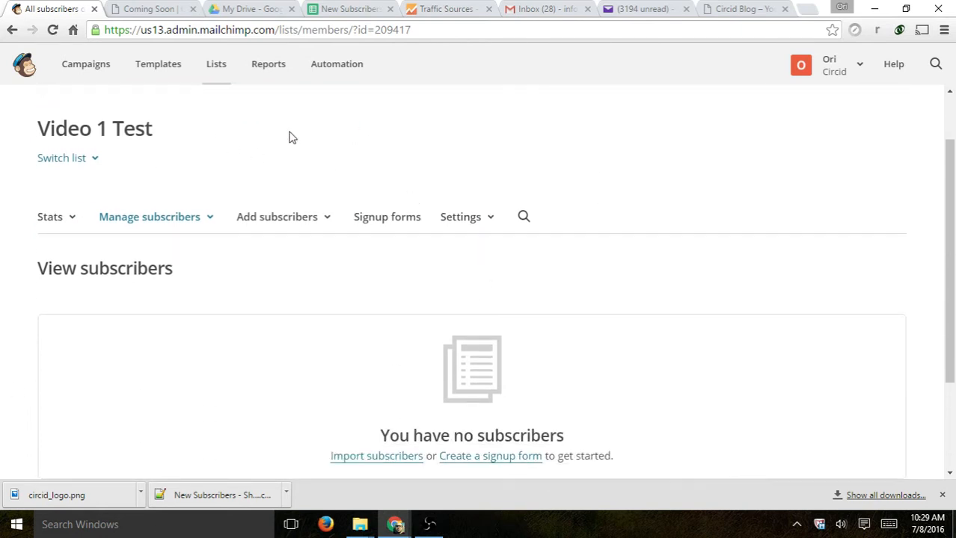
{"action": "left_click", "coordinate": [60, 223]}
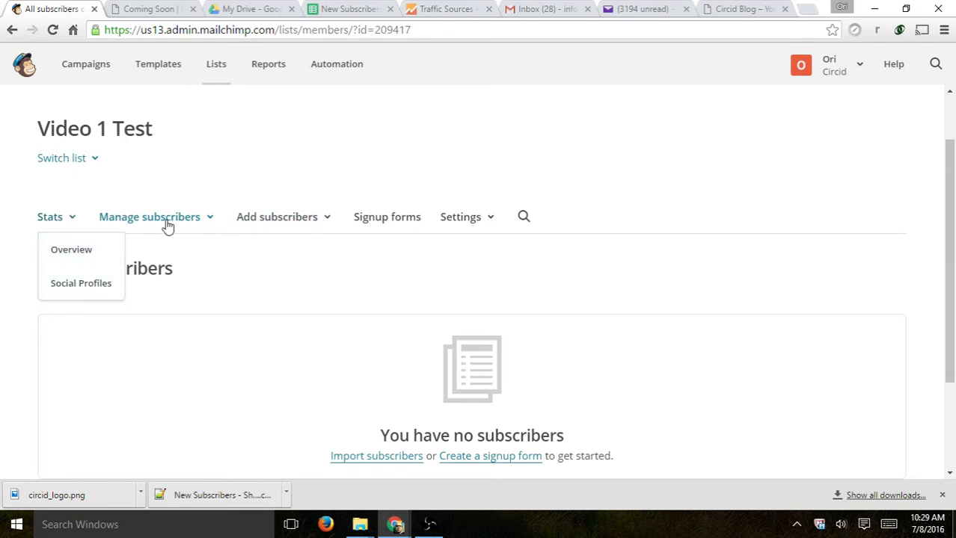
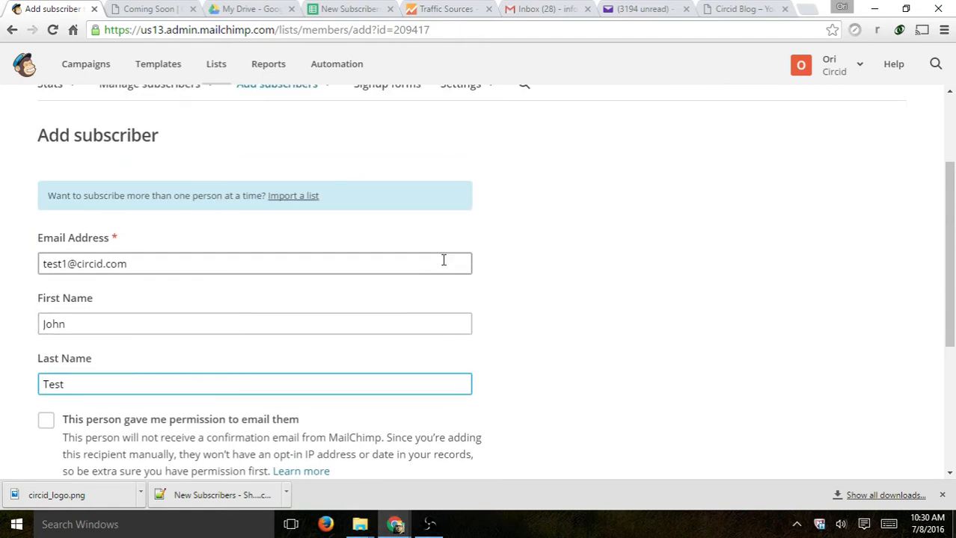
- Confirm email permission and subscribe the test contact to the Video 1 Test list
{"action": "scroll", "coordinate": [506, 244], "scroll_direction": "down", "scroll_amount": 2}
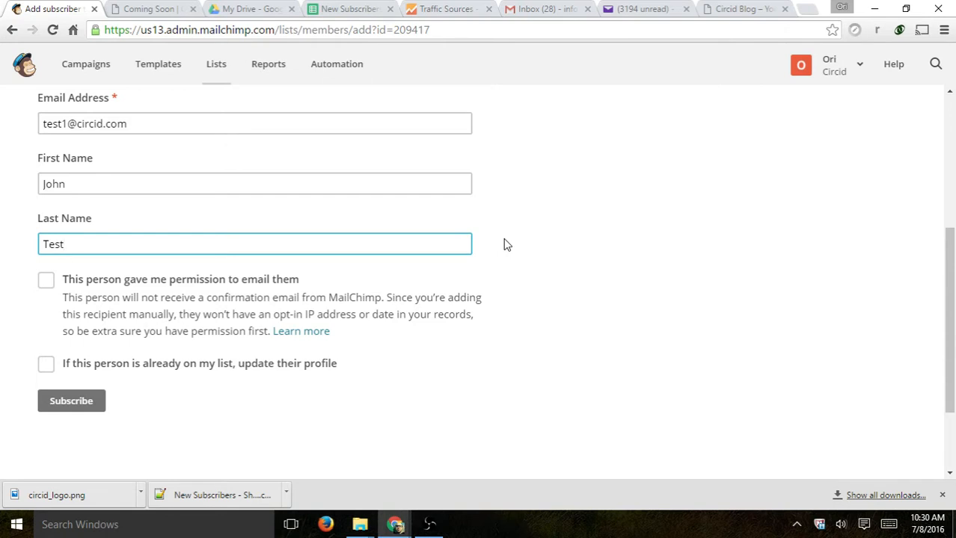
{"action": "left_click", "coordinate": [137, 281]}
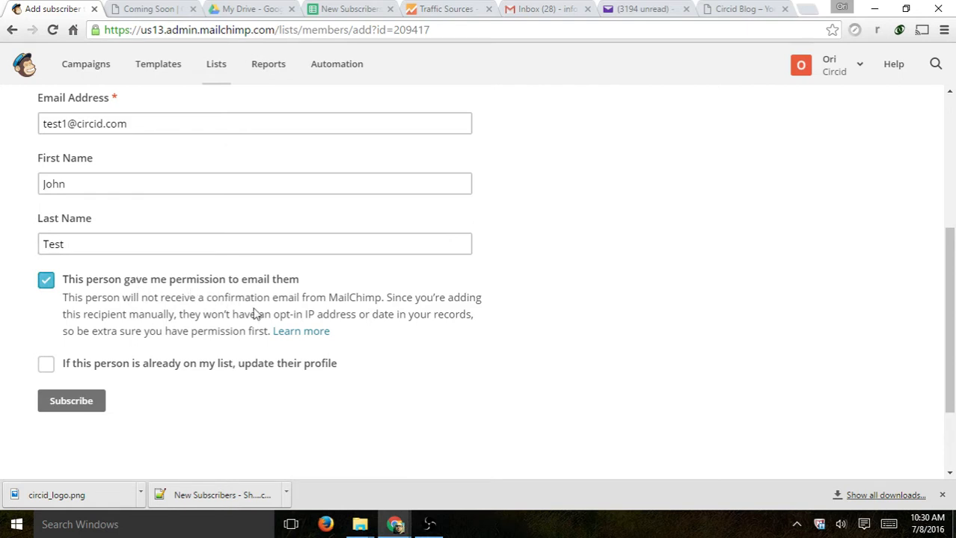
{"action": "left_click", "coordinate": [70, 406]}
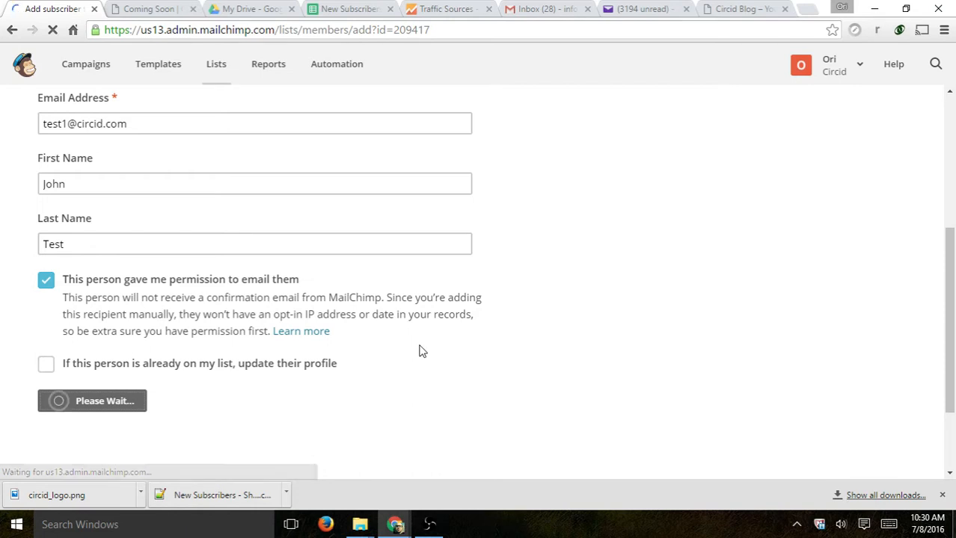
- View the Video 1 Test subscribers via Manage subscribers, then bring up the Add subscribers options
{"action": "left_click", "coordinate": [184, 286]}
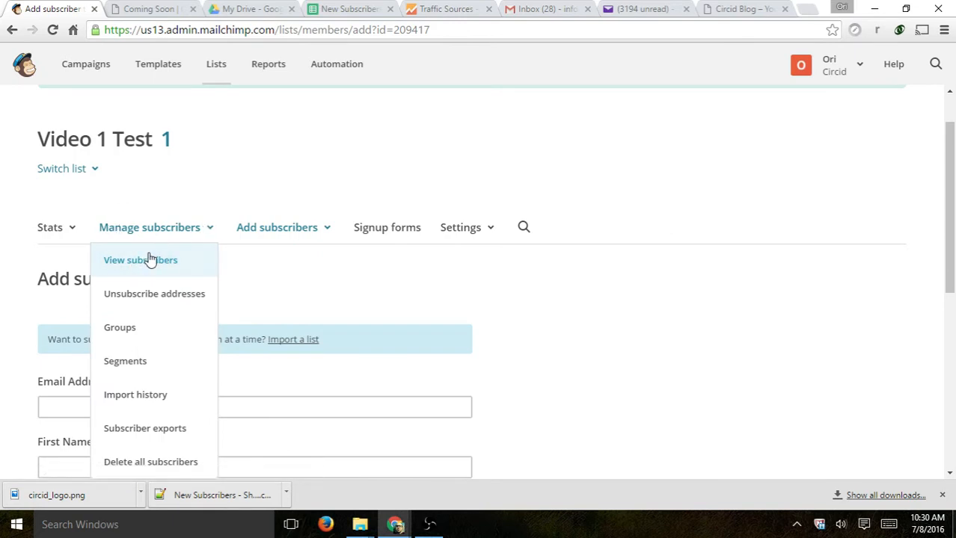
{"action": "left_click", "coordinate": [149, 259]}
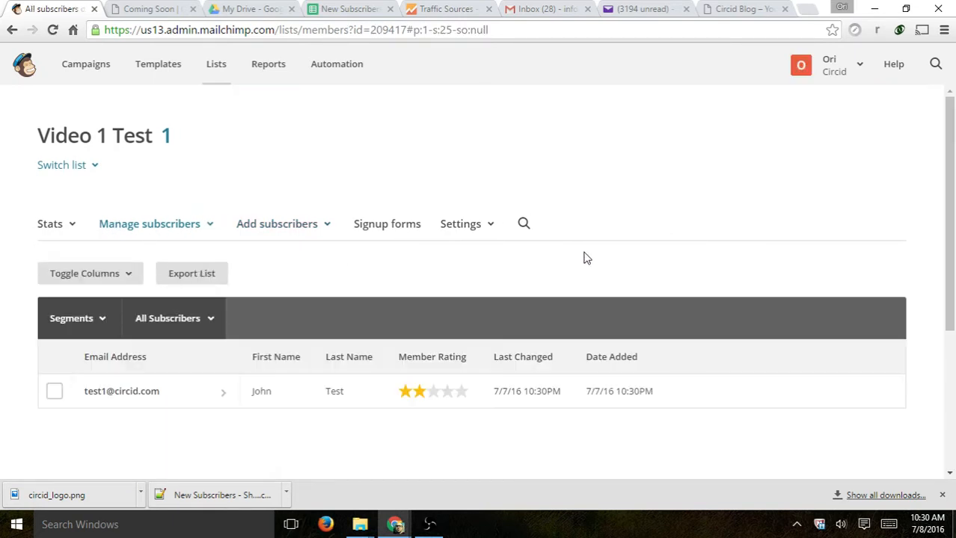
{"action": "scroll", "coordinate": [587, 258], "scroll_direction": "down", "scroll_amount": 2}
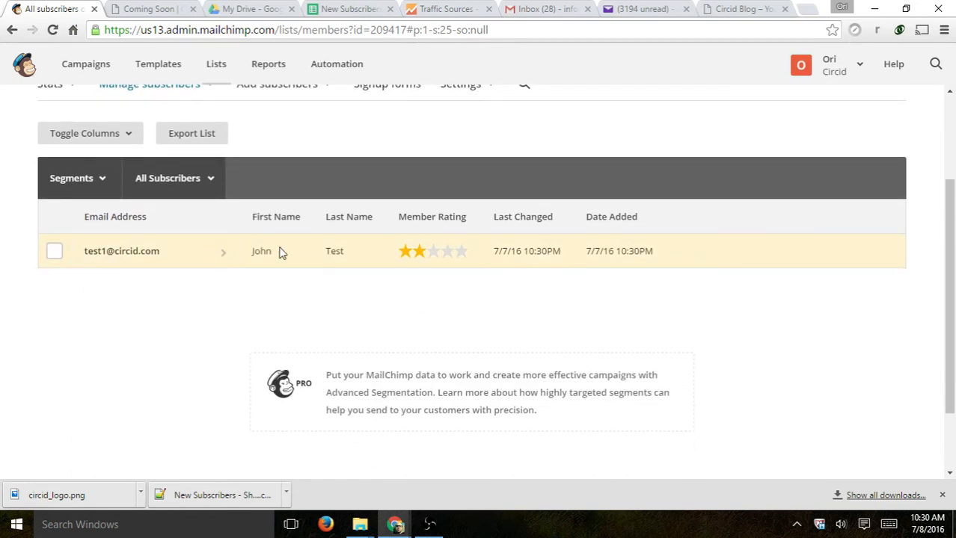
{"action": "scroll", "coordinate": [407, 340], "scroll_direction": "up", "scroll_amount": 1}
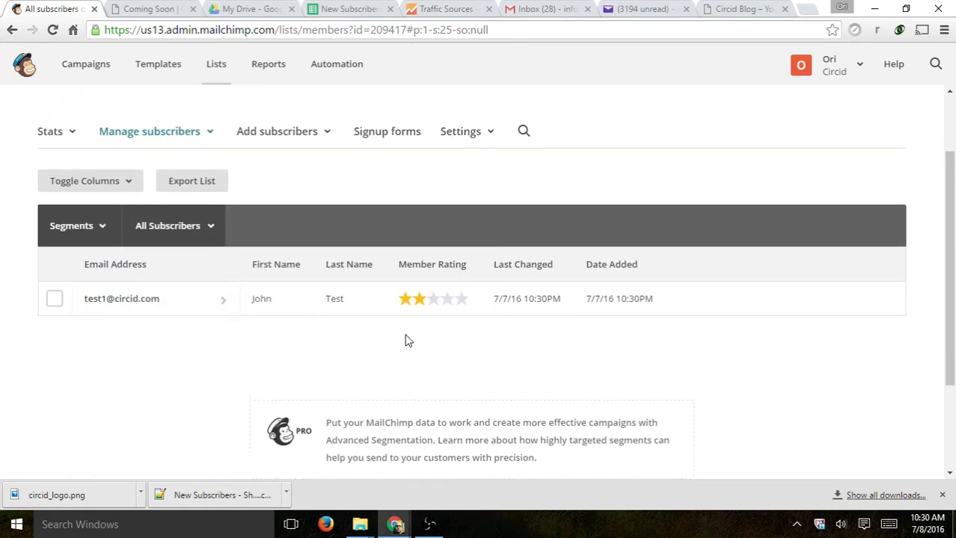
{"action": "scroll", "coordinate": [408, 341], "scroll_direction": "up", "scroll_amount": 2}
{"action": "left_click", "coordinate": [273, 225]}
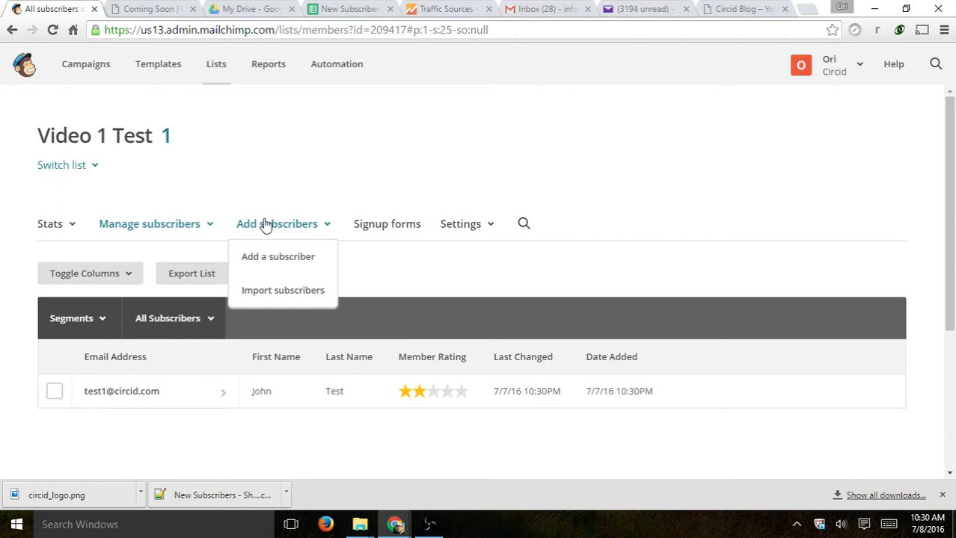
- Start an import, check Integrated service, settle on CSV or tab-delimited text file, then view the New Subscribers sheet
{"action": "left_click", "coordinate": [283, 293]}
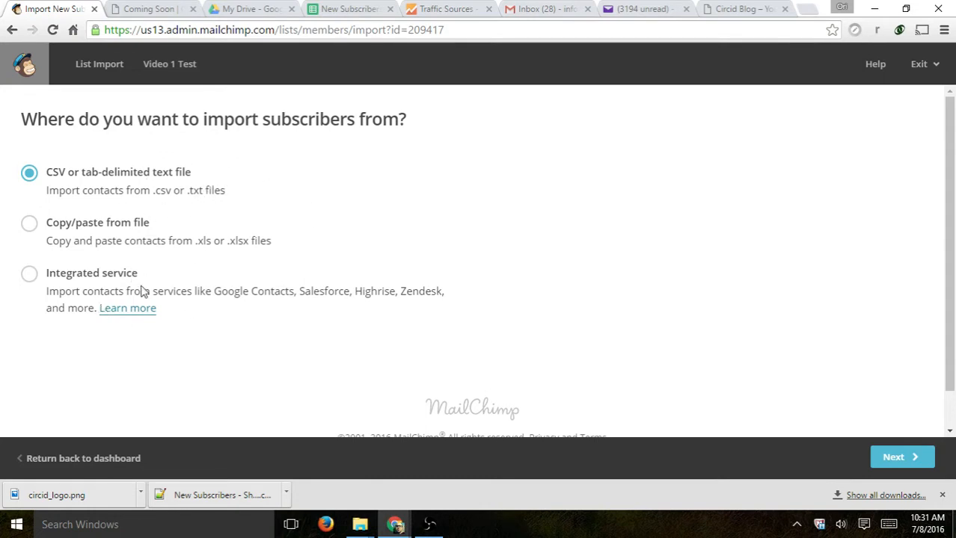
{"action": "left_click", "coordinate": [290, 302]}
{"action": "left_click", "coordinate": [125, 179]}
{"action": "left_click", "coordinate": [349, 8]}
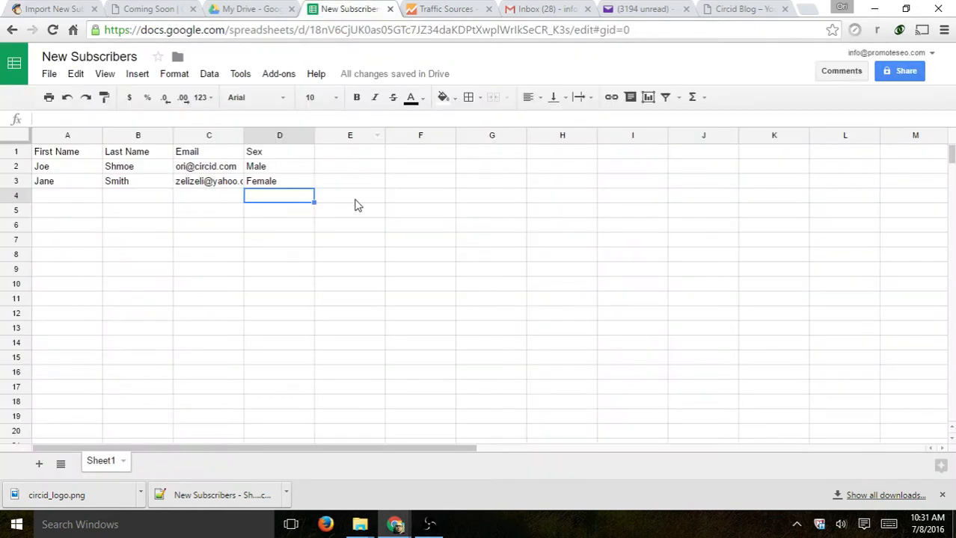
- Widen column C so the emails fit, and review the First Name, Last Name, Email and Sex headers
{"action": "left_click", "coordinate": [260, 227]}
{"action": "left_click_drag", "start_coordinate": [243, 136], "coordinate": [269, 137]}
{"action": "left_click", "coordinate": [238, 215]}
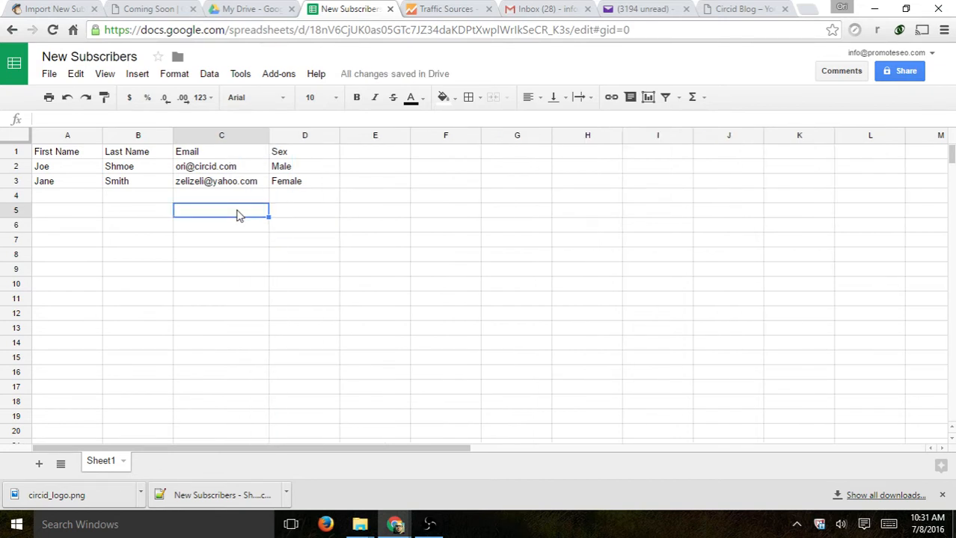
{"action": "left_click", "coordinate": [17, 152]}
{"action": "left_click", "coordinate": [107, 199]}
{"action": "left_click", "coordinate": [79, 157]}
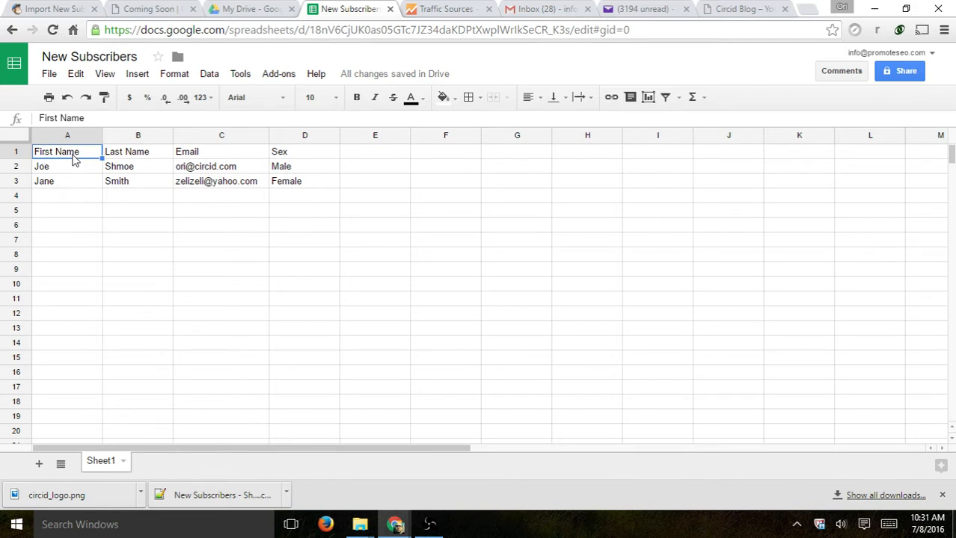
{"action": "left_click", "coordinate": [130, 150]}
{"action": "left_click", "coordinate": [198, 152]}
{"action": "left_click", "coordinate": [300, 154]}
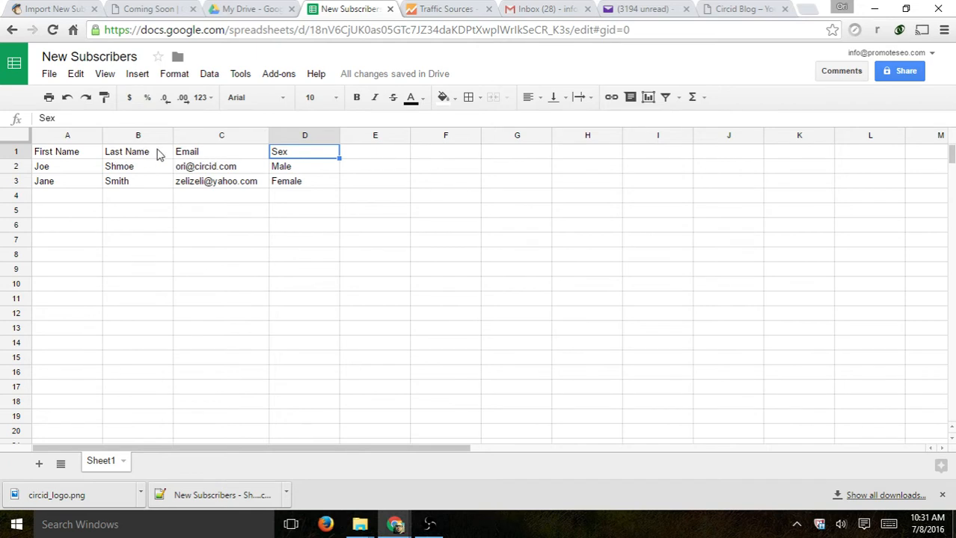
{"action": "left_click_drag", "start_coordinate": [207, 154], "coordinate": [215, 185]}
{"action": "left_click", "coordinate": [75, 153]}
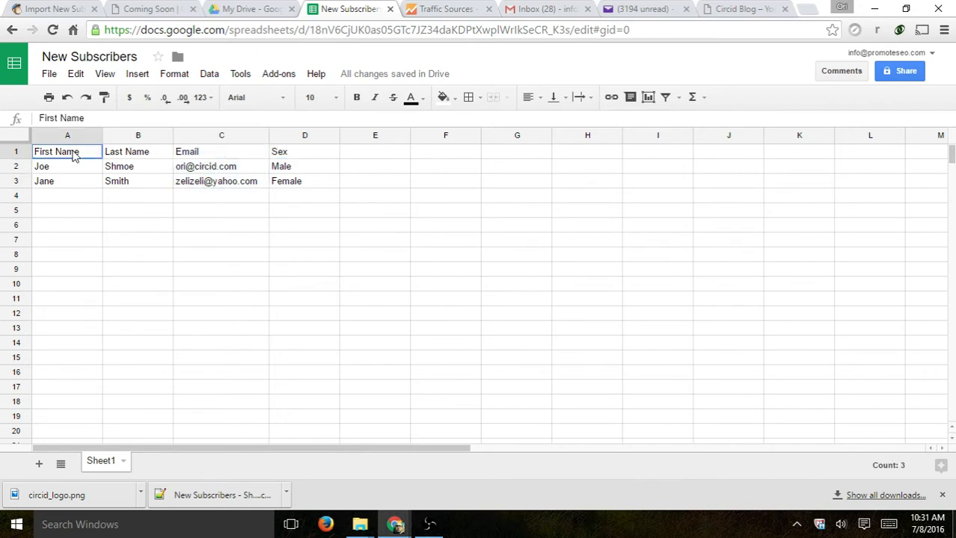
{"action": "left_click", "coordinate": [200, 159]}
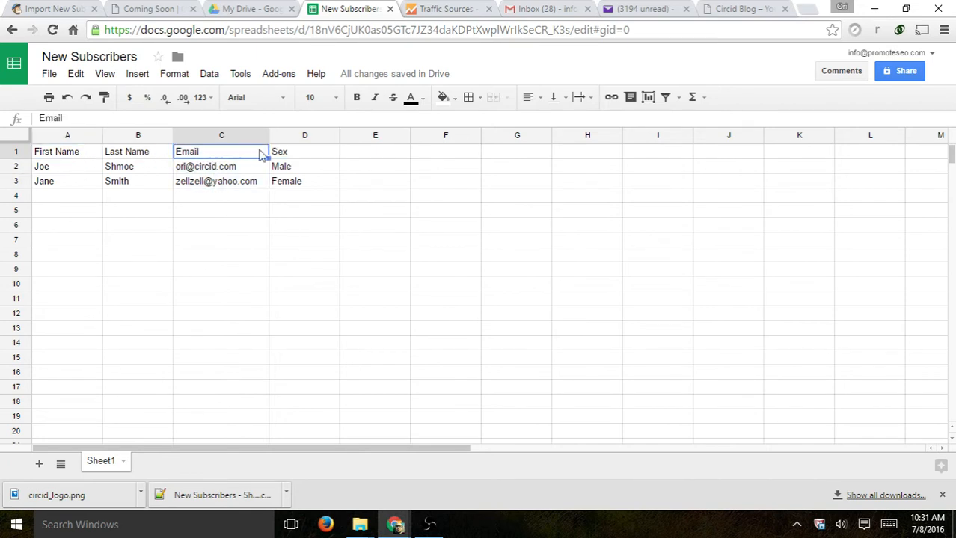
{"action": "left_click", "coordinate": [302, 155]}
{"action": "left_click", "coordinate": [358, 157]}
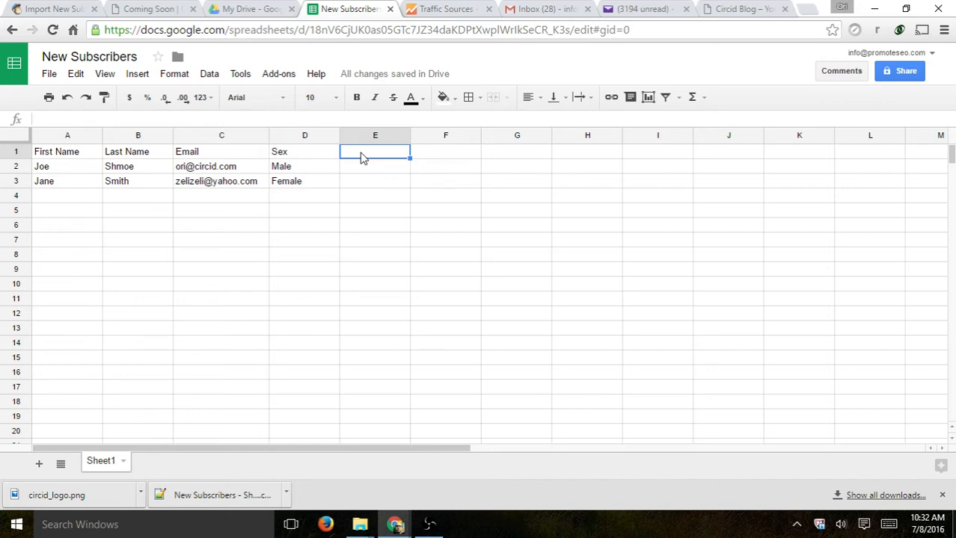
- Select data range A1:D3, check the Download as options without downloading, and return to MailChimp
{"action": "left_click_drag", "start_coordinate": [313, 182], "coordinate": [56, 151]}
{"action": "left_click", "coordinate": [49, 74]}
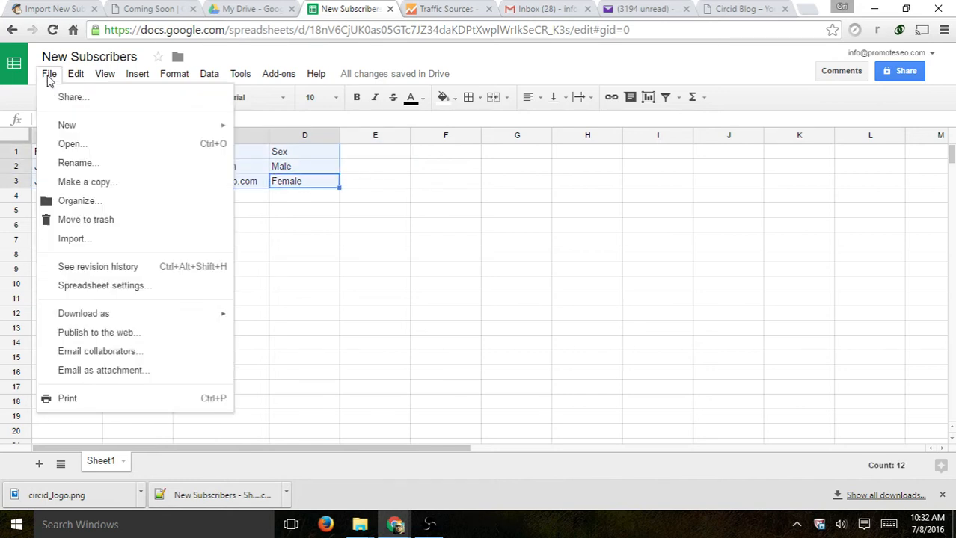
{"action": "mouse_move", "coordinate": [127, 316]}
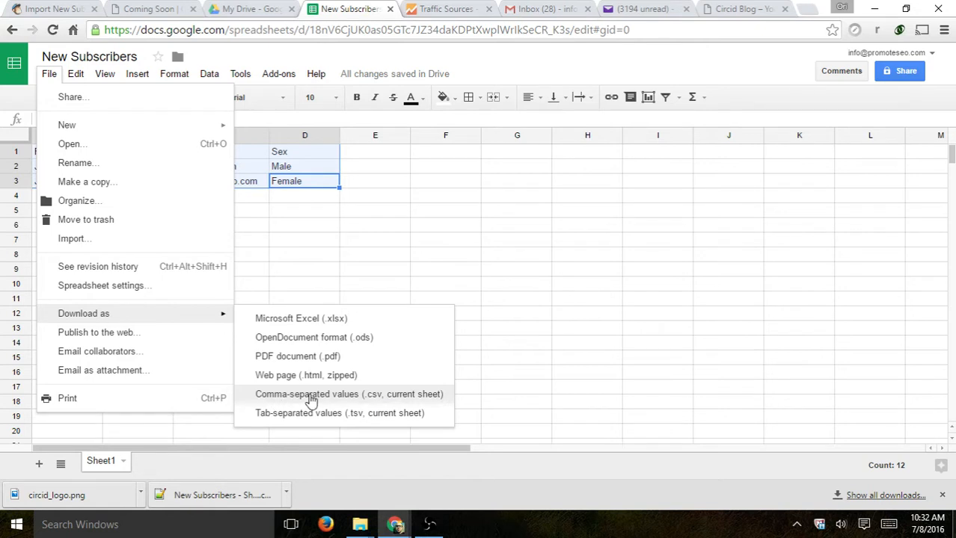
{"action": "left_click", "coordinate": [540, 155]}
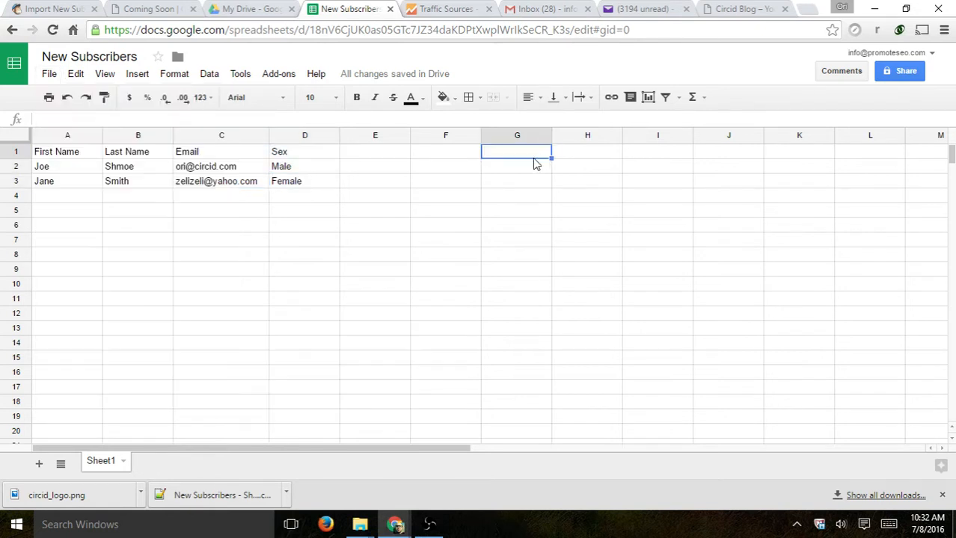
{"action": "left_click", "coordinate": [148, 9]}
{"action": "left_click", "coordinate": [64, 8]}
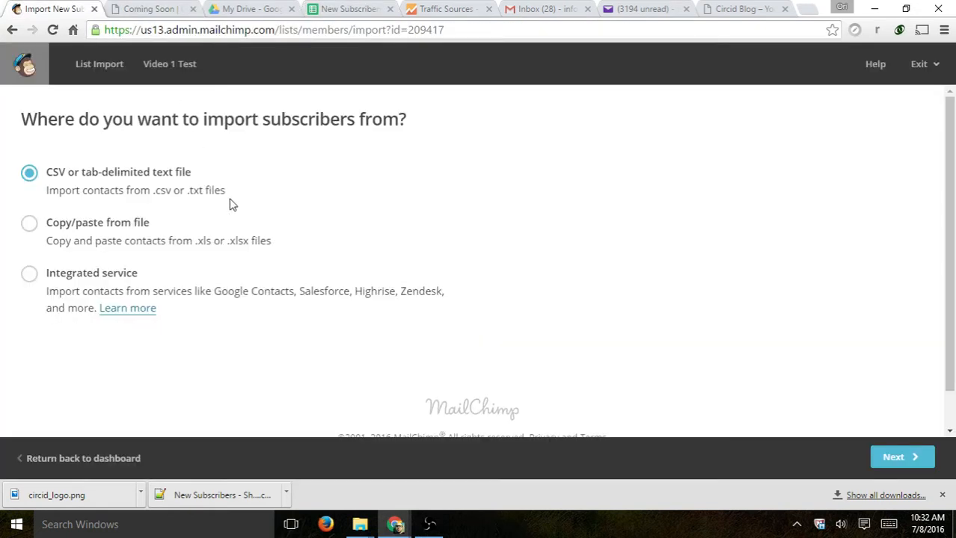
- Filter the Downloads folder to *.csv and upload New Subscribers - Sheet1.csv
{"action": "left_click", "coordinate": [193, 9]}
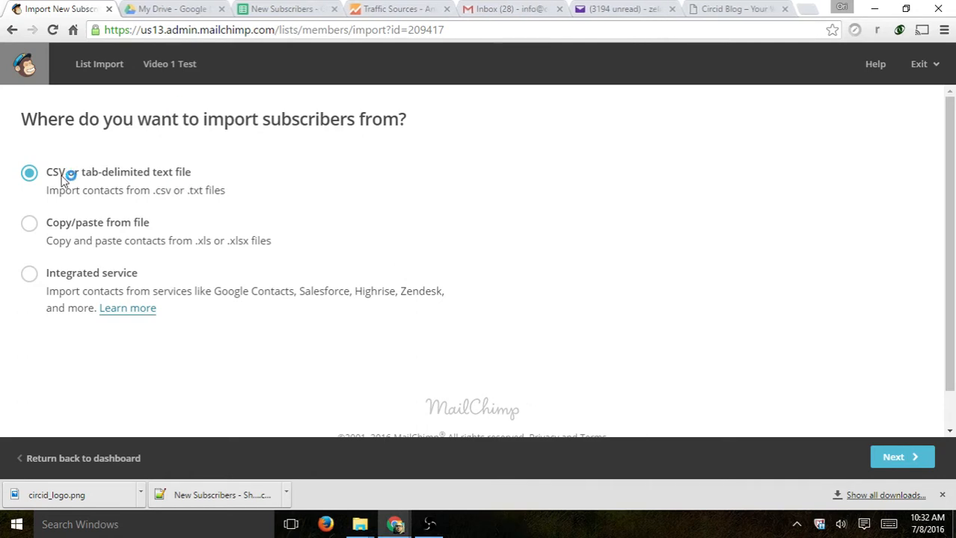
{"action": "left_click", "coordinate": [892, 461]}
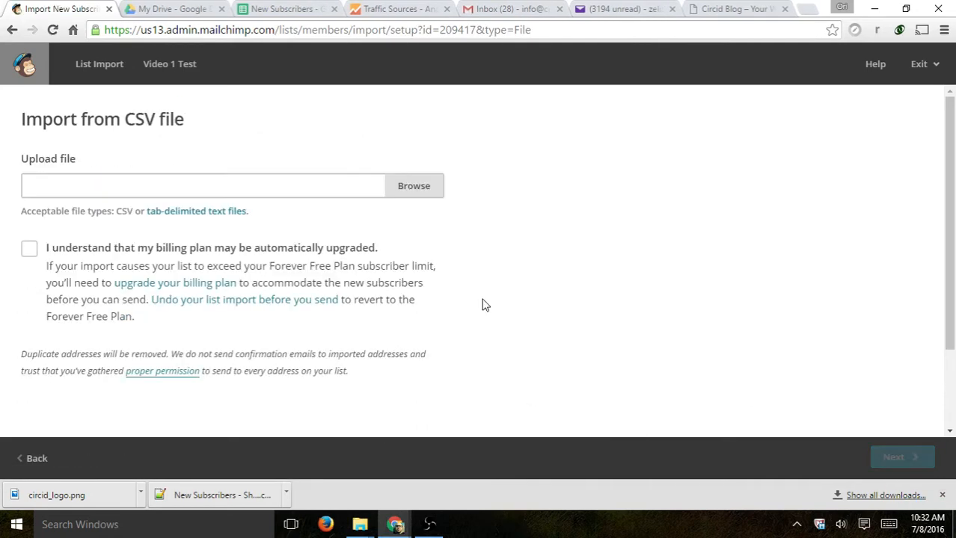
{"action": "left_click", "coordinate": [415, 183]}
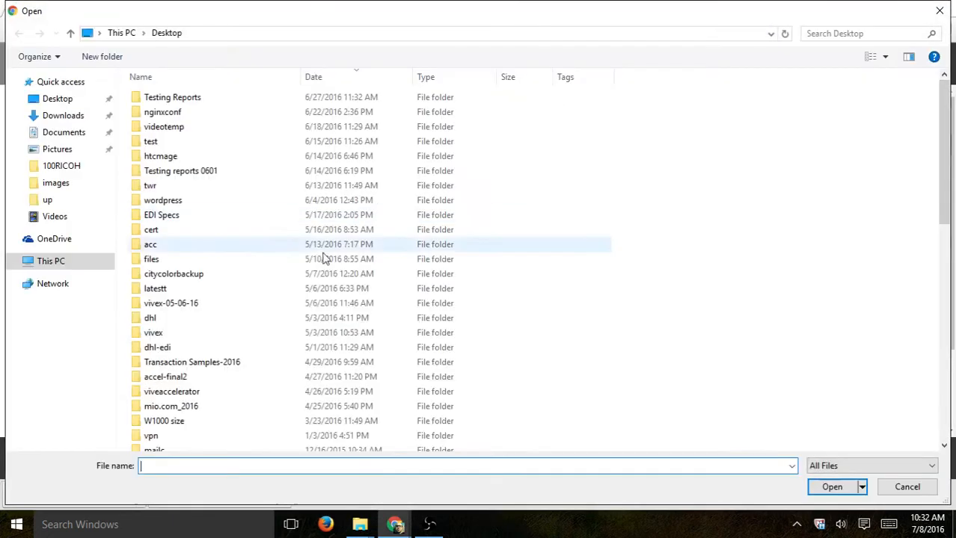
{"action": "scroll", "coordinate": [187, 433], "scroll_direction": "down", "scroll_amount": 5}
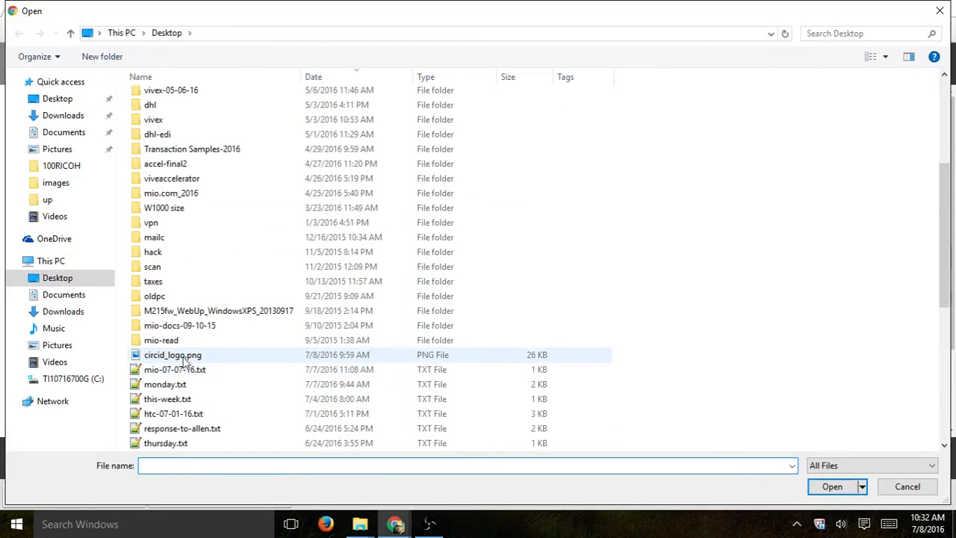
{"action": "left_click", "coordinate": [182, 359]}
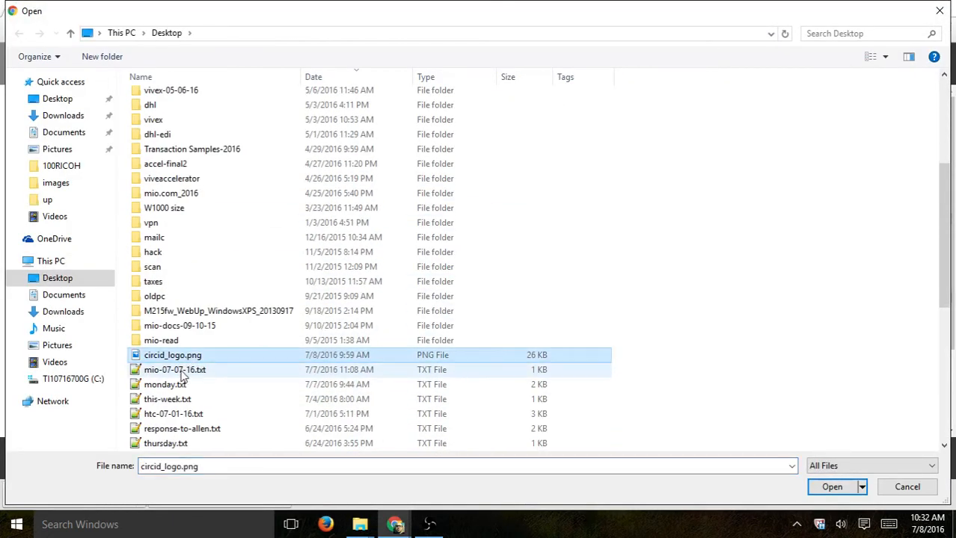
{"action": "left_click", "coordinate": [78, 116]}
{"action": "left_click", "coordinate": [242, 463]}
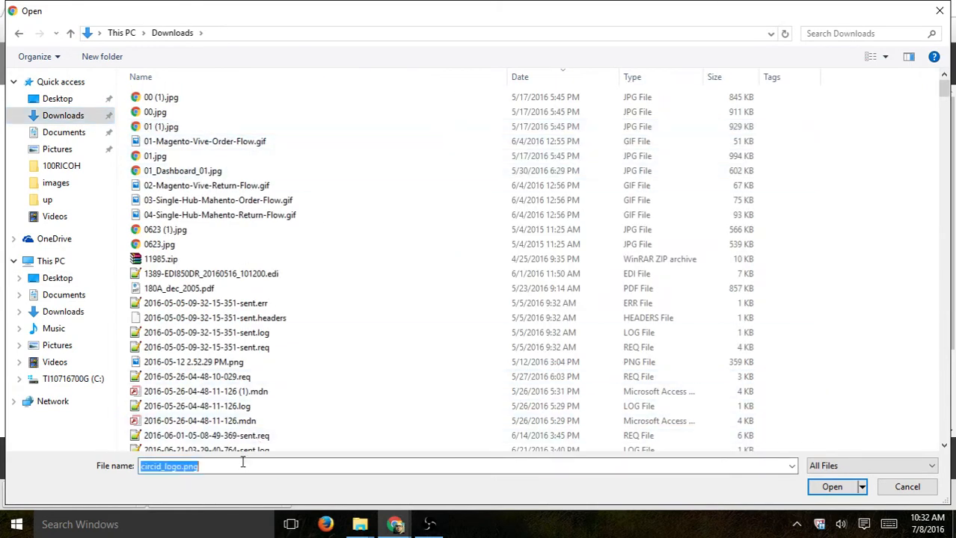
{"action": "type", "text": "*.csv"}
{"action": "key", "text": "Return"}
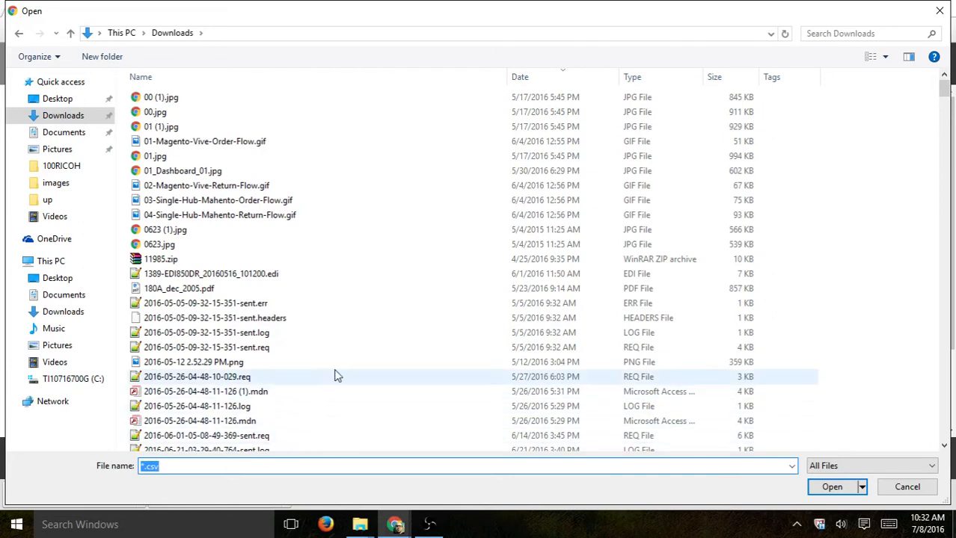
{"action": "left_click", "coordinate": [395, 525]}
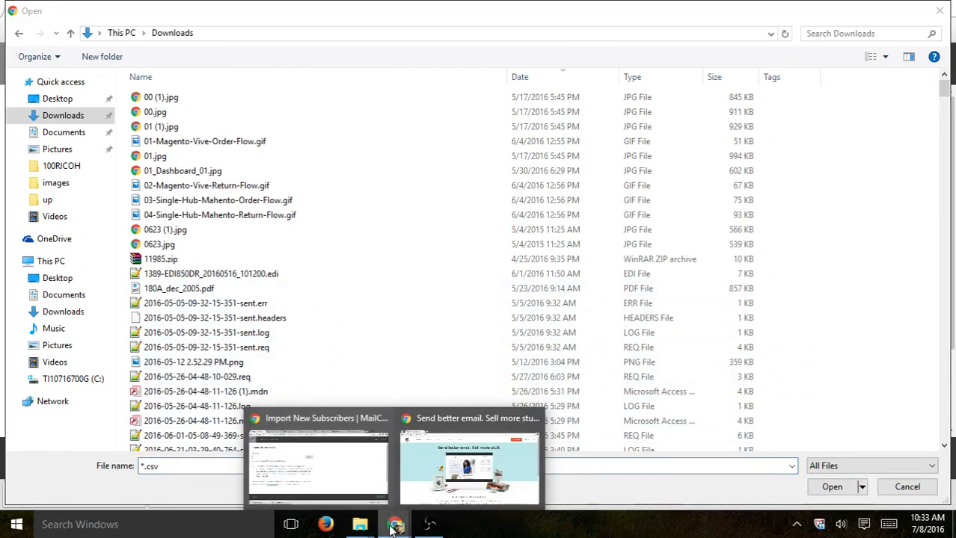
{"action": "left_click", "coordinate": [362, 459]}
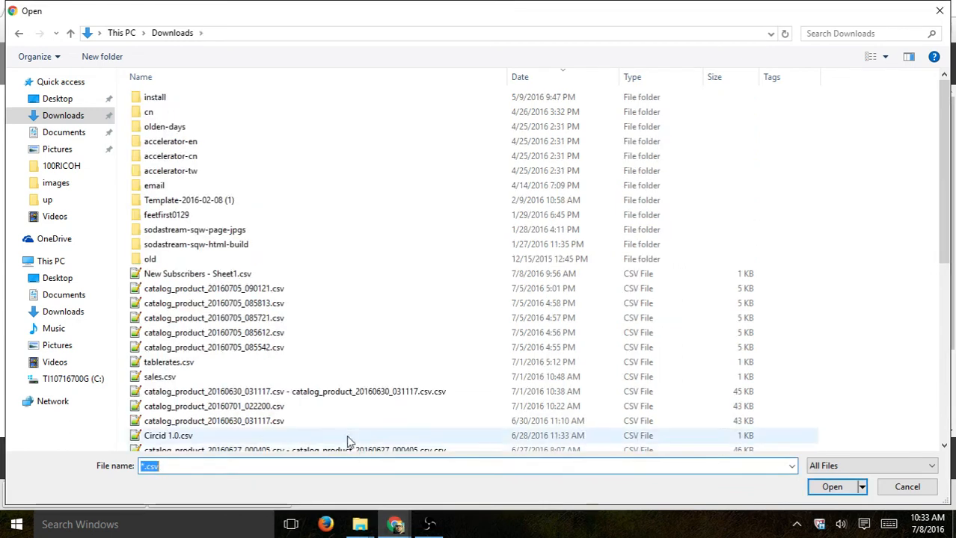
{"action": "double_click", "coordinate": [225, 274]}
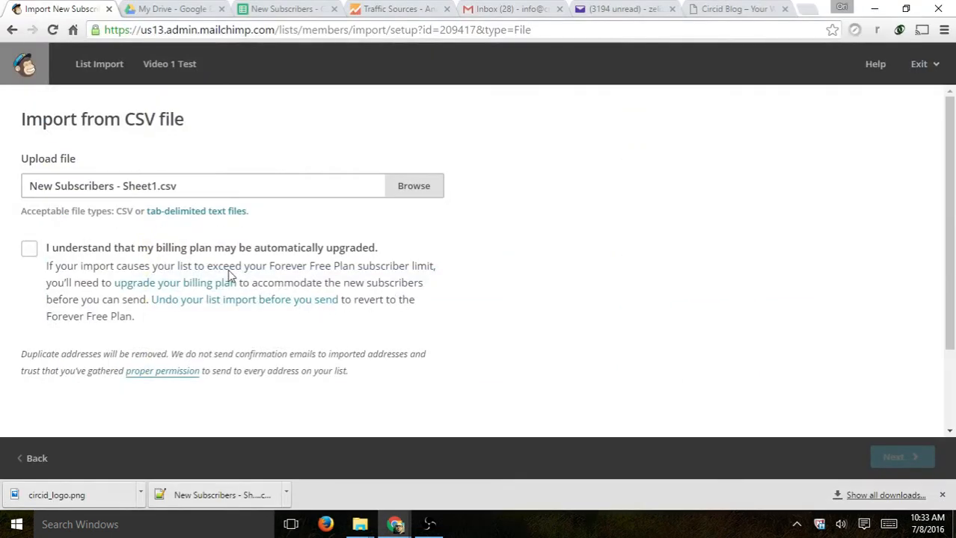
- Acknowledge the billing plan may be automatically upgraded and continue the import
{"action": "scroll", "coordinate": [548, 233], "scroll_direction": "down", "scroll_amount": 3}
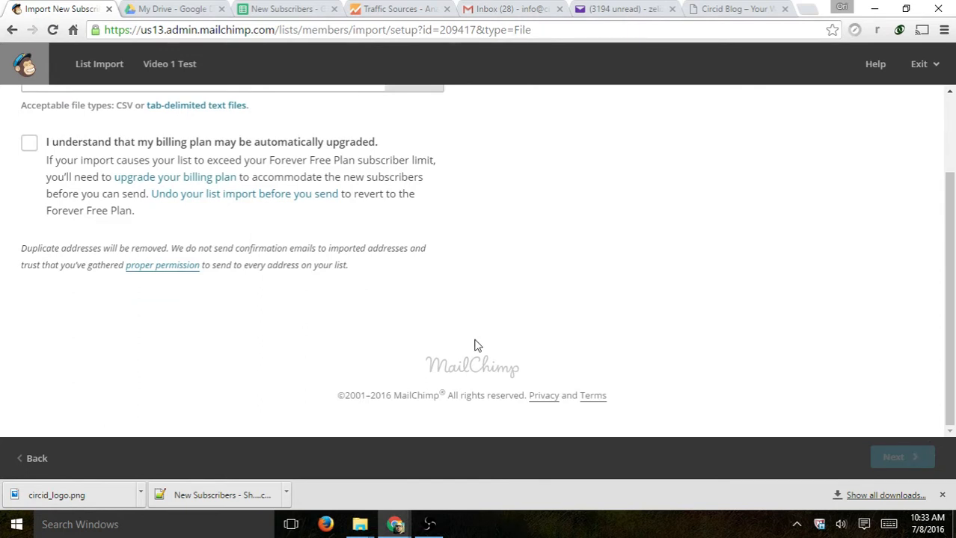
{"action": "scroll", "coordinate": [474, 346], "scroll_direction": "up", "scroll_amount": 3}
{"action": "left_click", "coordinate": [29, 249]}
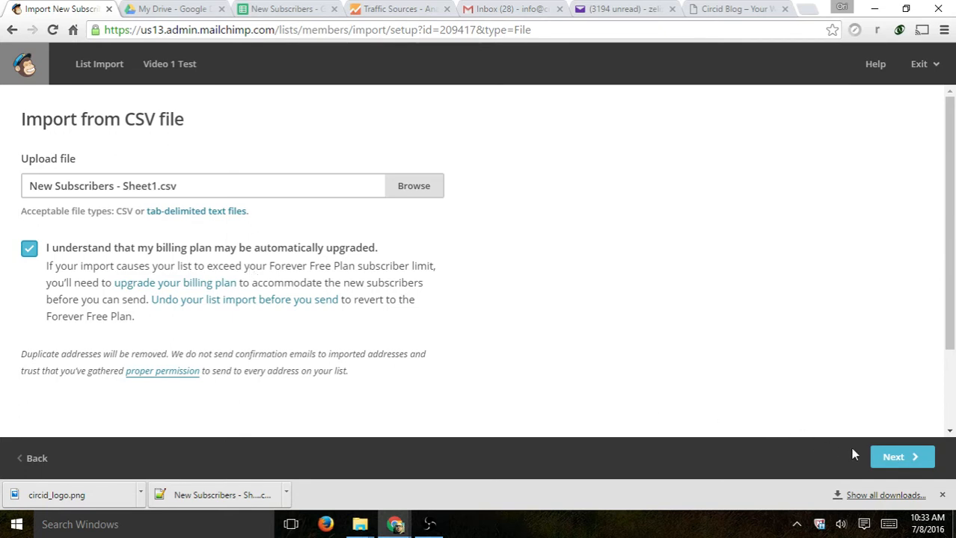
{"action": "left_click", "coordinate": [893, 457]}
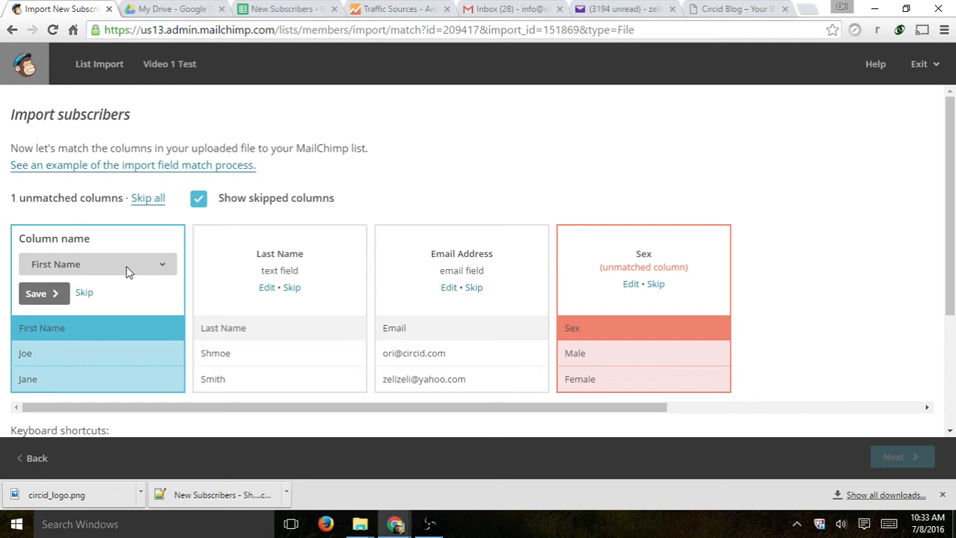
- With Sex still unmatched on the match page, switch to the New Subscribers spreadsheet
{"action": "left_click", "coordinate": [312, 6]}
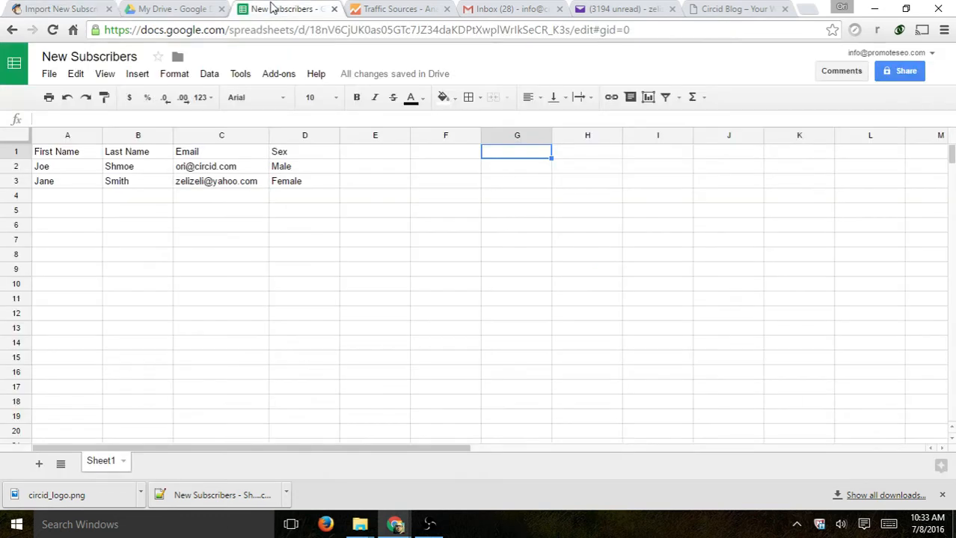
- Enter the header 'Taste' in cell E1, then go back to the MailChimp import tab
{"action": "left_click", "coordinate": [370, 156]}
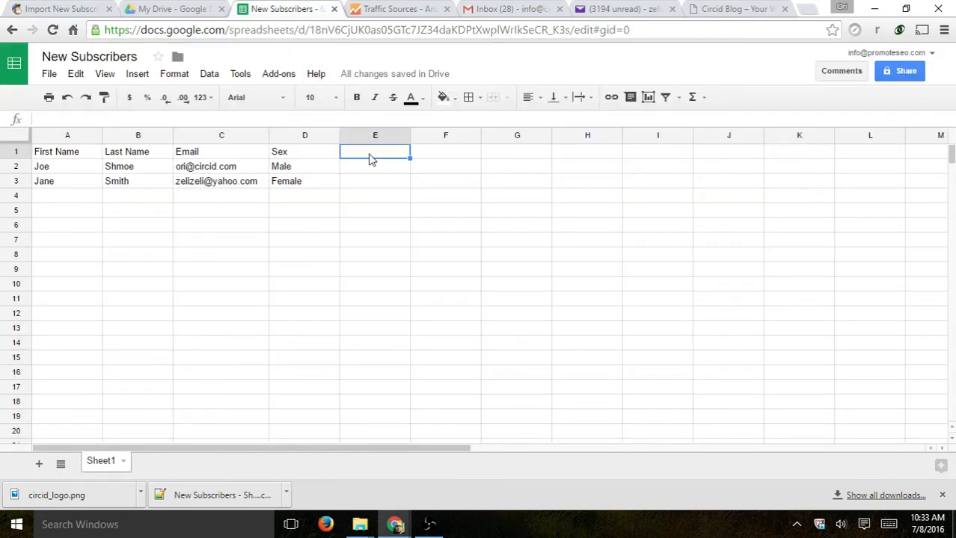
{"action": "type", "text": "Taste"}
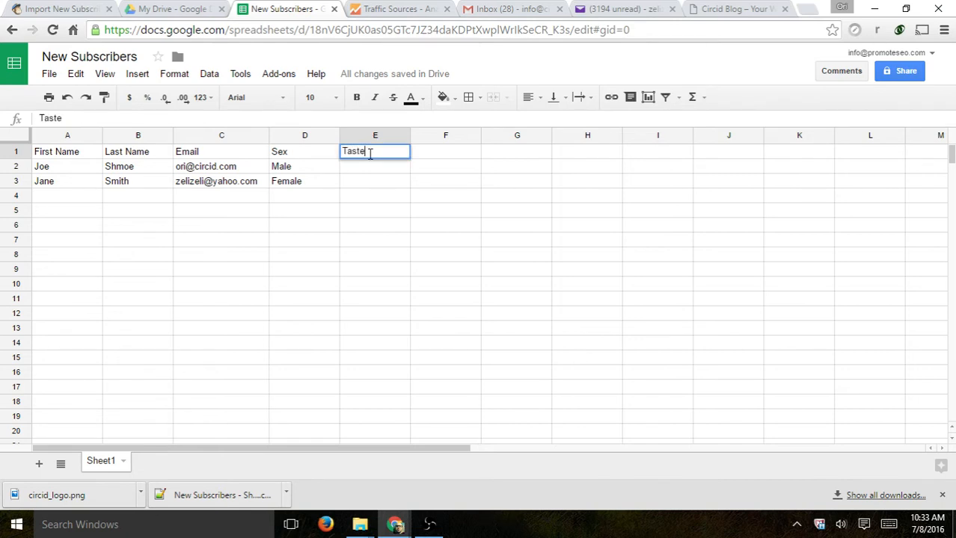
{"action": "key", "text": "Return"}
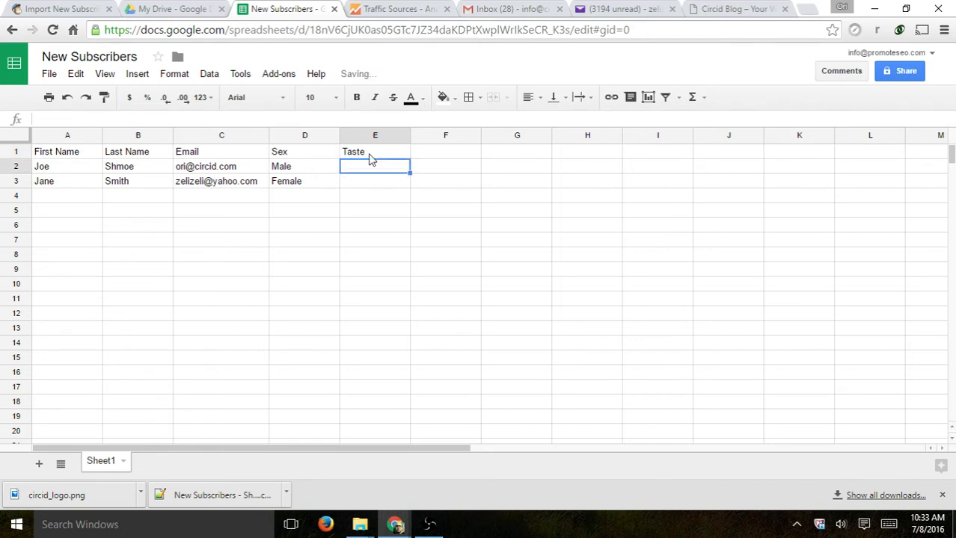
{"action": "key", "text": "Up"}
{"action": "key", "text": "Down"}
{"action": "key", "text": "Down"}
{"action": "key", "text": "Up"}
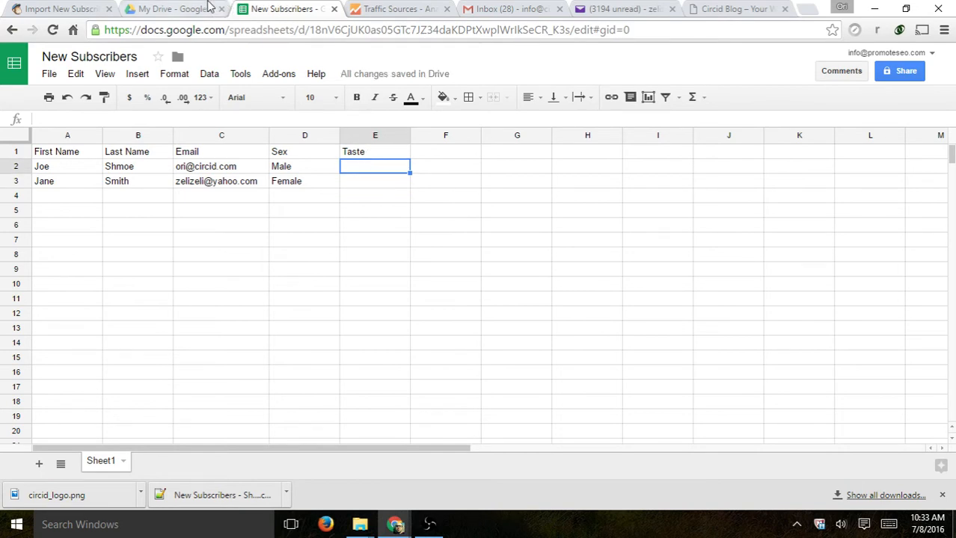
{"action": "left_click", "coordinate": [84, 8]}
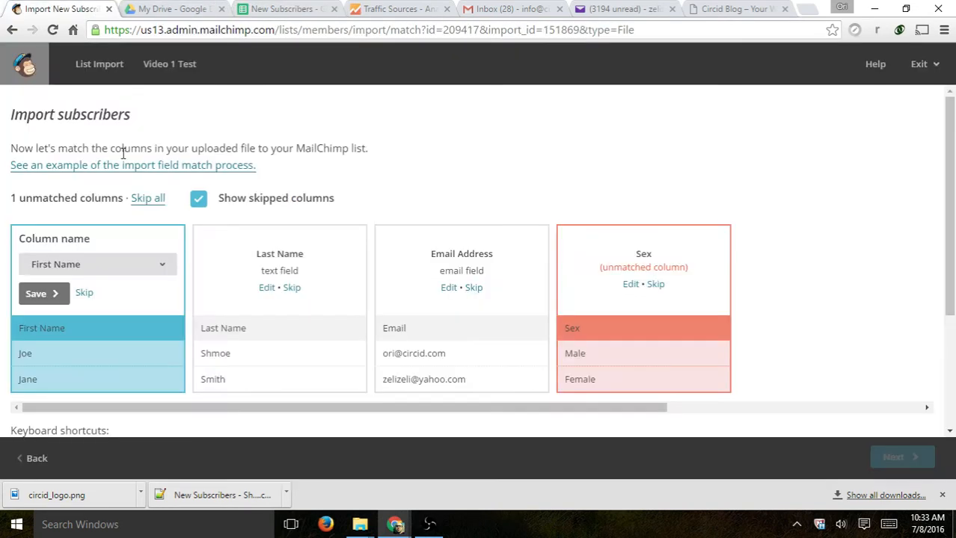
- Confirm First Name and Last Name matches, reviewing sample names Joe and Jane
{"action": "left_click", "coordinate": [89, 264]}
{"action": "left_click", "coordinate": [74, 267]}
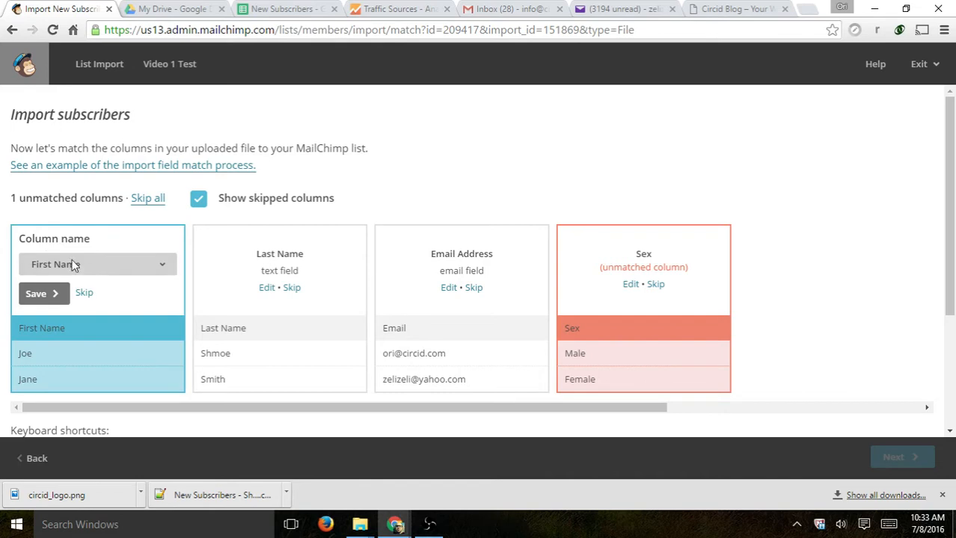
{"action": "left_click", "coordinate": [38, 293]}
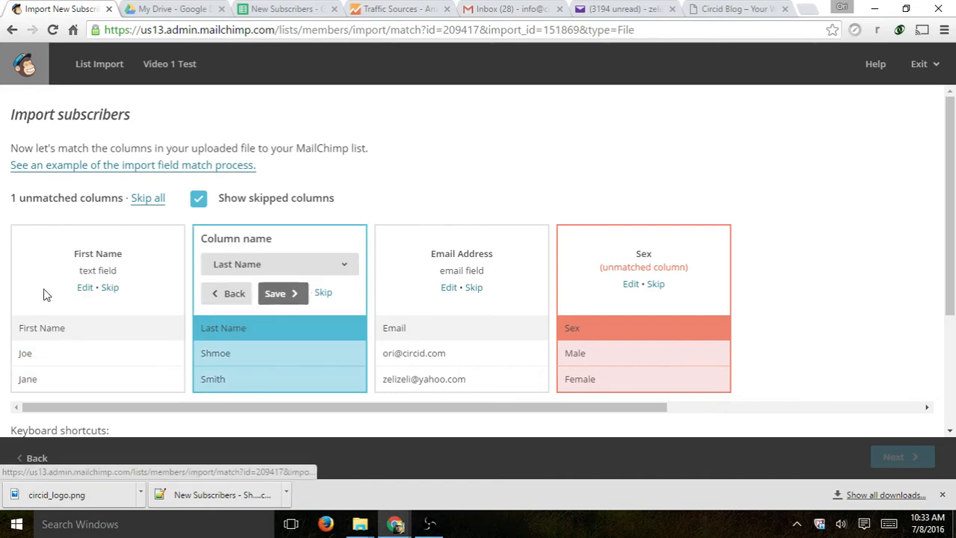
{"action": "double_click", "coordinate": [25, 355]}
{"action": "left_click_drag", "start_coordinate": [19, 380], "coordinate": [43, 383]}
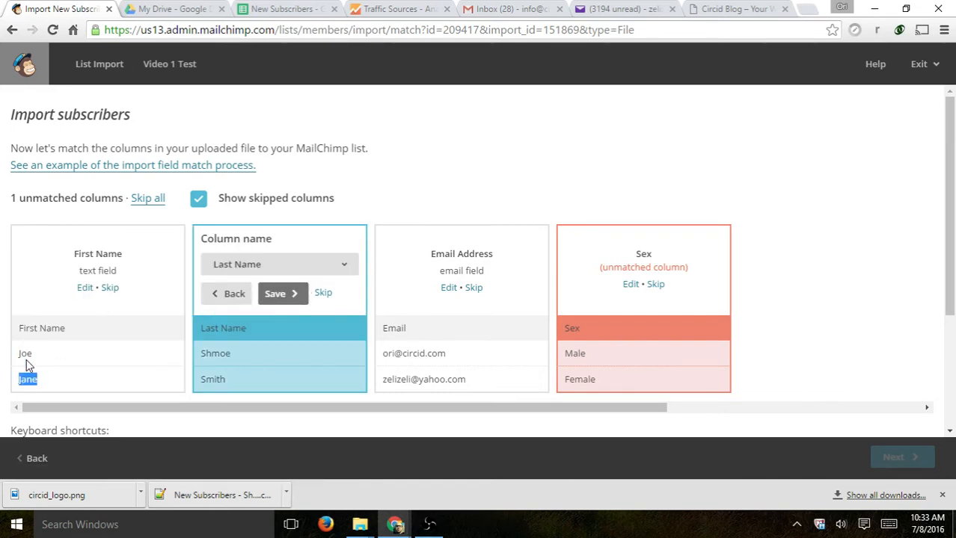
{"action": "left_click_drag", "start_coordinate": [205, 354], "coordinate": [226, 380]}
{"action": "left_click", "coordinate": [281, 297]}
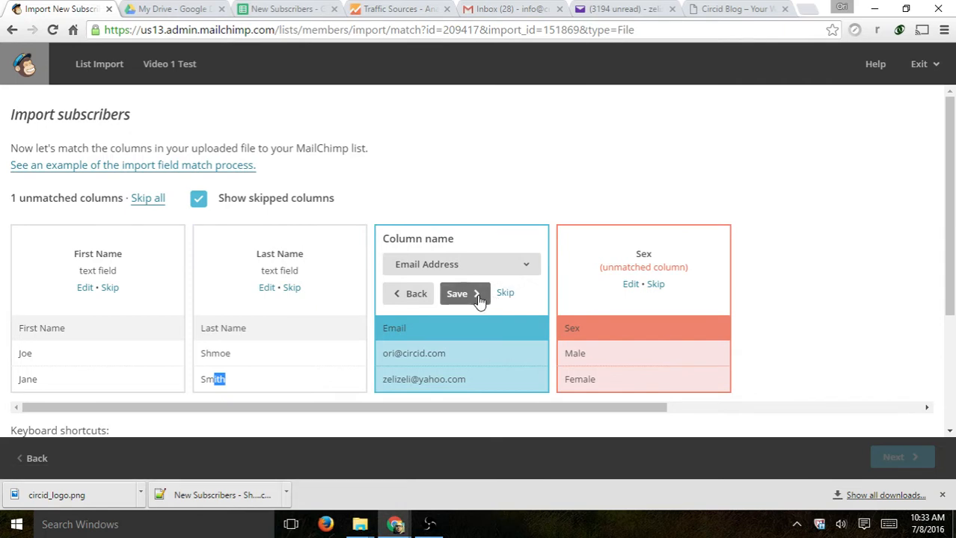
- Confirm the Email Address column match after reviewing the sample addresses
{"action": "left_click_drag", "start_coordinate": [393, 354], "coordinate": [446, 354]}
{"action": "left_click_drag", "start_coordinate": [384, 380], "coordinate": [458, 380]}
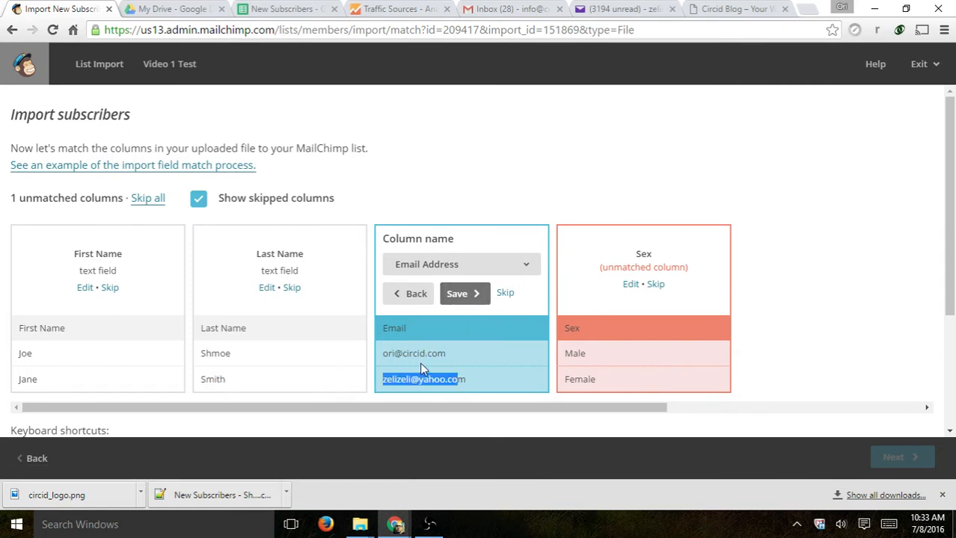
{"action": "left_click_drag", "start_coordinate": [402, 355], "coordinate": [447, 354]}
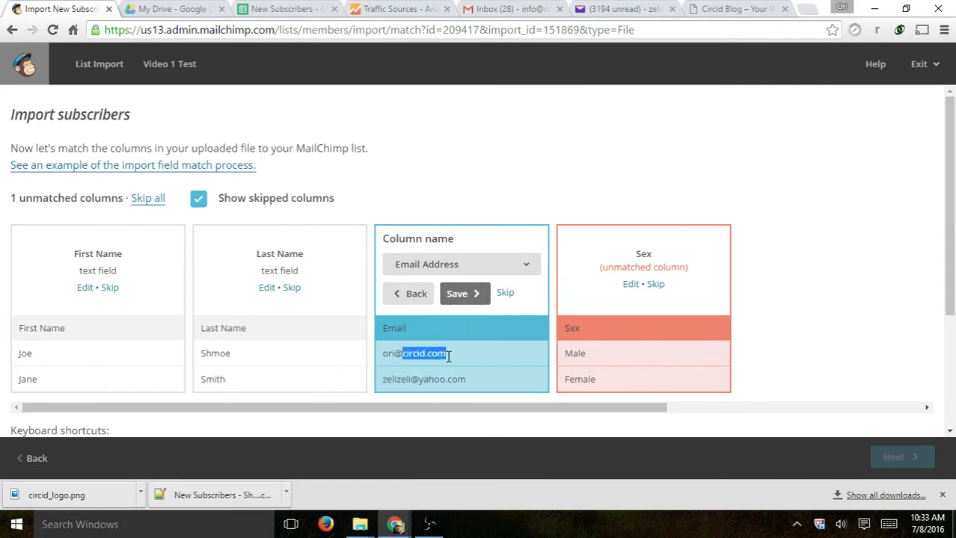
{"action": "left_click", "coordinate": [464, 295]}
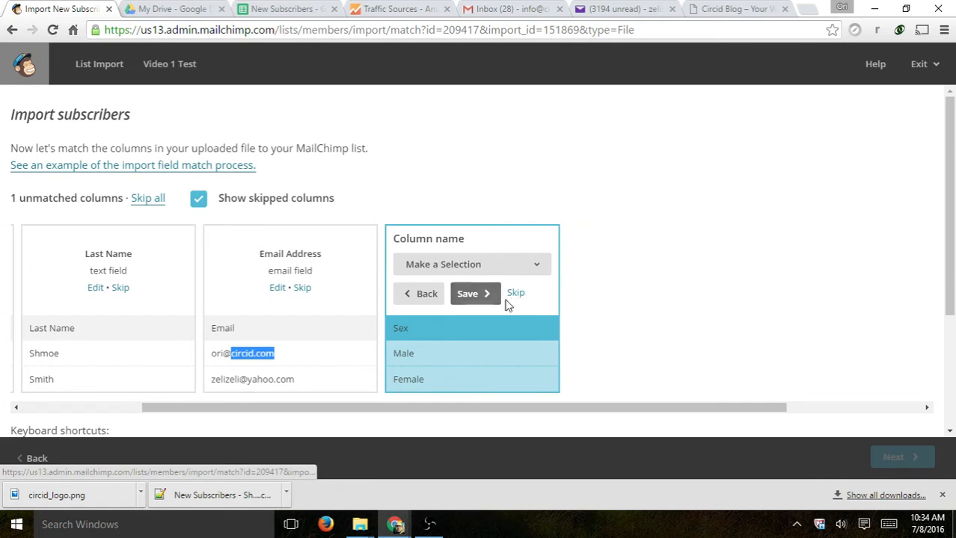
{"action": "left_click", "coordinate": [411, 294]}
- Edit the unmatched Sex column to create it as a new list column
{"action": "double_click", "coordinate": [639, 256]}
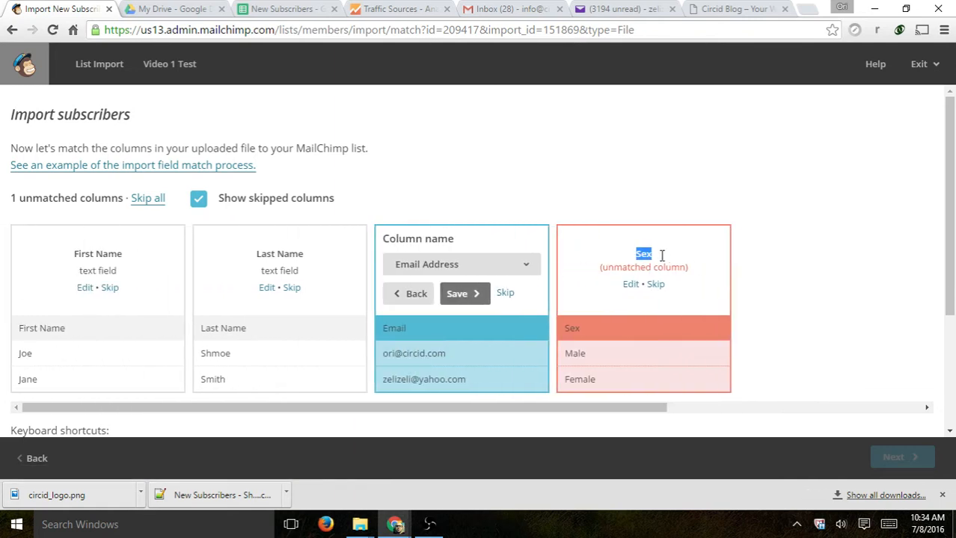
{"action": "left_click_drag", "start_coordinate": [571, 355], "coordinate": [596, 382]}
{"action": "left_click", "coordinate": [596, 383]}
{"action": "left_click", "coordinate": [632, 290]}
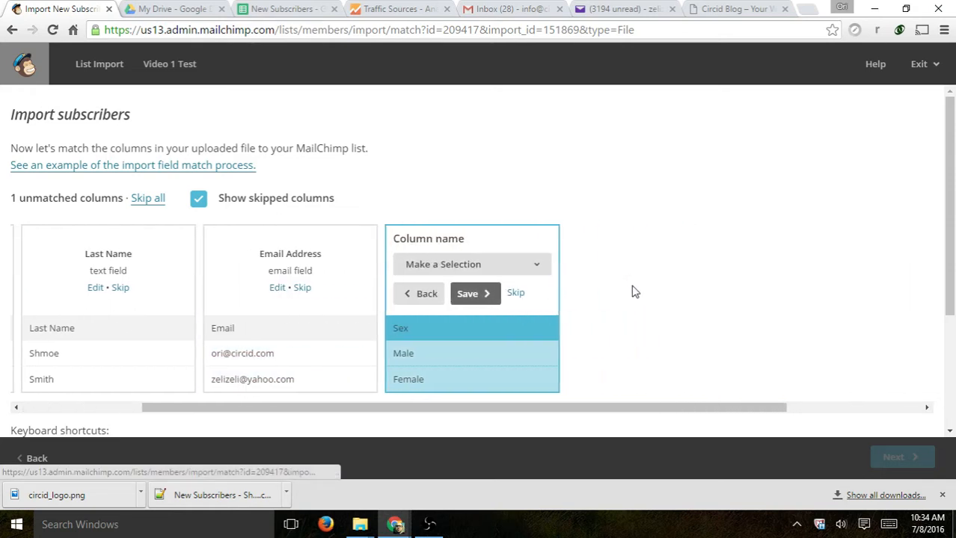
{"action": "left_click", "coordinate": [473, 265]}
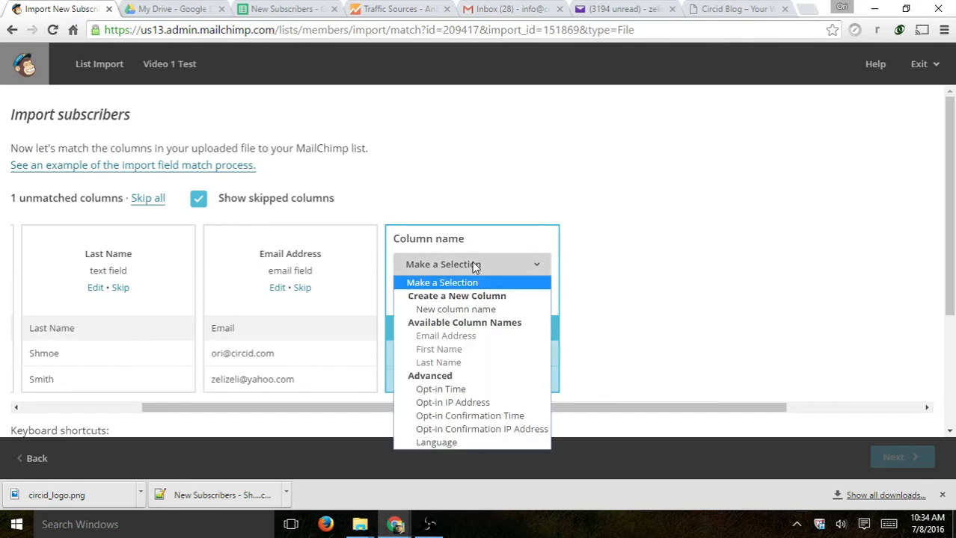
{"action": "left_click", "coordinate": [467, 310]}
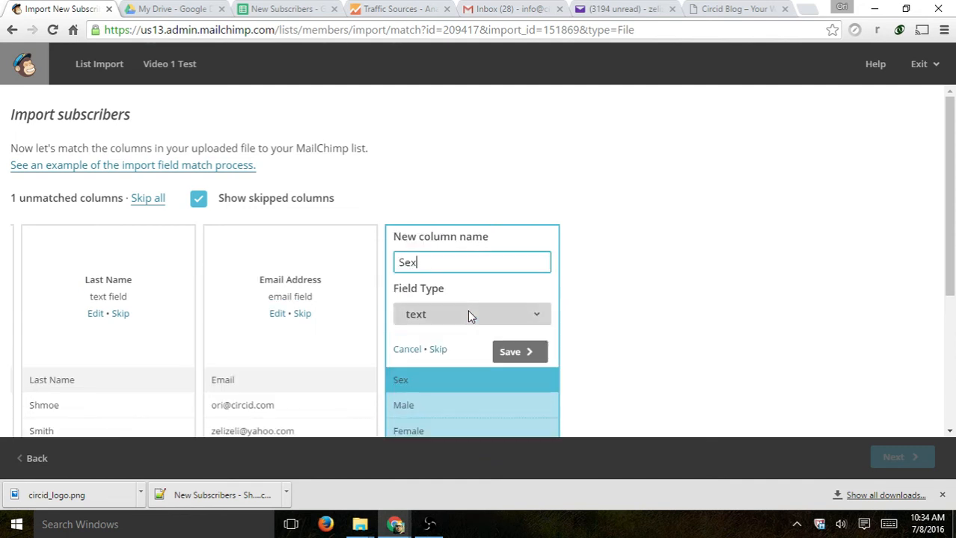
{"action": "left_click", "coordinate": [485, 316]}
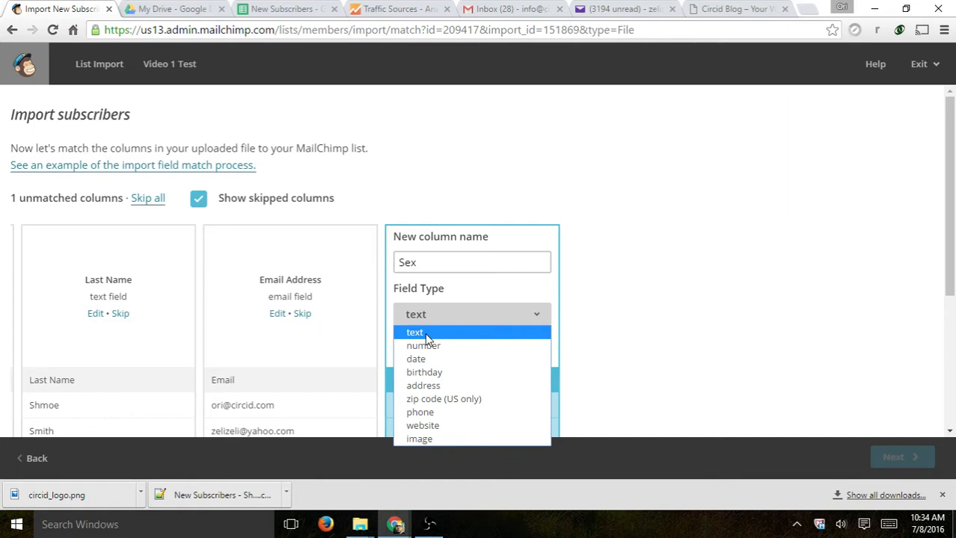
{"action": "left_click", "coordinate": [603, 266]}
- Try number, then set Sex's field type back to text, save it, and continue to review
{"action": "left_click_drag", "start_coordinate": [420, 430], "coordinate": [398, 431]}
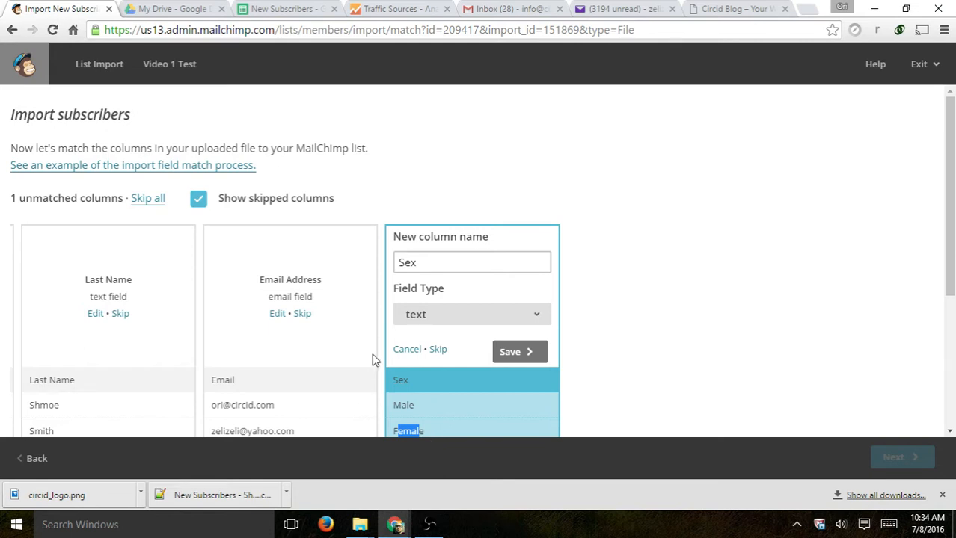
{"action": "left_click", "coordinate": [432, 321]}
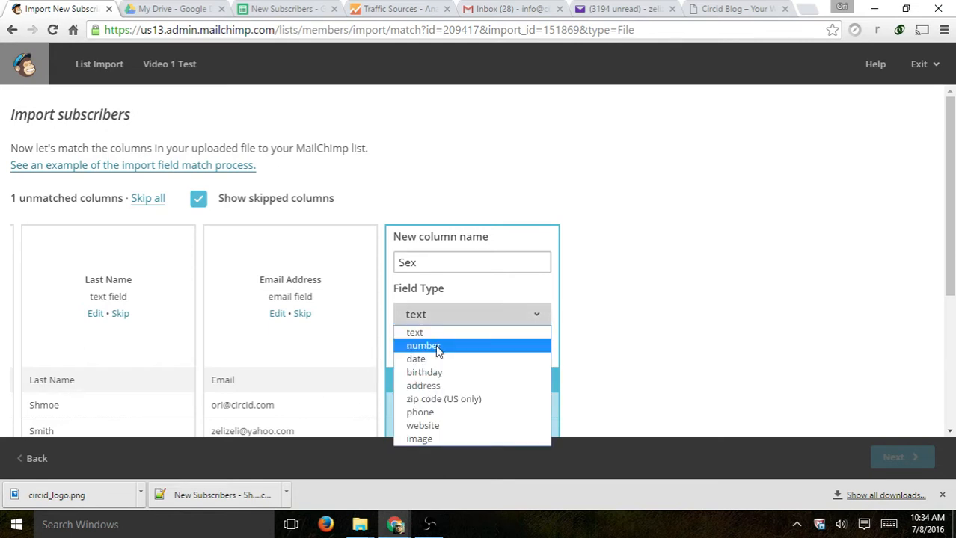
{"action": "left_click", "coordinate": [436, 347]}
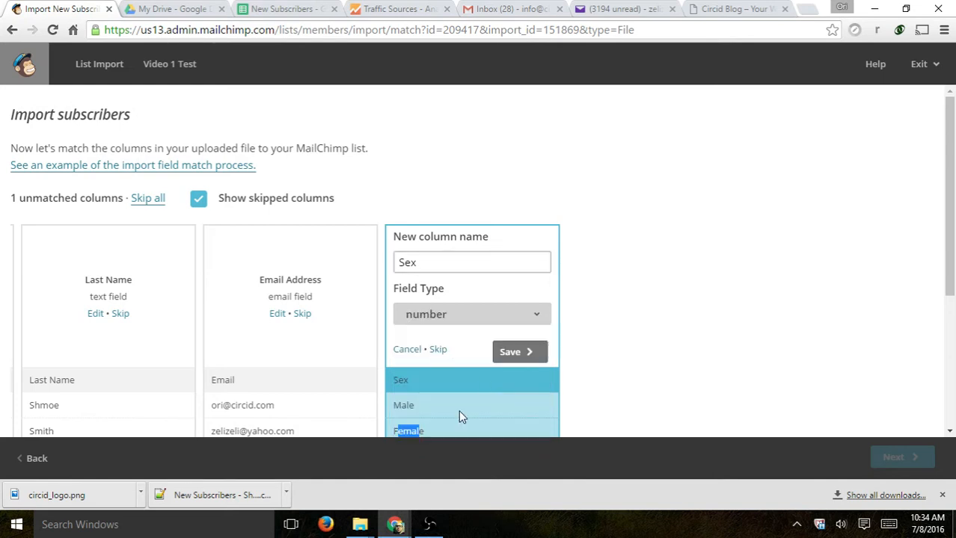
{"action": "left_click_drag", "start_coordinate": [416, 405], "coordinate": [395, 405]}
{"action": "left_click_drag", "start_coordinate": [432, 432], "coordinate": [393, 431]}
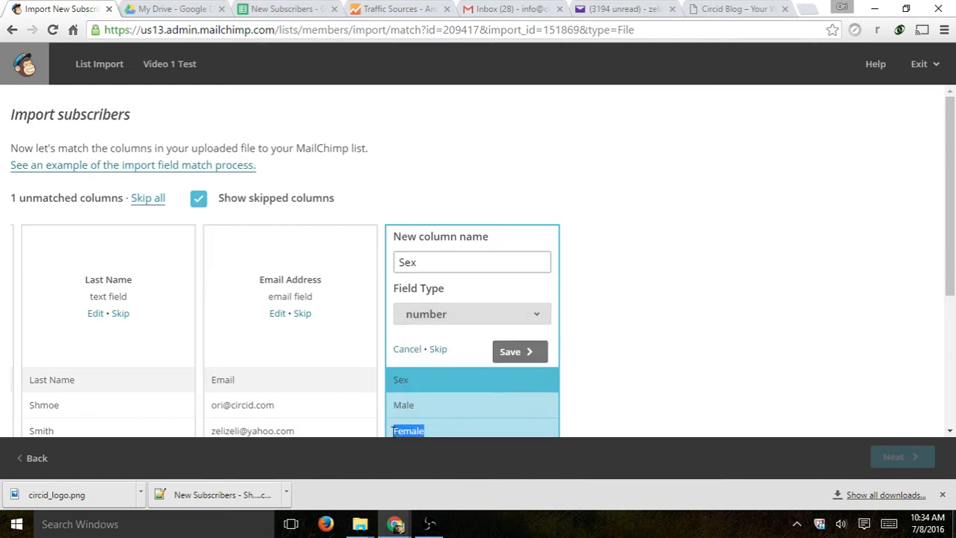
{"action": "left_click", "coordinate": [454, 311]}
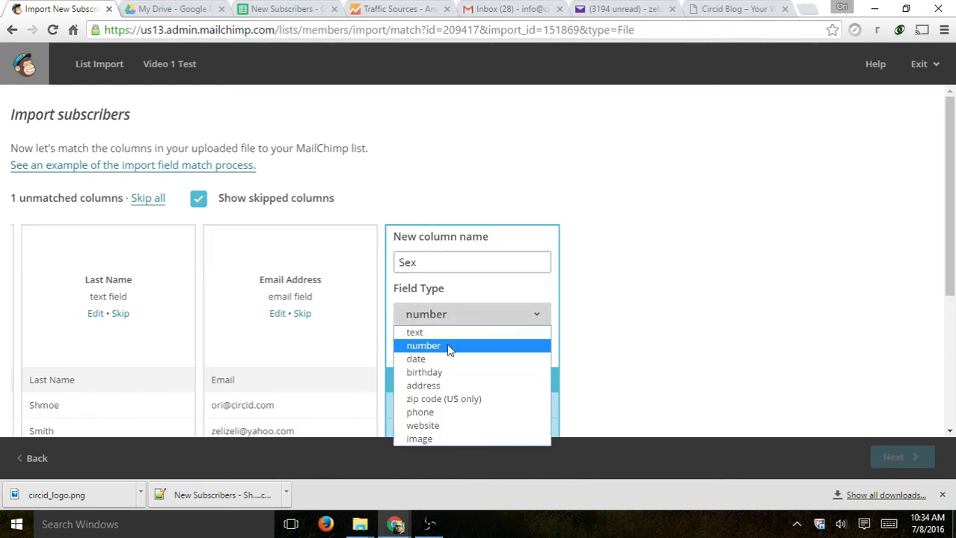
{"action": "left_click", "coordinate": [423, 332]}
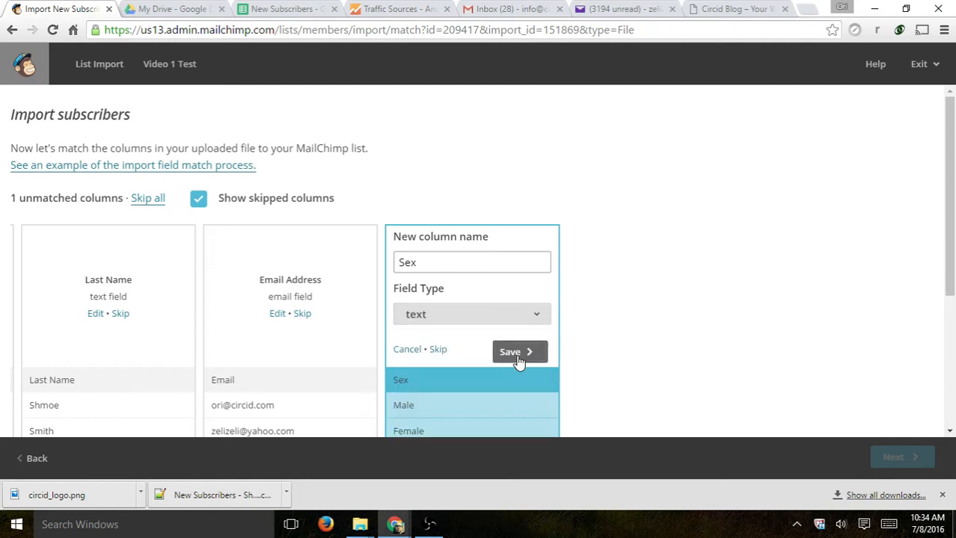
{"action": "left_click", "coordinate": [516, 354]}
{"action": "scroll", "coordinate": [627, 298], "scroll_direction": "down", "scroll_amount": 3}
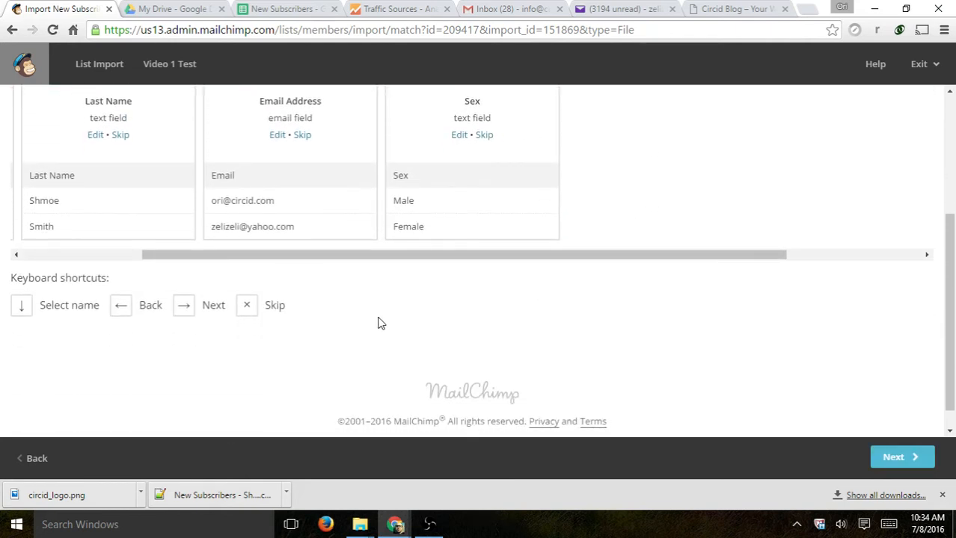
{"action": "left_click", "coordinate": [887, 457]}
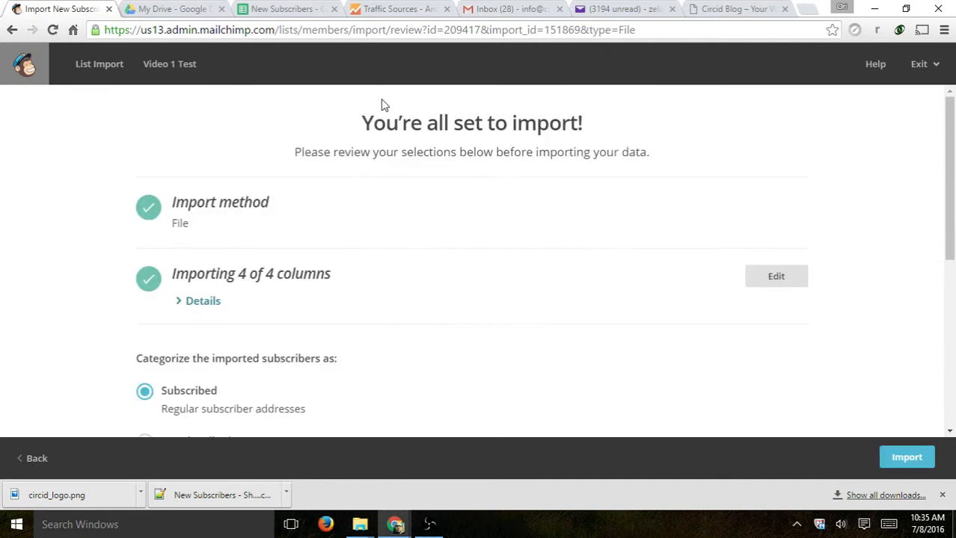
- Review the 'all set to import' summary, keep contacts as Subscribed, and run the import
{"action": "left_click_drag", "start_coordinate": [362, 121], "coordinate": [605, 126]}
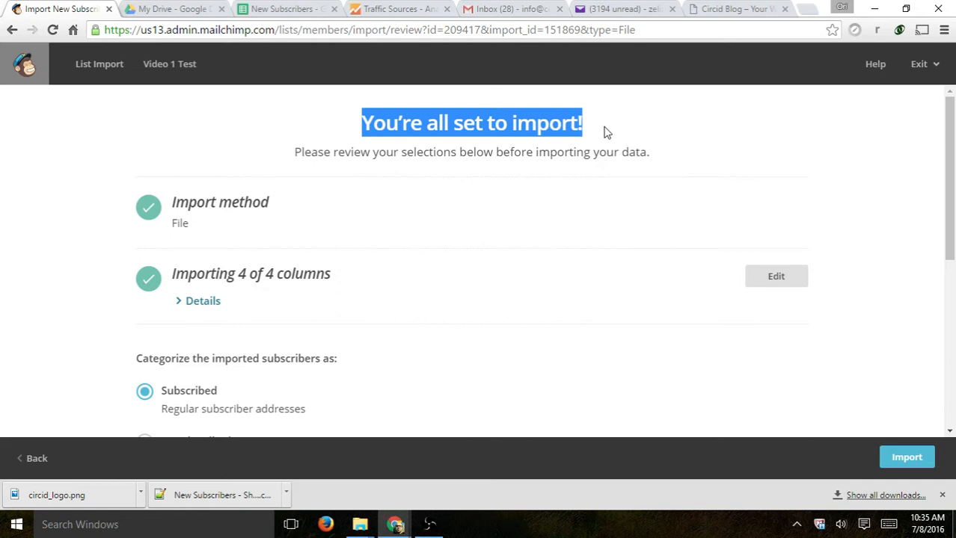
{"action": "left_click", "coordinate": [606, 132]}
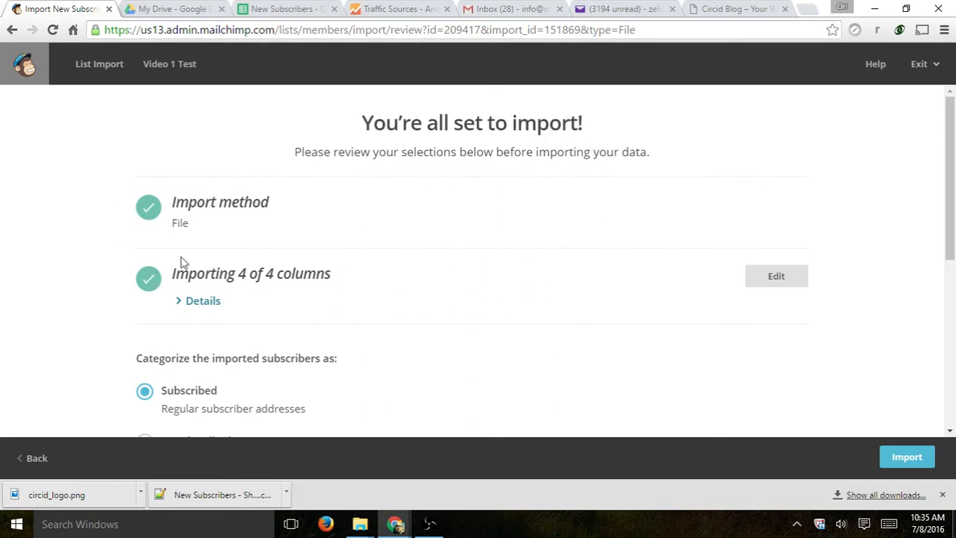
{"action": "scroll", "coordinate": [183, 263], "scroll_direction": "down", "scroll_amount": 2}
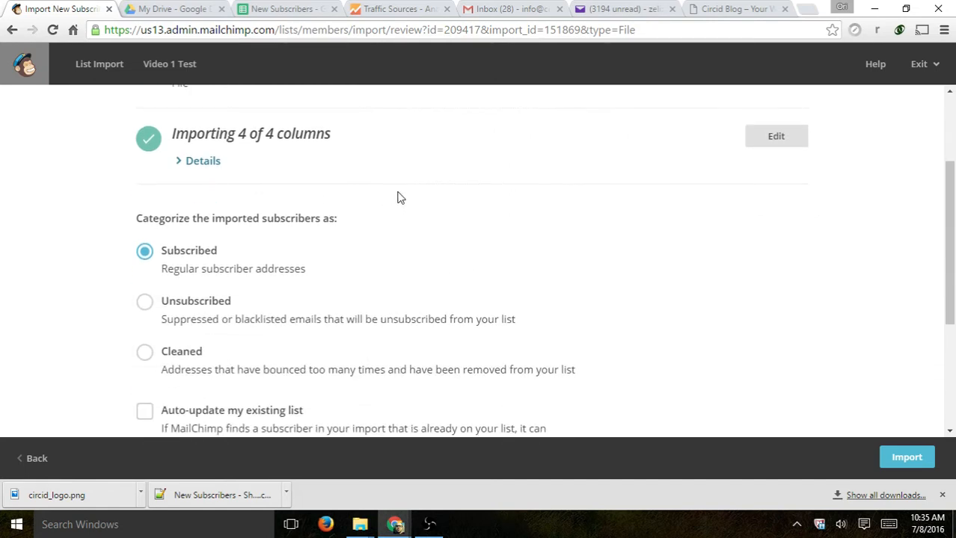
{"action": "left_click_drag", "start_coordinate": [201, 218], "coordinate": [360, 225]}
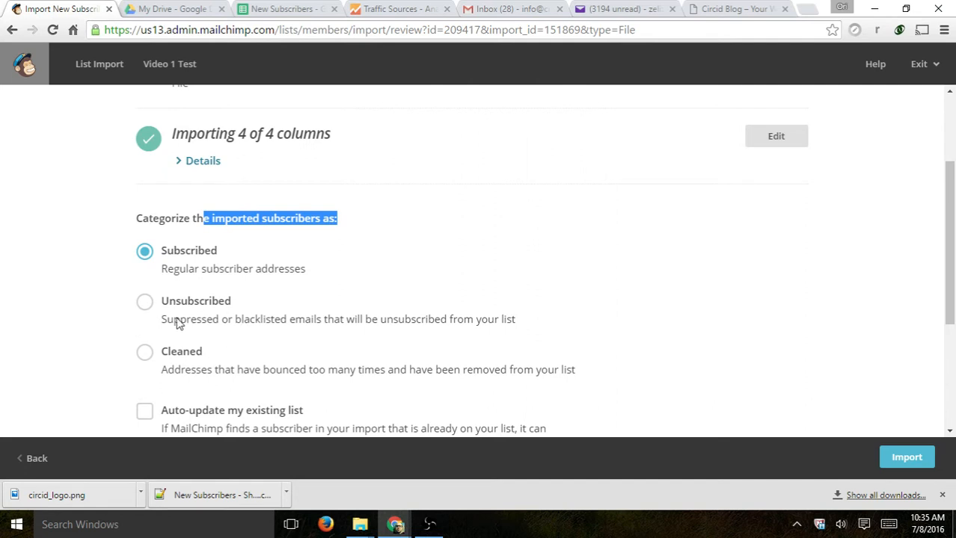
{"action": "scroll", "coordinate": [251, 311], "scroll_direction": "down", "scroll_amount": 1}
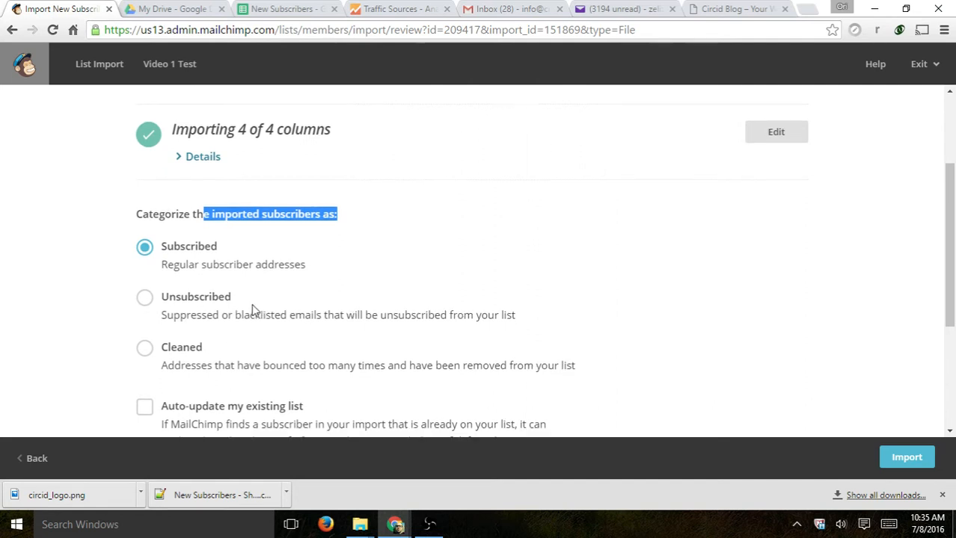
{"action": "scroll", "coordinate": [252, 310], "scroll_direction": "down", "scroll_amount": 2}
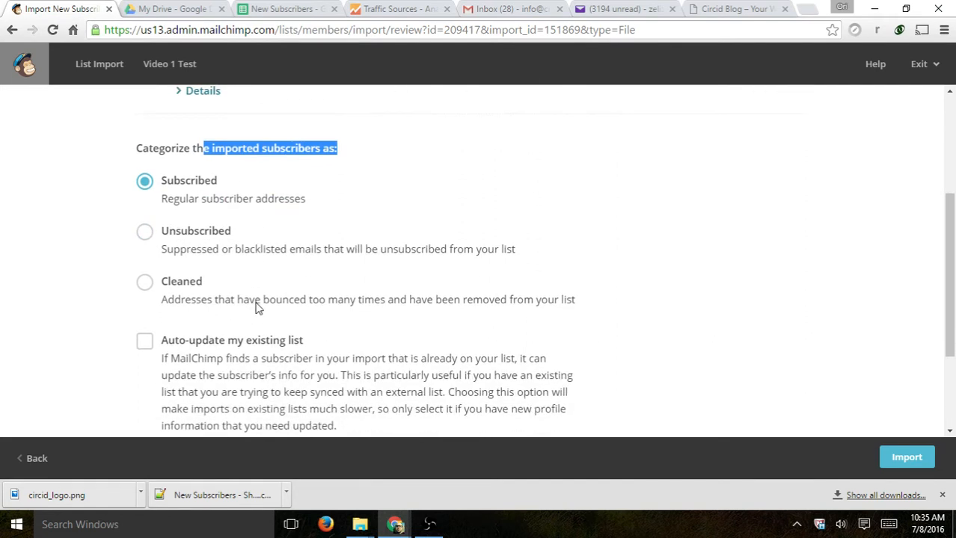
{"action": "left_click", "coordinate": [902, 460]}
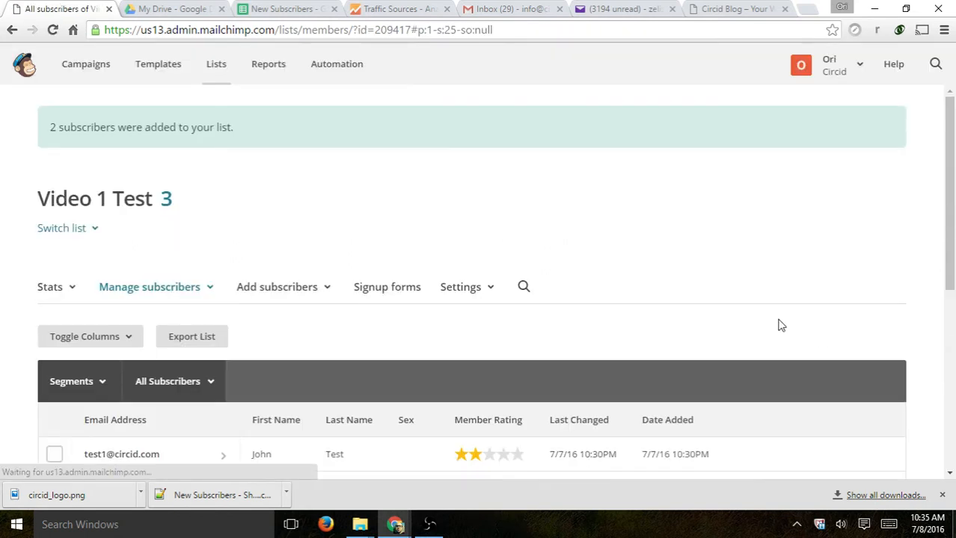
- Scroll to the Video 1 Test subscriber table showing three members with Sex values
{"action": "scroll", "coordinate": [299, 321], "scroll_direction": "down", "scroll_amount": 2}
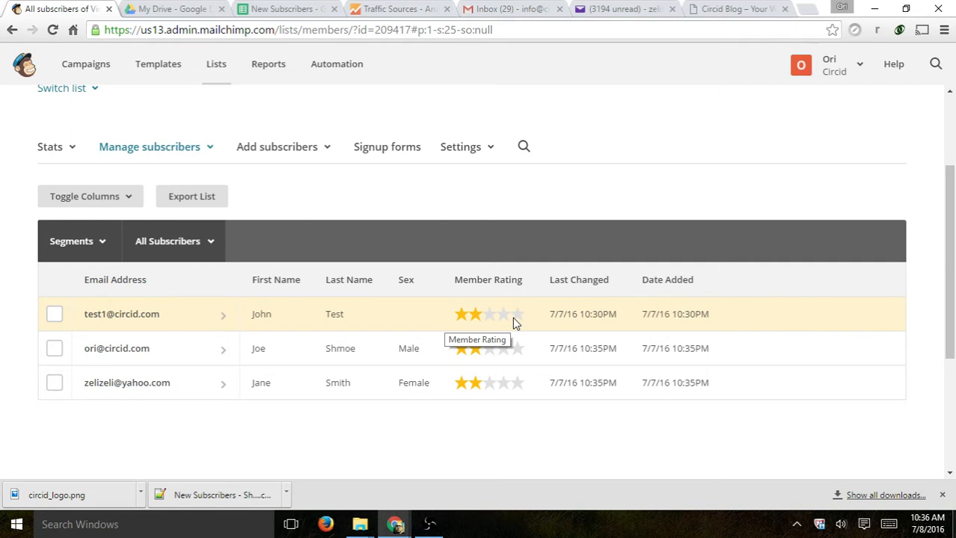
{"action": "left_click", "coordinate": [54, 314]}
{"action": "left_click", "coordinate": [54, 348]}
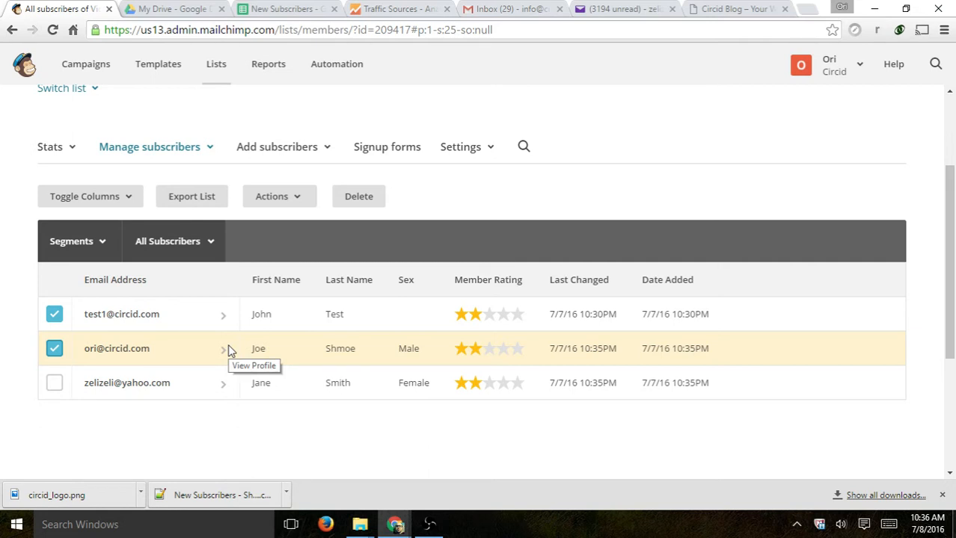
{"action": "left_click", "coordinate": [54, 349]}
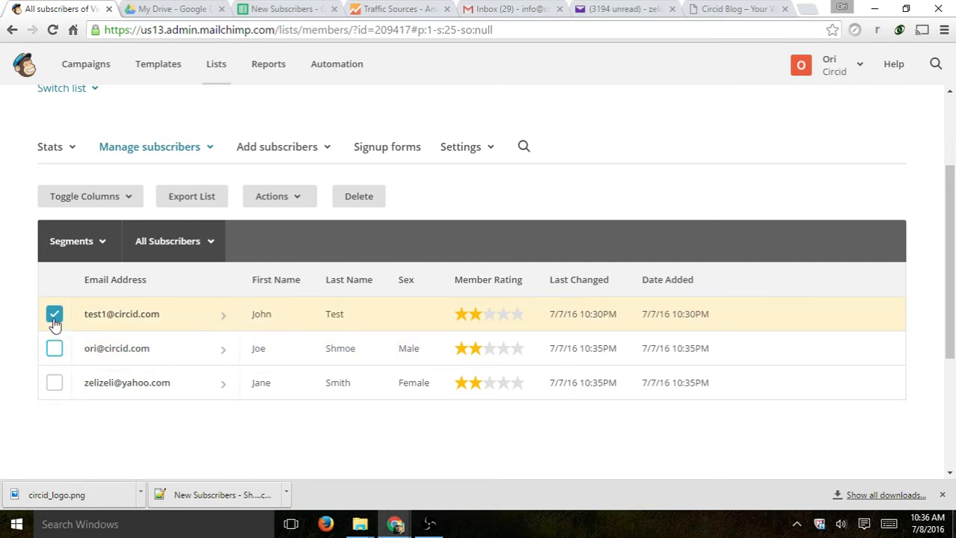
{"action": "left_click", "coordinate": [54, 314]}
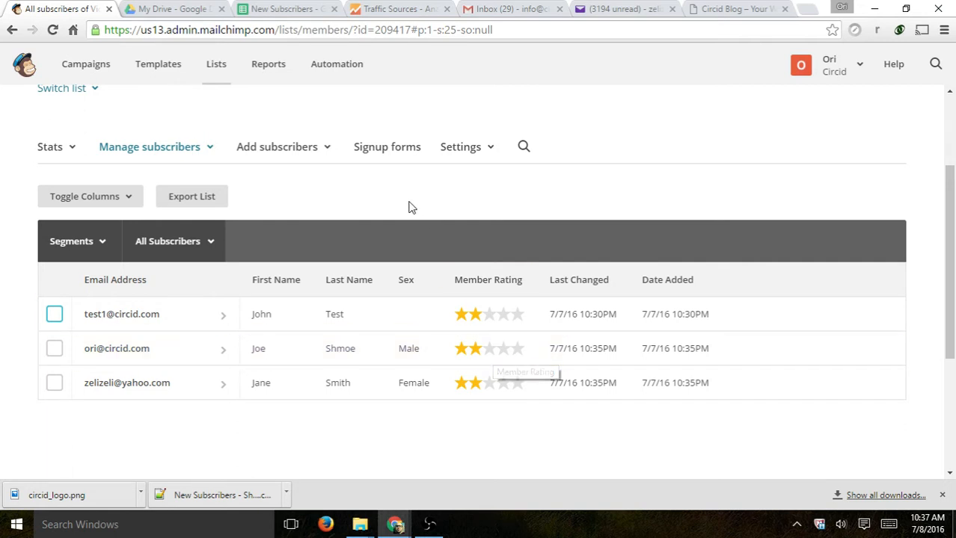
{"action": "scroll", "coordinate": [313, 227], "scroll_direction": "up", "scroll_amount": 2}
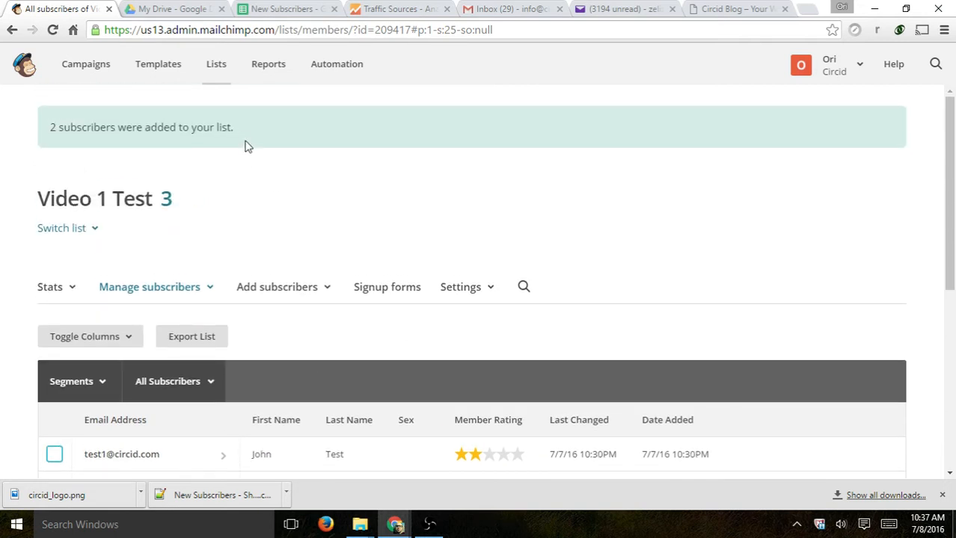
- Open the Video Example list from the lists overview and view its subscribers
{"action": "left_click", "coordinate": [217, 69]}
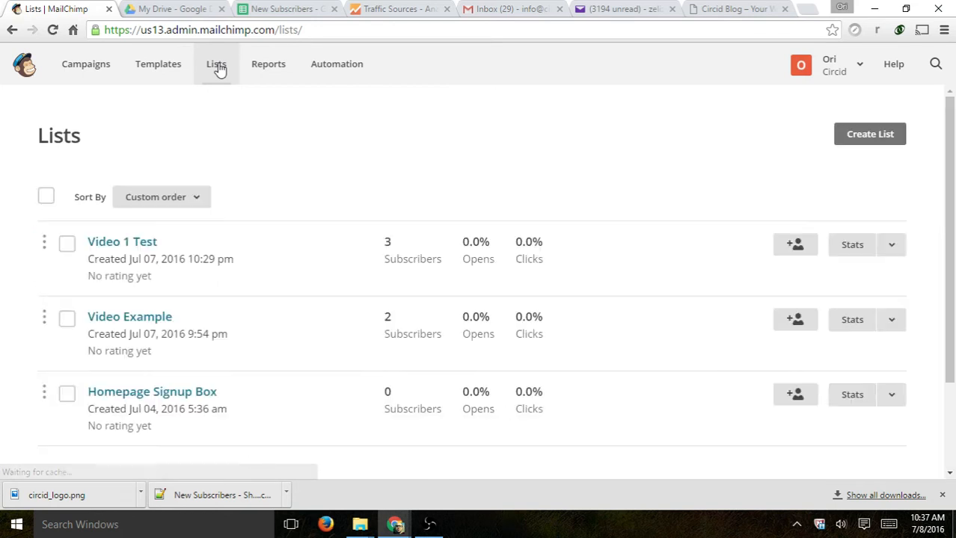
{"action": "left_click", "coordinate": [132, 320]}
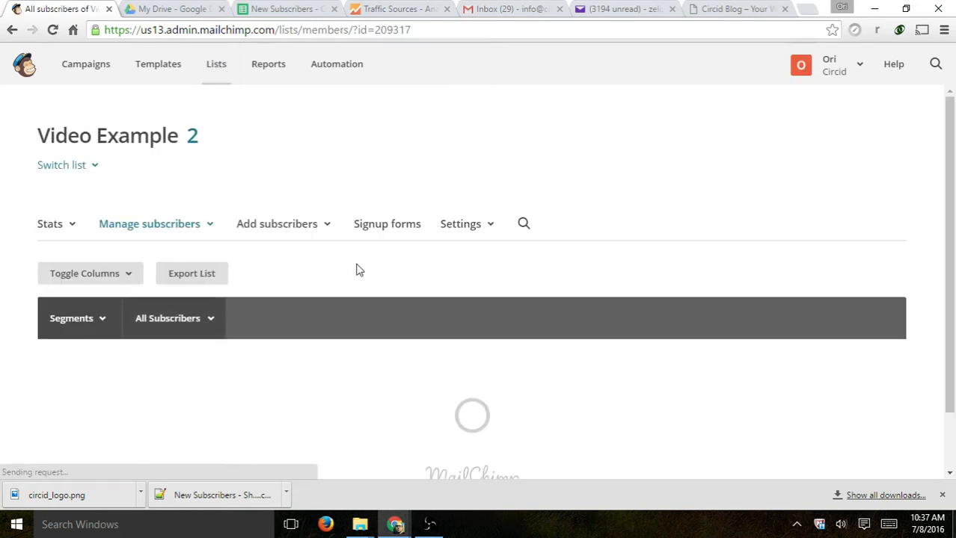
{"action": "scroll", "coordinate": [606, 173], "scroll_direction": "down", "scroll_amount": 1}
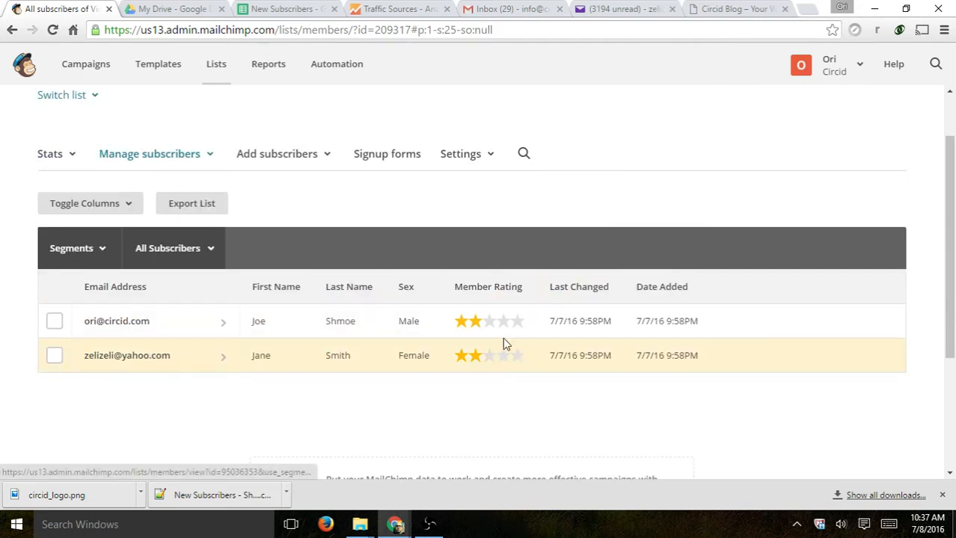
- Check the received campaign email in Yahoo Mail, then open the second subscriber's profile
{"action": "left_click", "coordinate": [618, 11]}
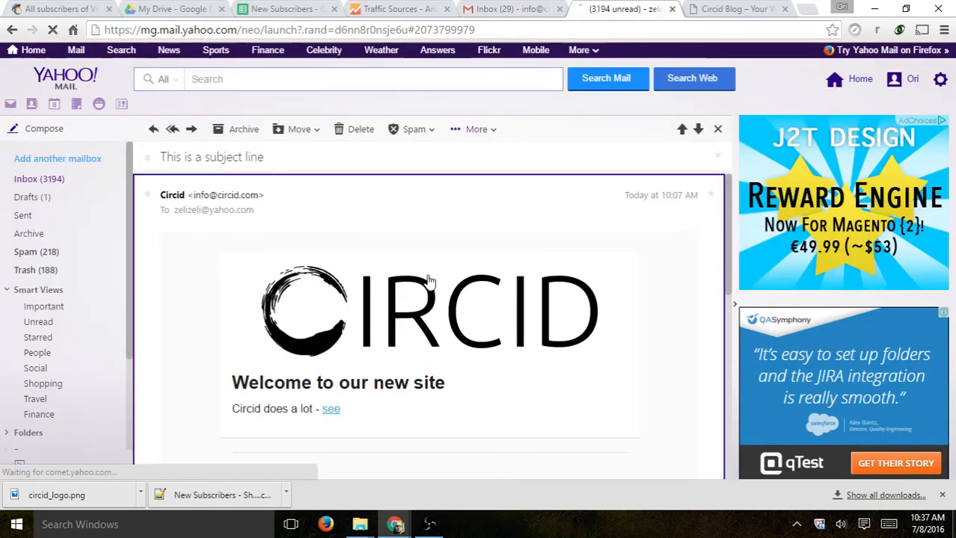
{"action": "scroll", "coordinate": [427, 277], "scroll_direction": "down", "scroll_amount": 3}
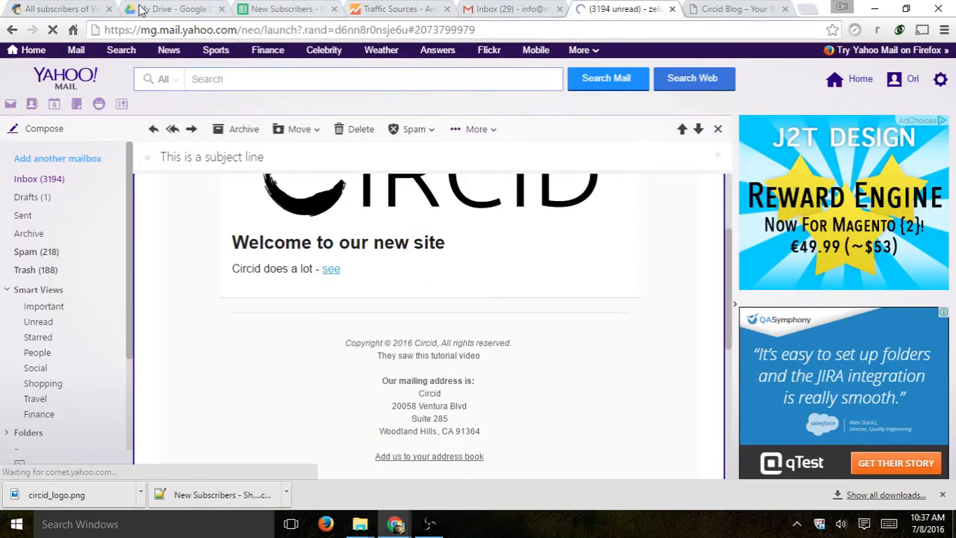
{"action": "left_click", "coordinate": [68, 9]}
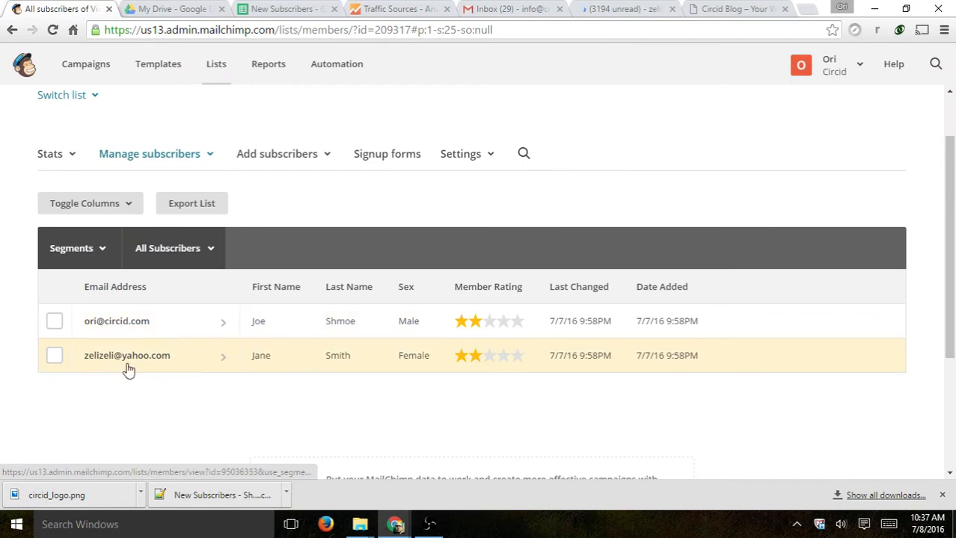
{"action": "left_click", "coordinate": [153, 360]}
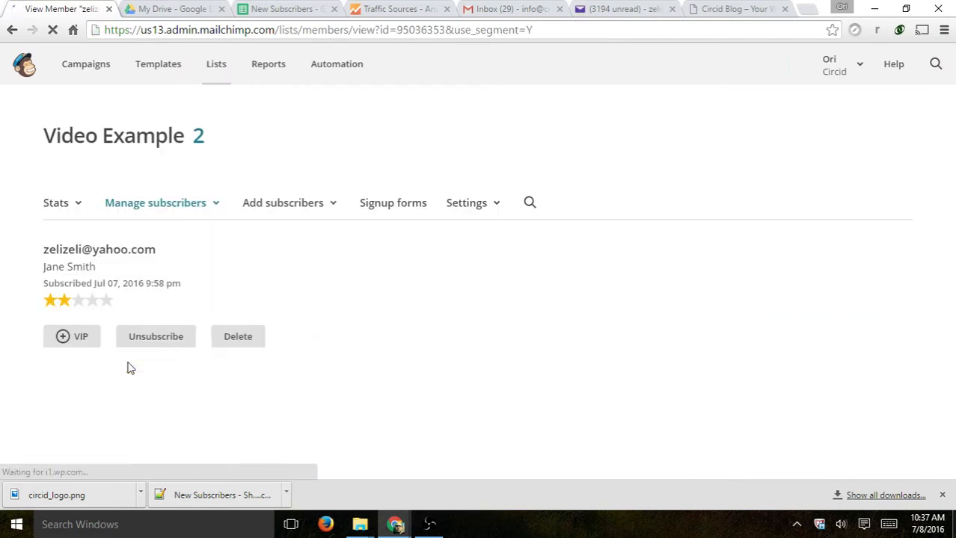
- Review the female subscriber's details, highlighting her subscription date
{"action": "scroll", "coordinate": [462, 279], "scroll_direction": "down", "scroll_amount": 1}
{"action": "scroll", "coordinate": [495, 279], "scroll_direction": "up", "scroll_amount": 1}
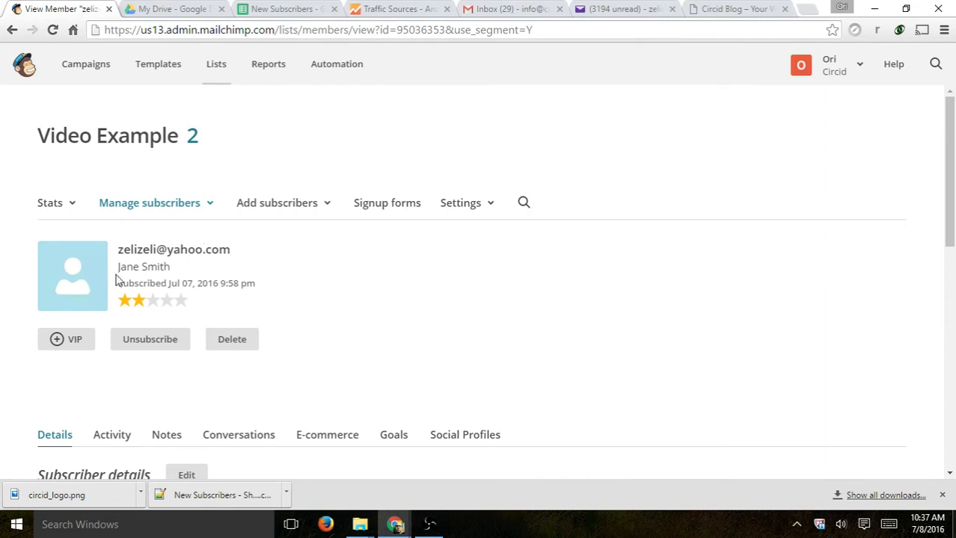
{"action": "left_click_drag", "start_coordinate": [129, 286], "coordinate": [262, 288]}
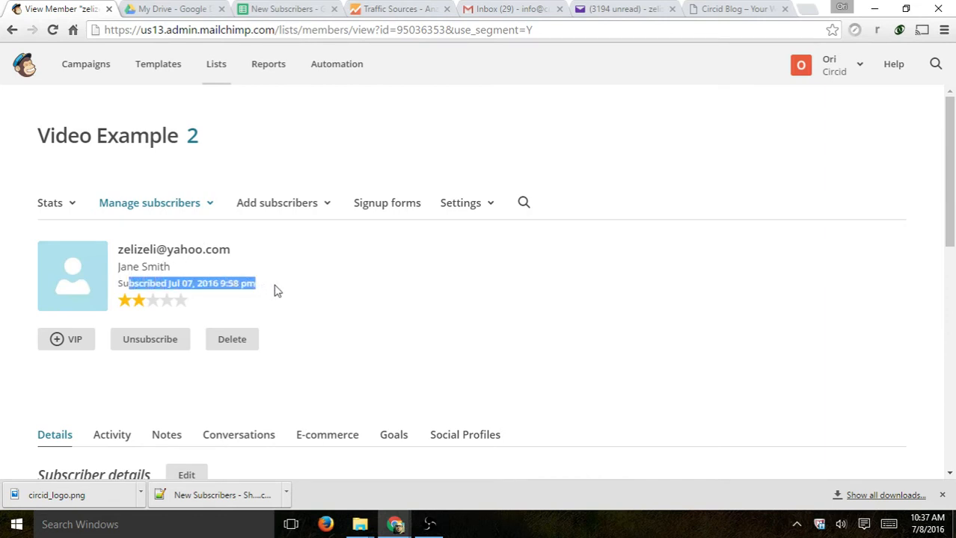
{"action": "scroll", "coordinate": [274, 291], "scroll_direction": "down", "scroll_amount": 1}
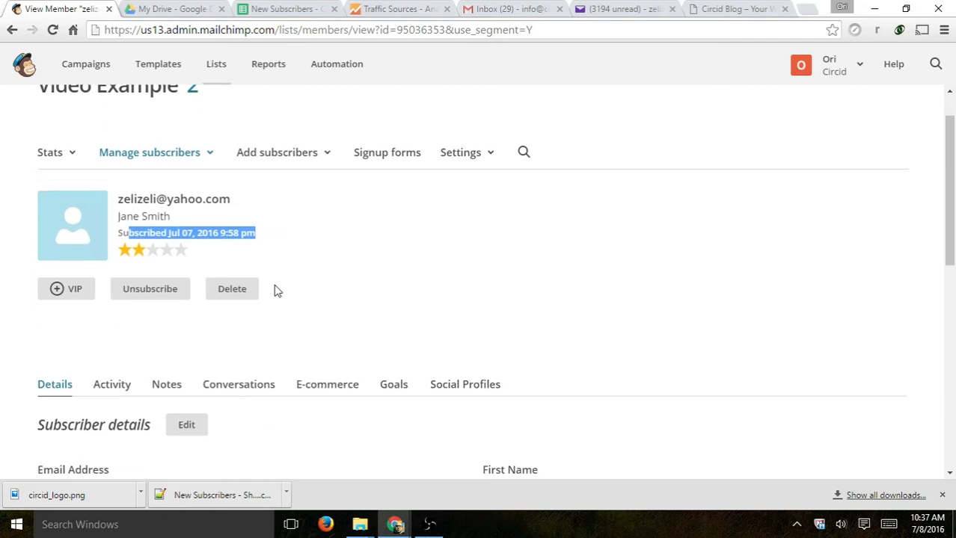
{"action": "scroll", "coordinate": [472, 242], "scroll_direction": "down", "scroll_amount": 2}
{"action": "scroll", "coordinate": [472, 242], "scroll_direction": "down", "scroll_amount": 2}
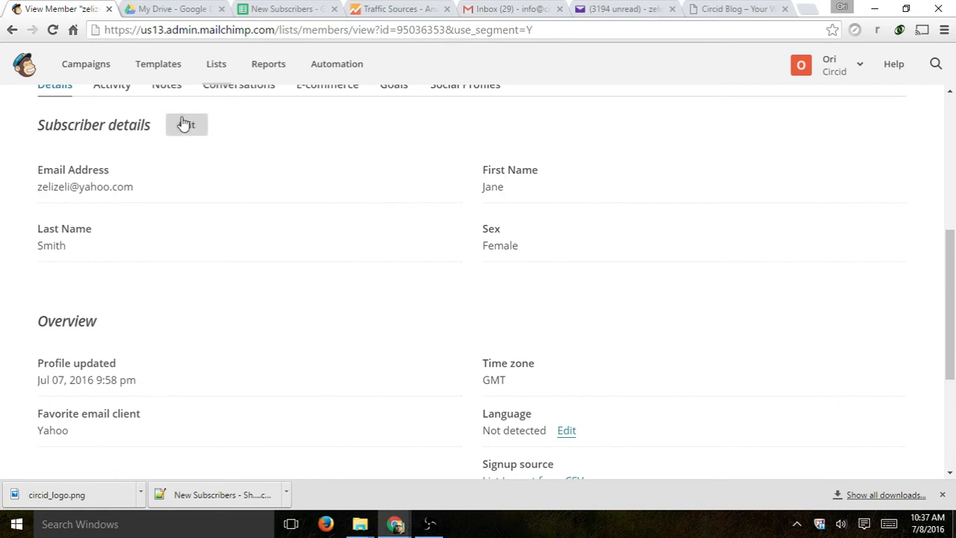
{"action": "scroll", "coordinate": [596, 207], "scroll_direction": "down", "scroll_amount": 1}
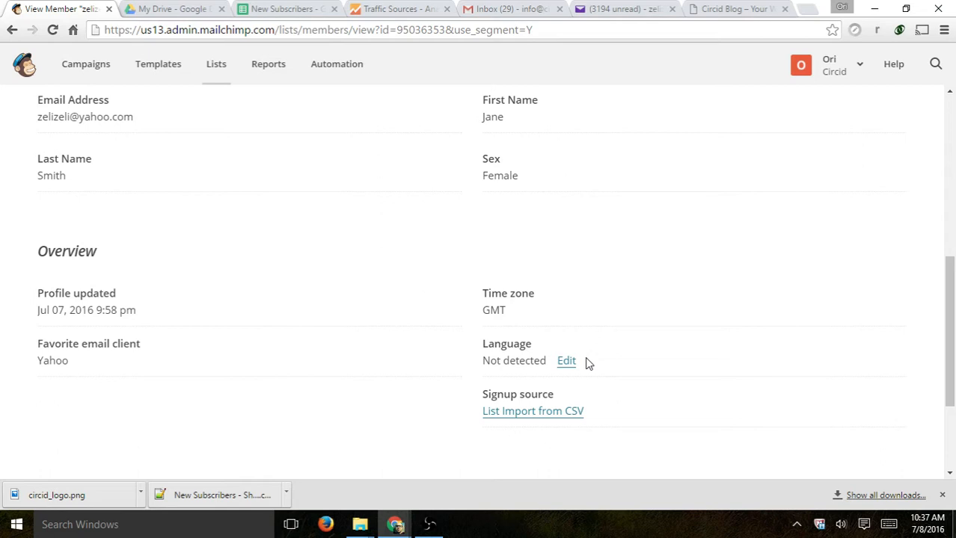
- Examine her favorite email client and the Overview showing 1 campaign sent with 100.0% open and click rates
{"action": "left_click_drag", "start_coordinate": [134, 360], "coordinate": [45, 341]}
{"action": "left_click", "coordinate": [47, 341]}
{"action": "left_click_drag", "start_coordinate": [48, 293], "coordinate": [636, 416]}
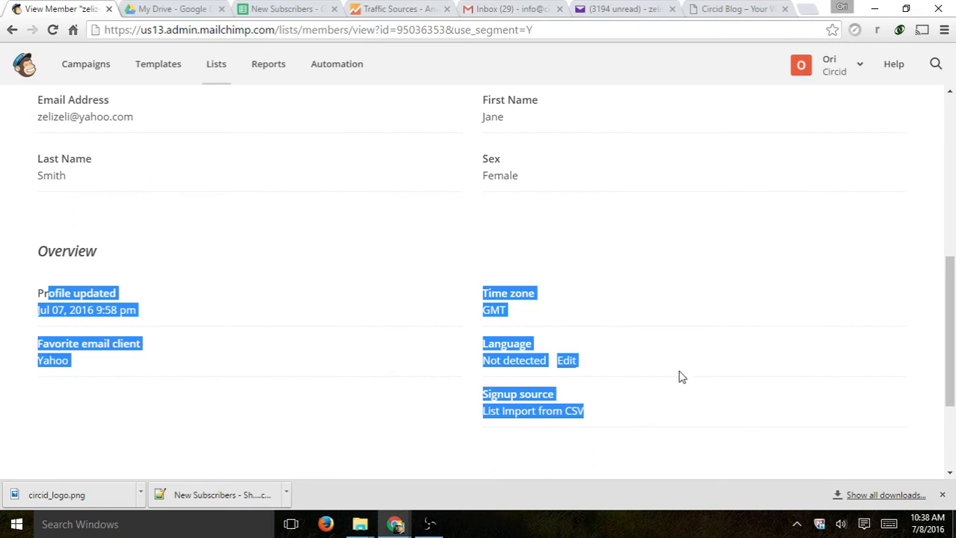
{"action": "scroll", "coordinate": [678, 375], "scroll_direction": "up", "scroll_amount": 1}
{"action": "left_click_drag", "start_coordinate": [487, 171], "coordinate": [538, 171]}
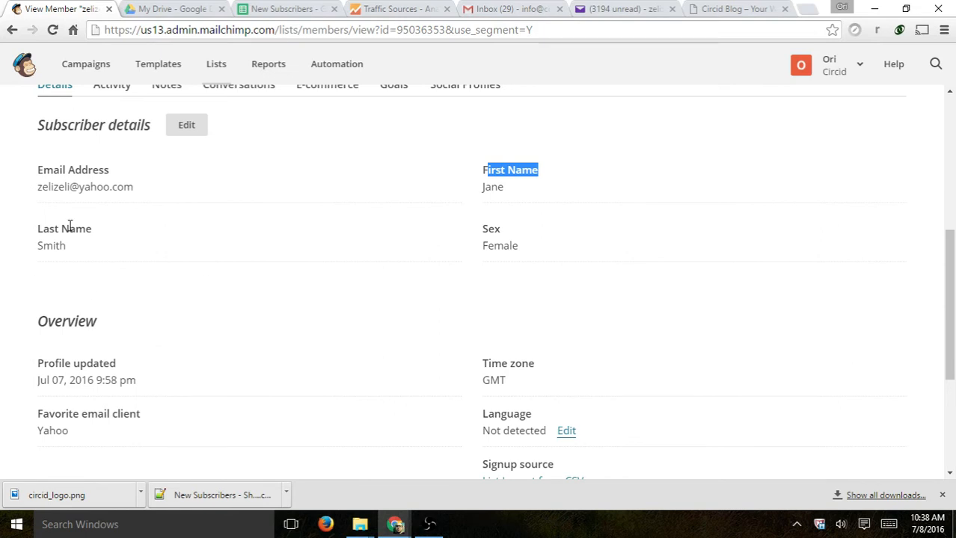
{"action": "scroll", "coordinate": [494, 284], "scroll_direction": "down", "scroll_amount": 2}
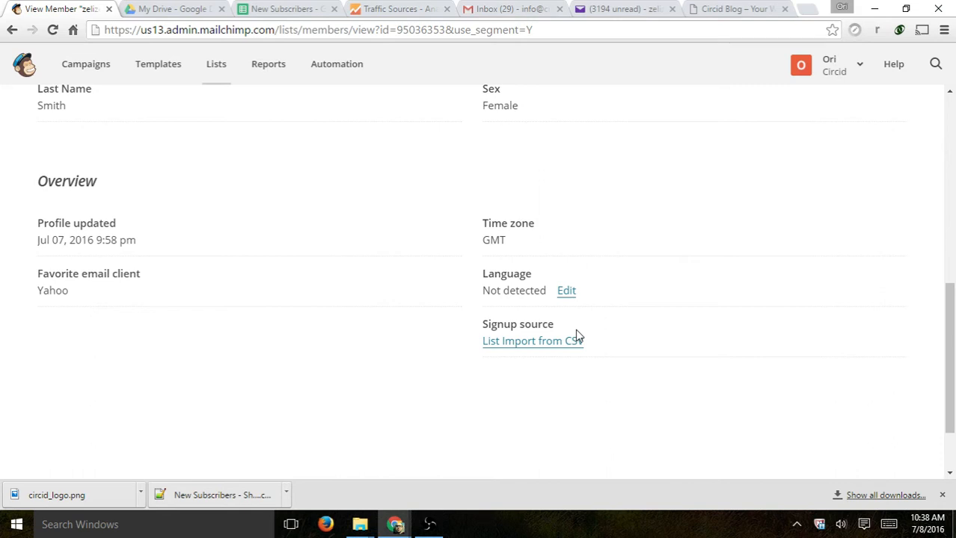
{"action": "scroll", "coordinate": [576, 337], "scroll_direction": "up", "scroll_amount": 4}
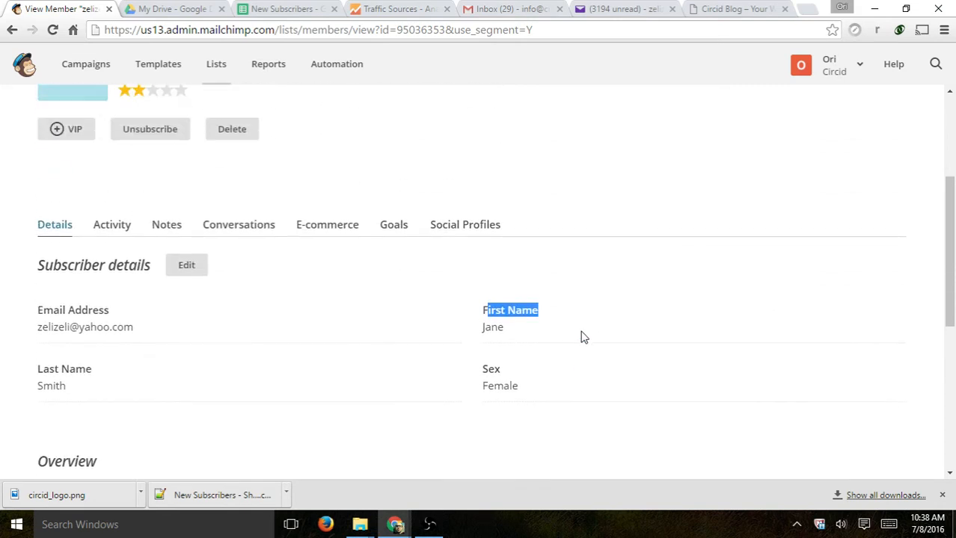
{"action": "scroll", "coordinate": [529, 306], "scroll_direction": "down", "scroll_amount": 4}
{"action": "left_click_drag", "start_coordinate": [572, 325], "coordinate": [484, 324]}
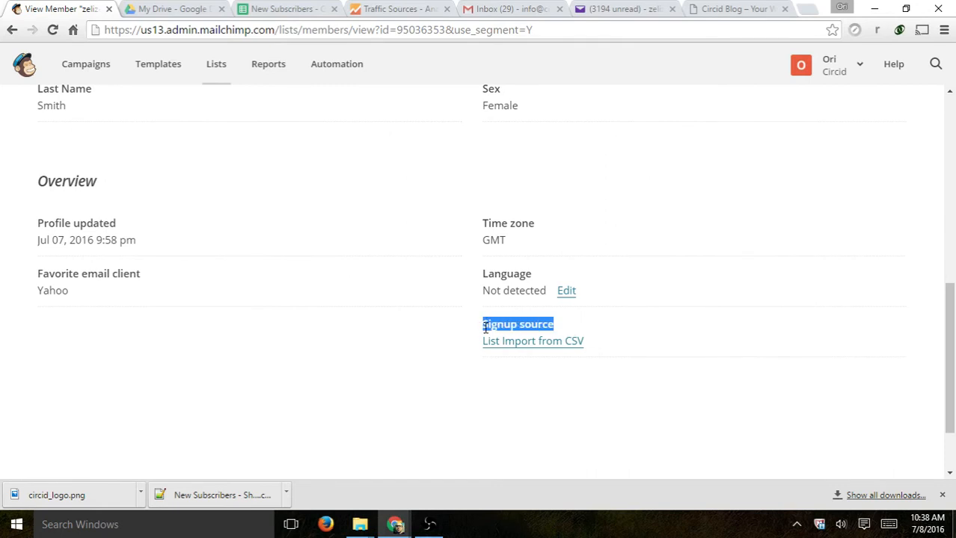
{"action": "scroll", "coordinate": [253, 271], "scroll_direction": "up", "scroll_amount": 4}
{"action": "left_click", "coordinate": [108, 227]}
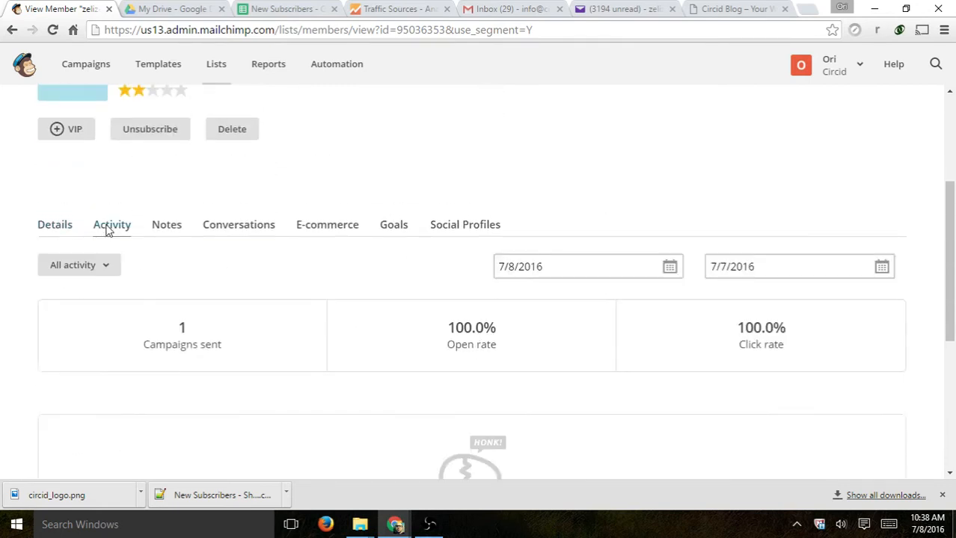
{"action": "scroll", "coordinate": [395, 216], "scroll_direction": "down", "scroll_amount": 1}
{"action": "scroll", "coordinate": [415, 220], "scroll_direction": "up", "scroll_amount": 2}
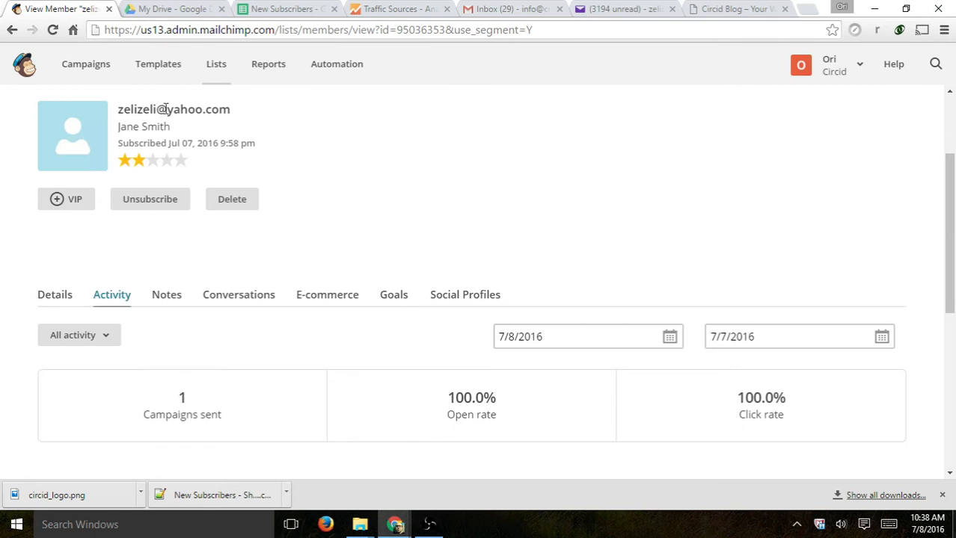
{"action": "scroll", "coordinate": [314, 199], "scroll_direction": "down", "scroll_amount": 3}
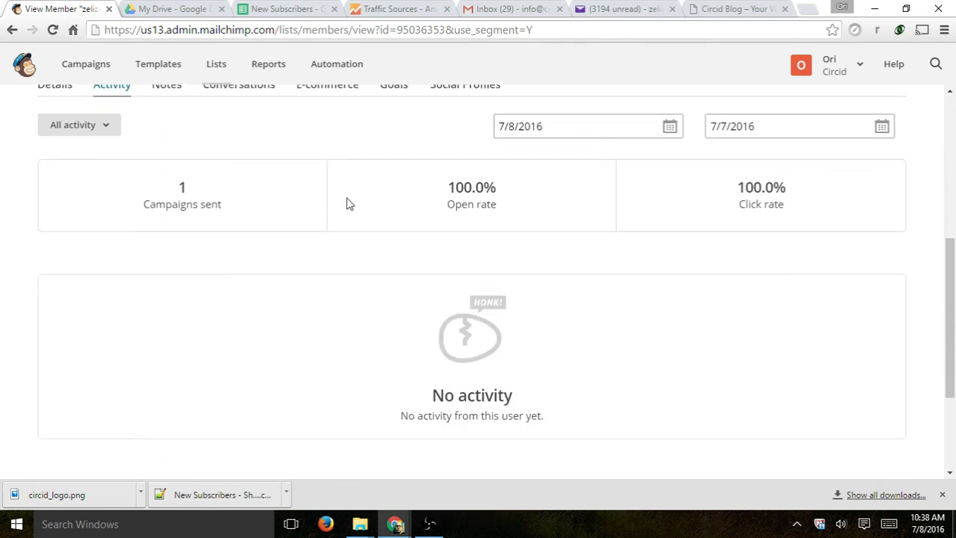
{"action": "left_click_drag", "start_coordinate": [154, 183], "coordinate": [304, 219]}
{"action": "left_click_drag", "start_coordinate": [439, 189], "coordinate": [503, 215]}
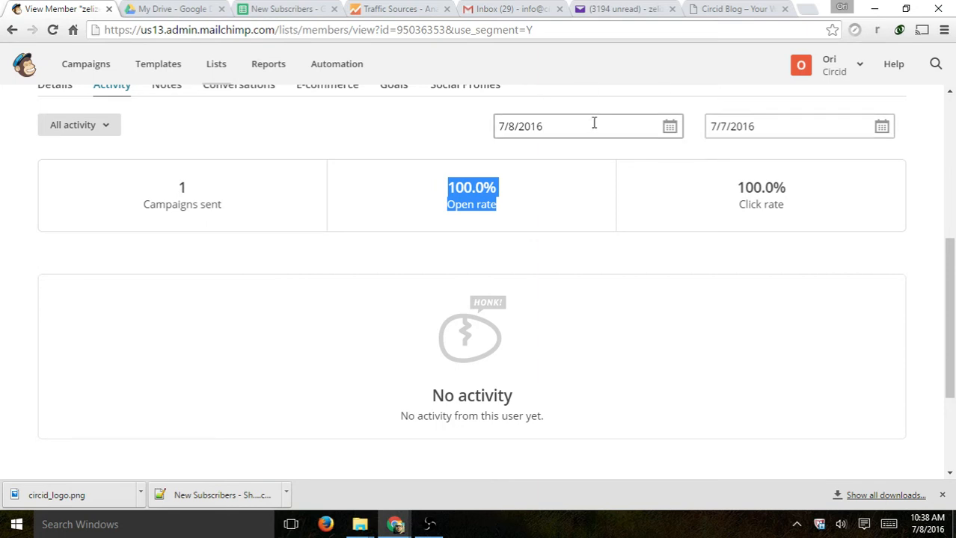
{"action": "left_click", "coordinate": [763, 196]}
{"action": "left_click_drag", "start_coordinate": [732, 194], "coordinate": [798, 214]}
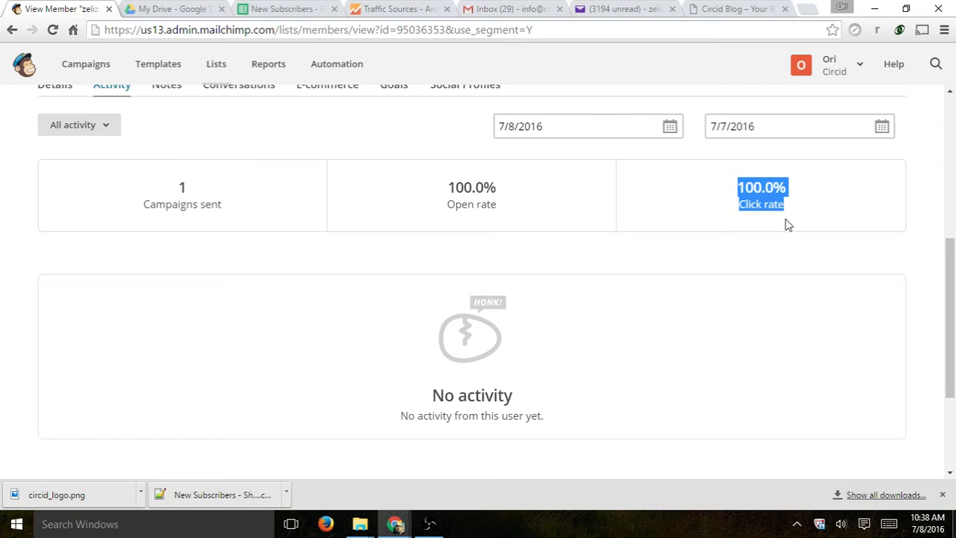
{"action": "scroll", "coordinate": [787, 228], "scroll_direction": "down", "scroll_amount": 3}
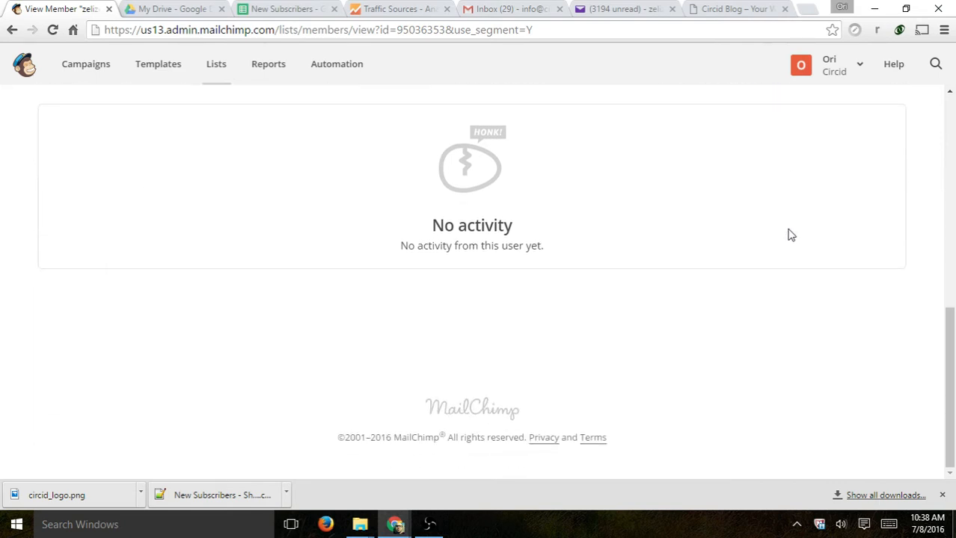
{"action": "scroll", "coordinate": [783, 280], "scroll_direction": "up", "scroll_amount": 2}
{"action": "scroll", "coordinate": [783, 279], "scroll_direction": "up", "scroll_amount": 2}
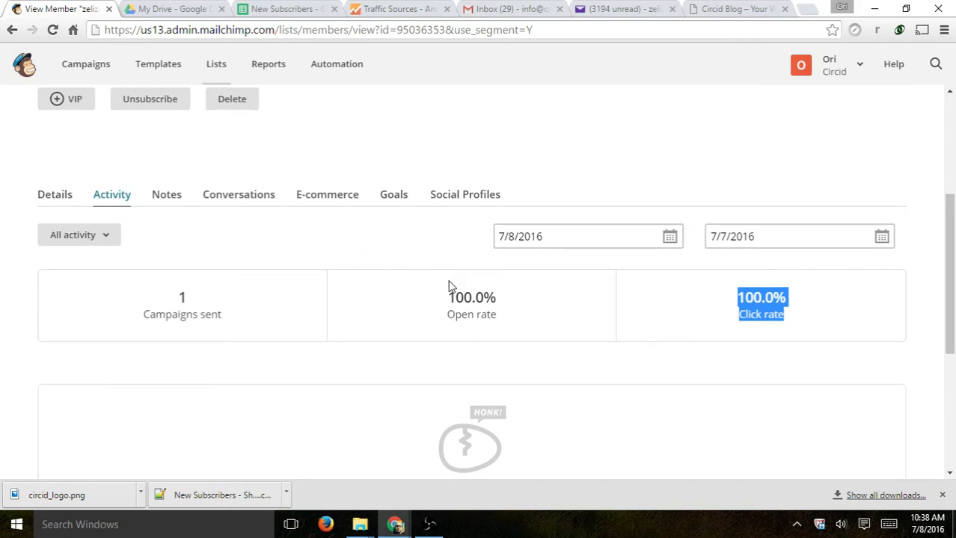
{"action": "scroll", "coordinate": [499, 273], "scroll_direction": "down", "scroll_amount": 2}
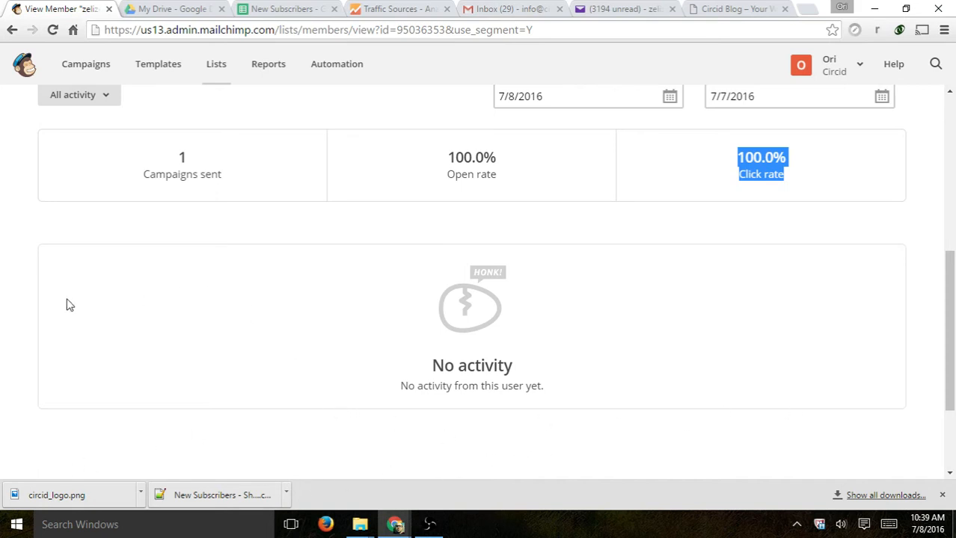
{"action": "scroll", "coordinate": [280, 324], "scroll_direction": "up", "scroll_amount": 2}
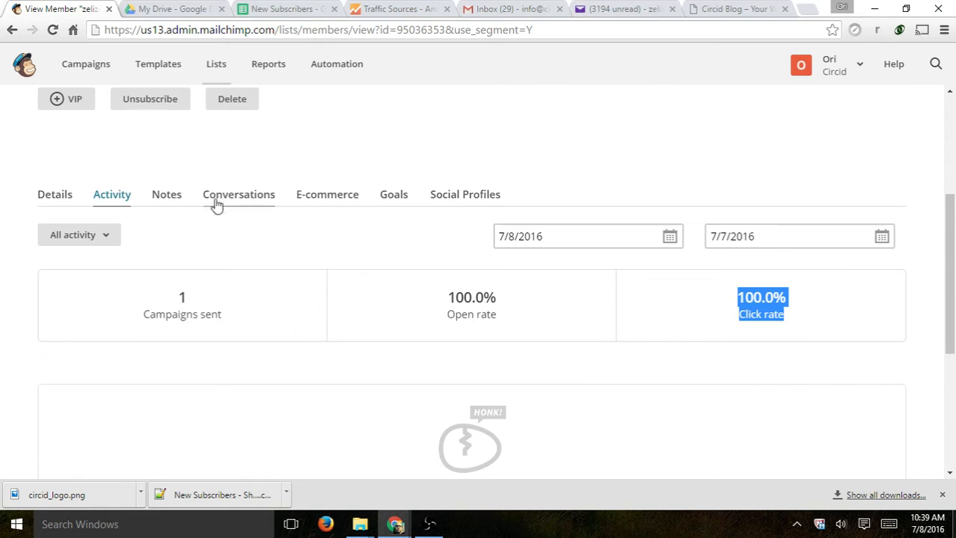
- Switch between the subscriber's Notes, Conversations, E-commerce and Goals sections
{"action": "left_click", "coordinate": [165, 196]}
{"action": "left_click", "coordinate": [239, 196]}
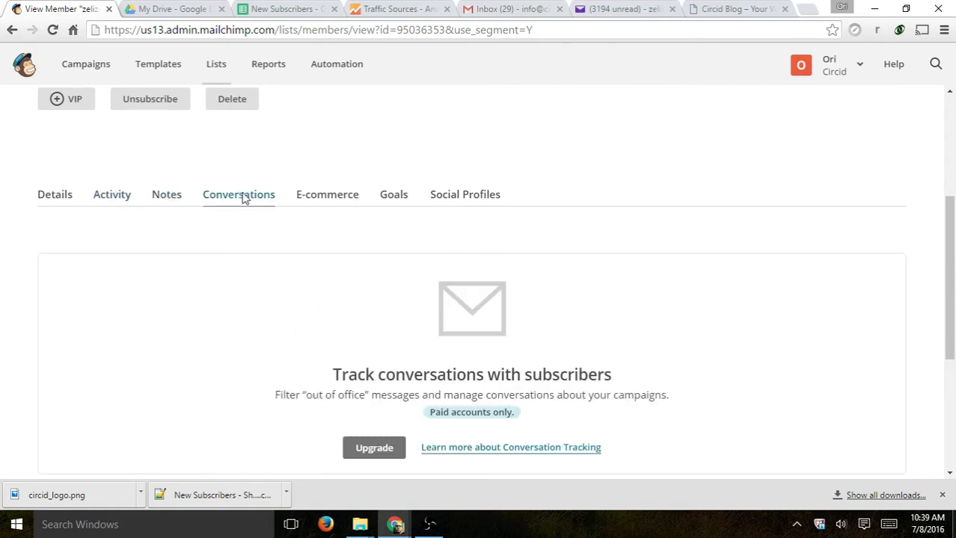
{"action": "left_click", "coordinate": [175, 199]}
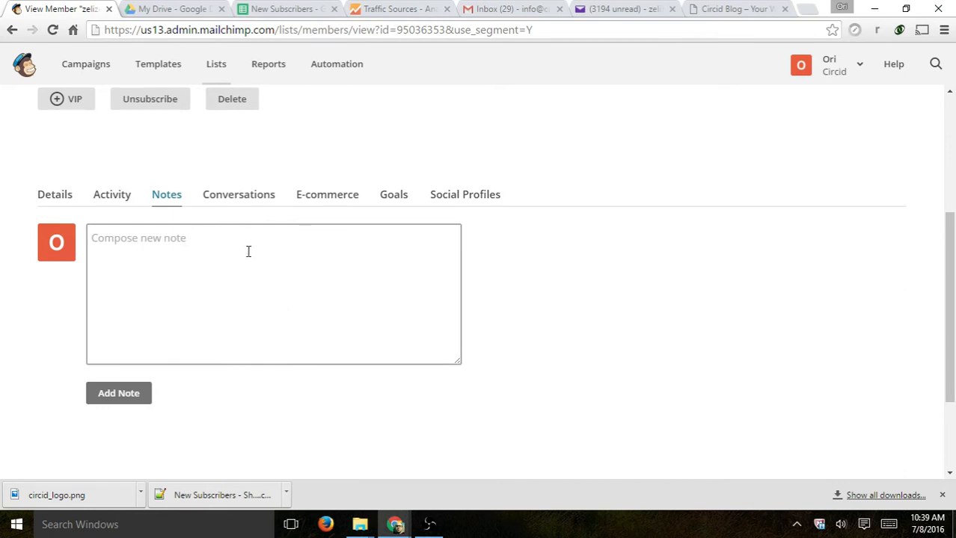
{"action": "left_click", "coordinate": [243, 200]}
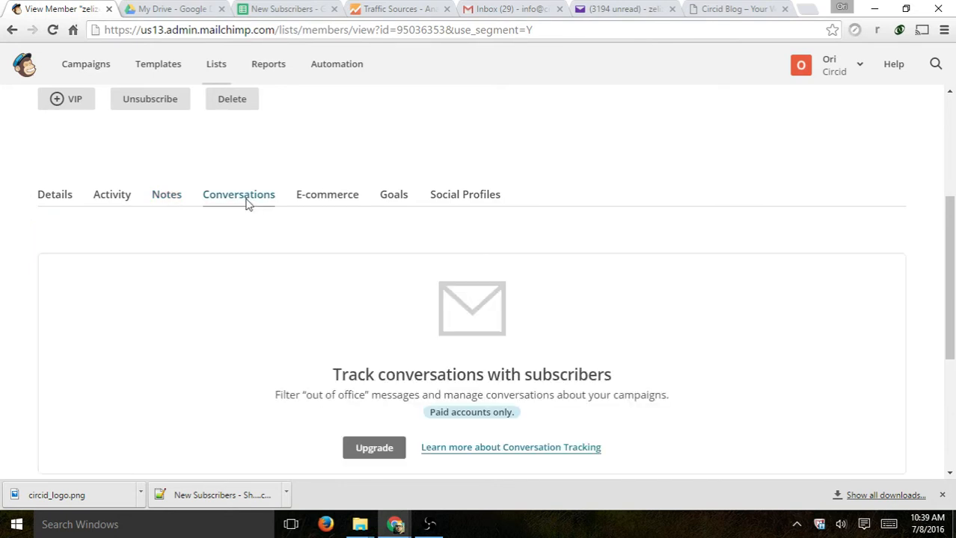
{"action": "scroll", "coordinate": [361, 255], "scroll_direction": "down", "scroll_amount": 2}
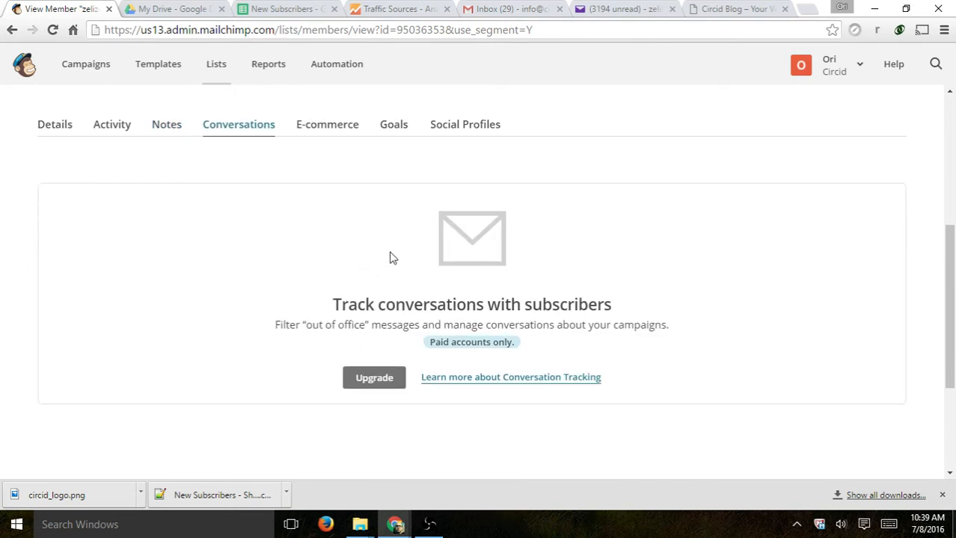
{"action": "left_click", "coordinate": [322, 130]}
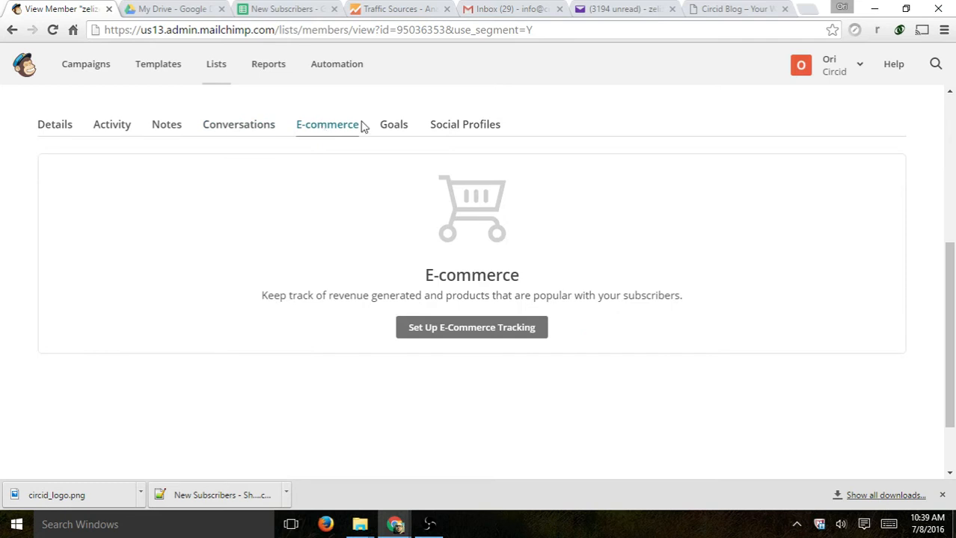
{"action": "left_click", "coordinate": [406, 123]}
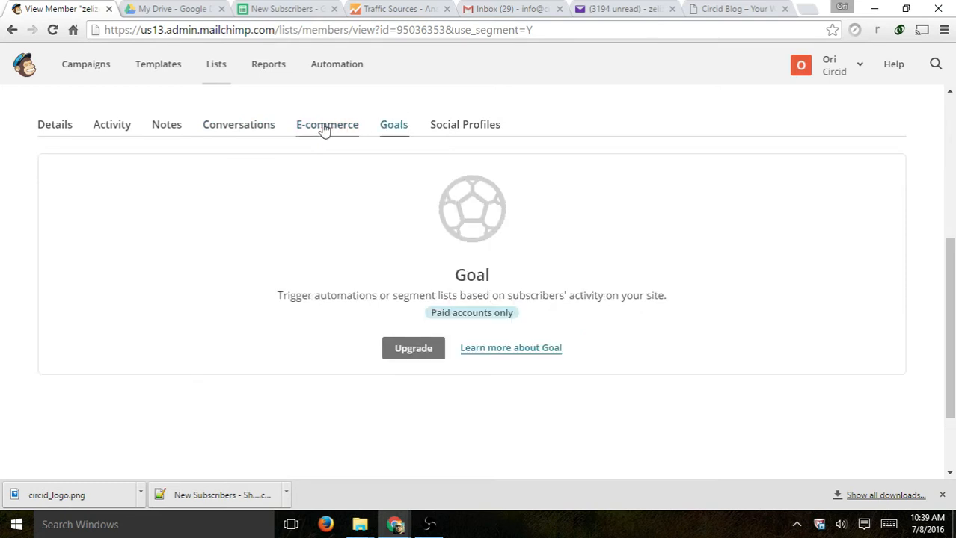
{"action": "left_click", "coordinate": [256, 131]}
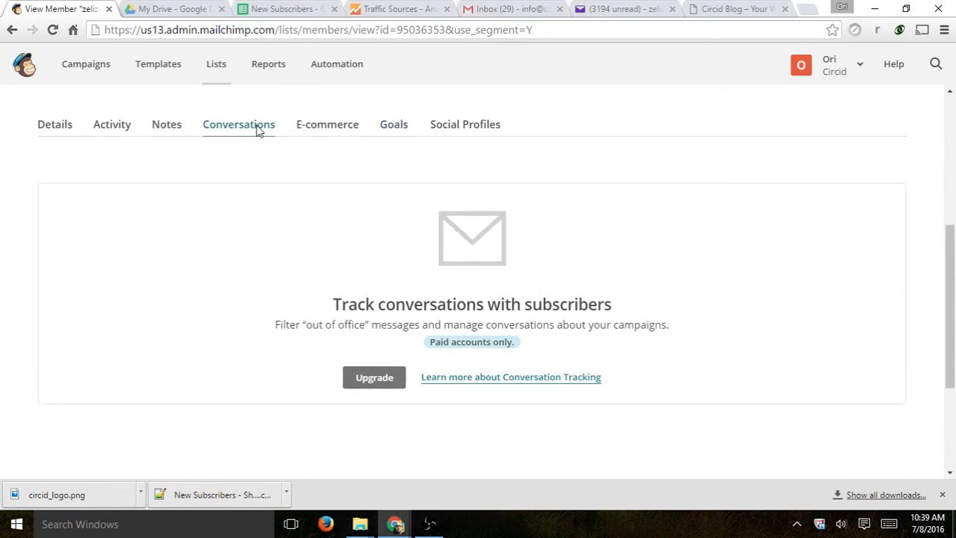
- Revisit E-commerce and Goals, ending on the Social Profiles section
{"action": "left_click", "coordinate": [327, 136]}
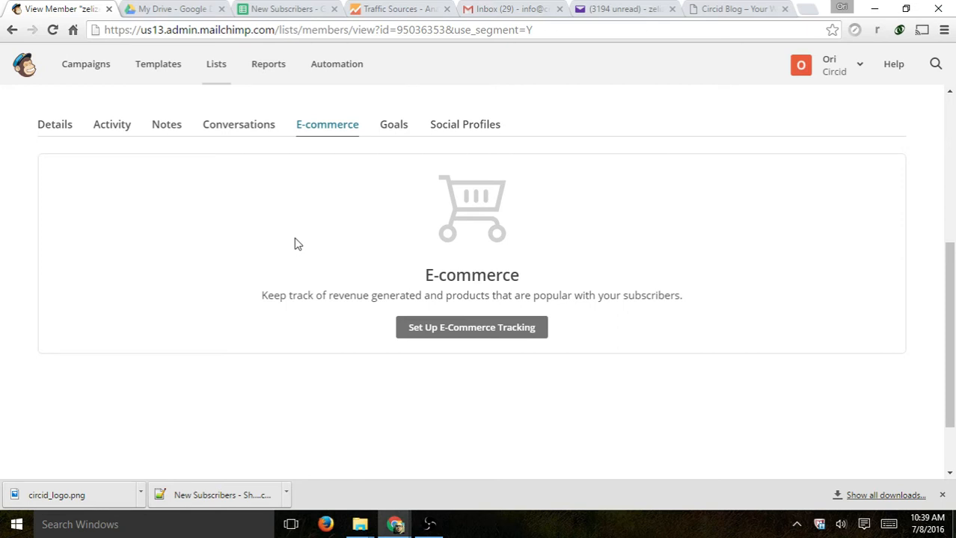
{"action": "left_click", "coordinate": [392, 127]}
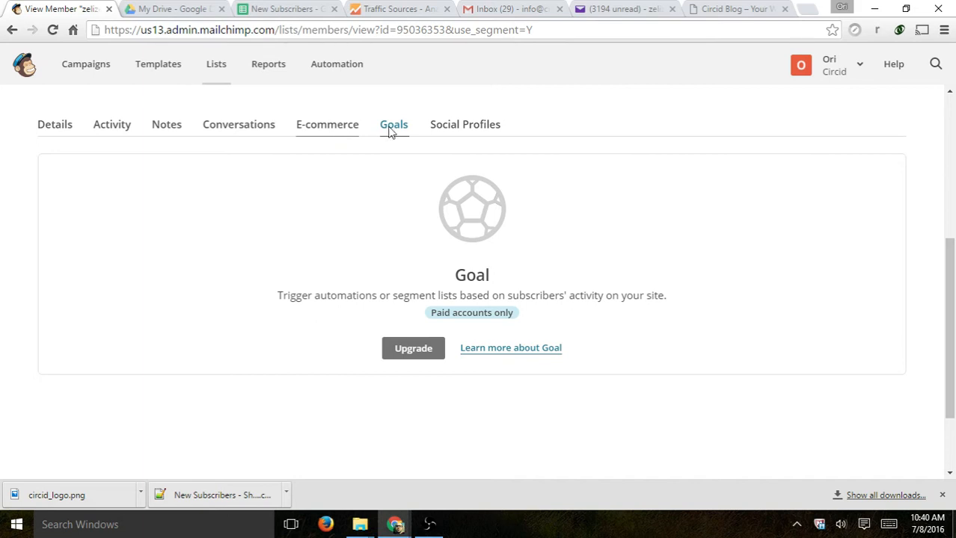
{"action": "left_click", "coordinate": [452, 133]}
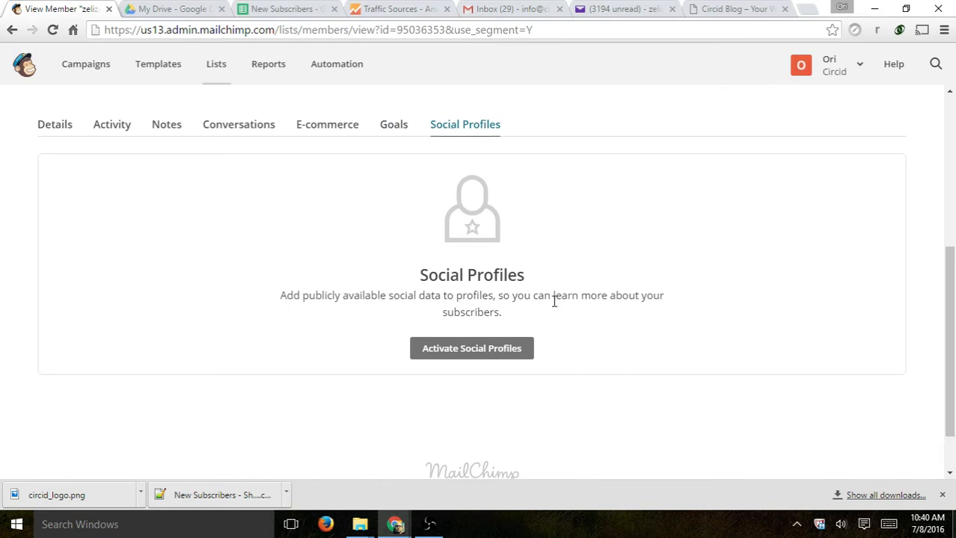
{"action": "scroll", "coordinate": [235, 334], "scroll_direction": "up", "scroll_amount": 2}
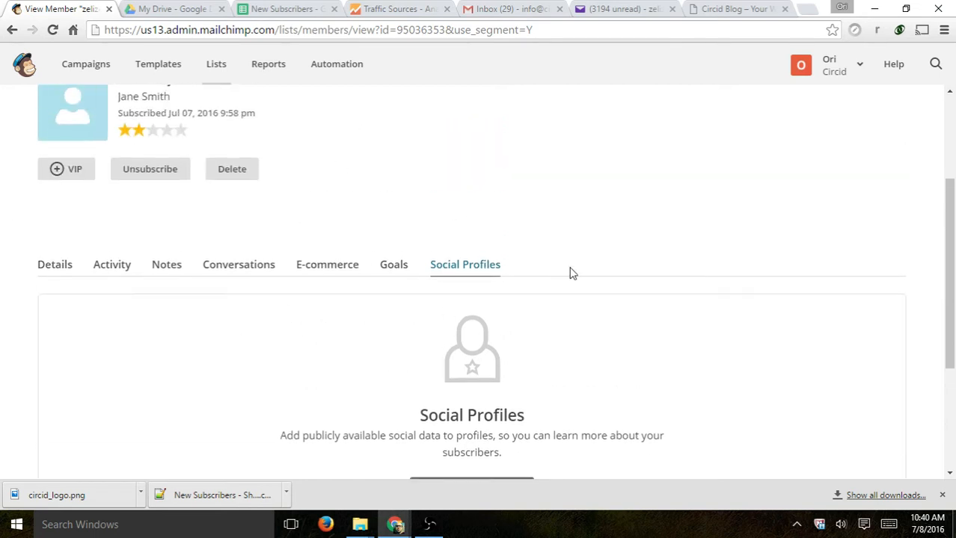
{"action": "scroll", "coordinate": [573, 273], "scroll_direction": "down", "scroll_amount": 2}
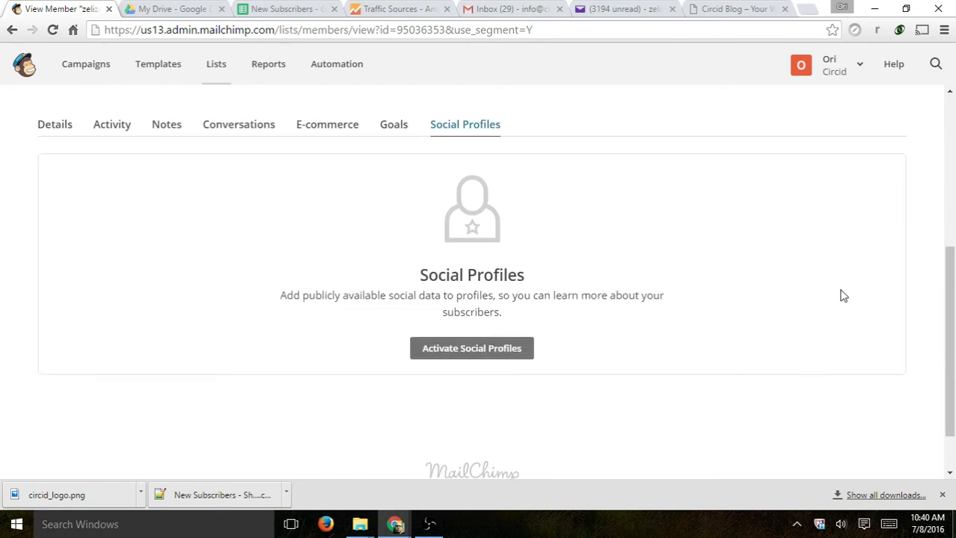
{"action": "scroll", "coordinate": [691, 320], "scroll_direction": "up", "scroll_amount": 4}
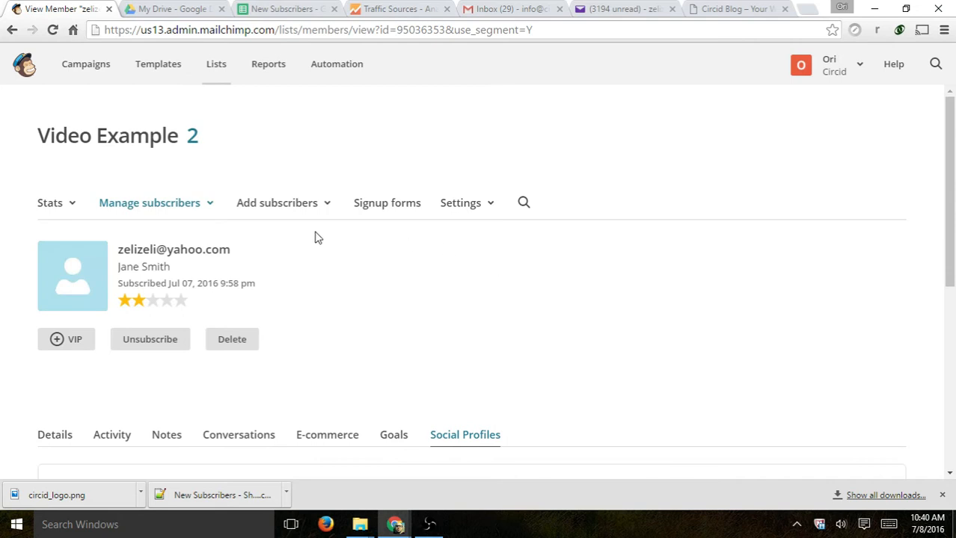
- Go from the subscriber view to the Video 1 Test list and open its Signup forms page
{"action": "left_click", "coordinate": [172, 208]}
{"action": "left_click", "coordinate": [140, 235]}
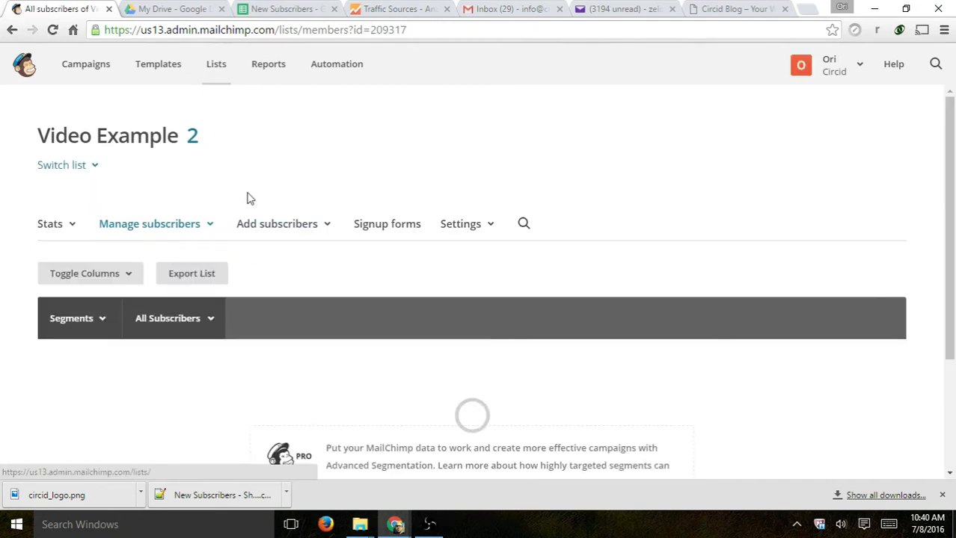
{"action": "left_click", "coordinate": [216, 61]}
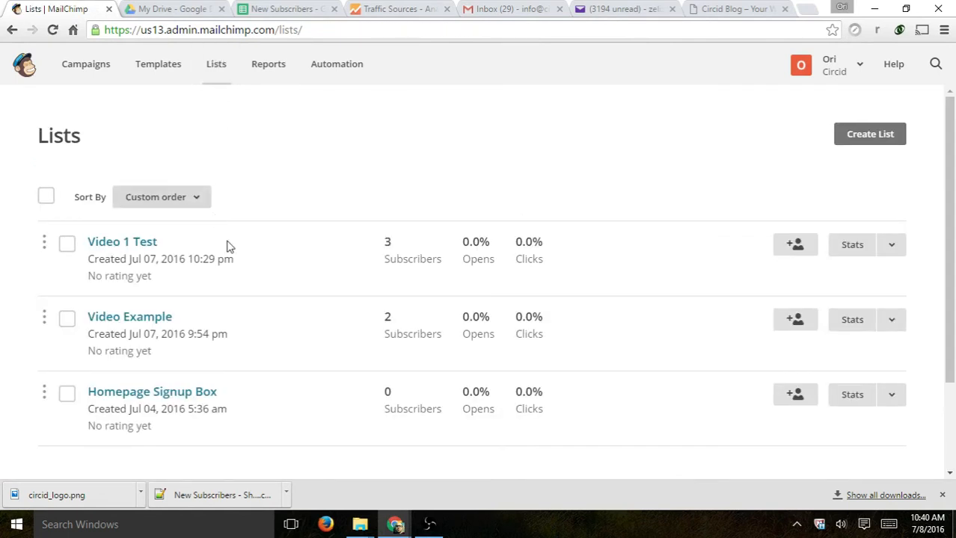
{"action": "left_click", "coordinate": [125, 244]}
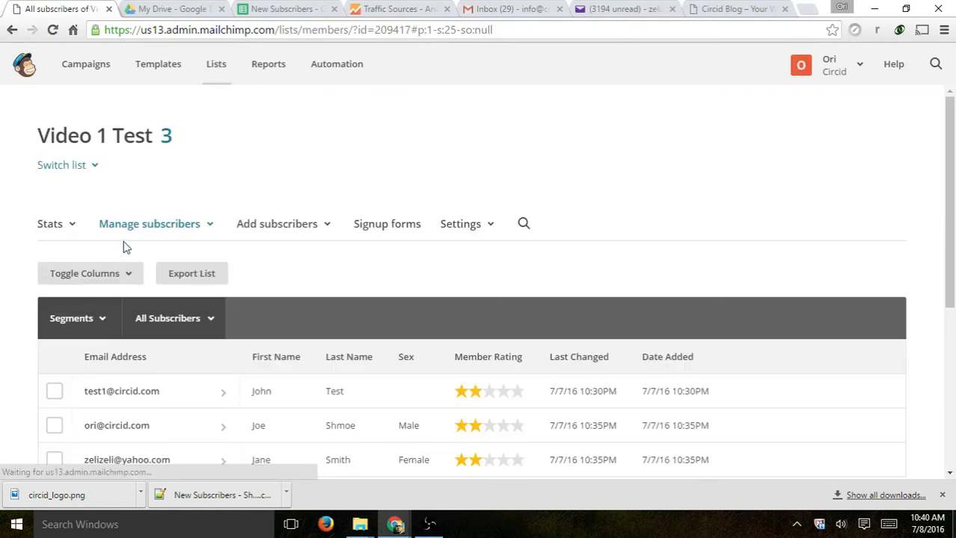
{"action": "scroll", "coordinate": [378, 170], "scroll_direction": "down", "scroll_amount": 2}
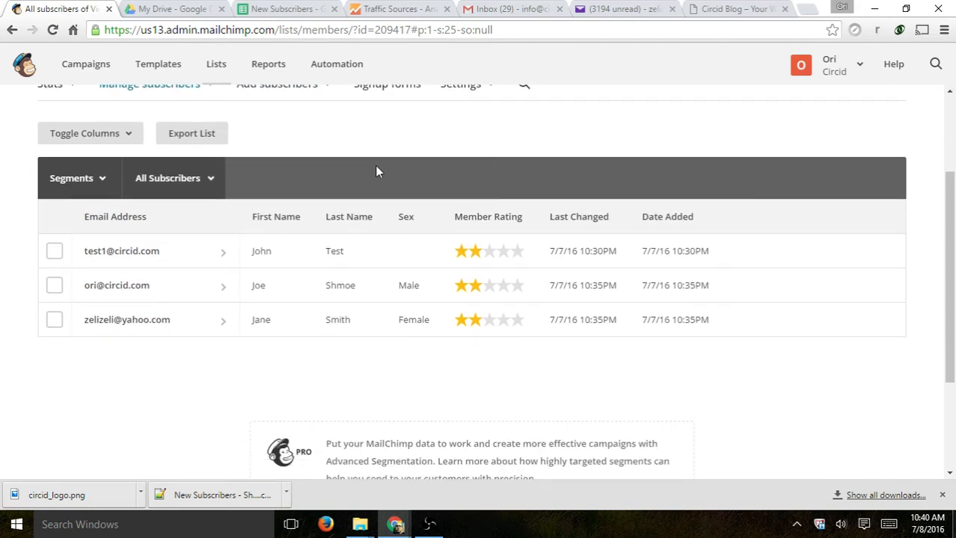
{"action": "scroll", "coordinate": [377, 170], "scroll_direction": "up", "scroll_amount": 2}
{"action": "left_click", "coordinate": [393, 230]}
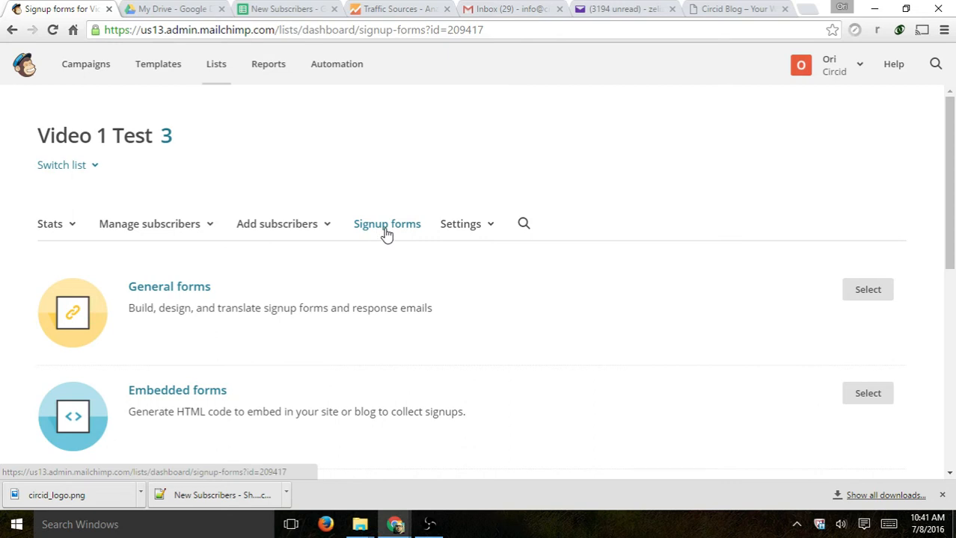
{"action": "scroll", "coordinate": [385, 222], "scroll_direction": "down", "scroll_amount": 2}
{"action": "scroll", "coordinate": [383, 219], "scroll_direction": "up", "scroll_amount": 1}
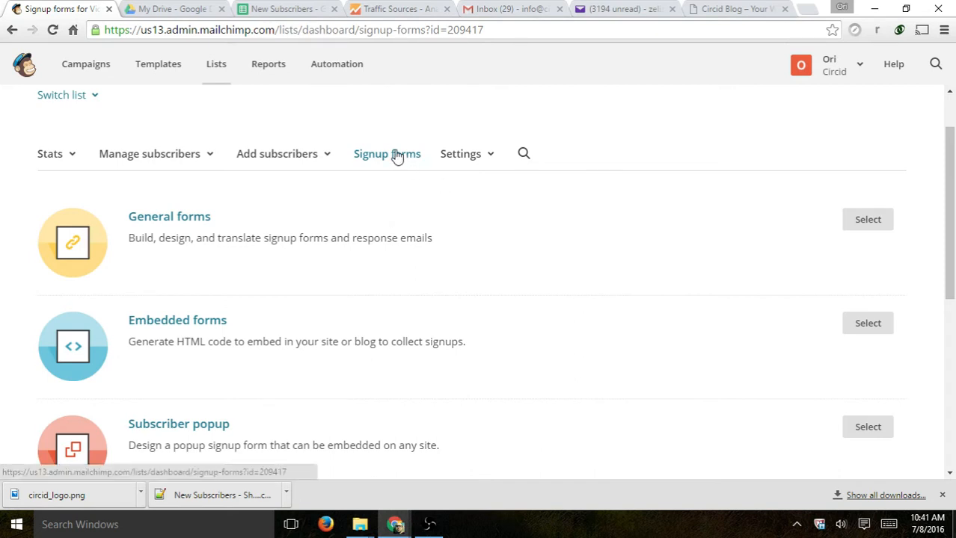
{"action": "scroll", "coordinate": [394, 153], "scroll_direction": "down", "scroll_amount": 1}
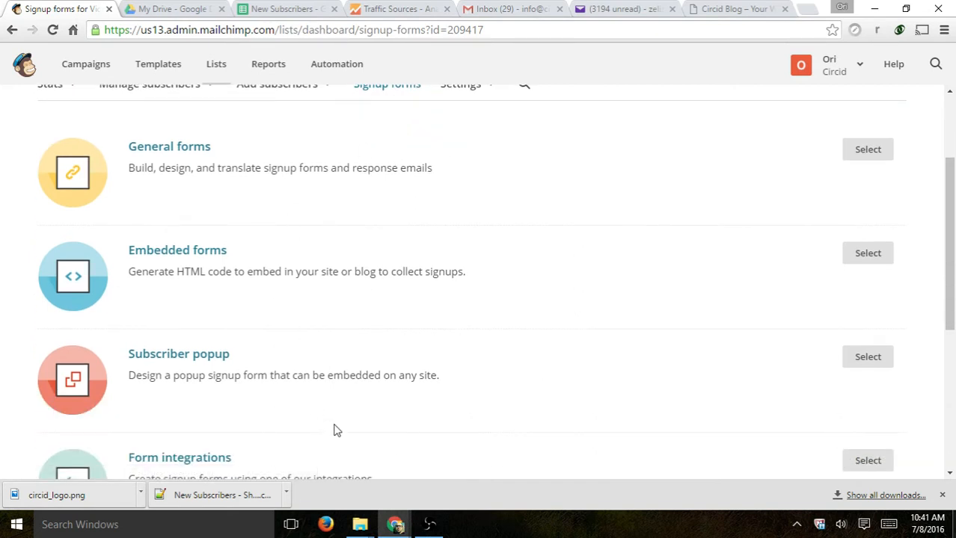
{"action": "scroll", "coordinate": [334, 417], "scroll_direction": "up", "scroll_amount": 1}
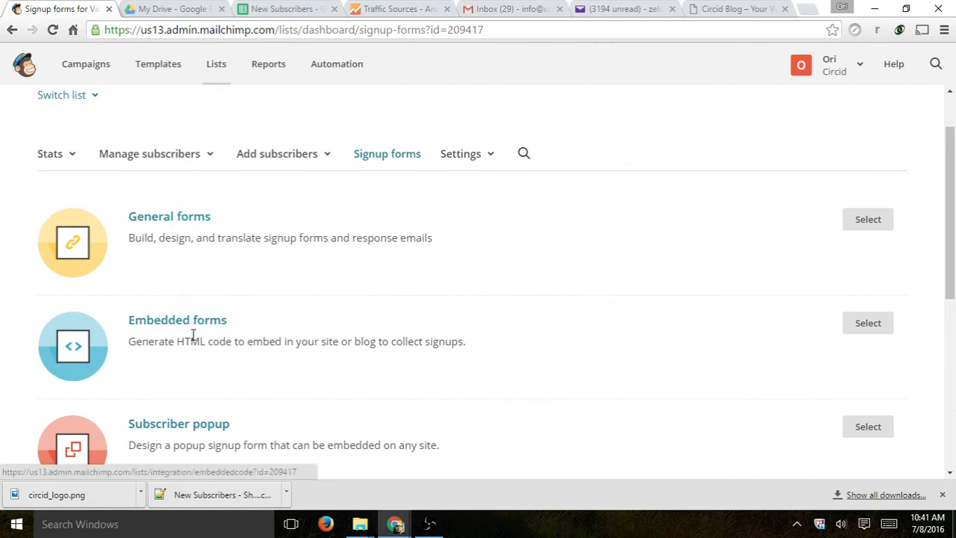
- Open the General forms builder for the Video 1 Test signup form
{"action": "left_click", "coordinate": [187, 224]}
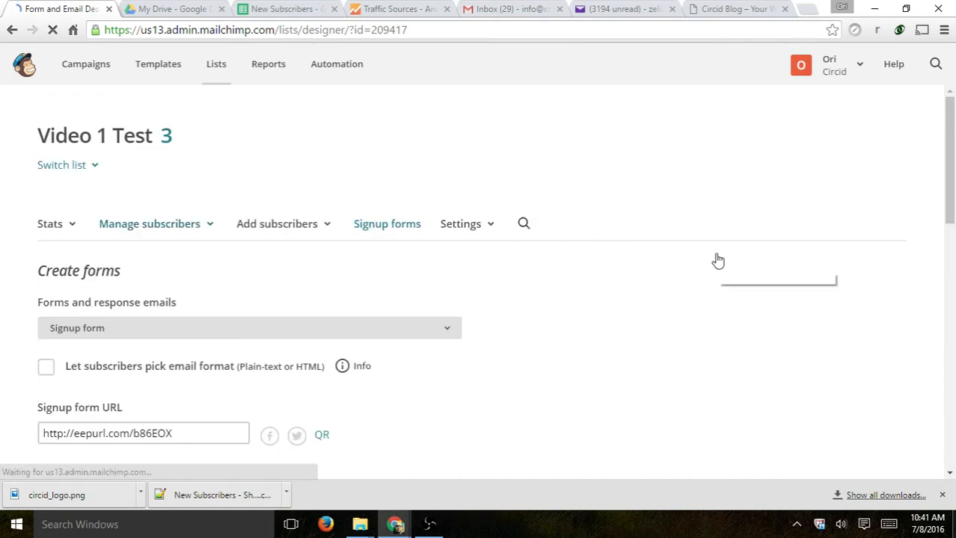
{"action": "scroll", "coordinate": [546, 316], "scroll_direction": "down", "scroll_amount": 3}
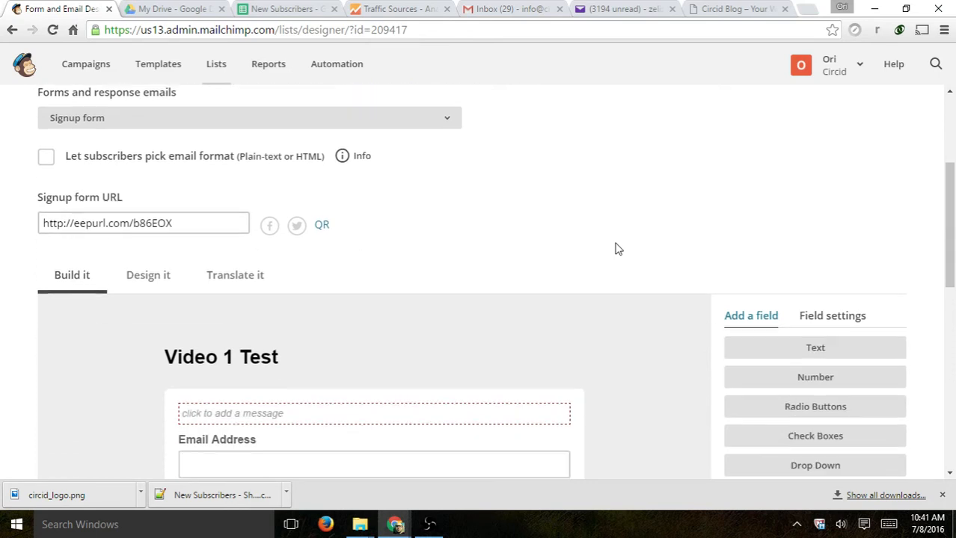
{"action": "scroll", "coordinate": [618, 248], "scroll_direction": "down", "scroll_amount": 2}
{"action": "scroll", "coordinate": [680, 280], "scroll_direction": "up", "scroll_amount": 1}
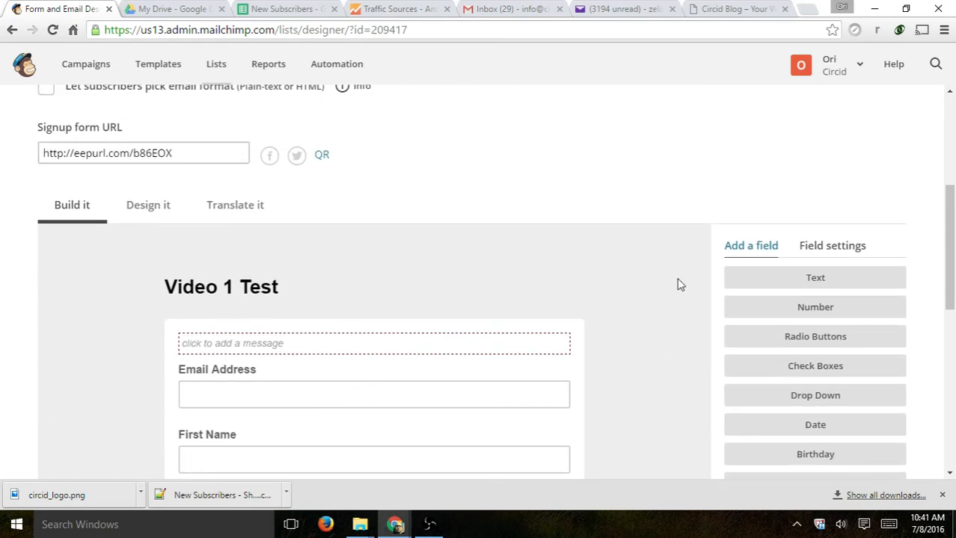
{"action": "scroll", "coordinate": [585, 228], "scroll_direction": "up", "scroll_amount": 3}
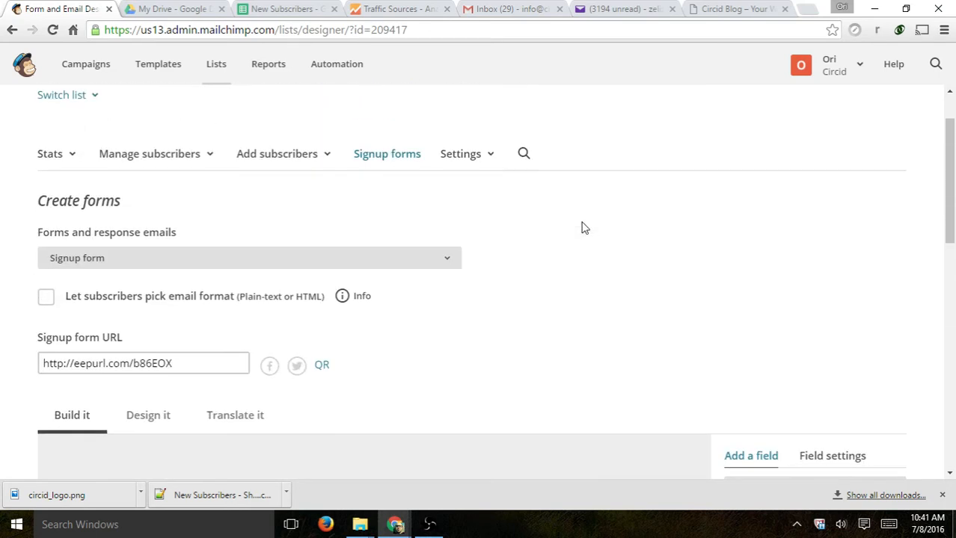
{"action": "scroll", "coordinate": [584, 228], "scroll_direction": "down", "scroll_amount": 4}
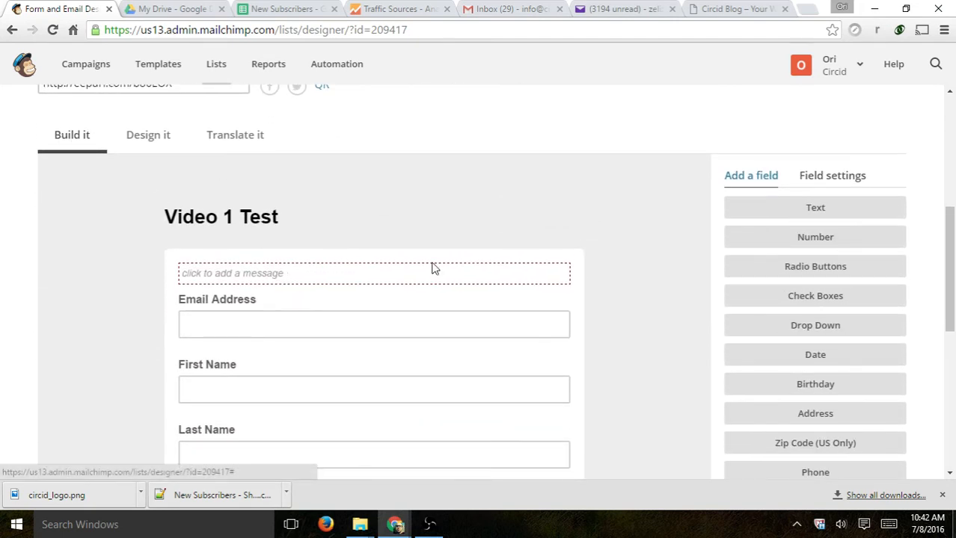
- Append a Number field to the form and select its Untitled label (merge tag MMERGE4)
{"action": "left_click_drag", "start_coordinate": [825, 238], "coordinate": [853, 213]}
{"action": "left_click", "coordinate": [802, 244]}
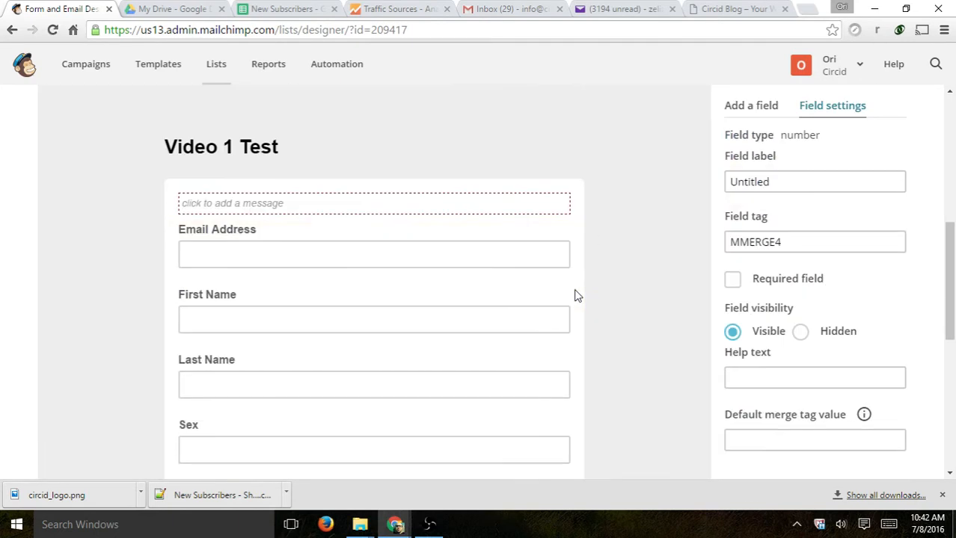
{"action": "left_click", "coordinate": [208, 280]}
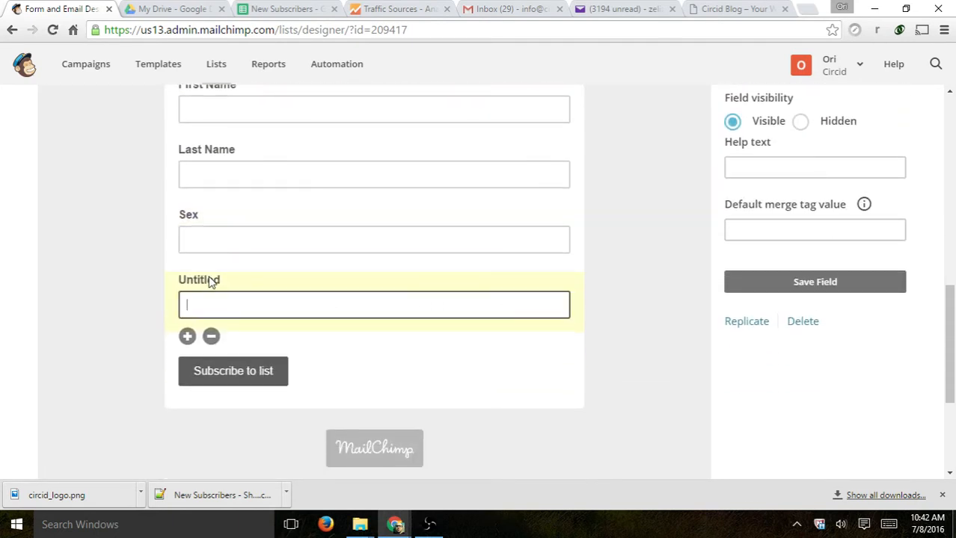
{"action": "scroll", "coordinate": [748, 274], "scroll_direction": "up", "scroll_amount": 4}
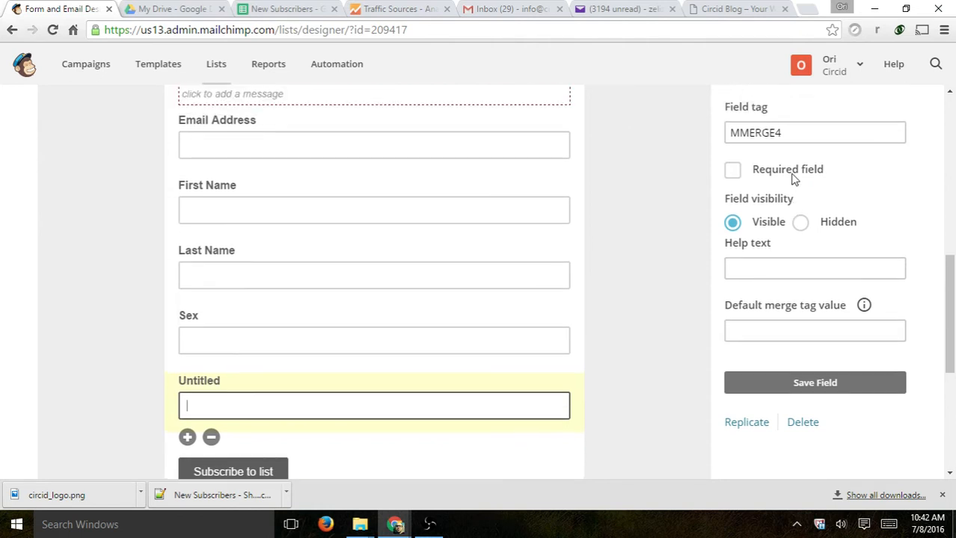
{"action": "left_click_drag", "start_coordinate": [791, 248], "coordinate": [662, 258]}
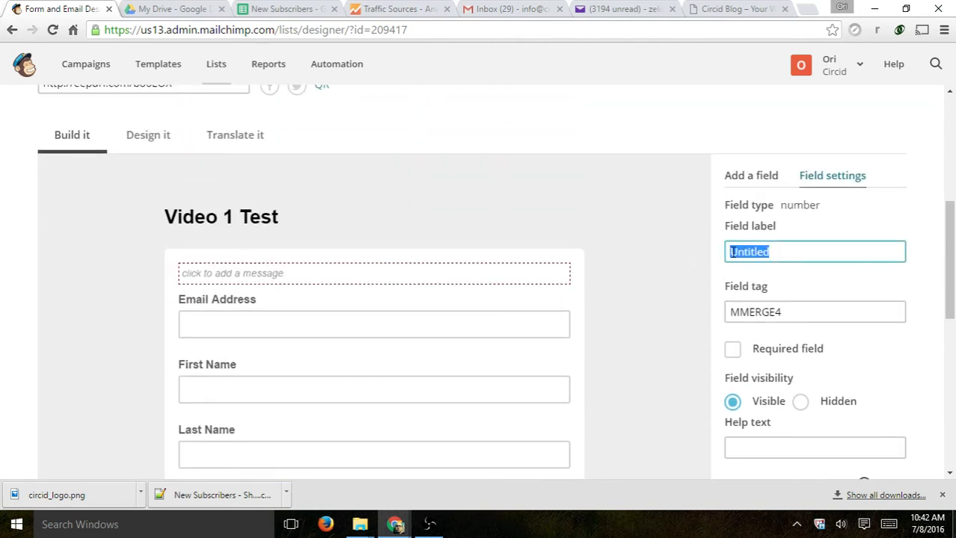
{"action": "left_click", "coordinate": [440, 275]}
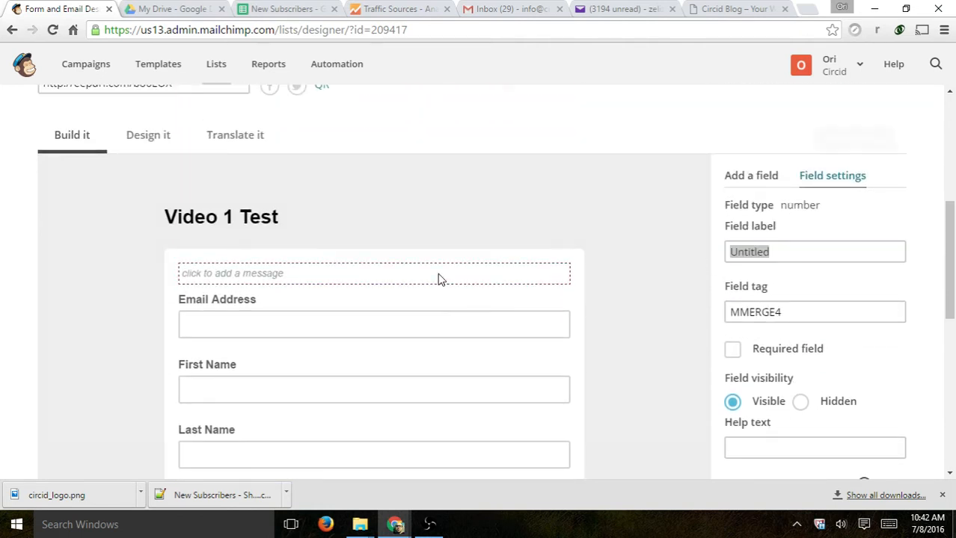
{"action": "left_click", "coordinate": [886, 87]}
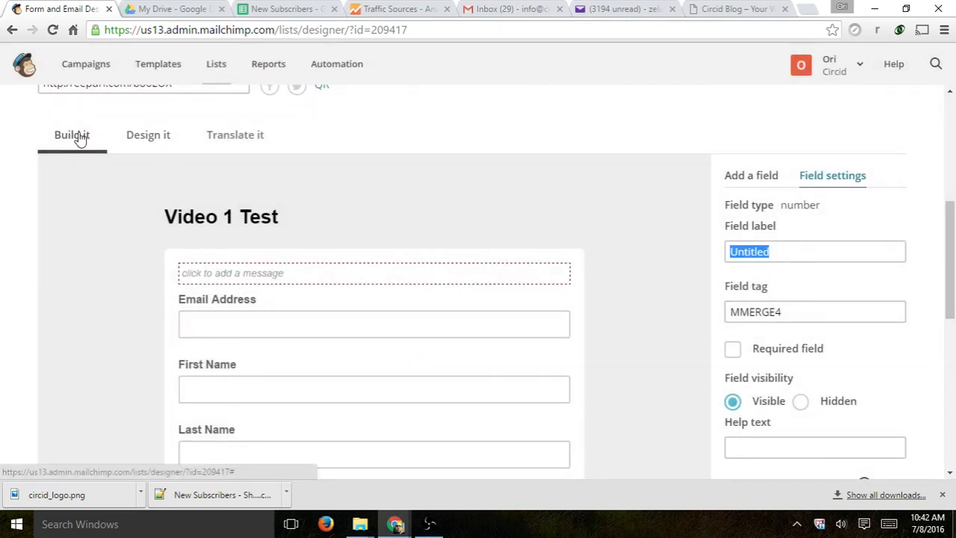
{"action": "scroll", "coordinate": [591, 246], "scroll_direction": "down", "scroll_amount": 2}
{"action": "scroll", "coordinate": [449, 202], "scroll_direction": "up", "scroll_amount": 1}
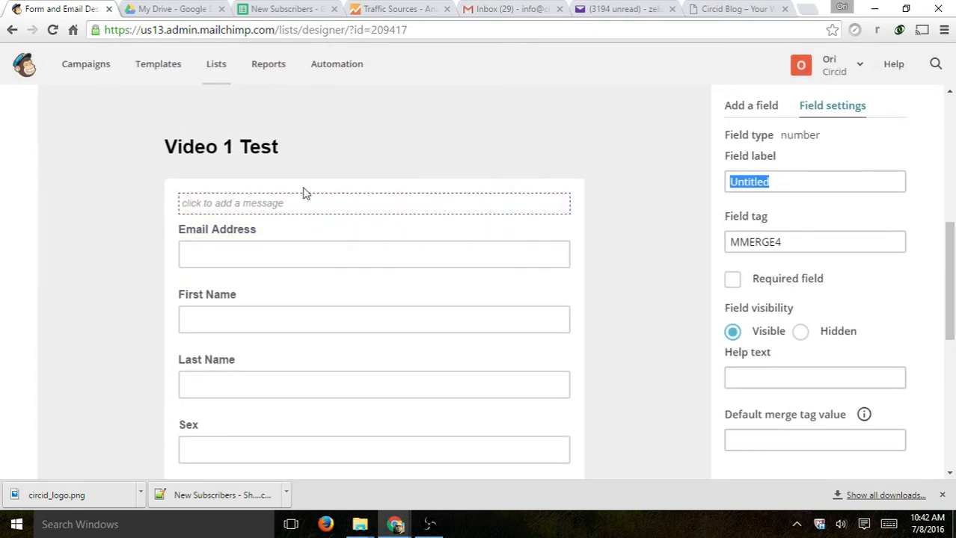
- Set the form's intro message to 'This is a test' and save it
{"action": "left_click", "coordinate": [225, 210]}
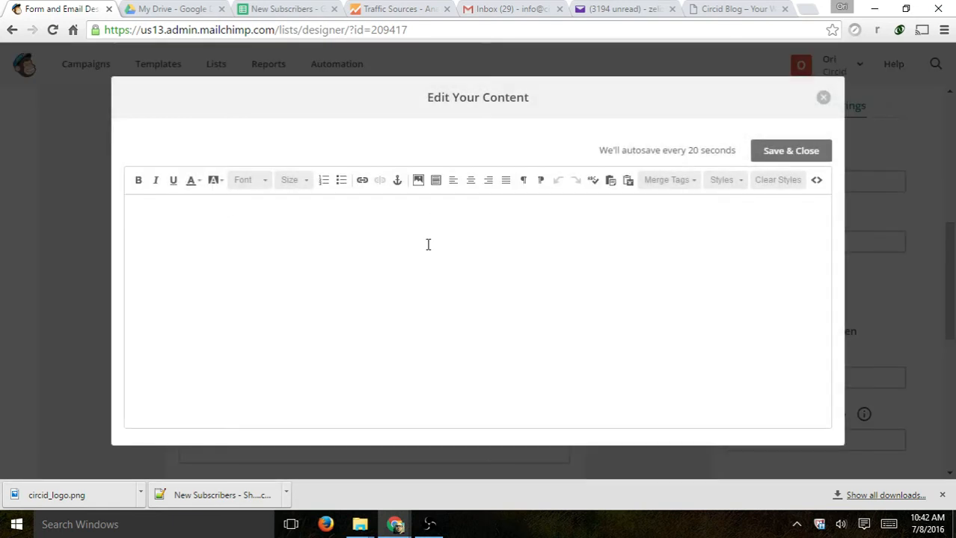
{"action": "type", "text": "This is a test"}
{"action": "left_click", "coordinate": [812, 151]}
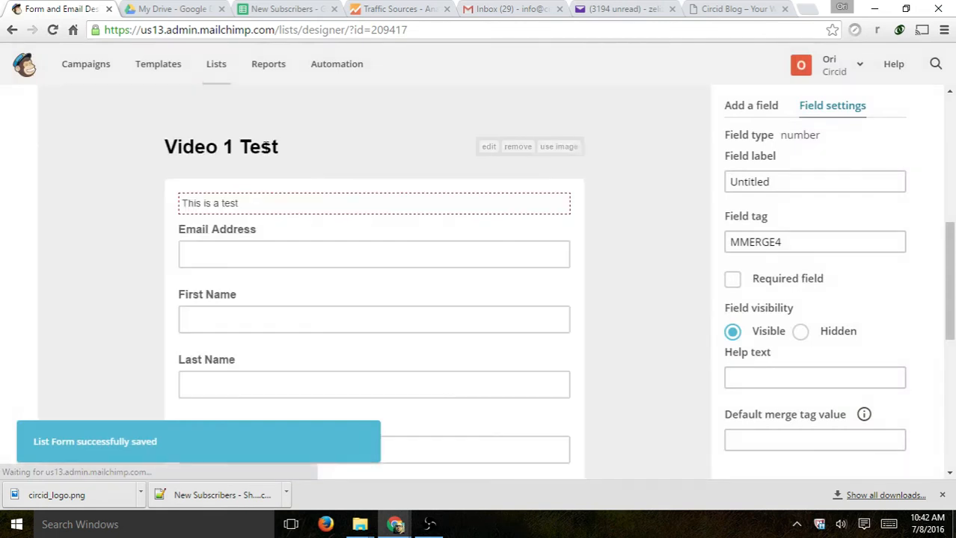
- Change the form heading to 'Subscribe today for news updates' with 'news updates' bold
{"action": "left_click", "coordinate": [488, 147]}
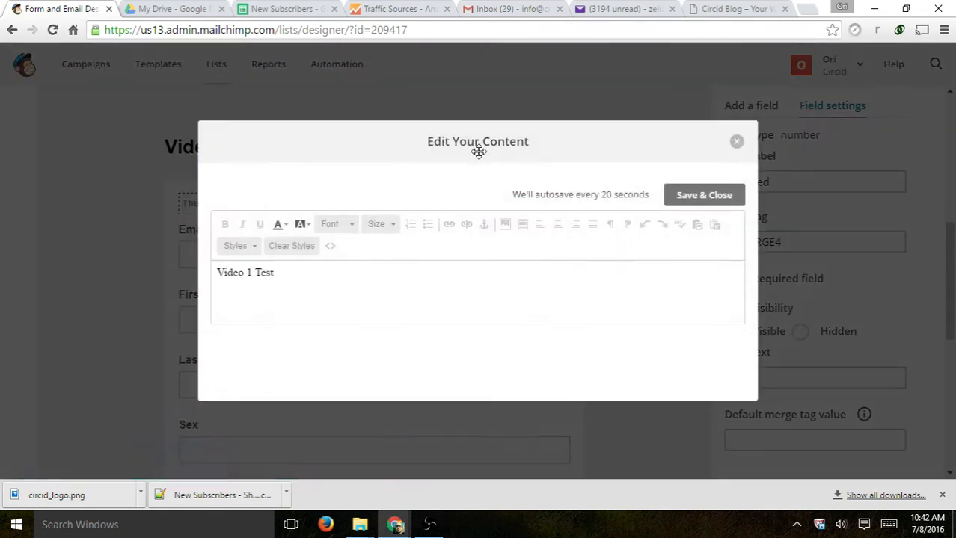
{"action": "left_click_drag", "start_coordinate": [336, 271], "coordinate": [96, 267]}
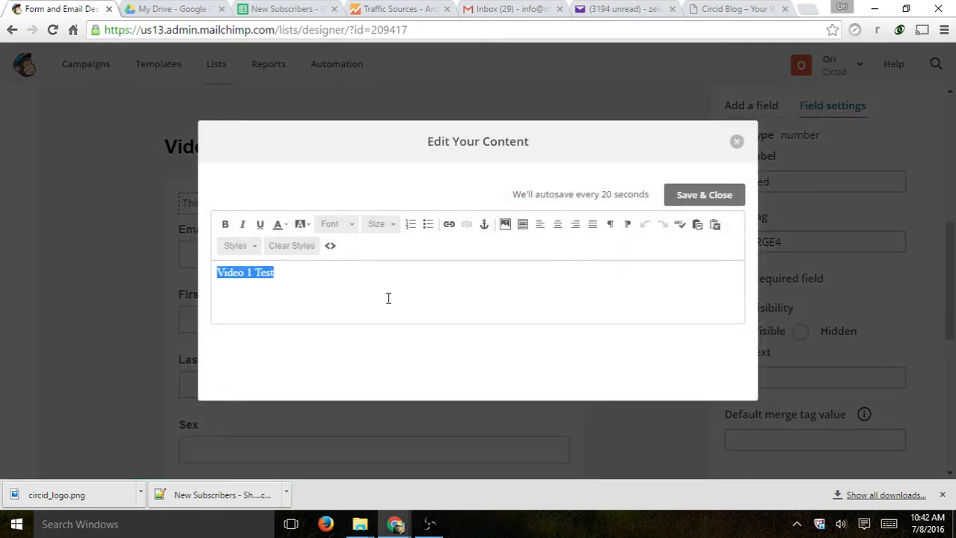
{"action": "type", "text": "Sub"}
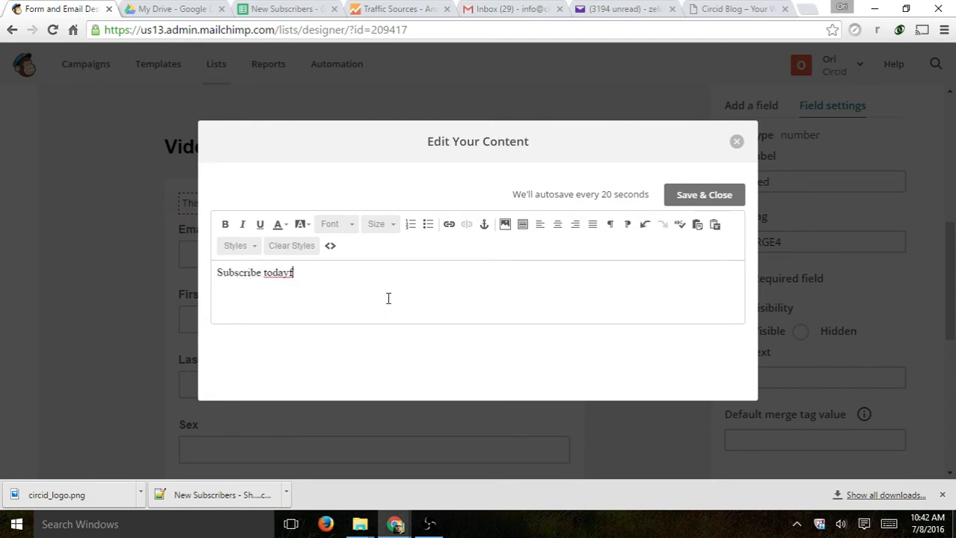
{"action": "type", "text": "scribe today for news updates"}
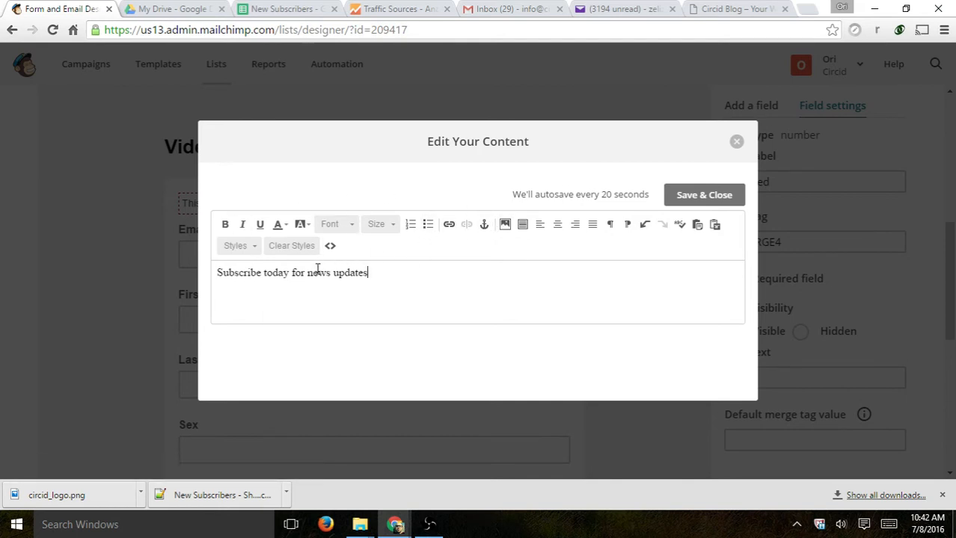
{"action": "left_click_drag", "start_coordinate": [309, 272], "coordinate": [368, 273]}
{"action": "left_click", "coordinate": [225, 224]}
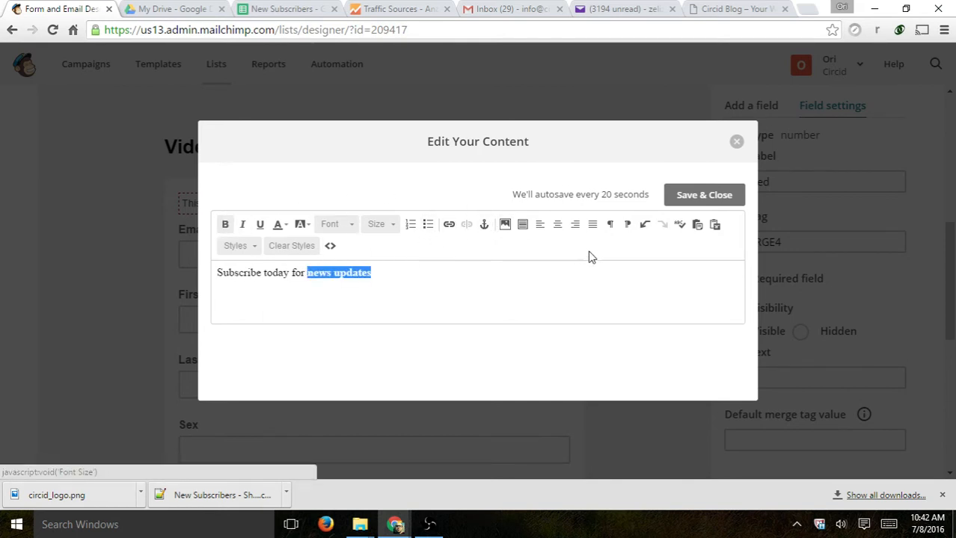
{"action": "left_click", "coordinate": [598, 262]}
{"action": "left_click", "coordinate": [704, 195]}
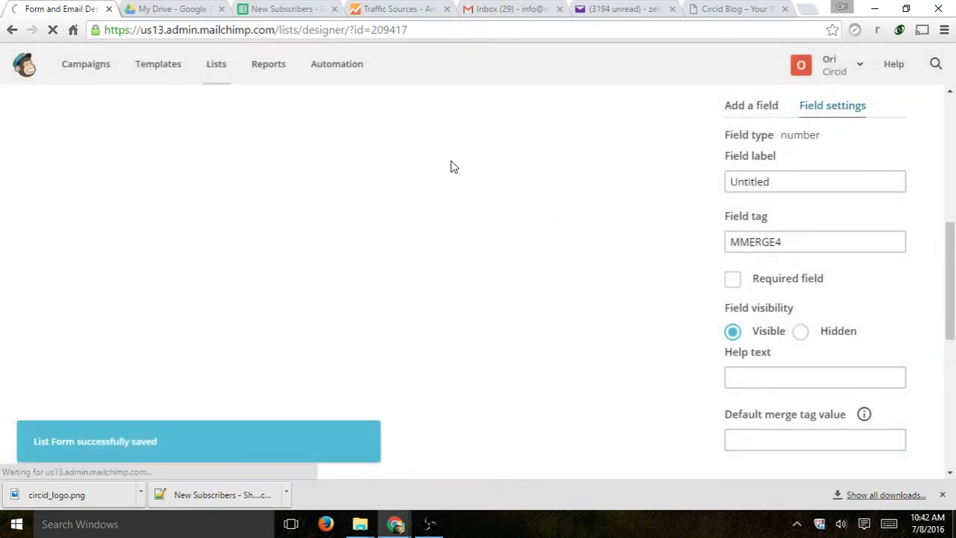
- Select the Email Address field to bring up its field settings
{"action": "scroll", "coordinate": [493, 198], "scroll_direction": "down", "scroll_amount": 1}
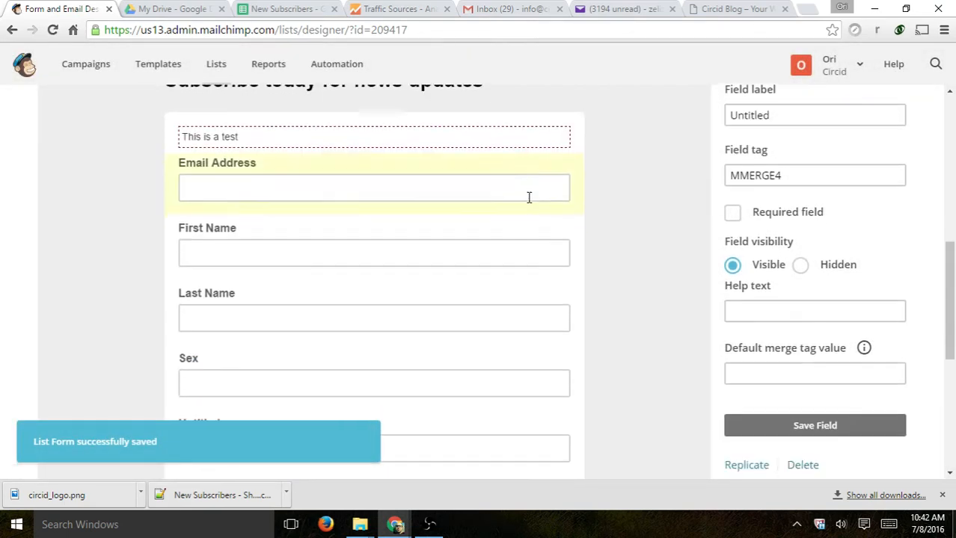
{"action": "left_click", "coordinate": [275, 174]}
{"action": "left_click", "coordinate": [232, 178]}
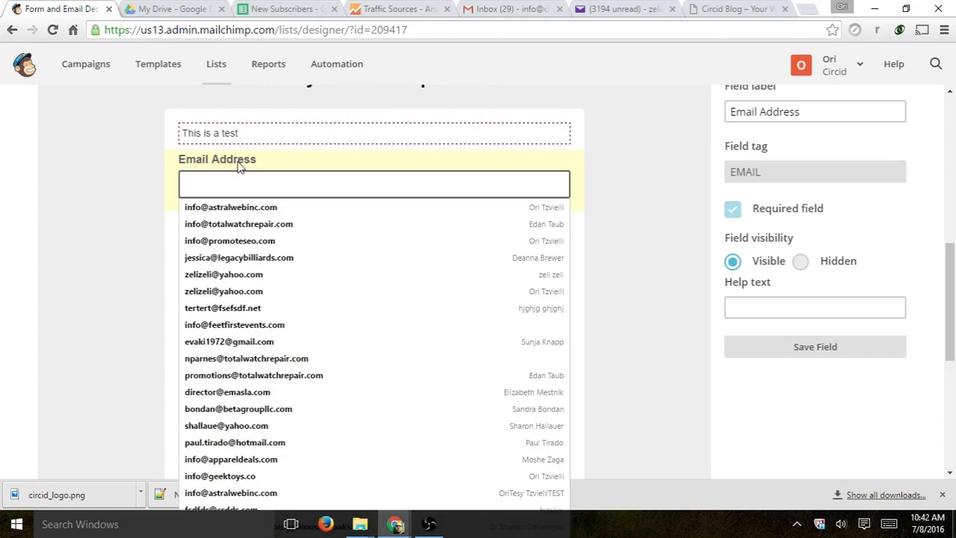
{"action": "left_click", "coordinate": [135, 184]}
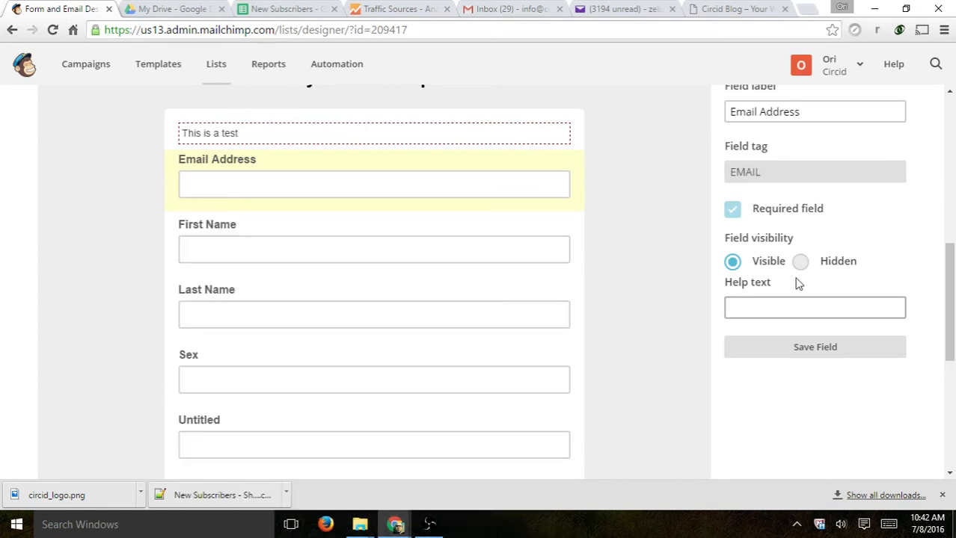
{"action": "scroll", "coordinate": [804, 285], "scroll_direction": "up", "scroll_amount": 1}
{"action": "scroll", "coordinate": [808, 286], "scroll_direction": "up", "scroll_amount": 1}
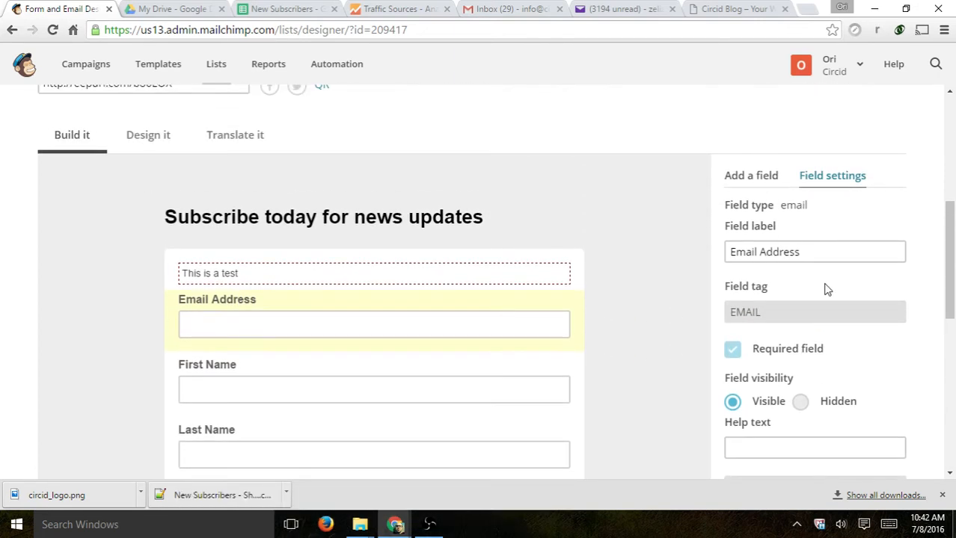
- Delete 'Address' from the Email Address field label so it reads Email, and save the field
{"action": "left_click", "coordinate": [233, 309]}
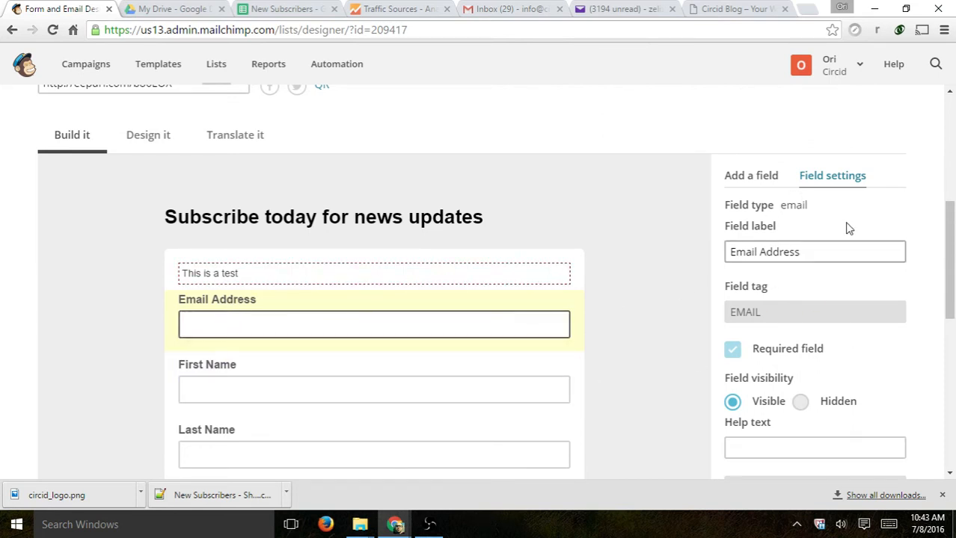
{"action": "left_click", "coordinate": [752, 177]}
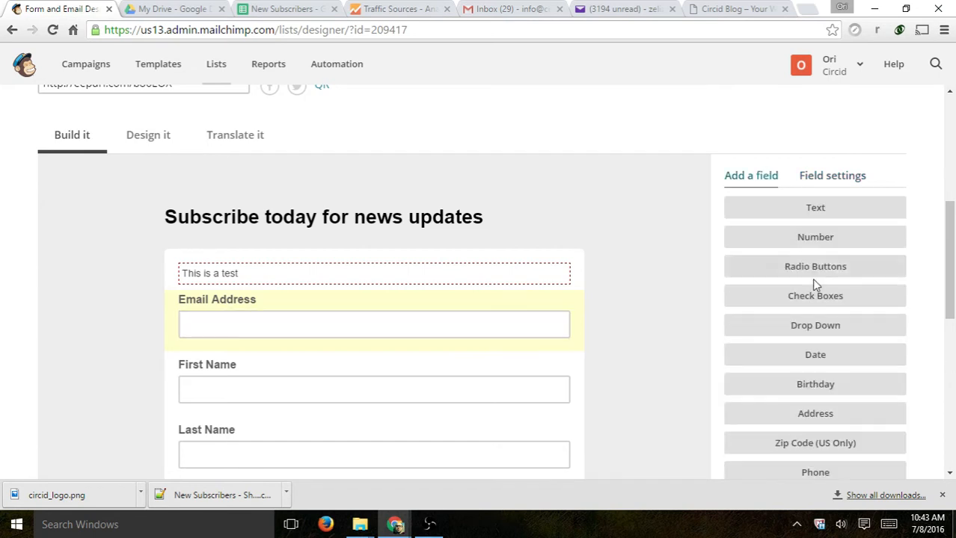
{"action": "left_click", "coordinate": [825, 180]}
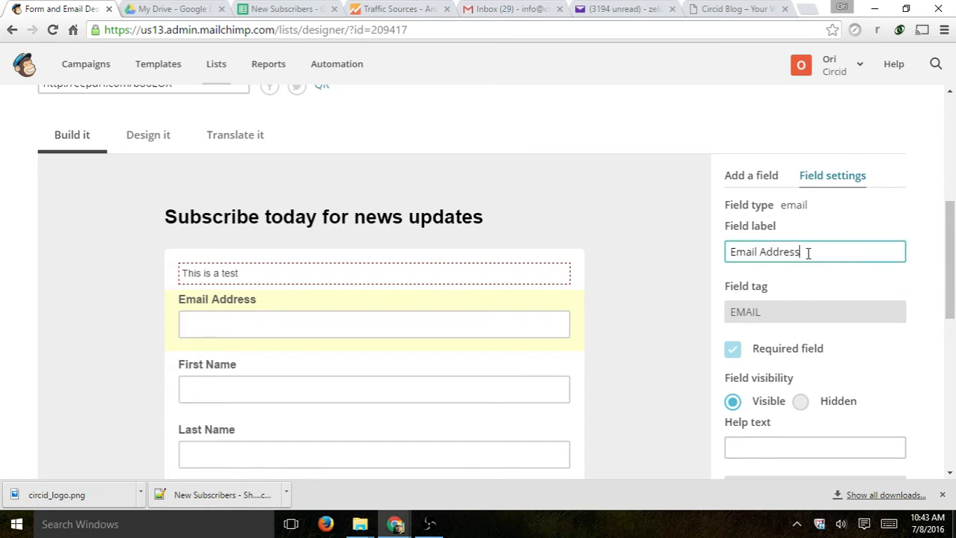
{"action": "left_click_drag", "start_coordinate": [807, 253], "coordinate": [757, 253]}
{"action": "key", "text": "BackSpace"}
{"action": "left_click", "coordinate": [663, 260]}
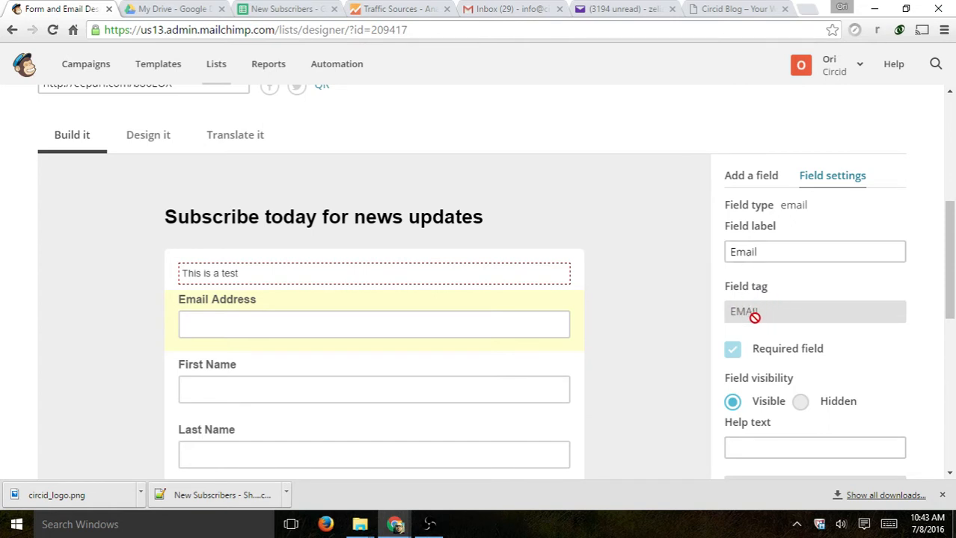
{"action": "scroll", "coordinate": [762, 314], "scroll_direction": "down", "scroll_amount": 2}
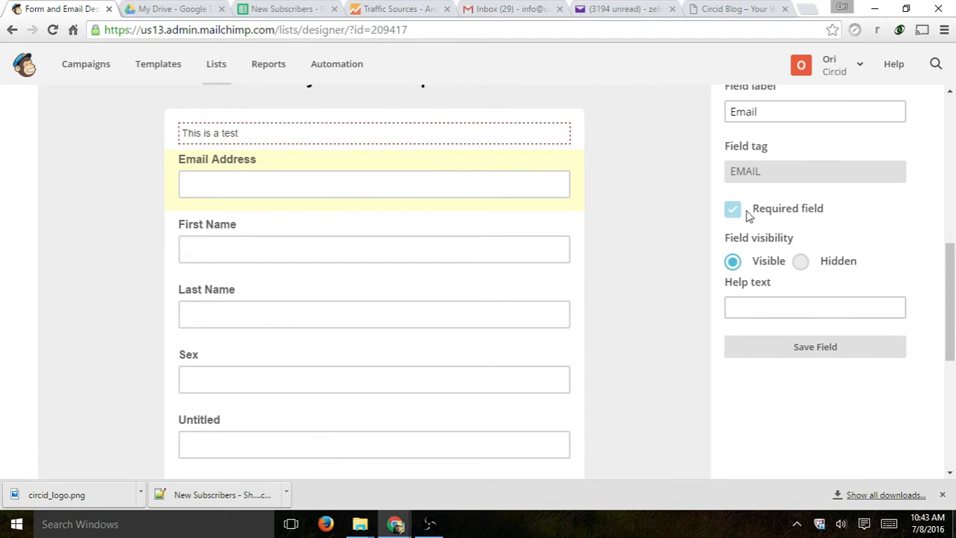
{"action": "scroll", "coordinate": [801, 212], "scroll_direction": "down", "scroll_amount": 1}
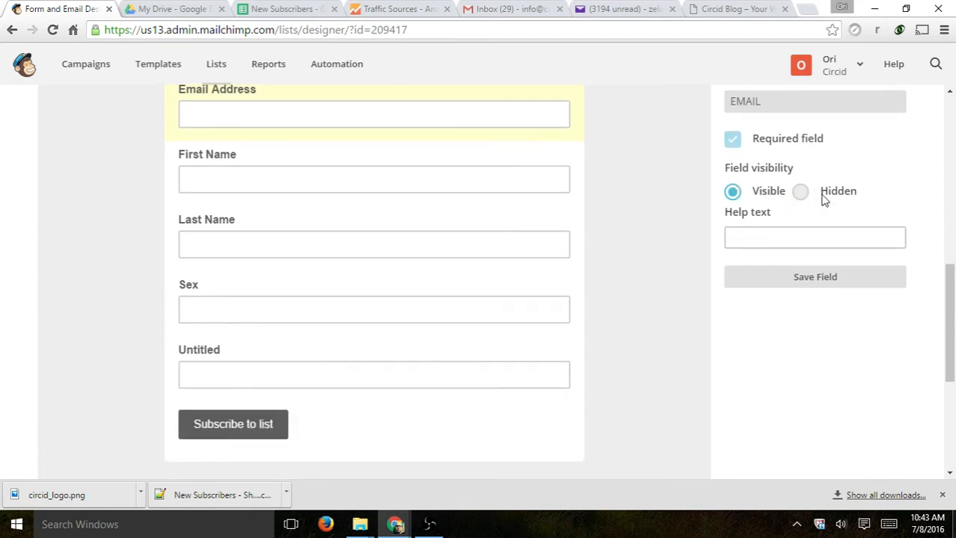
{"action": "left_click", "coordinate": [817, 276]}
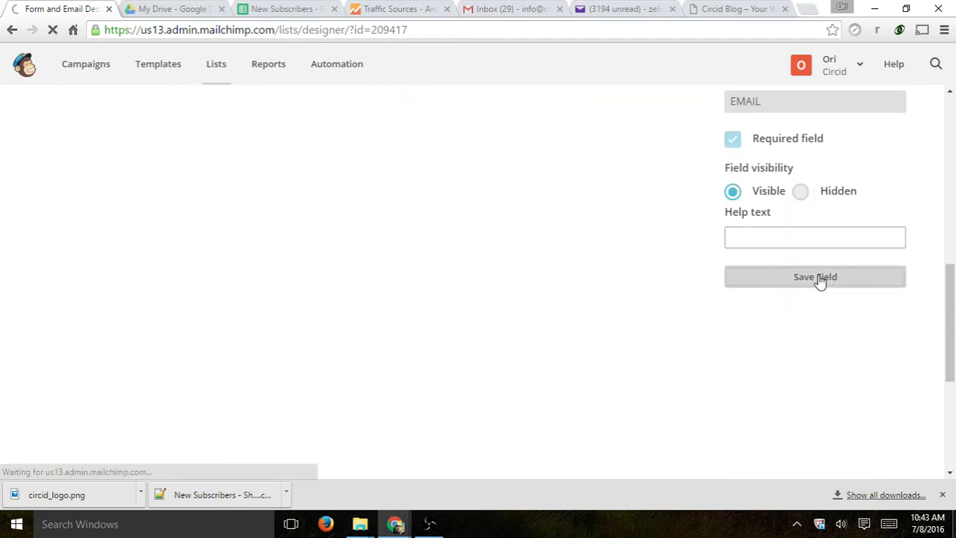
{"action": "scroll", "coordinate": [246, 285], "scroll_direction": "down", "scroll_amount": 1}
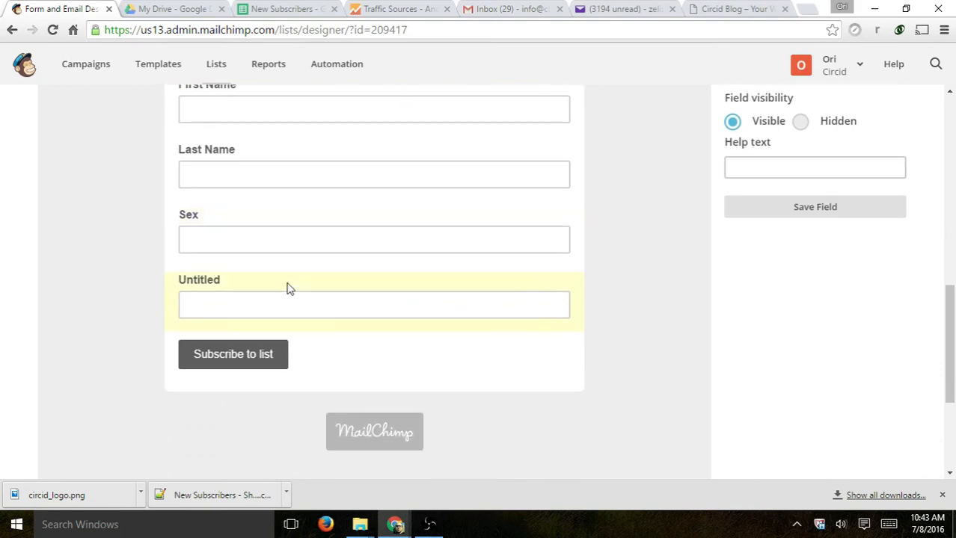
{"action": "left_click", "coordinate": [181, 285]}
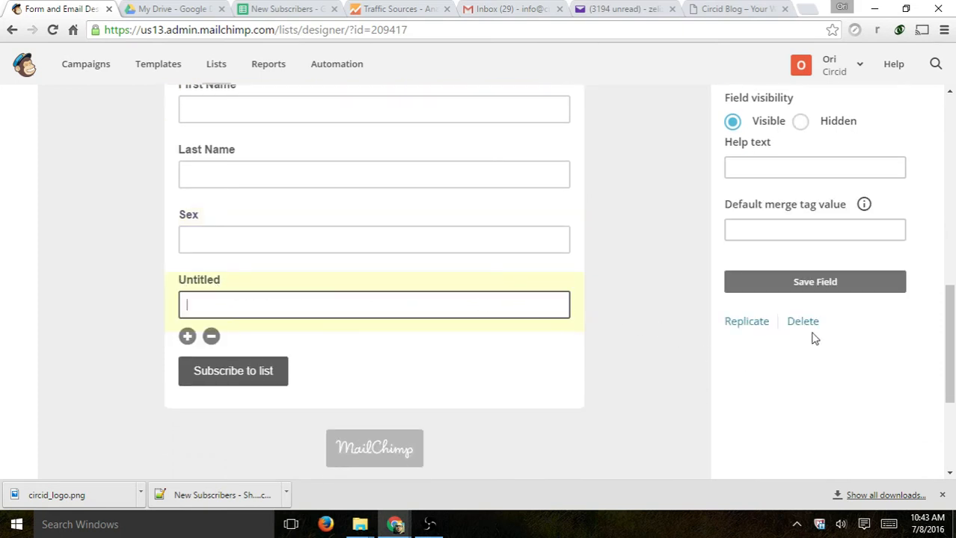
- Delete the Untitled number field, confirming with DELETE
{"action": "left_click", "coordinate": [805, 327]}
{"action": "left_click", "coordinate": [336, 348]}
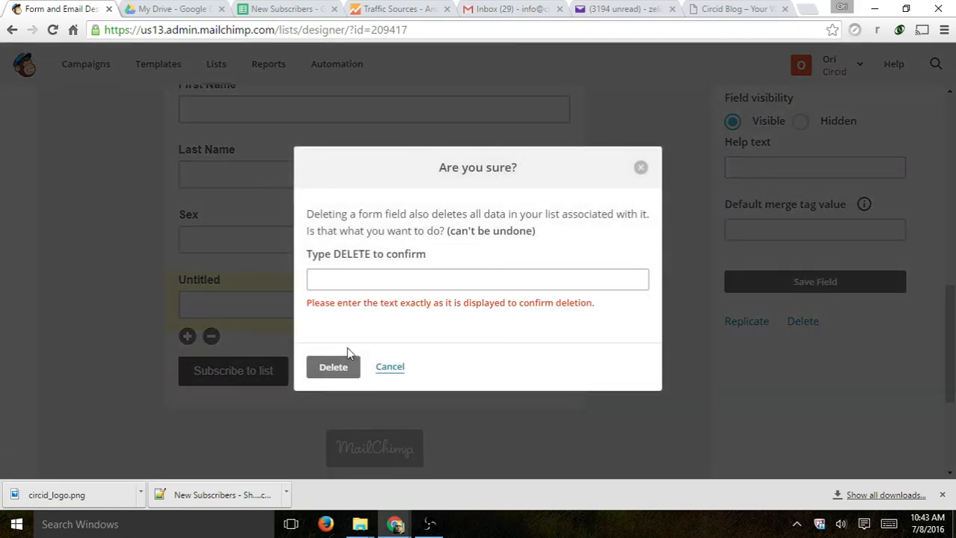
{"action": "left_click", "coordinate": [366, 280]}
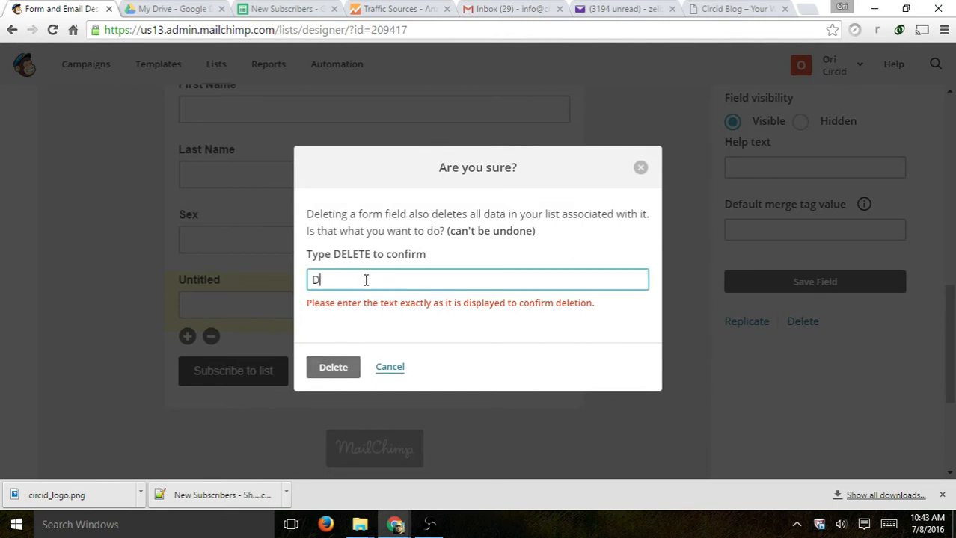
{"action": "left_click", "coordinate": [331, 366]}
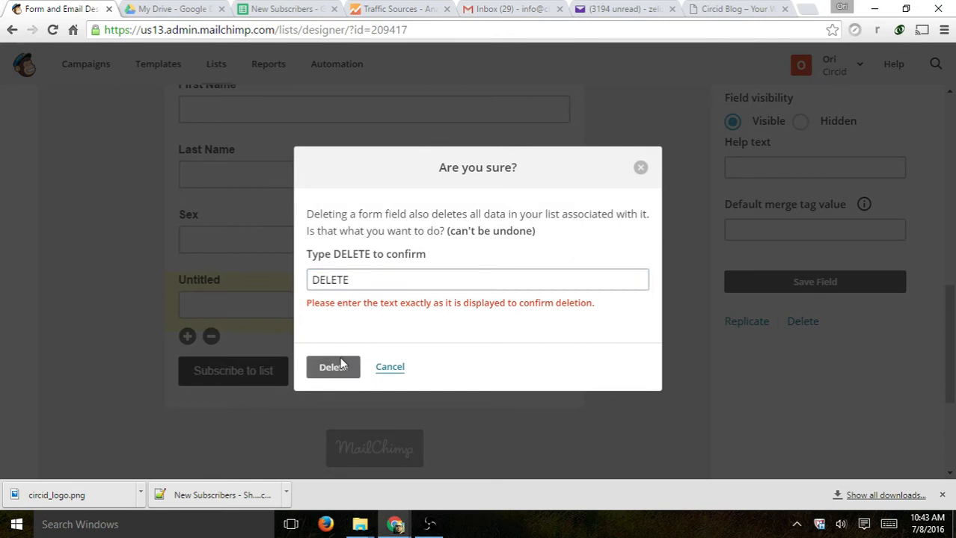
{"action": "scroll", "coordinate": [650, 379], "scroll_direction": "up", "scroll_amount": 1}
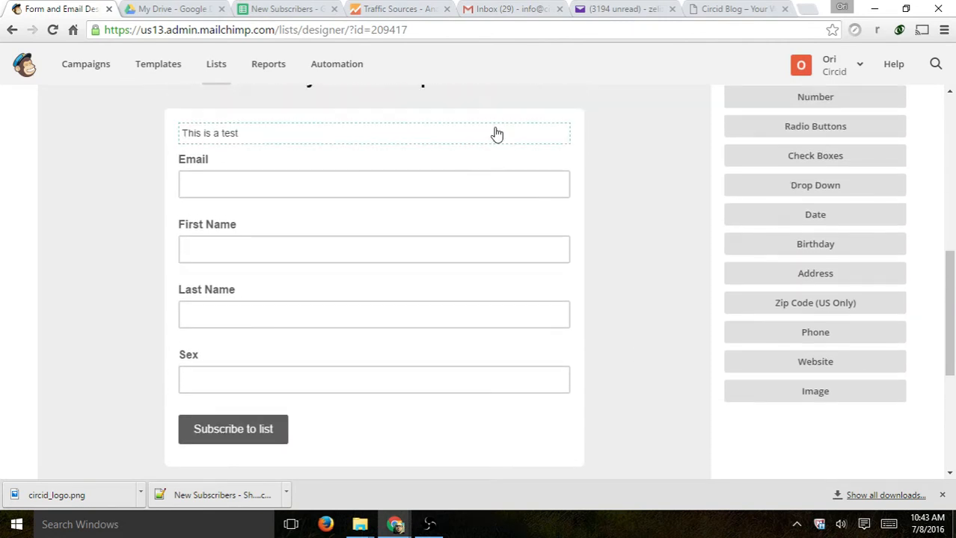
{"action": "scroll", "coordinate": [438, 280], "scroll_direction": "up", "scroll_amount": 2}
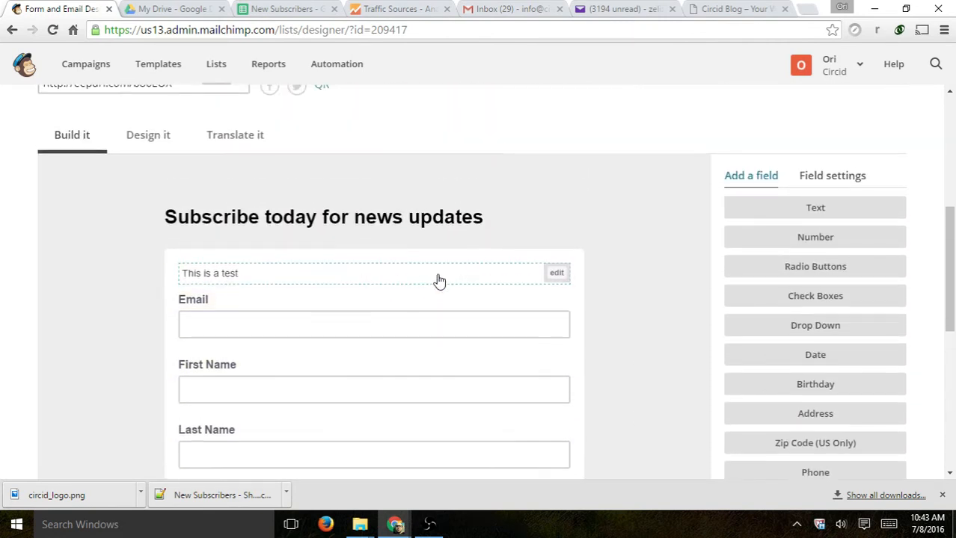
{"action": "scroll", "coordinate": [461, 270], "scroll_direction": "down", "scroll_amount": 1}
{"action": "scroll", "coordinate": [382, 244], "scroll_direction": "down", "scroll_amount": 1}
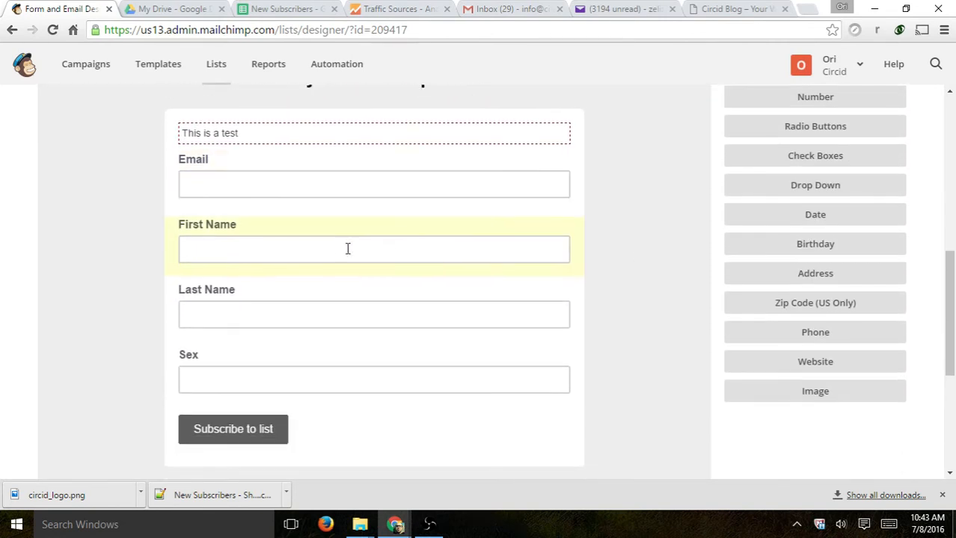
- Keep the First Name field but delete the Last Name field, confirming with DELETE
{"action": "left_click", "coordinate": [304, 246]}
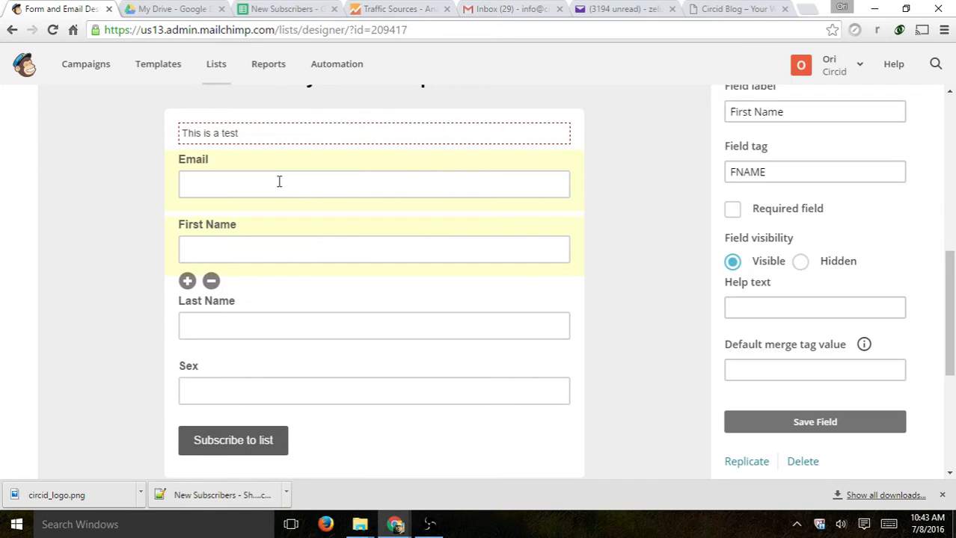
{"action": "left_click", "coordinate": [211, 282]}
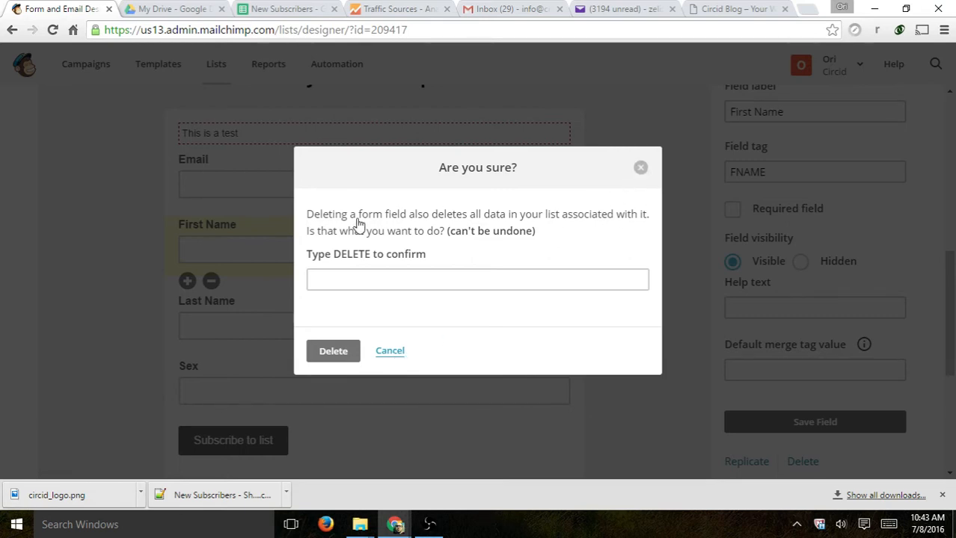
{"action": "left_click", "coordinate": [200, 169]}
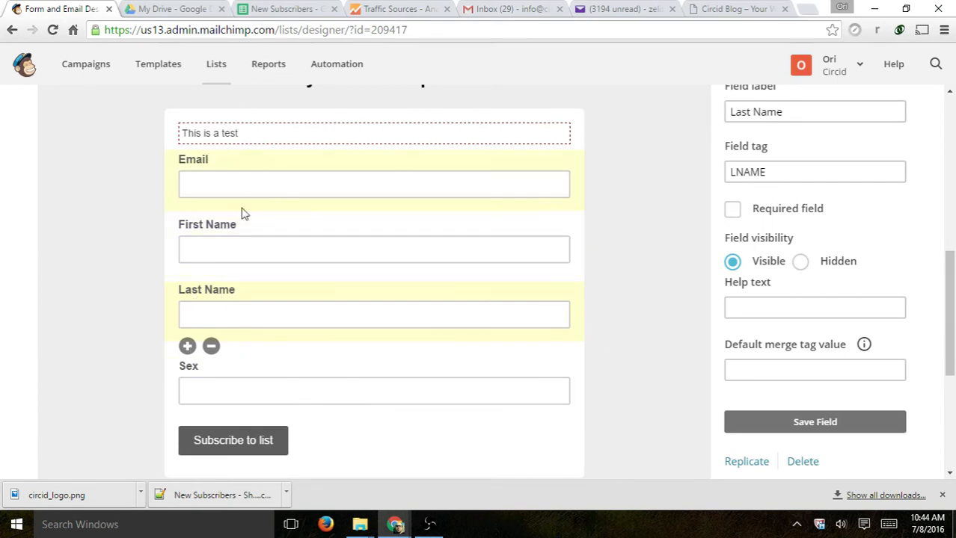
{"action": "left_click", "coordinate": [212, 347]}
{"action": "left_click", "coordinate": [369, 286]}
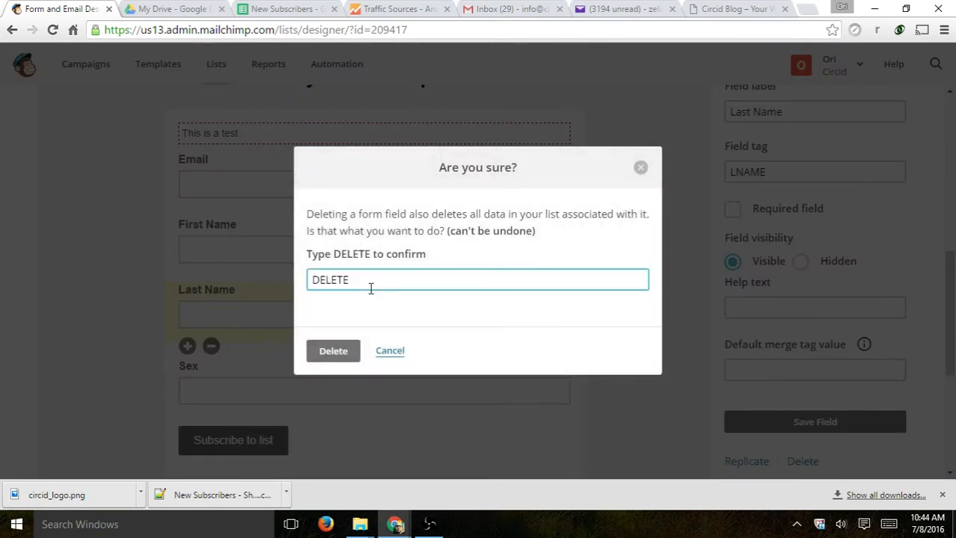
{"action": "left_click", "coordinate": [339, 350]}
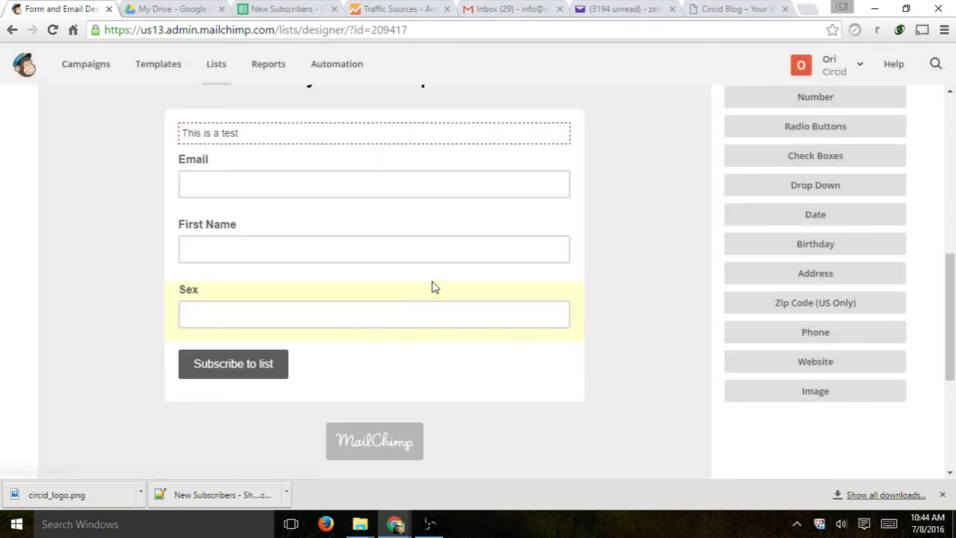
{"action": "scroll", "coordinate": [629, 297], "scroll_direction": "down", "scroll_amount": 4}
{"action": "scroll", "coordinate": [673, 306], "scroll_direction": "up", "scroll_amount": 4}
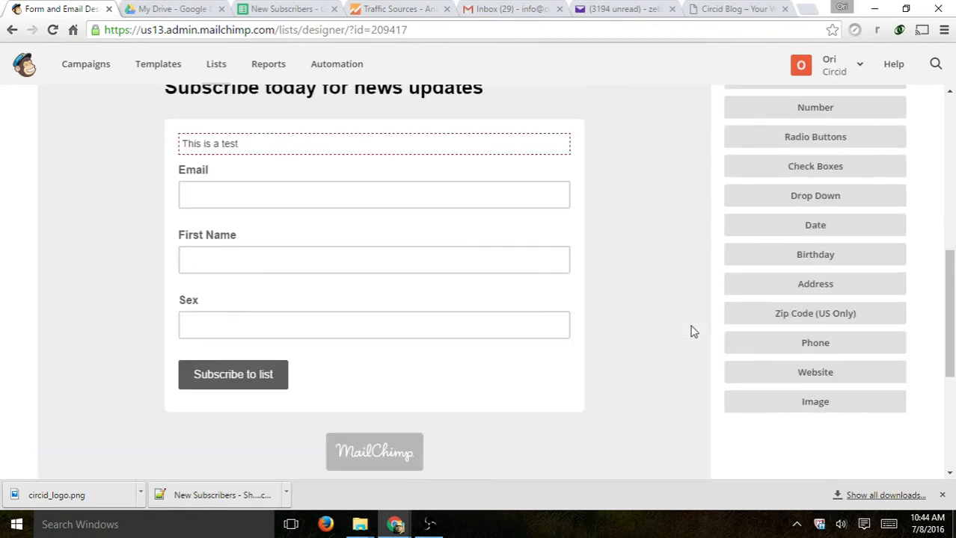
- Add a Radio Buttons field with First, Second and Third Choice, previewing Second Choice
{"action": "scroll", "coordinate": [693, 332], "scroll_direction": "up", "scroll_amount": 4}
{"action": "scroll", "coordinate": [708, 315], "scroll_direction": "down", "scroll_amount": 1}
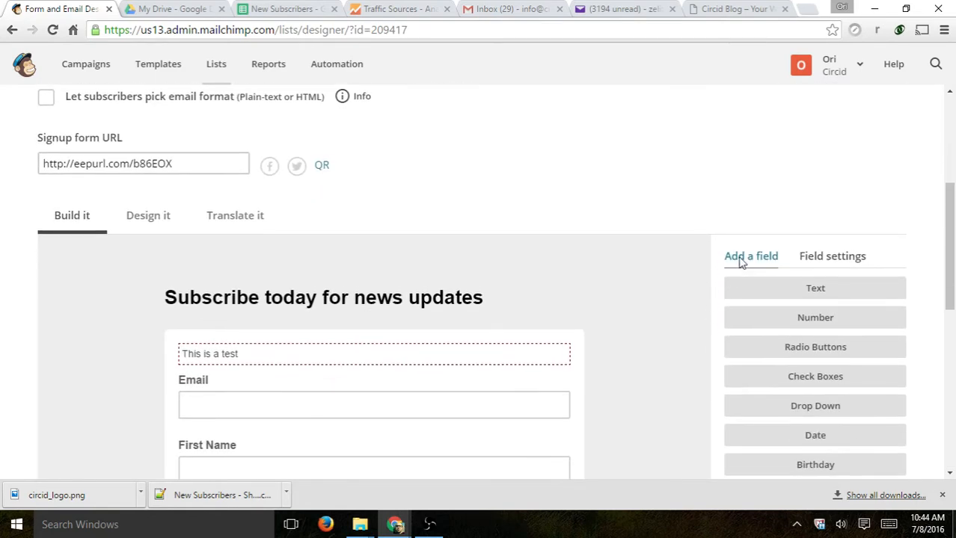
{"action": "scroll", "coordinate": [739, 263], "scroll_direction": "down", "scroll_amount": 3}
{"action": "scroll", "coordinate": [841, 253], "scroll_direction": "up", "scroll_amount": 1}
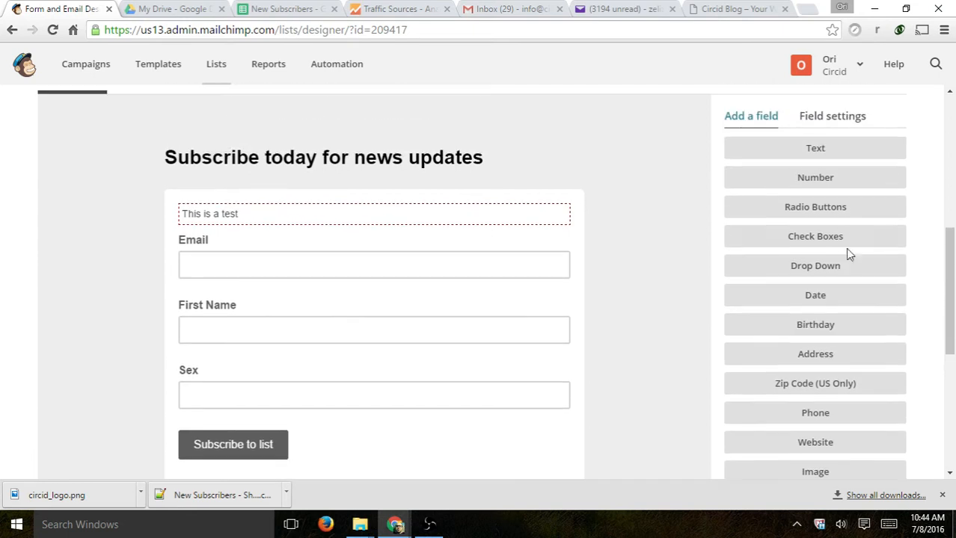
{"action": "left_click", "coordinate": [839, 211]}
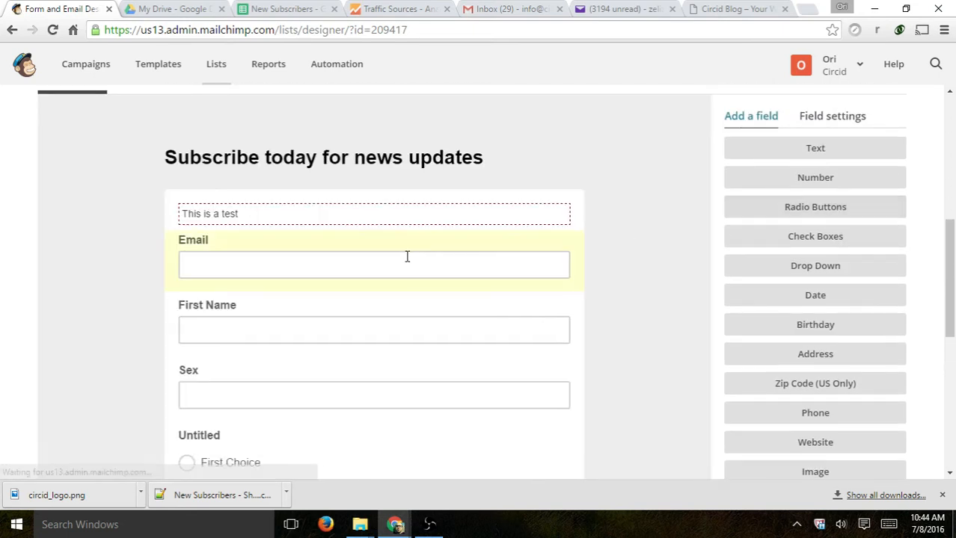
{"action": "scroll", "coordinate": [566, 245], "scroll_direction": "down", "scroll_amount": 2}
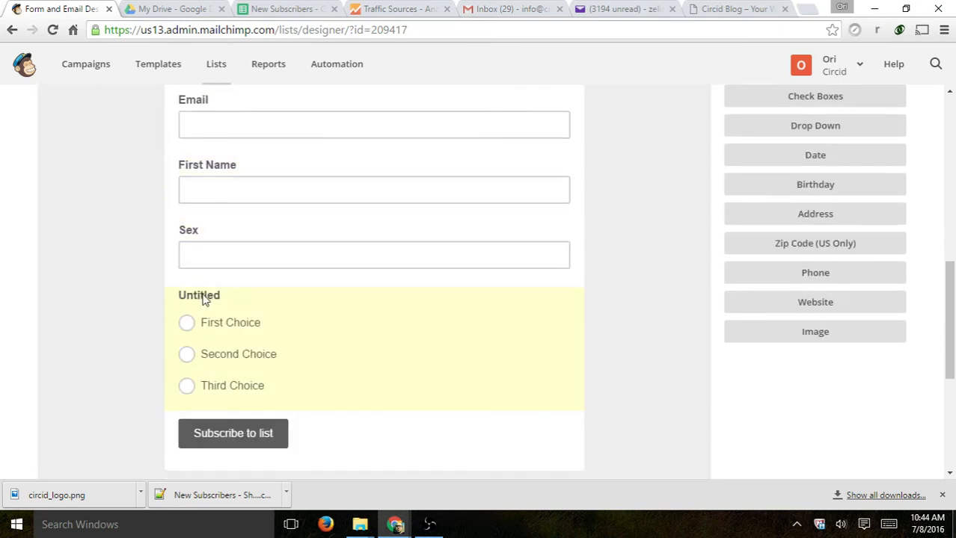
{"action": "left_click", "coordinate": [400, 364]}
{"action": "scroll", "coordinate": [565, 386], "scroll_direction": "up", "scroll_amount": 1}
{"action": "scroll", "coordinate": [643, 381], "scroll_direction": "up", "scroll_amount": 2}
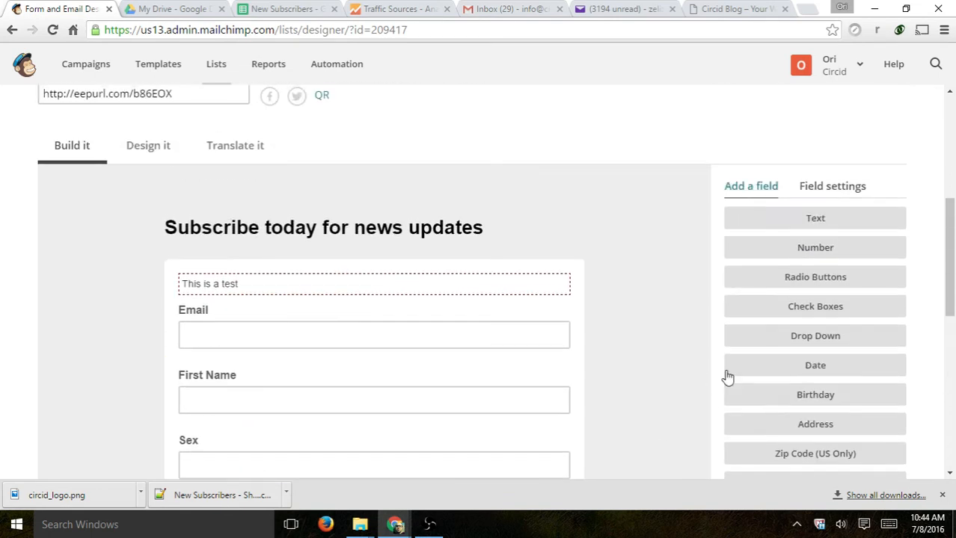
- Check the new radio field's settings and try repositioning it below Sex
{"action": "left_click", "coordinate": [832, 185]}
{"action": "scroll", "coordinate": [673, 243], "scroll_direction": "down", "scroll_amount": 1}
{"action": "scroll", "coordinate": [662, 252], "scroll_direction": "down", "scroll_amount": 2}
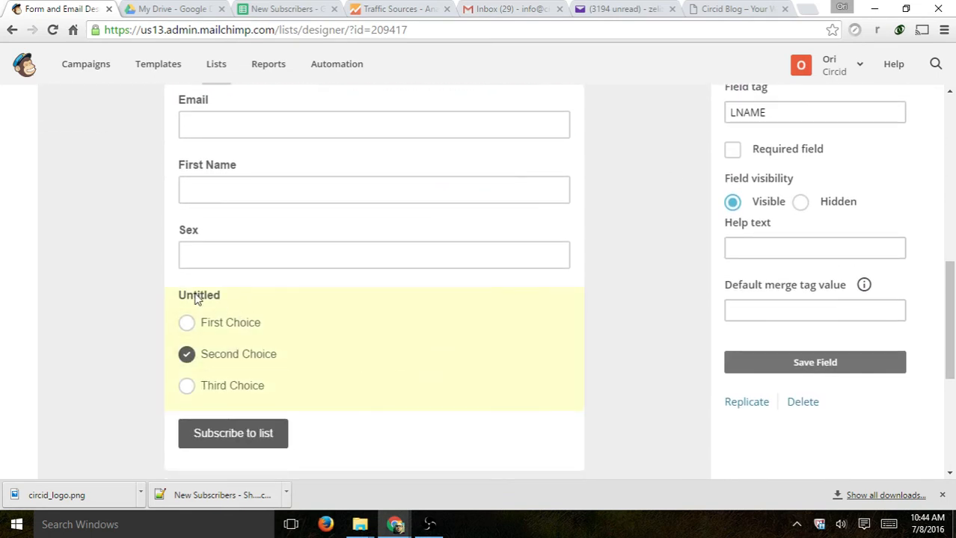
{"action": "scroll", "coordinate": [448, 383], "scroll_direction": "up", "scroll_amount": 2}
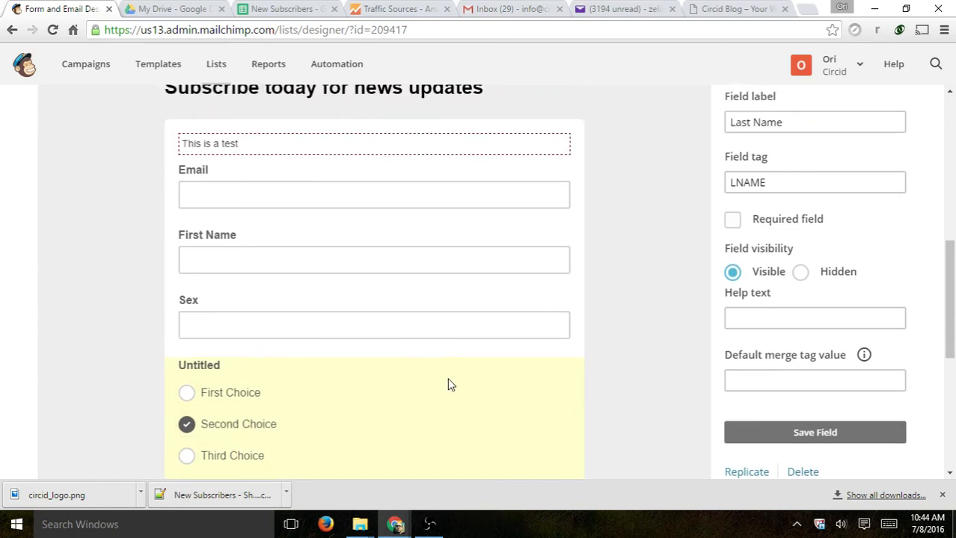
{"action": "scroll", "coordinate": [443, 386], "scroll_direction": "down", "scroll_amount": 2}
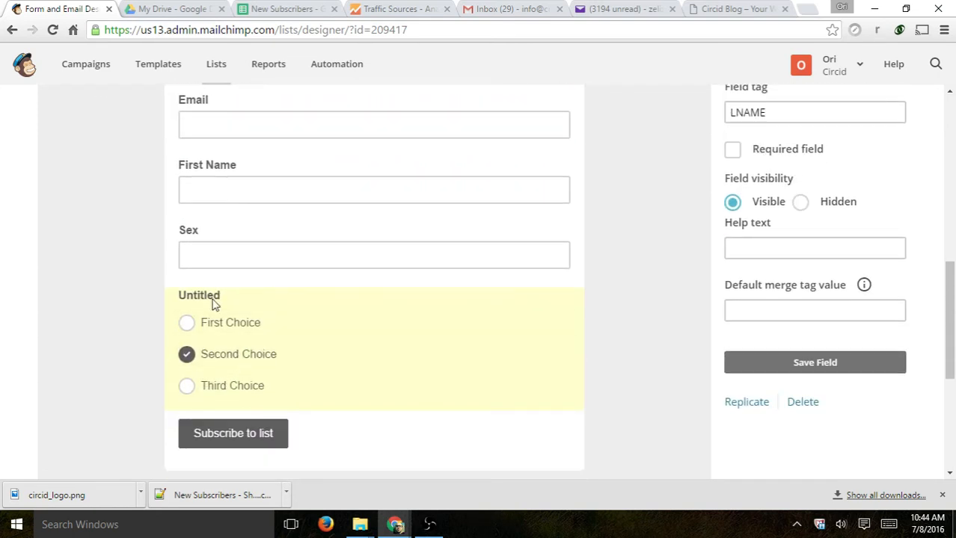
{"action": "left_click_drag", "start_coordinate": [211, 303], "coordinate": [239, 301]}
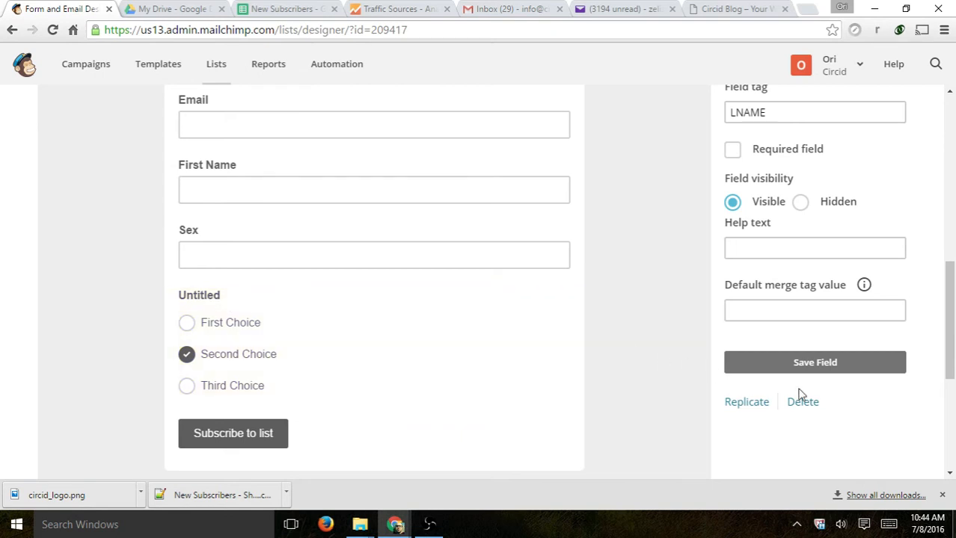
{"action": "scroll", "coordinate": [806, 248], "scroll_direction": "up", "scroll_amount": 1}
{"action": "scroll", "coordinate": [810, 365], "scroll_direction": "down", "scroll_amount": 1}
{"action": "scroll", "coordinate": [809, 407], "scroll_direction": "up", "scroll_amount": 3}
- Select the Sex field to view its settings
{"action": "left_click", "coordinate": [753, 187]}
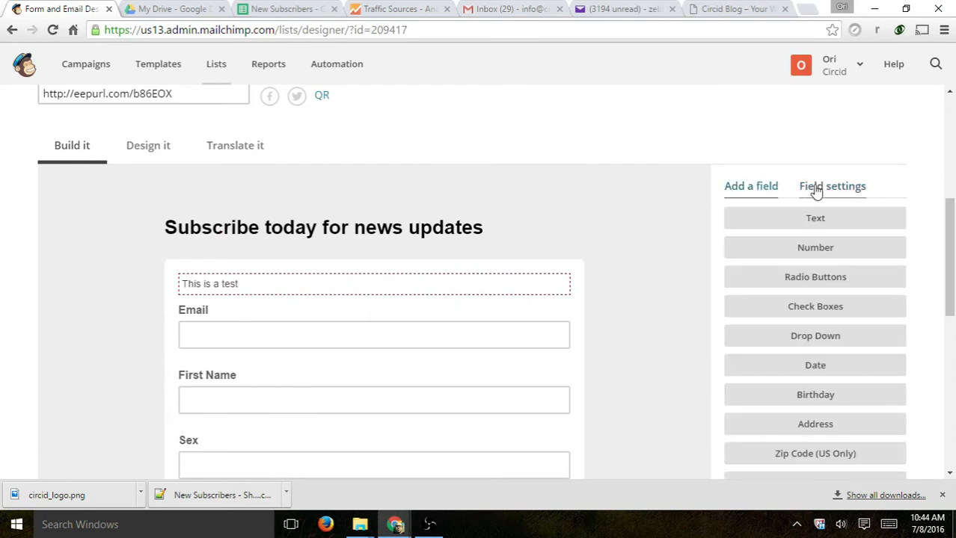
{"action": "left_click", "coordinate": [841, 193]}
{"action": "scroll", "coordinate": [453, 313], "scroll_direction": "down", "scroll_amount": 3}
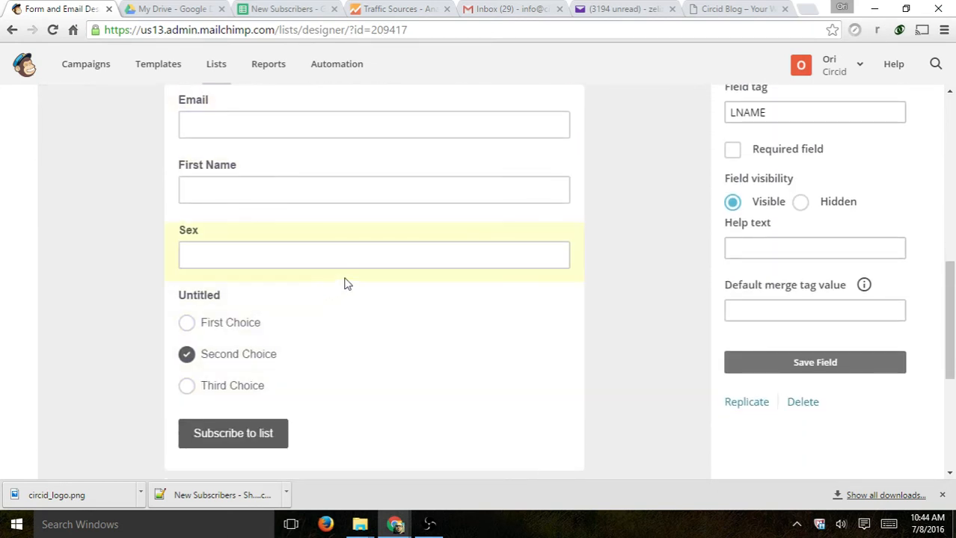
{"action": "left_click", "coordinate": [346, 282]}
{"action": "scroll", "coordinate": [433, 286], "scroll_direction": "up", "scroll_amount": 2}
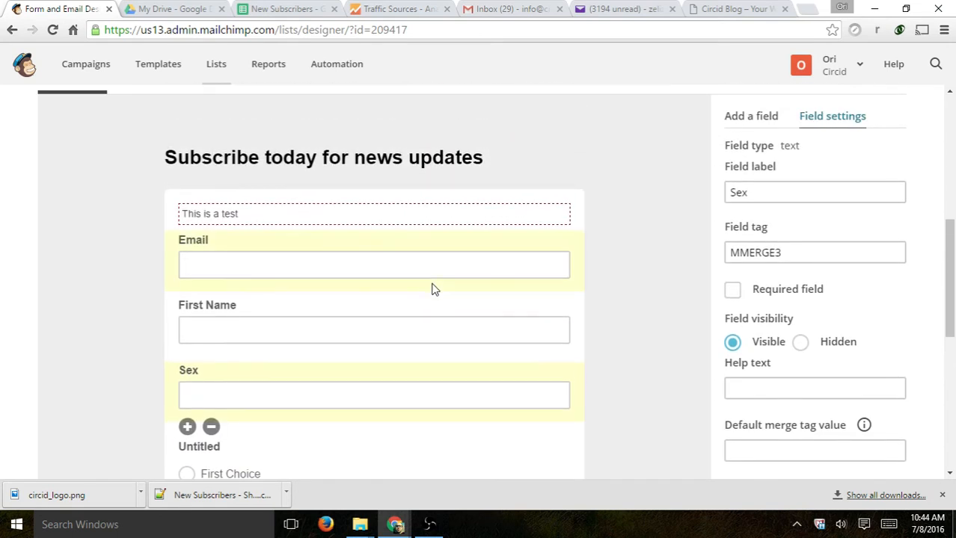
- Relabel the Untitled radio question 'How do you find out about us?'
{"action": "scroll", "coordinate": [391, 303], "scroll_direction": "down", "scroll_amount": 3}
{"action": "left_click", "coordinate": [381, 246]}
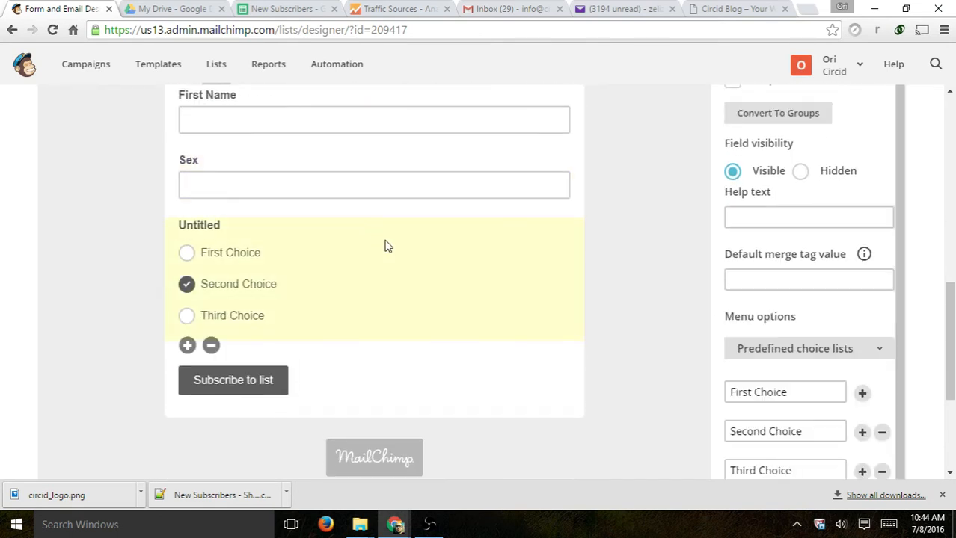
{"action": "scroll", "coordinate": [823, 288], "scroll_direction": "up", "scroll_amount": 3}
{"action": "left_click", "coordinate": [809, 195]}
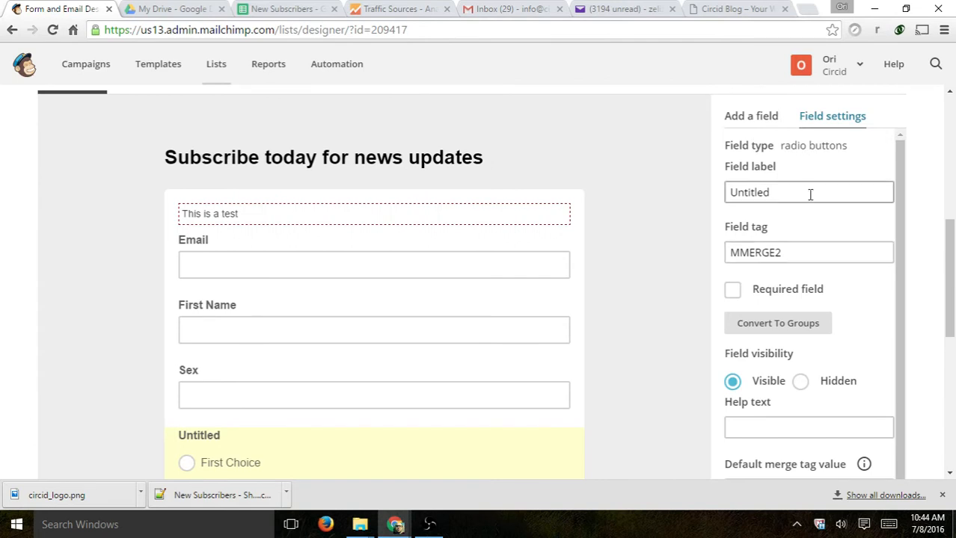
{"action": "left_click_drag", "start_coordinate": [809, 195], "coordinate": [727, 198]}
{"action": "type", "text": "Select an option"}
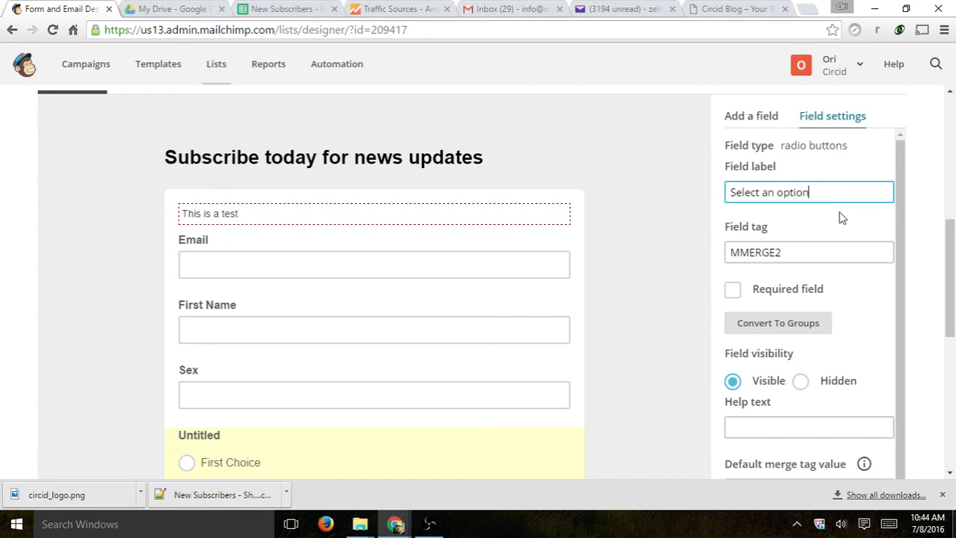
{"action": "left_click_drag", "start_coordinate": [839, 192], "coordinate": [673, 193]}
{"action": "type", "text": "H"}
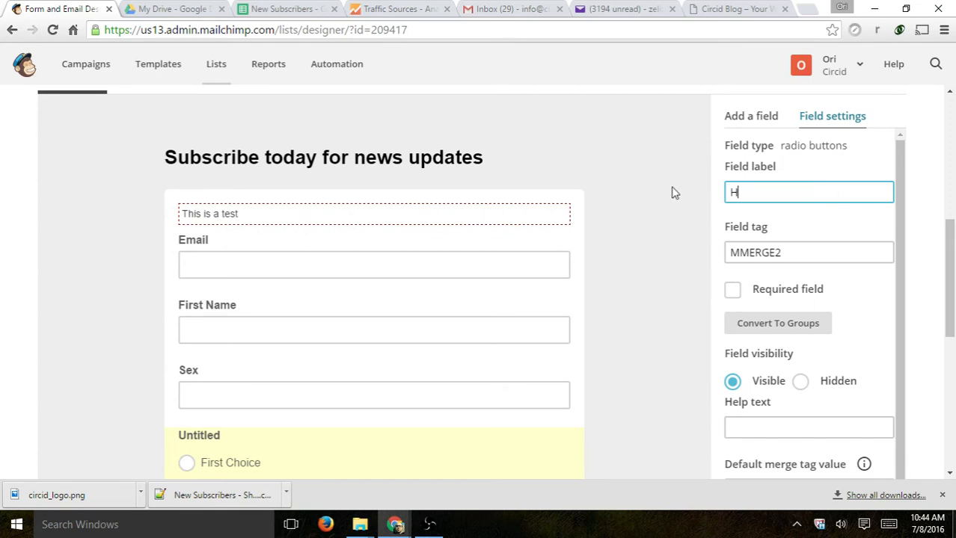
{"action": "type", "text": "ow do you find out "}
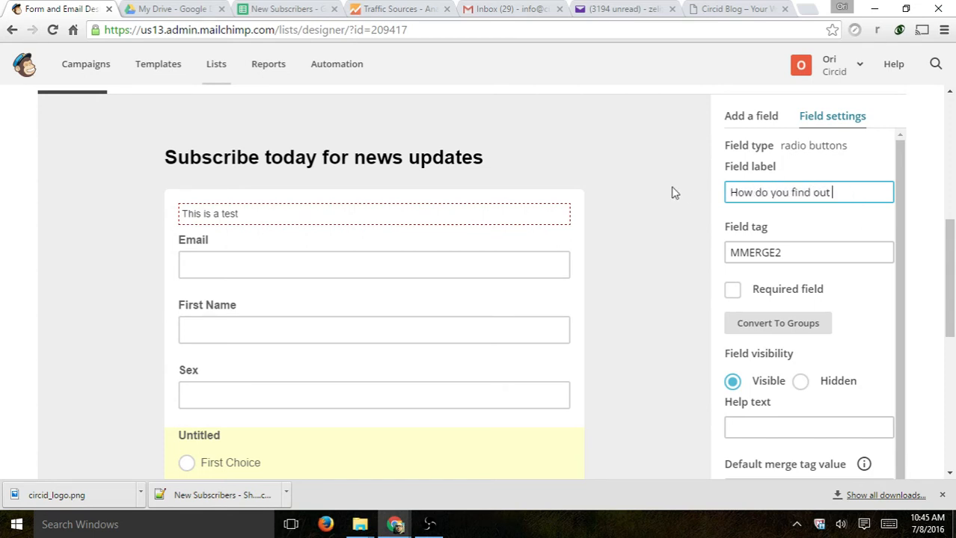
{"action": "type", "text": "about us?"}
- Rename its choices to Radio, Google and Video and save the field
{"action": "scroll", "coordinate": [815, 236], "scroll_direction": "down", "scroll_amount": 1}
{"action": "scroll", "coordinate": [818, 233], "scroll_direction": "down", "scroll_amount": 3}
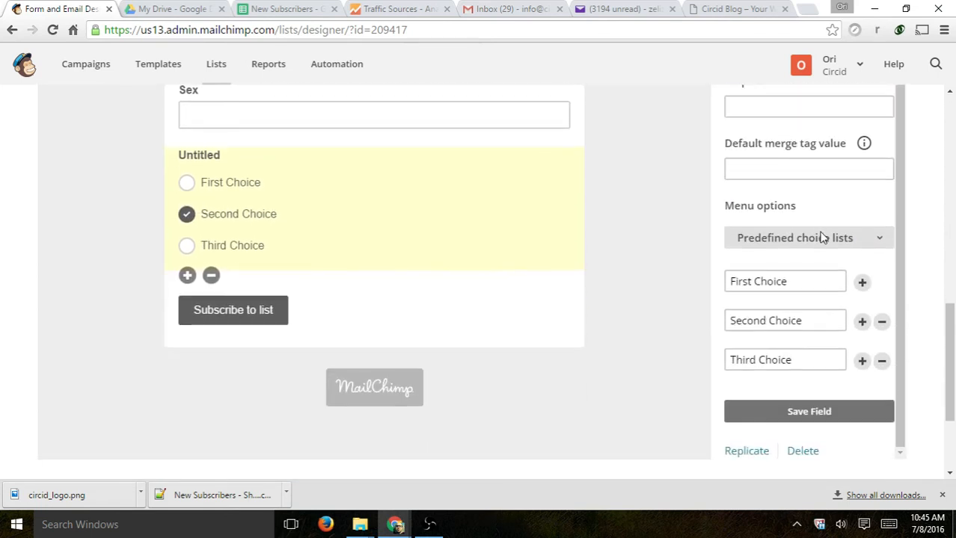
{"action": "left_click_drag", "start_coordinate": [806, 281], "coordinate": [721, 284]}
{"action": "type", "text": "R"}
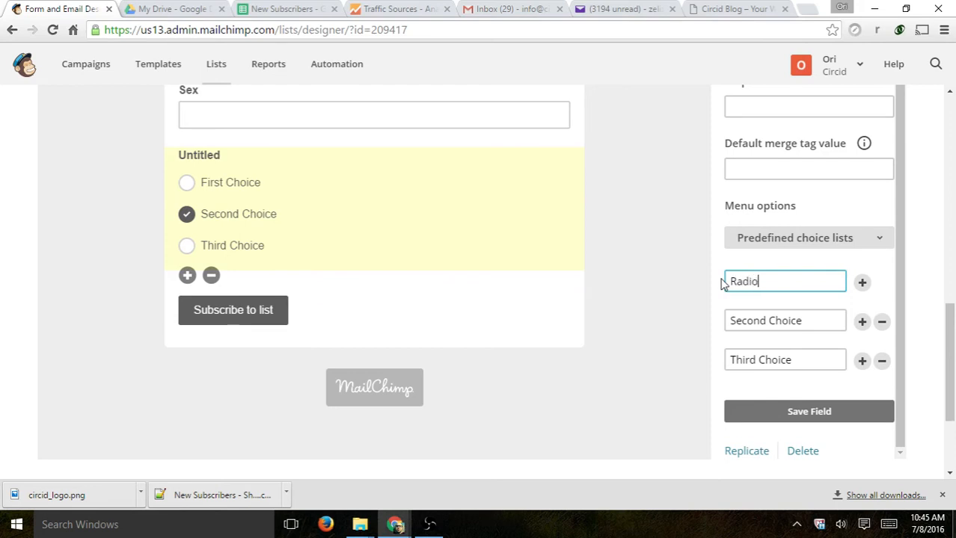
{"action": "type", "text": "adio"}
{"action": "left_click_drag", "start_coordinate": [807, 320], "coordinate": [603, 320]}
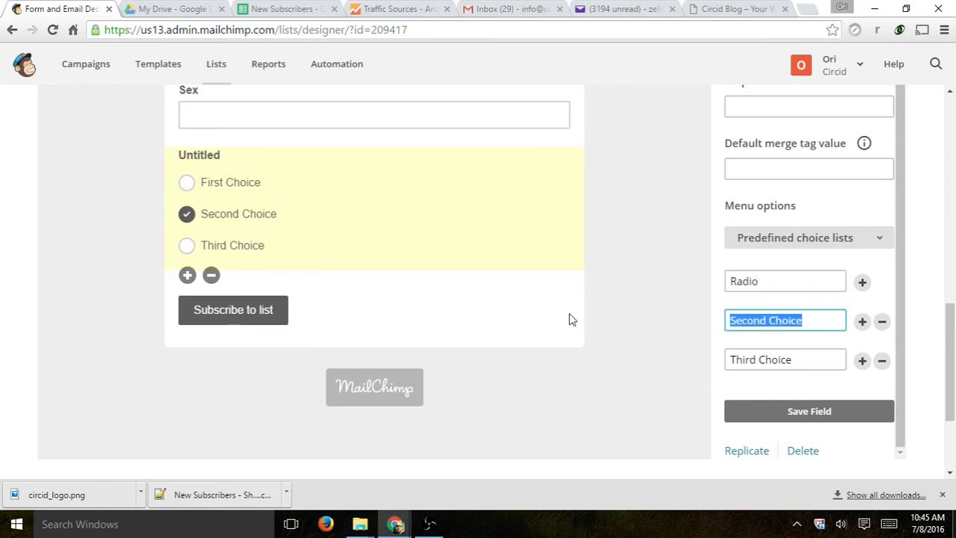
{"action": "type", "text": "Google"}
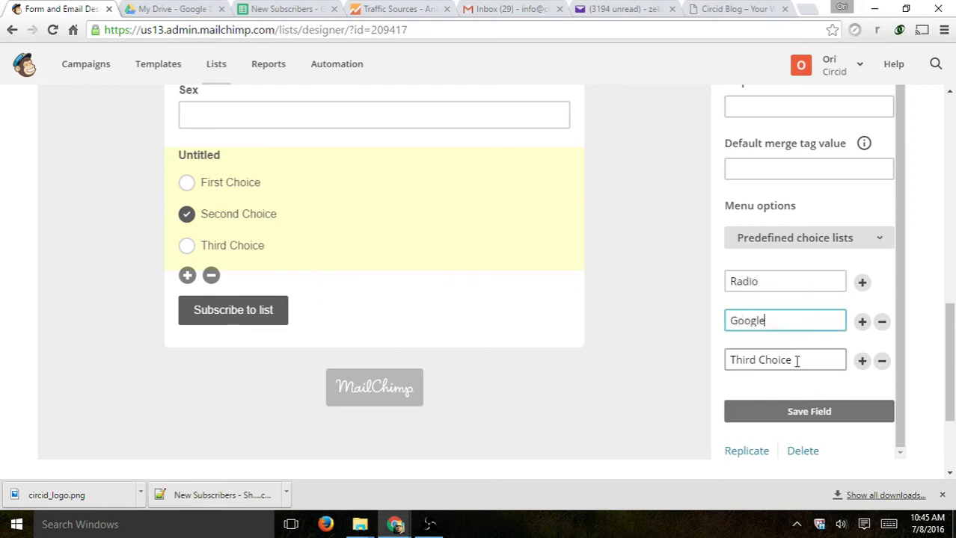
{"action": "left_click_drag", "start_coordinate": [796, 361], "coordinate": [592, 361]}
{"action": "type", "text": "Video"}
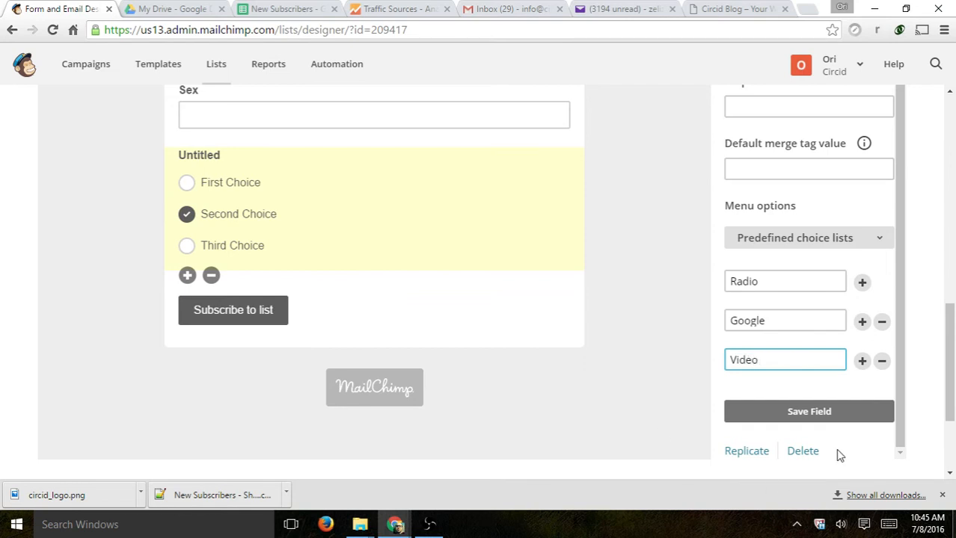
{"action": "left_click", "coordinate": [822, 418]}
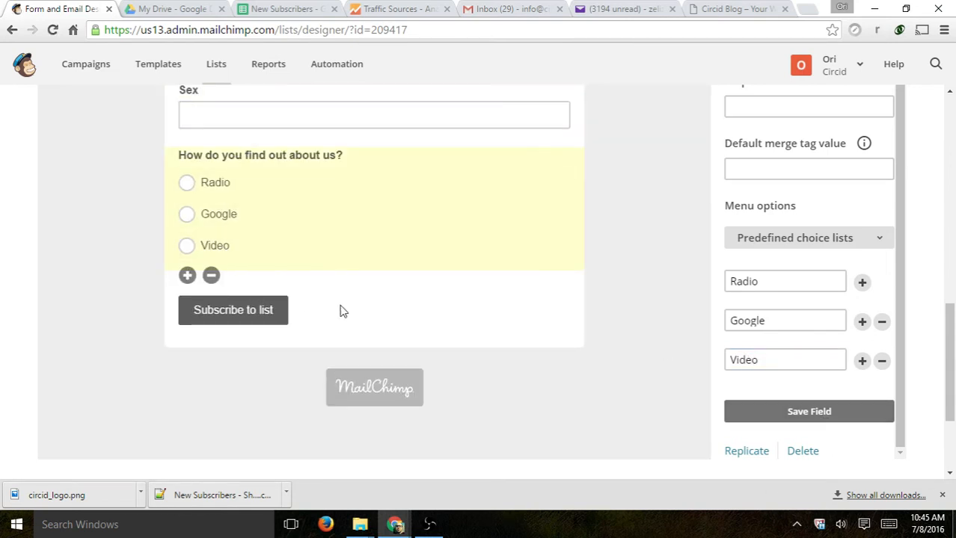
{"action": "scroll", "coordinate": [686, 360], "scroll_direction": "down", "scroll_amount": 3}
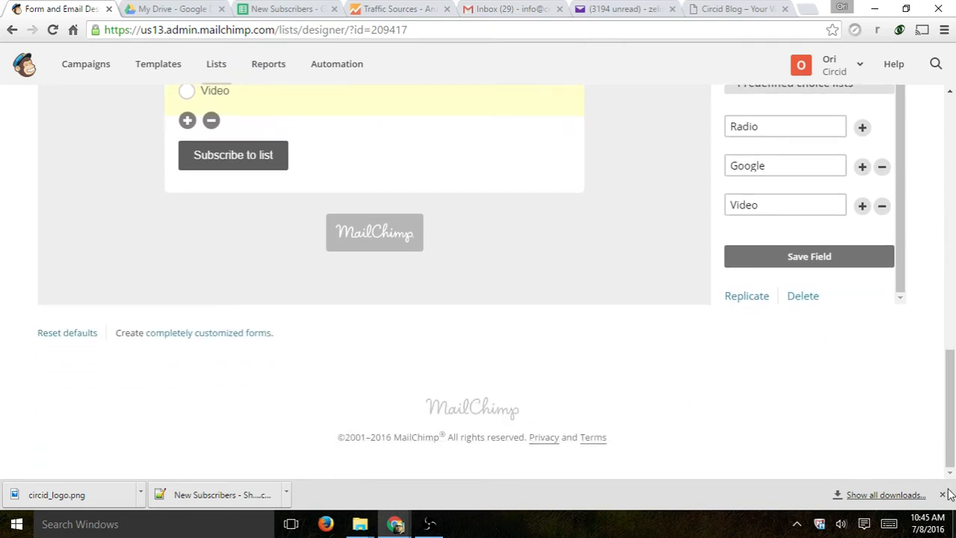
{"action": "left_click", "coordinate": [942, 500]}
{"action": "scroll", "coordinate": [863, 358], "scroll_direction": "up", "scroll_amount": 10}
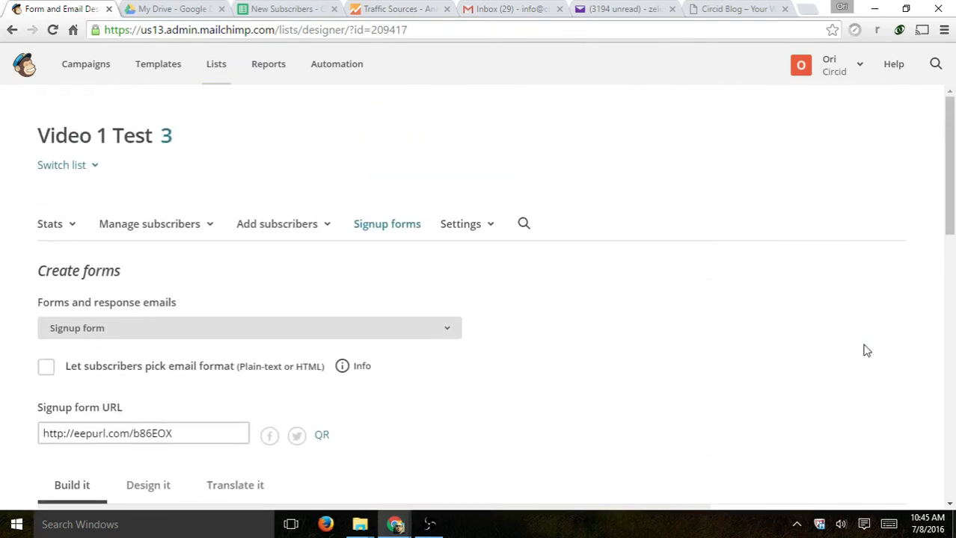
{"action": "scroll", "coordinate": [815, 317], "scroll_direction": "down", "scroll_amount": 1}
{"action": "scroll", "coordinate": [513, 226], "scroll_direction": "down", "scroll_amount": 1}
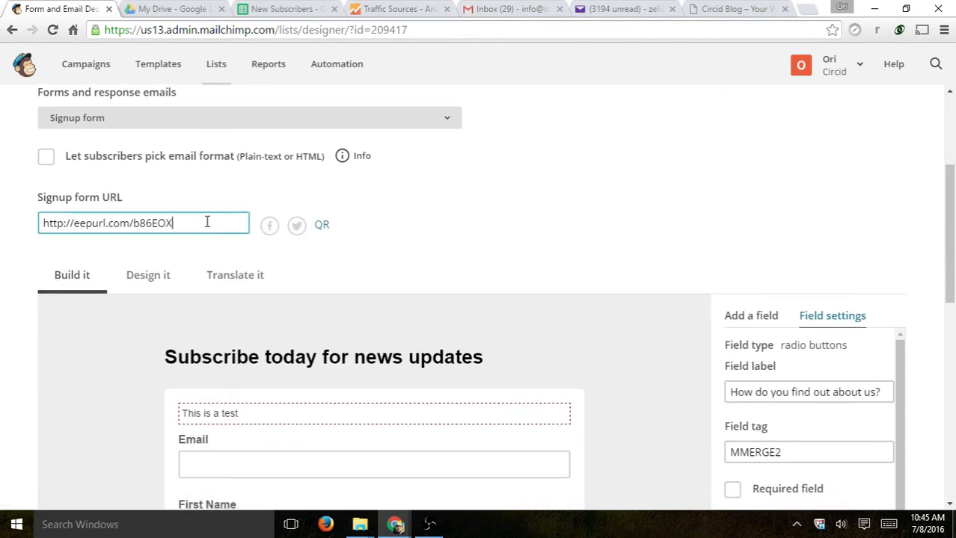
{"action": "left_click_drag", "start_coordinate": [207, 222], "coordinate": [7, 219]}
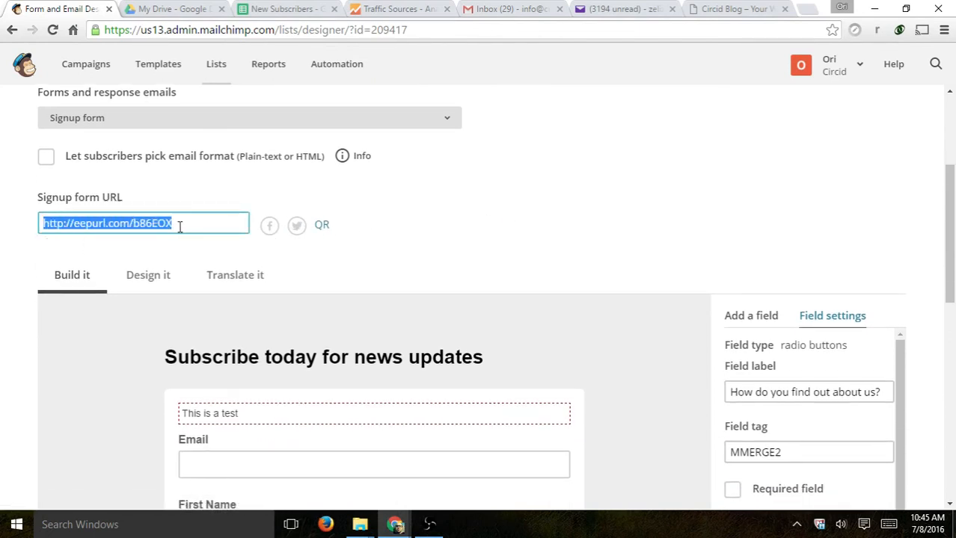
{"action": "left_click_drag", "start_coordinate": [193, 223], "coordinate": [4, 224]}
{"action": "key", "text": "ctrl+c"}
- Save the radio question field again and paste the copied URL into a new browser tab
{"action": "scroll", "coordinate": [686, 213], "scroll_direction": "down", "scroll_amount": 10}
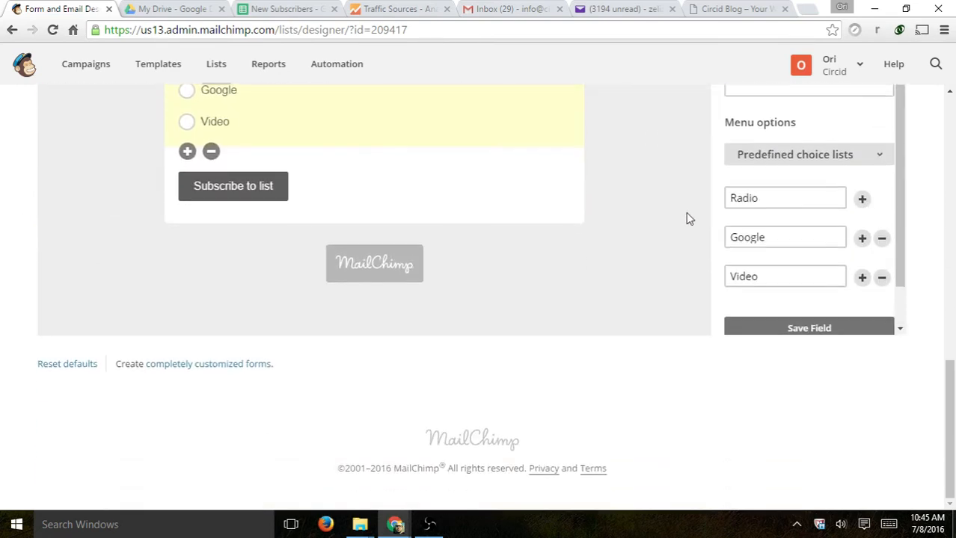
{"action": "left_click", "coordinate": [766, 327]}
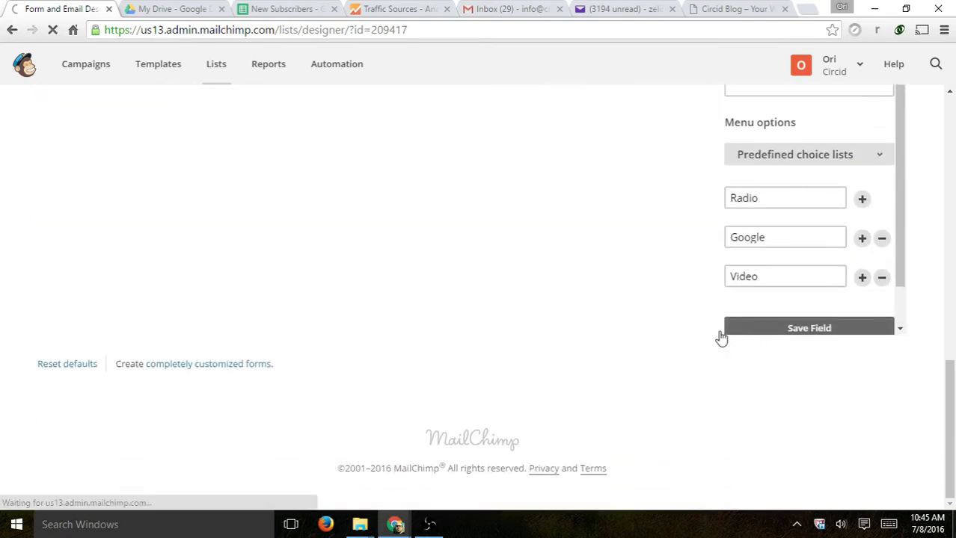
{"action": "scroll", "coordinate": [617, 318], "scroll_direction": "up", "scroll_amount": 8}
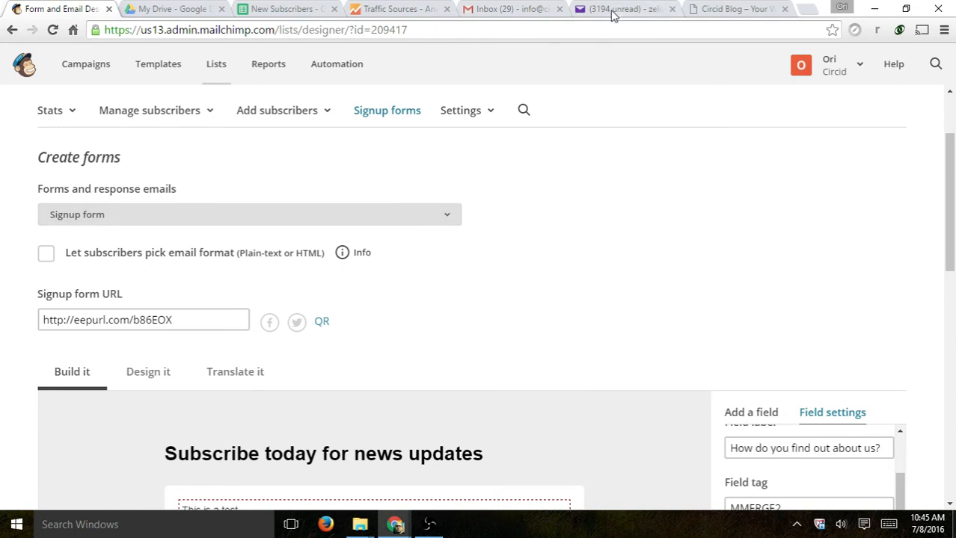
{"action": "left_click", "coordinate": [807, 12]}
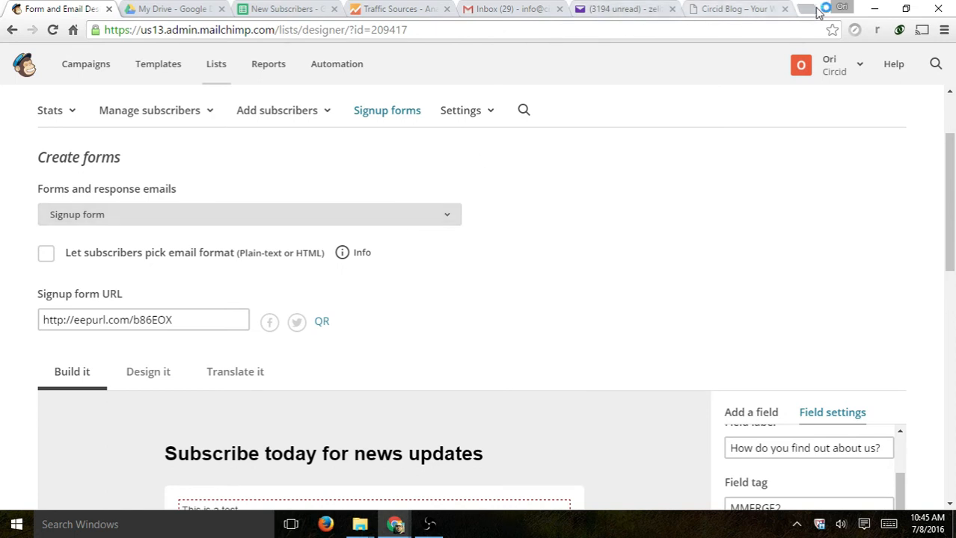
{"action": "key", "text": "ctrl+v"}
- Load the eepurl signup form, check the new question appears, and go back to the form designer
{"action": "key", "text": "Return"}
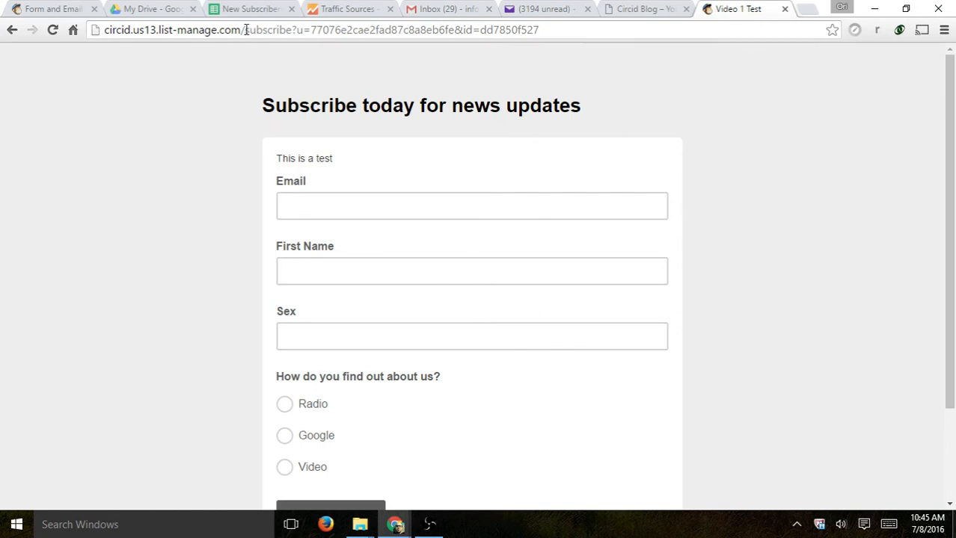
{"action": "left_click_drag", "start_coordinate": [246, 30], "coordinate": [68, 25]}
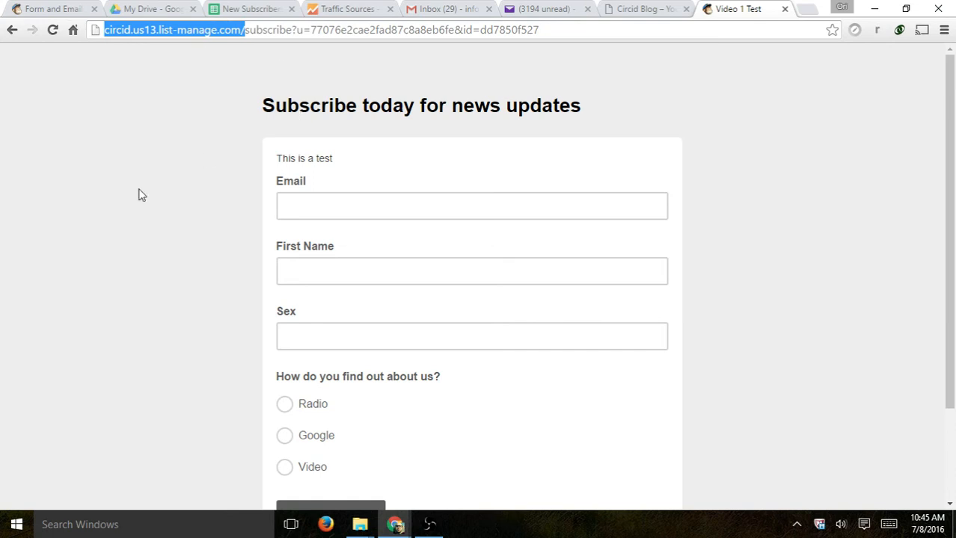
{"action": "left_click", "coordinate": [118, 202]}
{"action": "scroll", "coordinate": [469, 199], "scroll_direction": "down", "scroll_amount": 3}
{"action": "scroll", "coordinate": [650, 283], "scroll_direction": "up", "scroll_amount": 2}
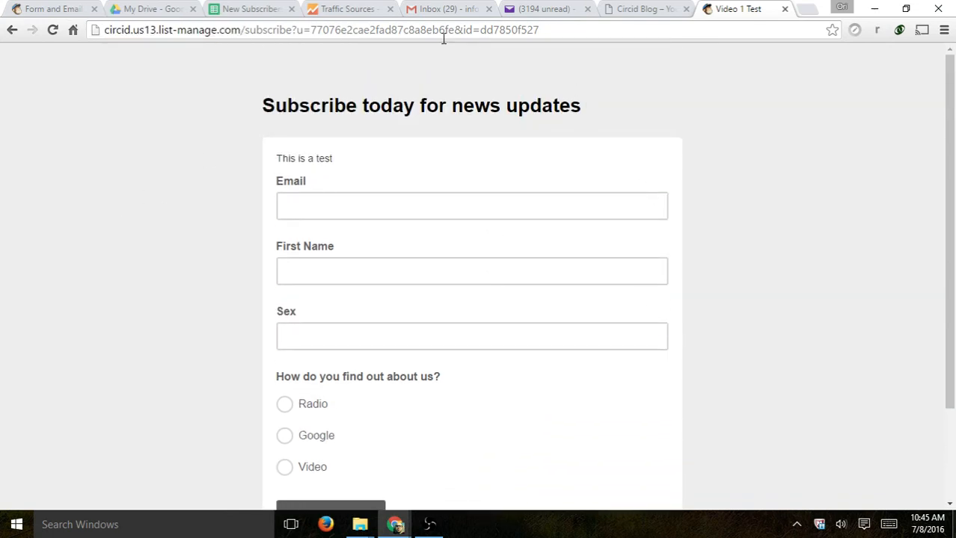
{"action": "left_click", "coordinate": [78, 8]}
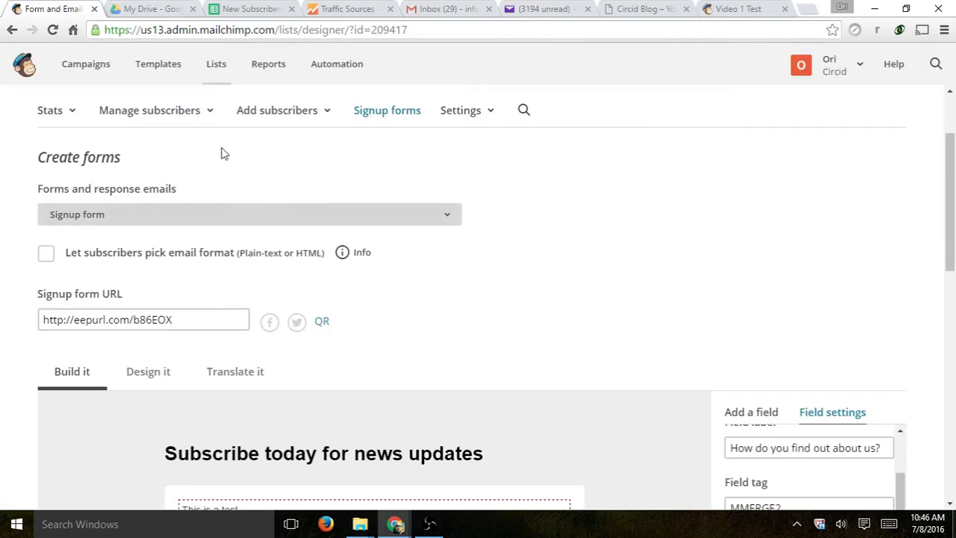
- Open Signup forms > Embedded forms for the Video 1 Test list
{"action": "left_click", "coordinate": [387, 111]}
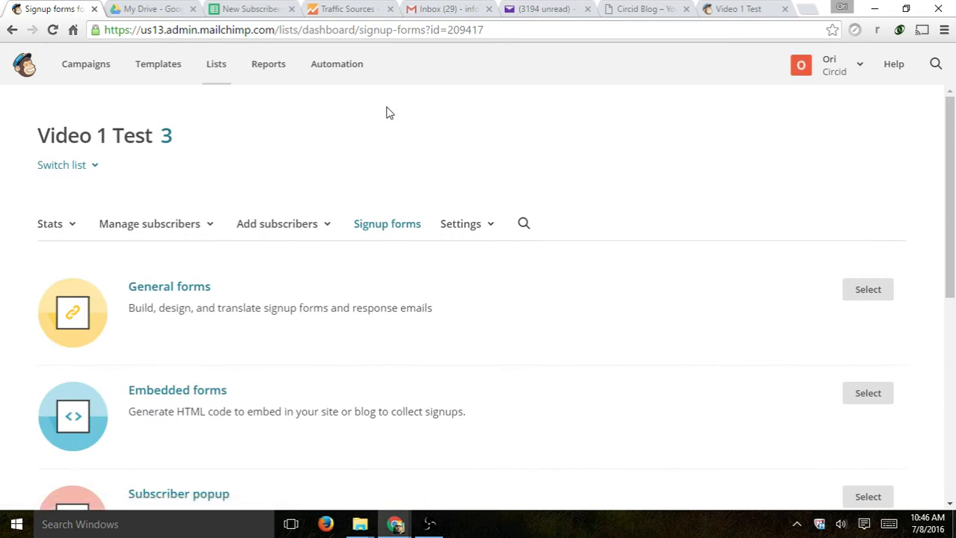
{"action": "scroll", "coordinate": [427, 158], "scroll_direction": "down", "scroll_amount": 2}
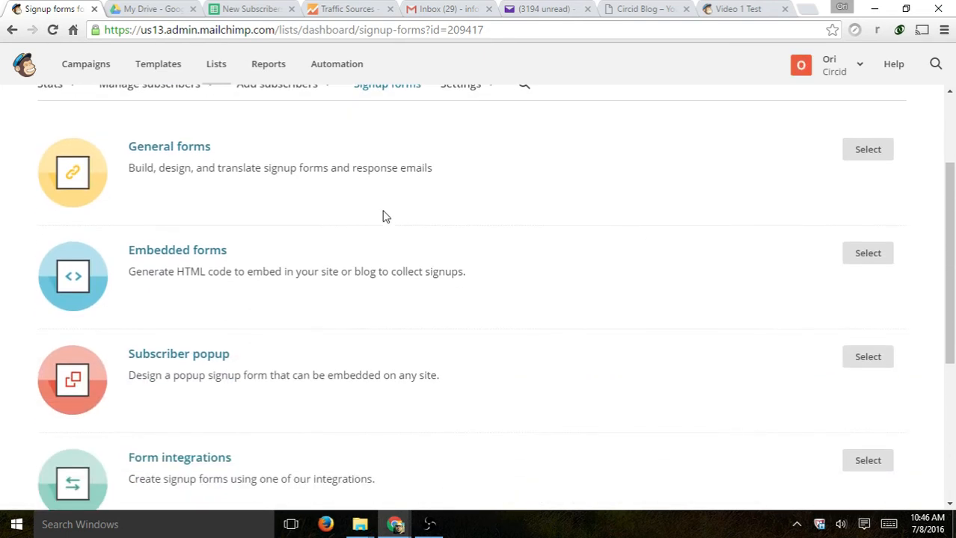
{"action": "left_click", "coordinate": [177, 251]}
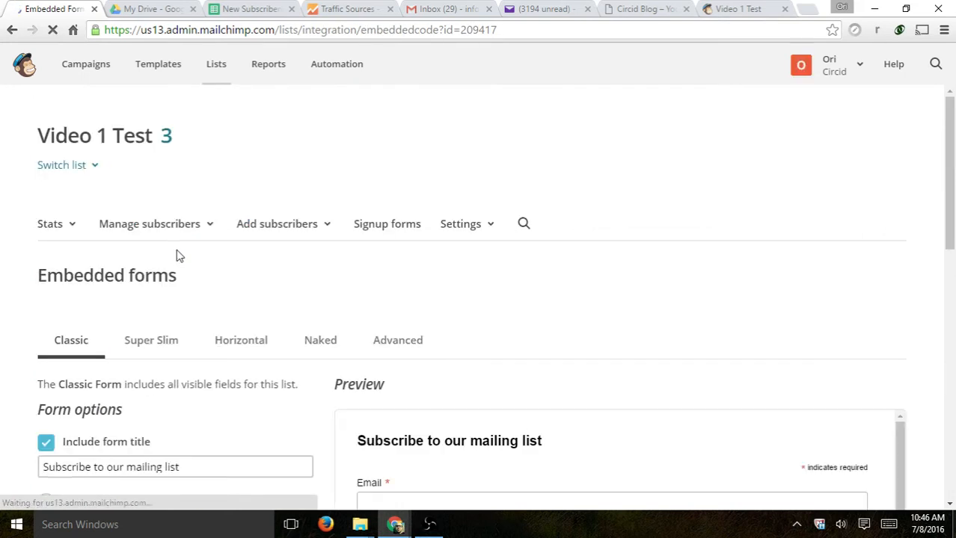
{"action": "scroll", "coordinate": [578, 247], "scroll_direction": "down", "scroll_amount": 2}
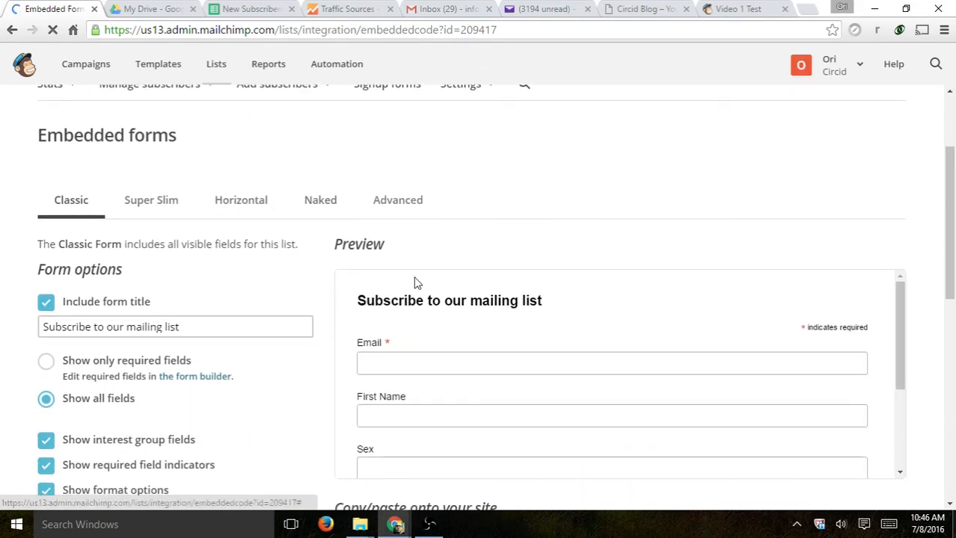
{"action": "scroll", "coordinate": [528, 325], "scroll_direction": "down", "scroll_amount": 4}
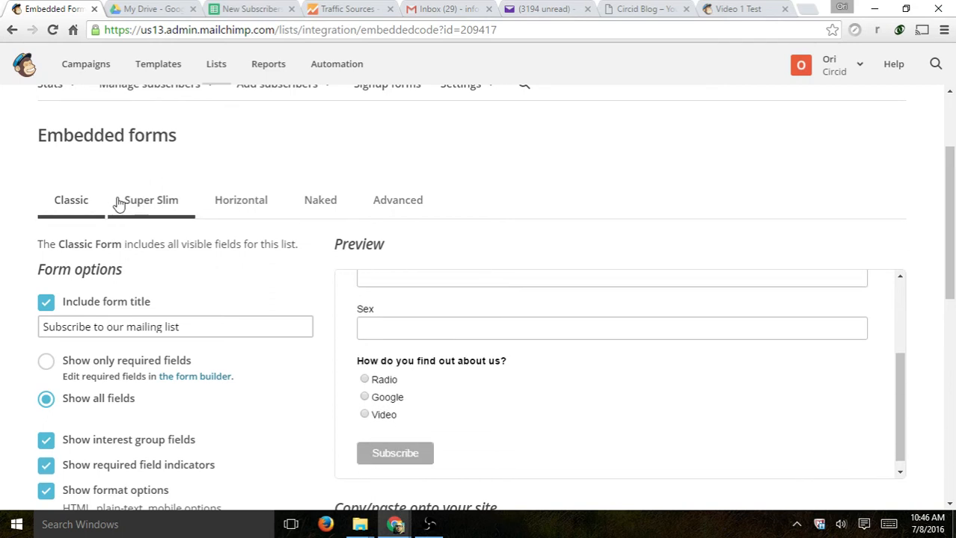
- Preview the Super Slim, Horizontal, Naked and Advanced embed form styles
{"action": "left_click", "coordinate": [142, 203]}
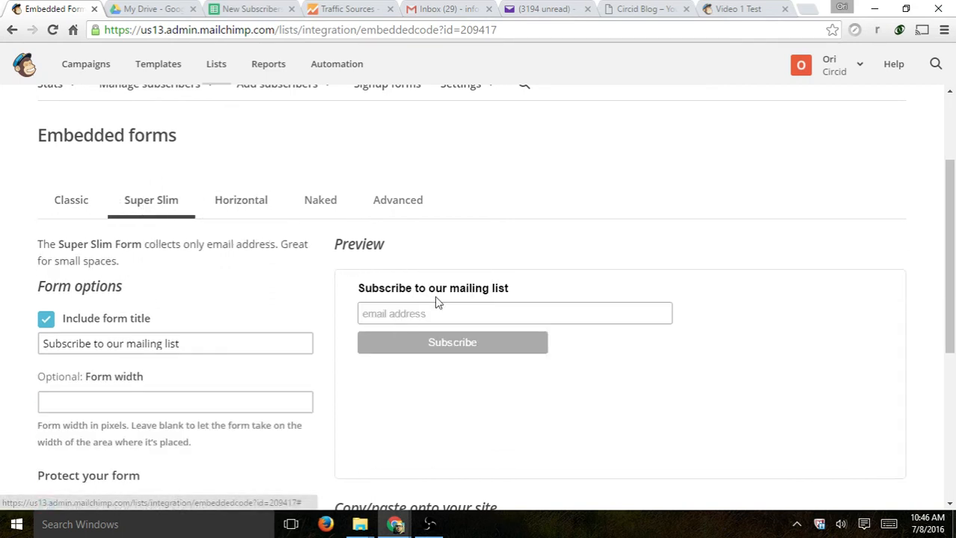
{"action": "left_click", "coordinate": [256, 198]}
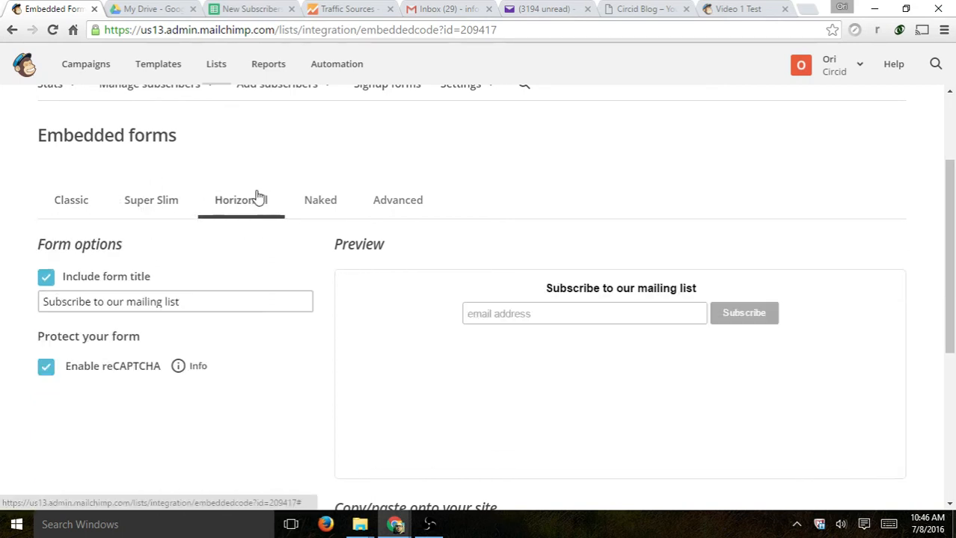
{"action": "left_click", "coordinate": [336, 201]}
{"action": "left_click", "coordinate": [396, 202]}
{"action": "scroll", "coordinate": [483, 226], "scroll_direction": "down", "scroll_amount": 2}
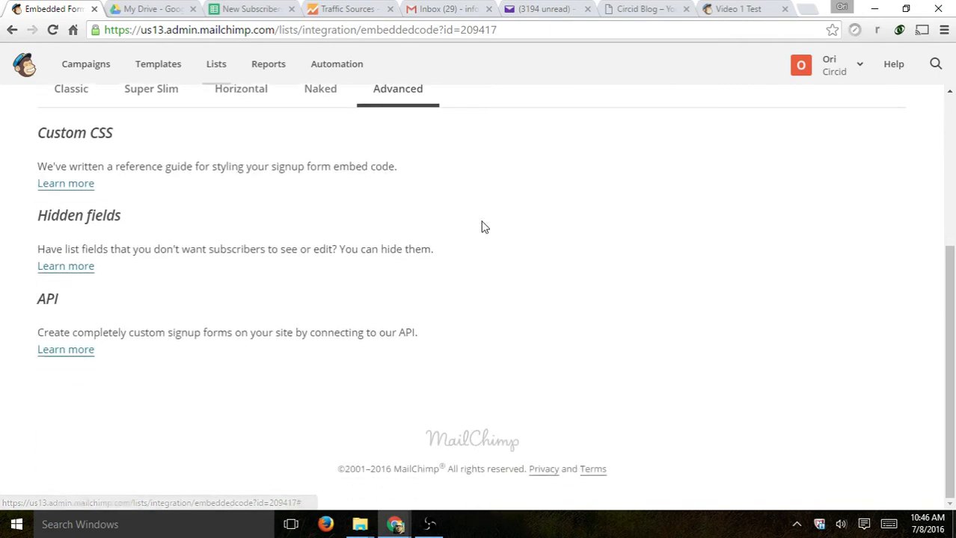
{"action": "scroll", "coordinate": [483, 226], "scroll_direction": "up", "scroll_amount": 2}
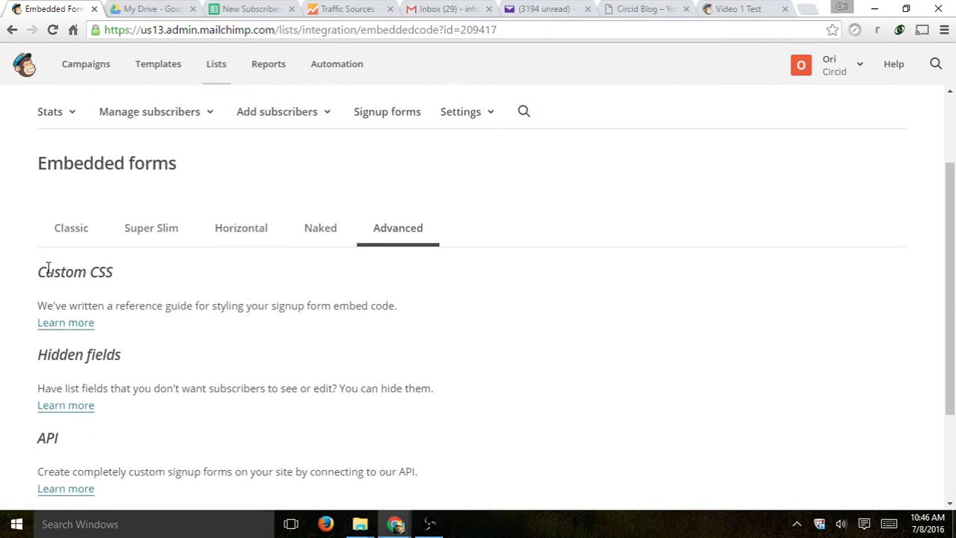
{"action": "left_click_drag", "start_coordinate": [48, 270], "coordinate": [146, 280]}
- Switch back to the Classic form and select all of its embed code
{"action": "left_click", "coordinate": [72, 228]}
{"action": "scroll", "coordinate": [469, 252], "scroll_direction": "down", "scroll_amount": 2}
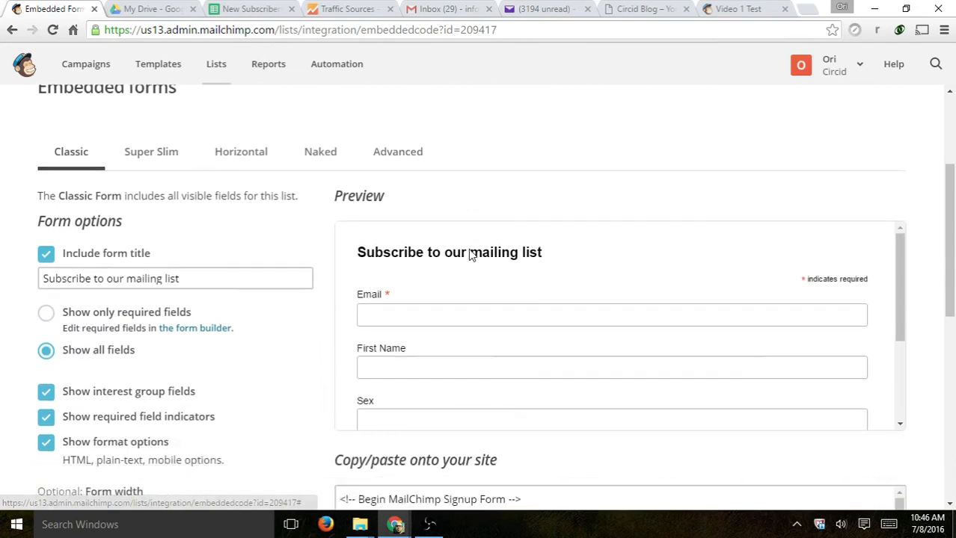
{"action": "scroll", "coordinate": [435, 263], "scroll_direction": "down", "scroll_amount": 2}
{"action": "scroll", "coordinate": [374, 276], "scroll_direction": "down", "scroll_amount": 4}
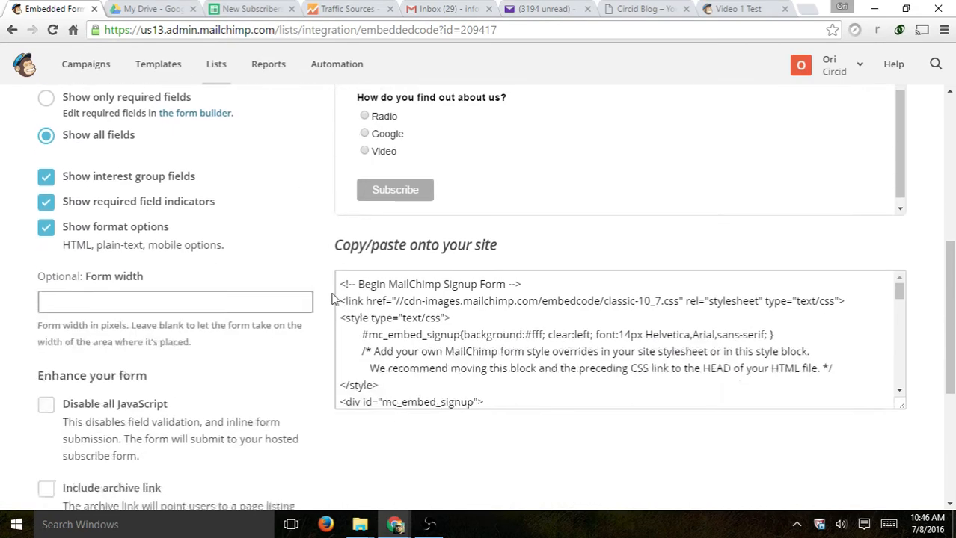
{"action": "left_click", "coordinate": [561, 257]}
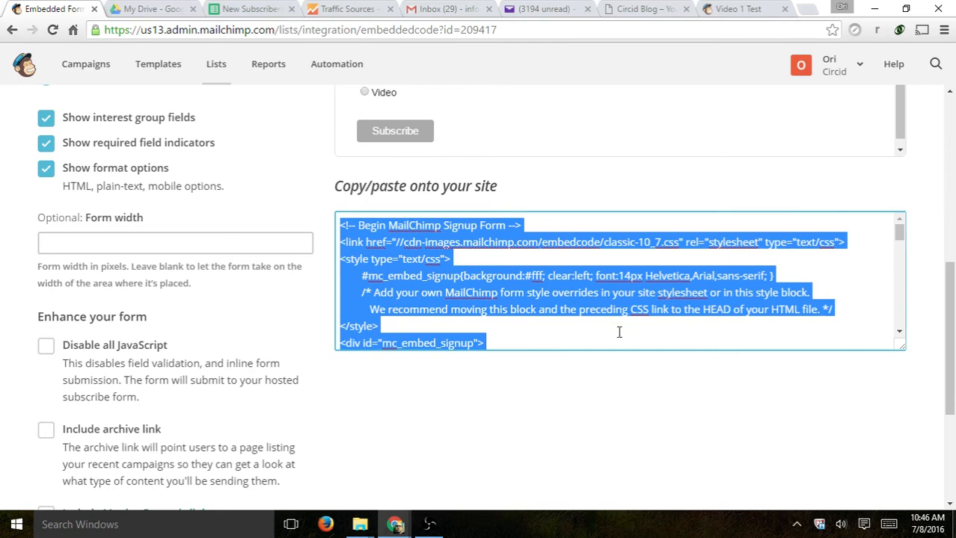
{"action": "scroll", "coordinate": [691, 416], "scroll_direction": "up", "scroll_amount": 5}
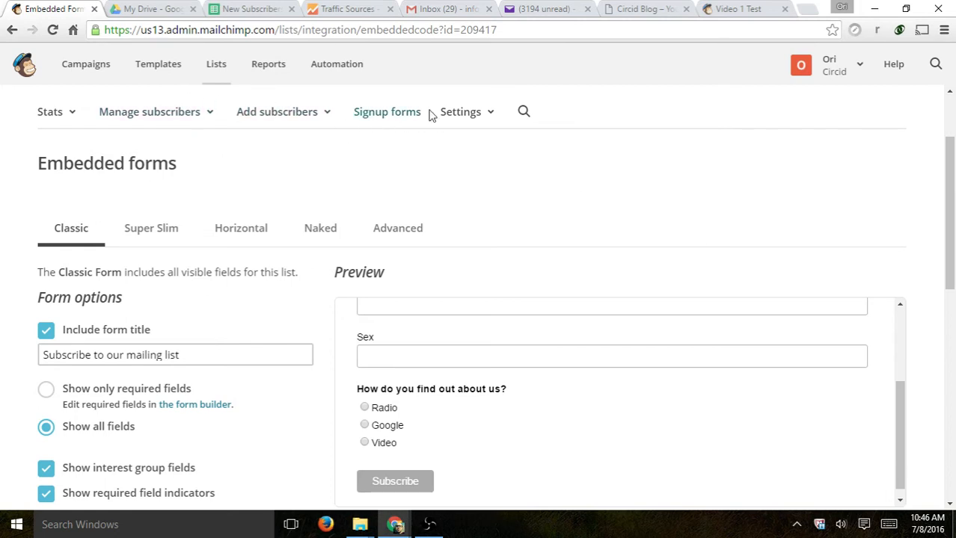
{"action": "left_click", "coordinate": [376, 110]}
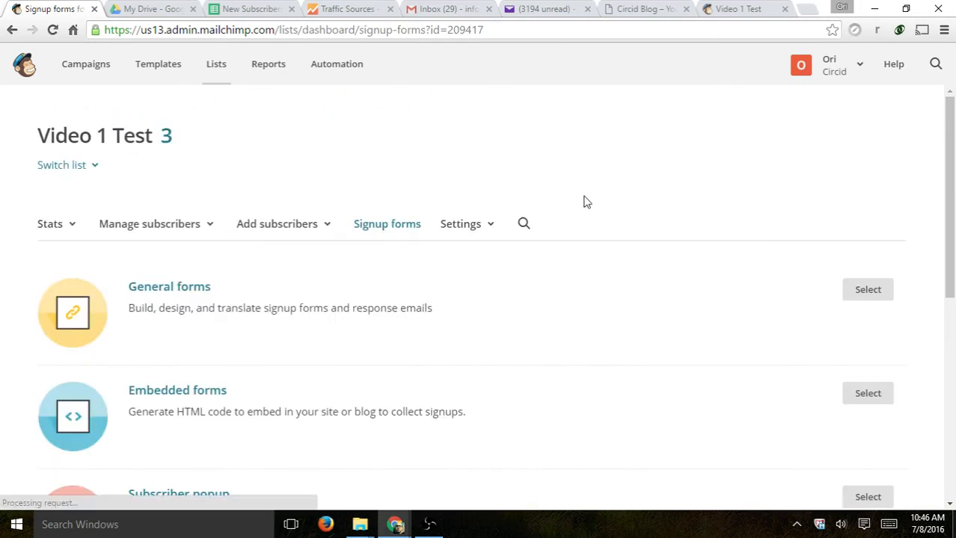
{"action": "scroll", "coordinate": [582, 201], "scroll_direction": "down", "scroll_amount": 4}
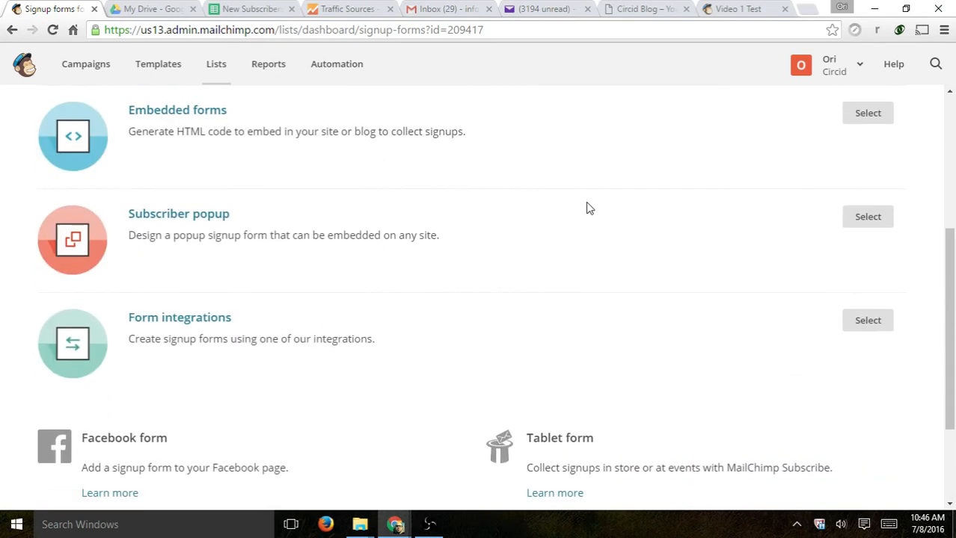
{"action": "left_click", "coordinate": [209, 220]}
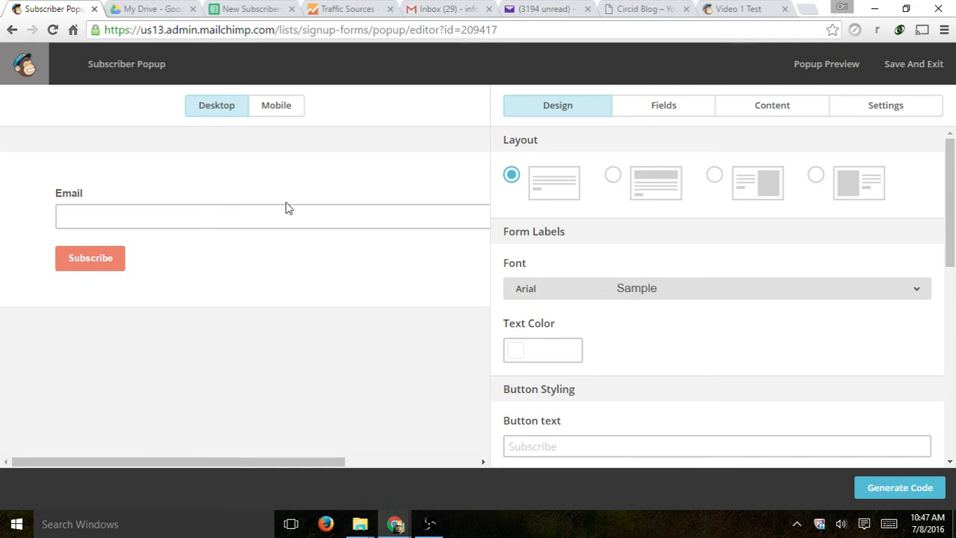
{"action": "left_click", "coordinate": [11, 31]}
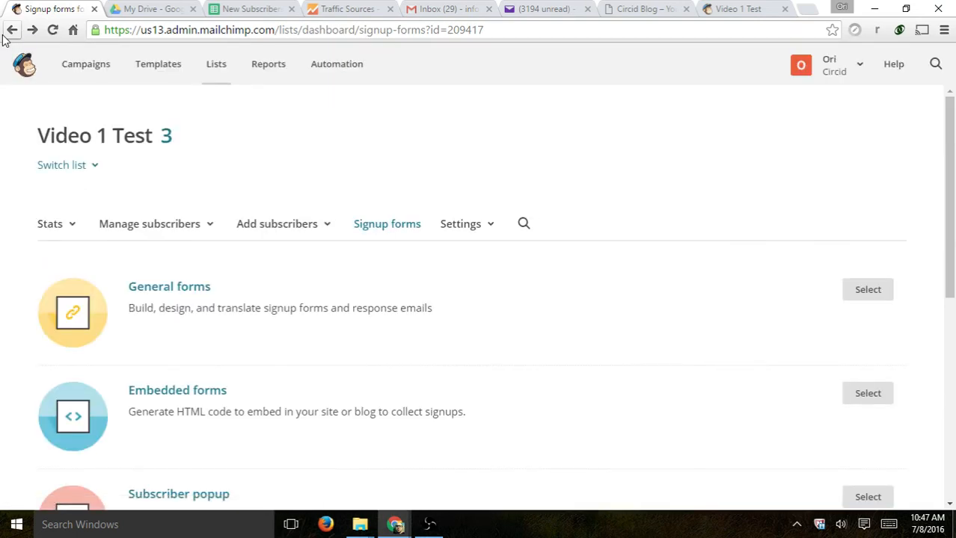
- Open Settings > List name and defaults and review the default fields
{"action": "left_click", "coordinate": [490, 226]}
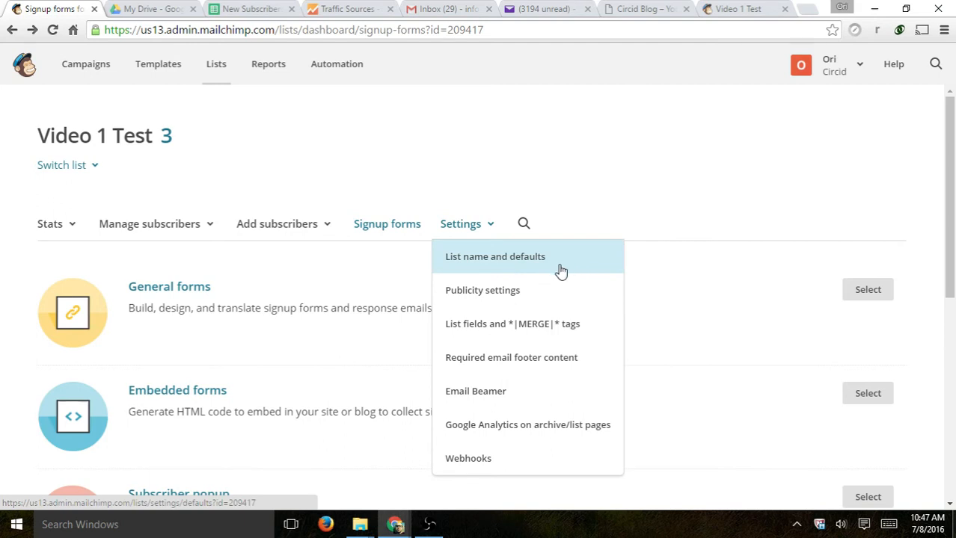
{"action": "left_click", "coordinate": [522, 260]}
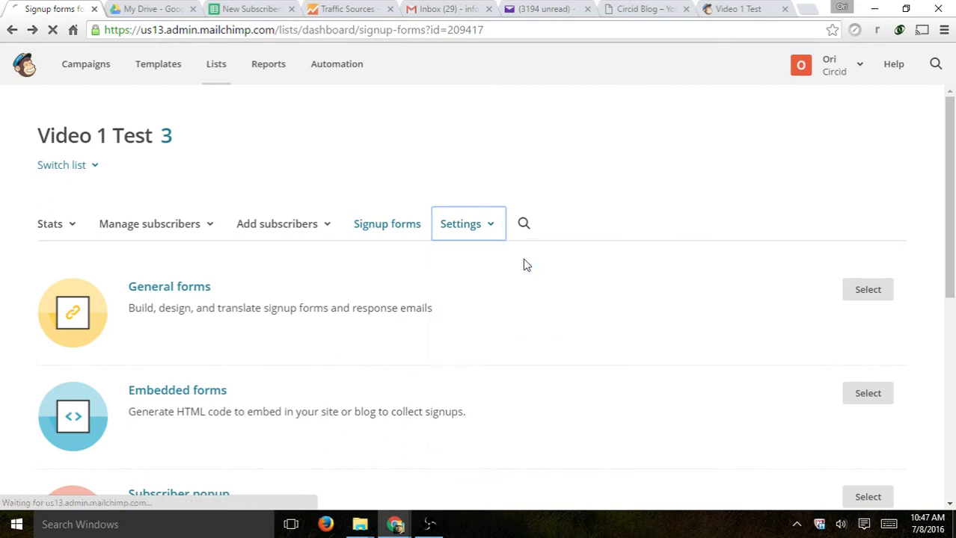
{"action": "scroll", "coordinate": [516, 246], "scroll_direction": "down", "scroll_amount": 2}
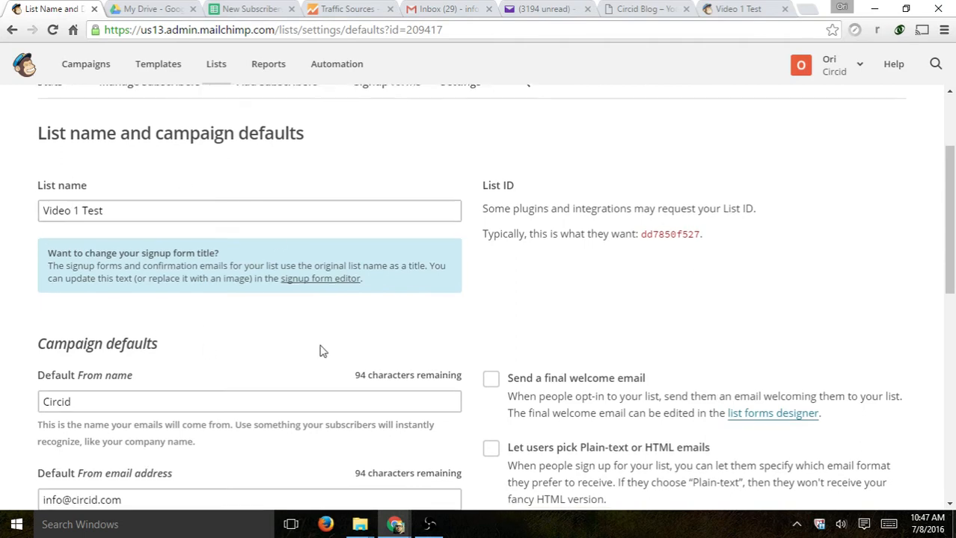
{"action": "scroll", "coordinate": [320, 351], "scroll_direction": "down", "scroll_amount": 2}
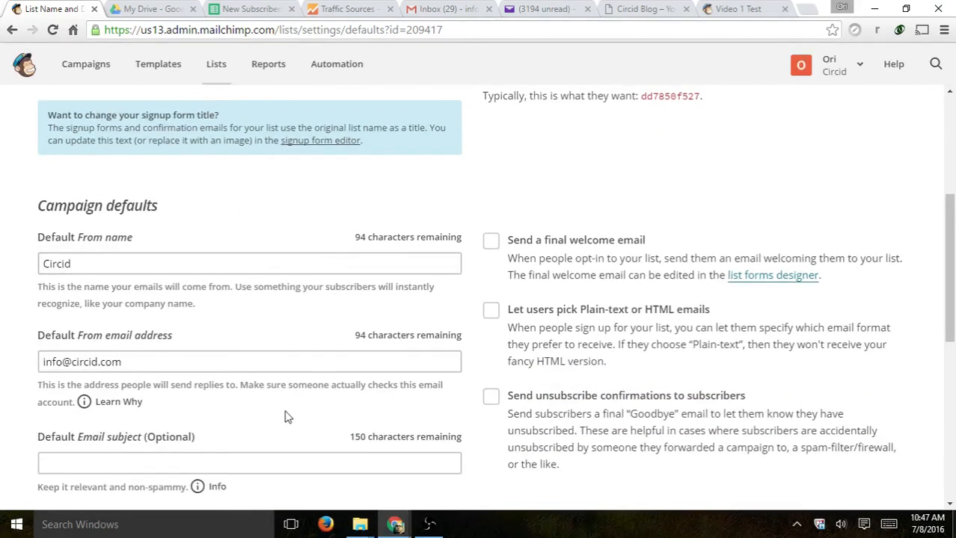
{"action": "scroll", "coordinate": [318, 412], "scroll_direction": "down", "scroll_amount": 4}
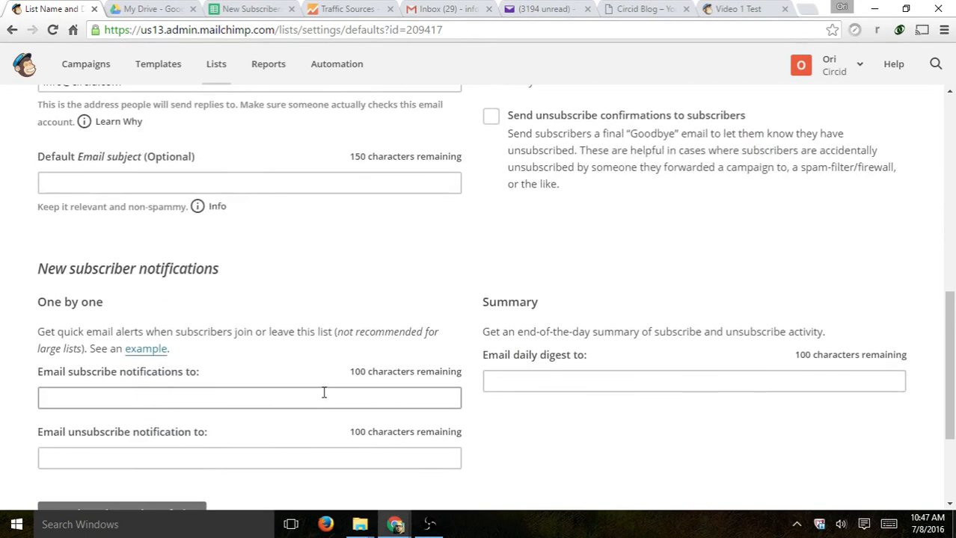
{"action": "scroll", "coordinate": [317, 356], "scroll_direction": "down", "scroll_amount": 1}
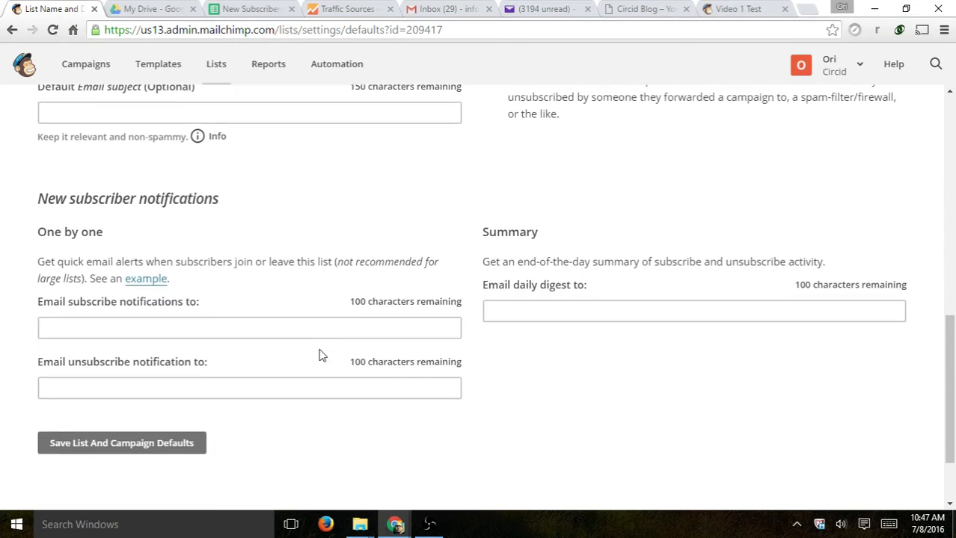
{"action": "scroll", "coordinate": [319, 355], "scroll_direction": "down", "scroll_amount": 1}
{"action": "left_click_drag", "start_coordinate": [36, 127], "coordinate": [239, 136]}
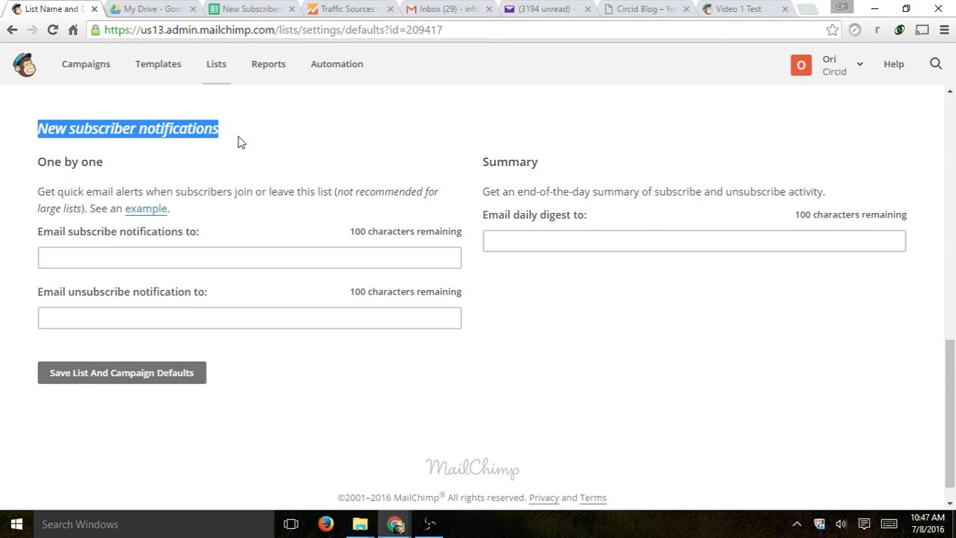
- Leave the subscribe notification email empty and toggle 'Send a final welcome email' on, then off
{"action": "left_click", "coordinate": [175, 259]}
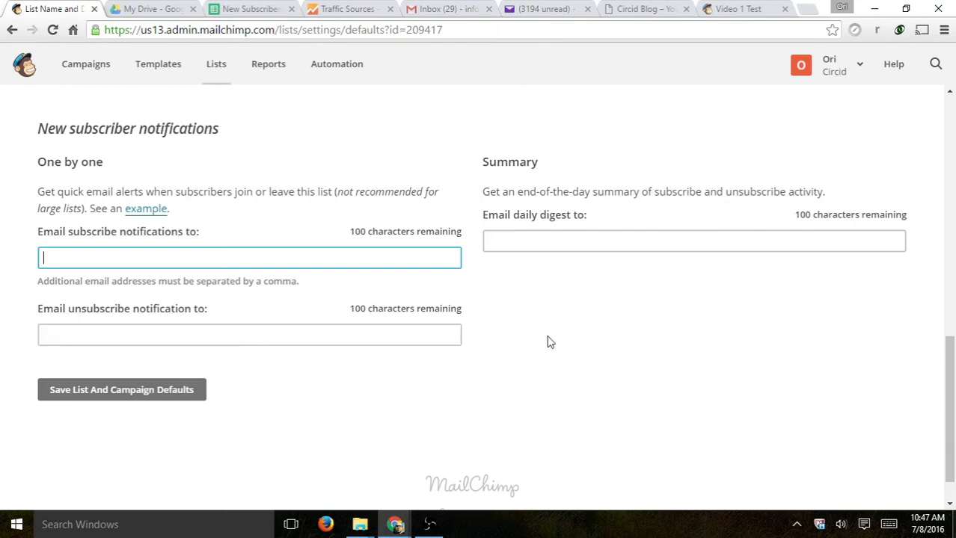
{"action": "scroll", "coordinate": [653, 355], "scroll_direction": "up", "scroll_amount": 3}
{"action": "scroll", "coordinate": [652, 356], "scroll_direction": "up", "scroll_amount": 3}
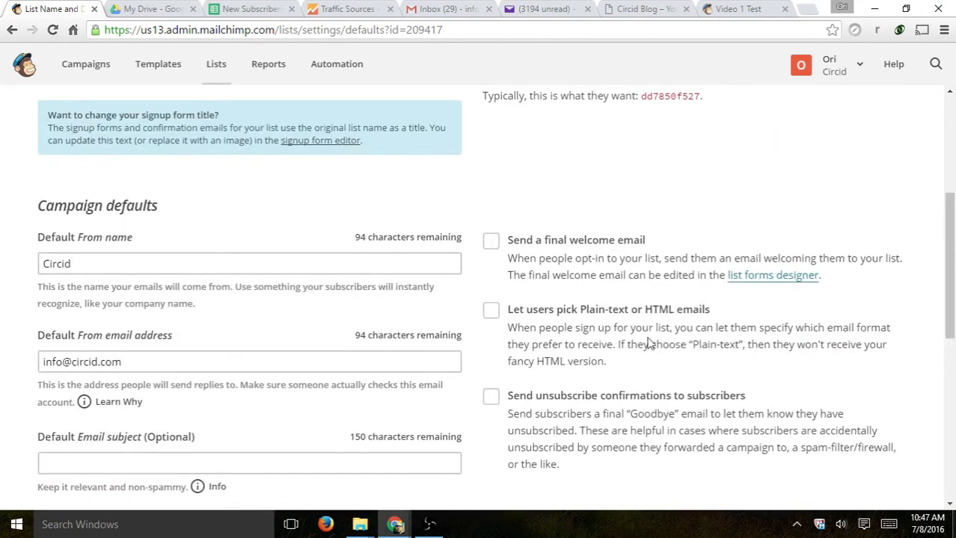
{"action": "scroll", "coordinate": [643, 348], "scroll_direction": "up", "scroll_amount": 1}
{"action": "scroll", "coordinate": [643, 349], "scroll_direction": "up", "scroll_amount": 3}
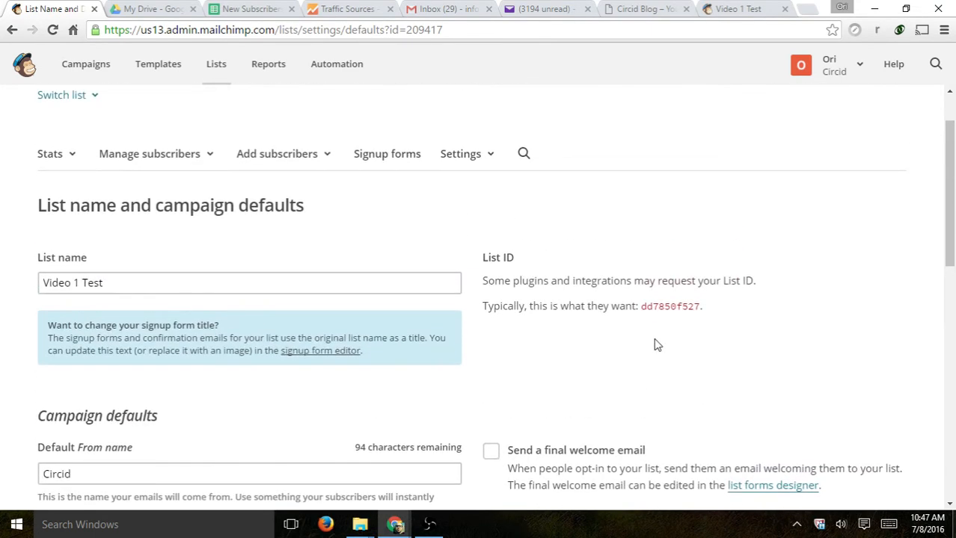
{"action": "scroll", "coordinate": [656, 337], "scroll_direction": "down", "scroll_amount": 1}
{"action": "scroll", "coordinate": [555, 312], "scroll_direction": "down", "scroll_amount": 1}
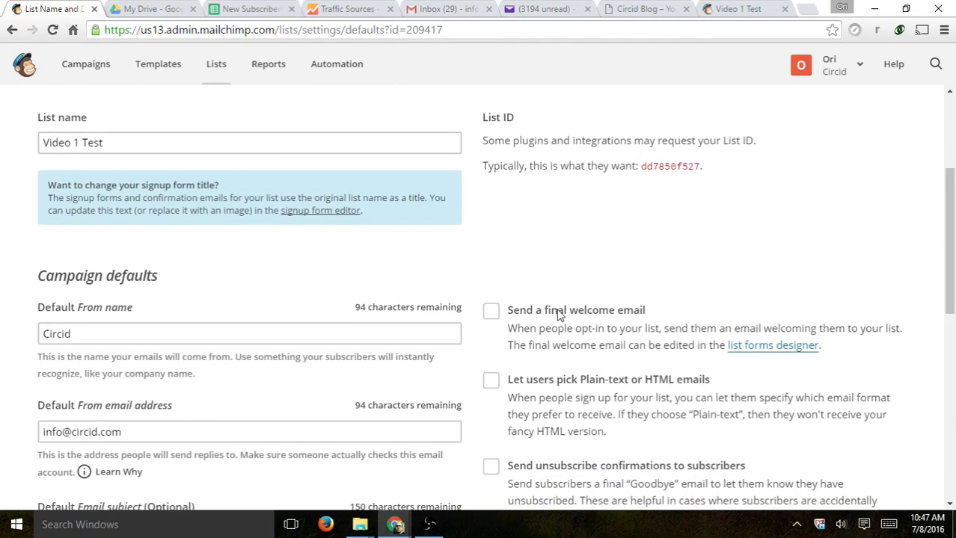
{"action": "left_click", "coordinate": [557, 314]}
{"action": "left_click", "coordinate": [579, 314]}
{"action": "scroll", "coordinate": [695, 322], "scroll_direction": "up", "scroll_amount": 3}
{"action": "left_click", "coordinate": [462, 225]}
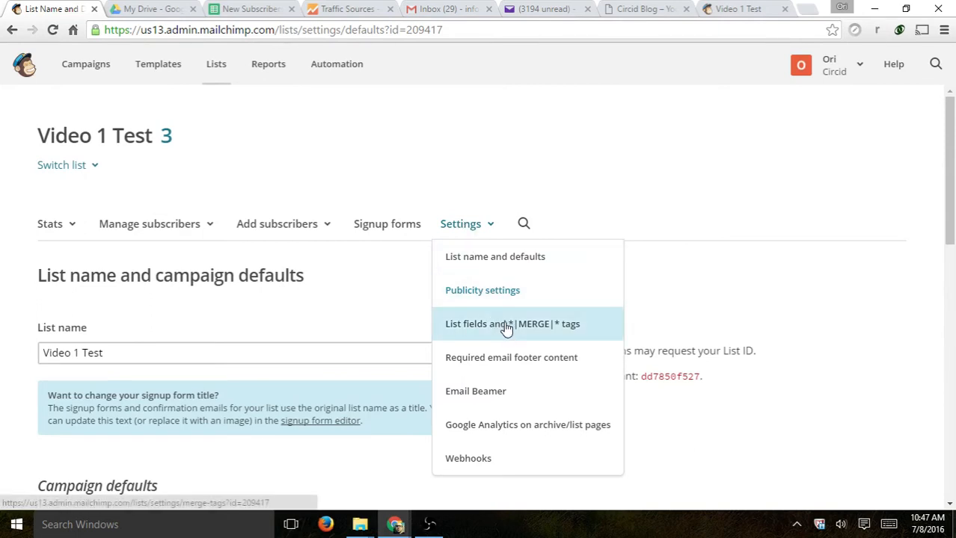
- In Publicity settings, set campaigns to public and discoverable with the archive bar active
{"action": "left_click", "coordinate": [510, 291]}
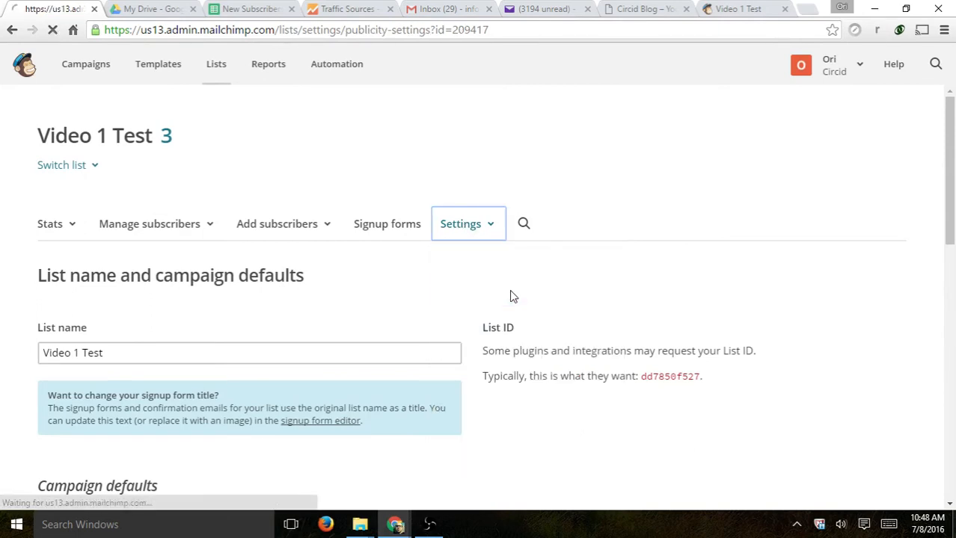
{"action": "scroll", "coordinate": [604, 287], "scroll_direction": "down", "scroll_amount": 2}
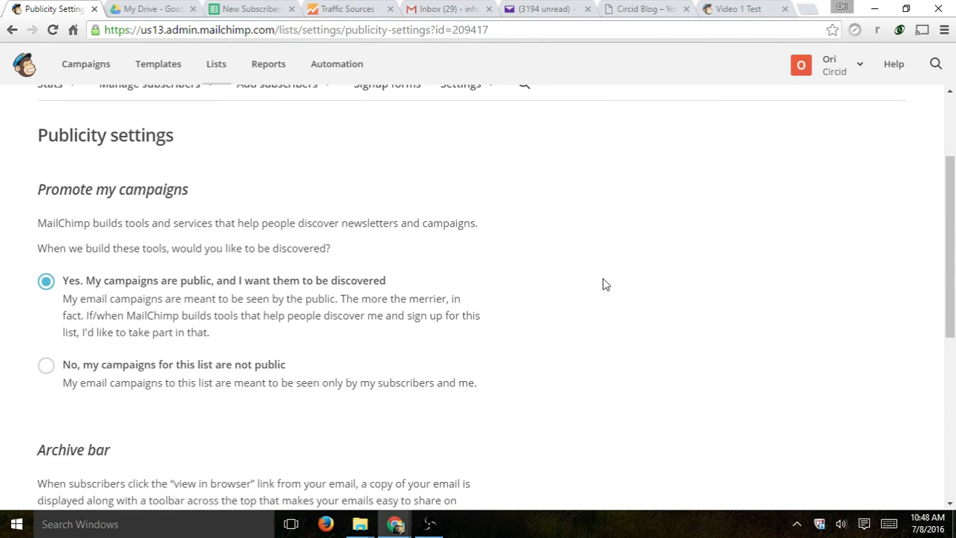
{"action": "scroll", "coordinate": [602, 284], "scroll_direction": "down", "scroll_amount": 1}
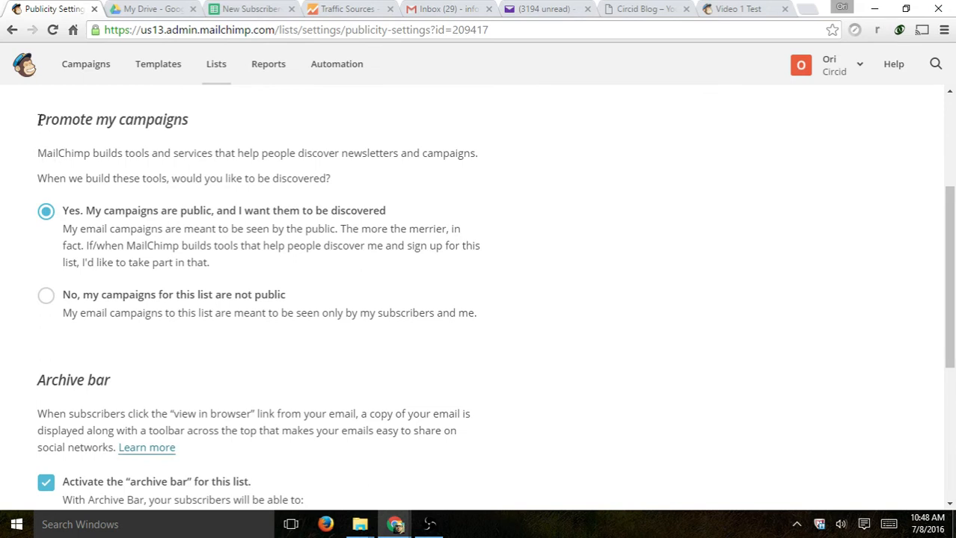
{"action": "left_click_drag", "start_coordinate": [38, 120], "coordinate": [204, 124]}
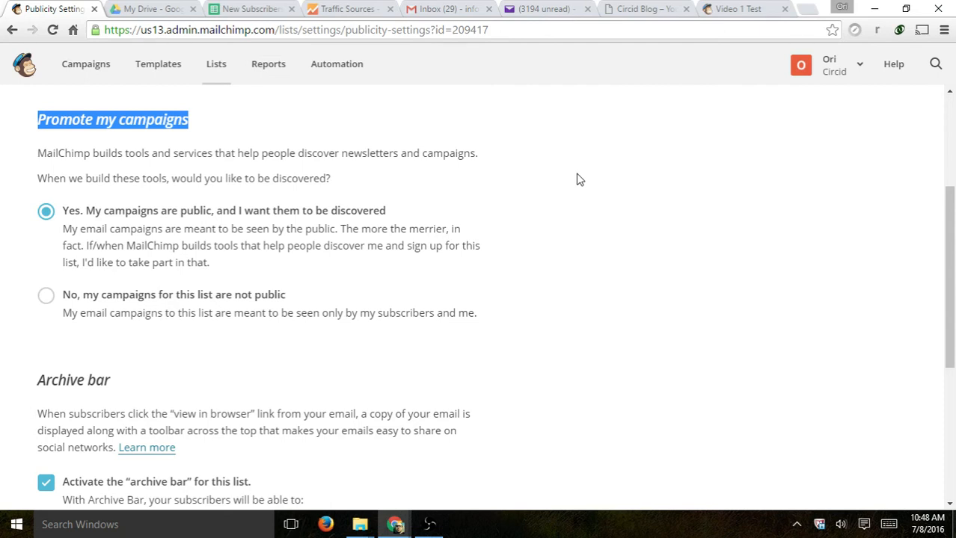
{"action": "left_click", "coordinate": [106, 206]}
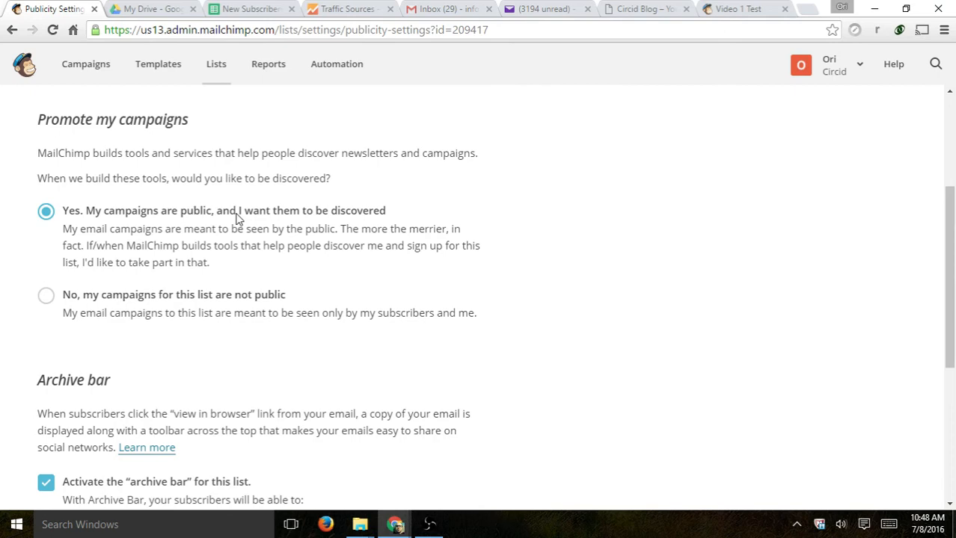
{"action": "scroll", "coordinate": [661, 198], "scroll_direction": "down", "scroll_amount": 4}
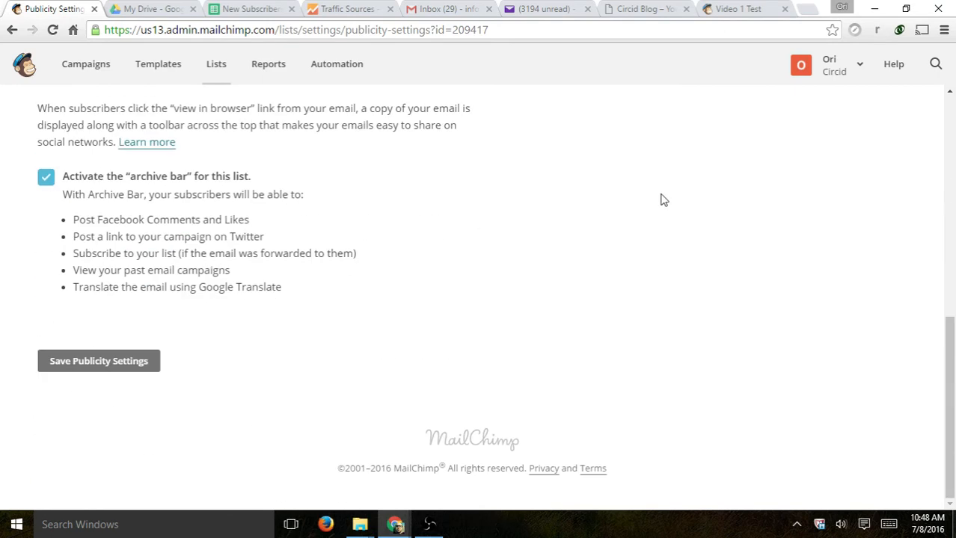
{"action": "scroll", "coordinate": [660, 226], "scroll_direction": "up", "scroll_amount": 5}
{"action": "scroll", "coordinate": [661, 227], "scroll_direction": "up", "scroll_amount": 2}
{"action": "left_click", "coordinate": [485, 129]}
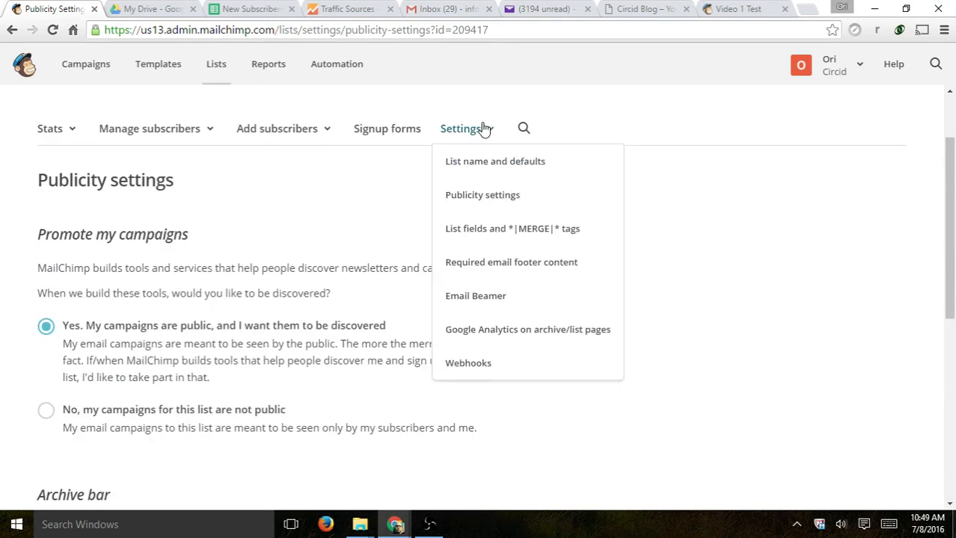
- Open List fields and *|MERGE|* tags to view Email, First Name, Sex and the radio question
{"action": "left_click", "coordinate": [486, 228]}
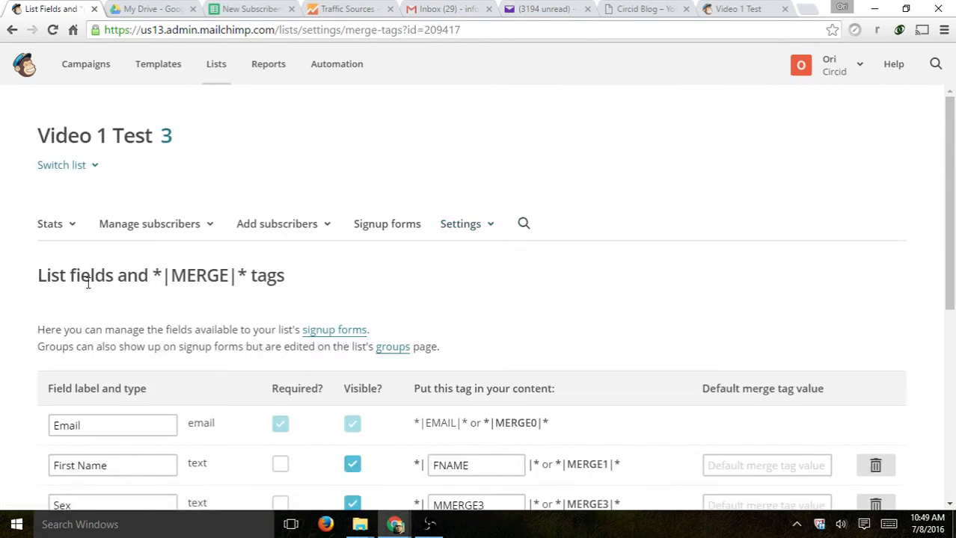
{"action": "scroll", "coordinate": [726, 209], "scroll_direction": "down", "scroll_amount": 2}
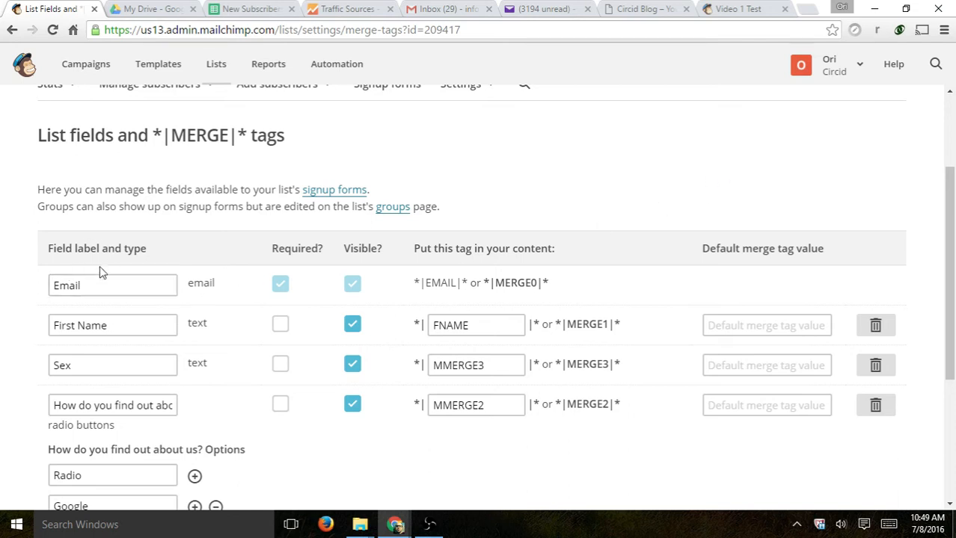
- Inspect the Email, First Name and Sex field labels in List fields
{"action": "left_click_drag", "start_coordinate": [128, 291], "coordinate": [47, 296]}
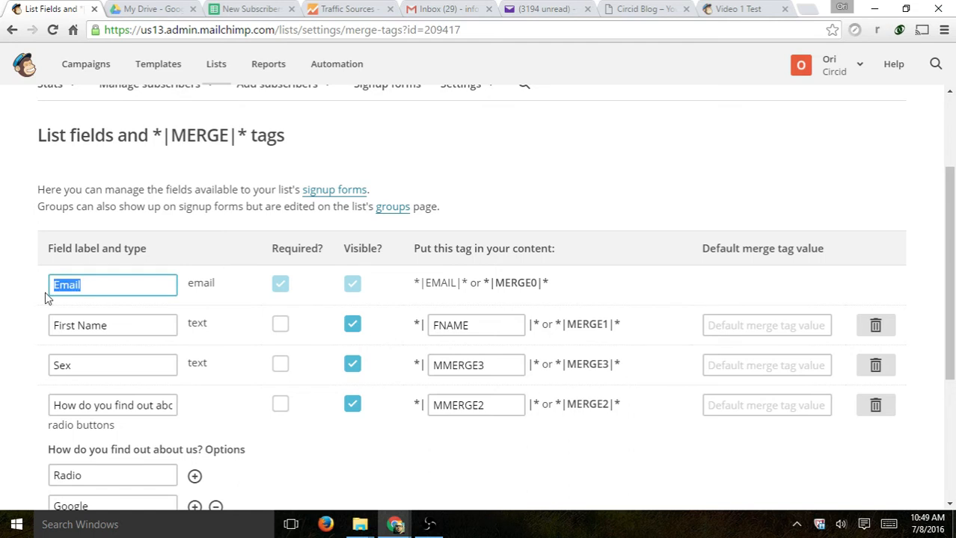
{"action": "left_click", "coordinate": [124, 293]}
{"action": "left_click", "coordinate": [113, 326]}
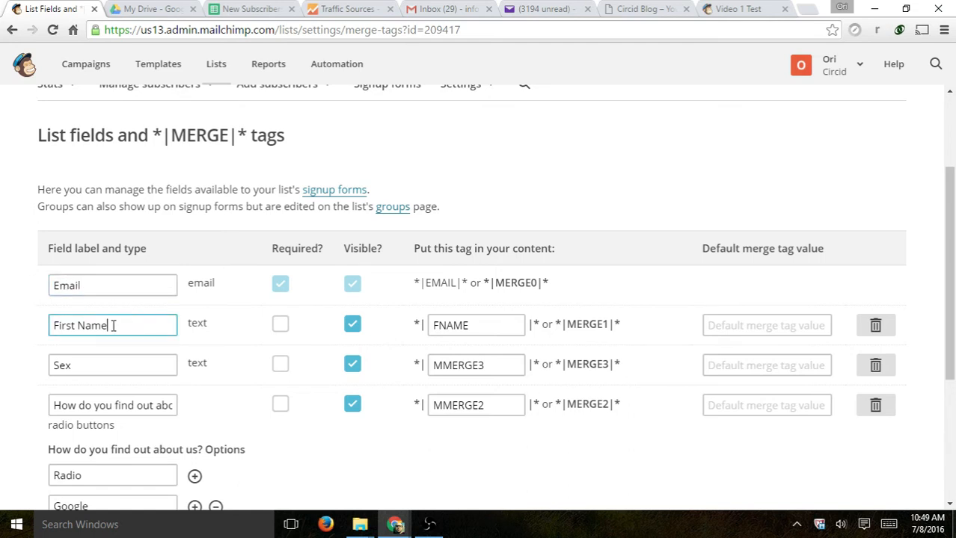
{"action": "left_click", "coordinate": [175, 361]}
- Examine the FNAME merge tag, then bring up the list's Settings dropdown
{"action": "left_click_drag", "start_coordinate": [499, 327], "coordinate": [417, 329]}
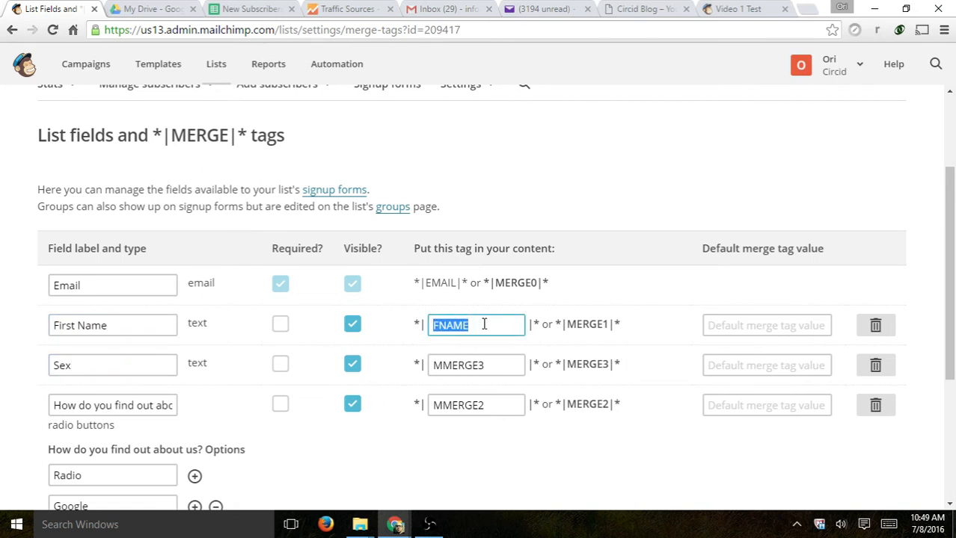
{"action": "left_click_drag", "start_coordinate": [463, 326], "coordinate": [380, 336]}
{"action": "left_click", "coordinate": [457, 325]}
{"action": "left_click", "coordinate": [477, 327]}
{"action": "left_click", "coordinate": [486, 317]}
{"action": "scroll", "coordinate": [577, 336], "scroll_direction": "down", "scroll_amount": 2}
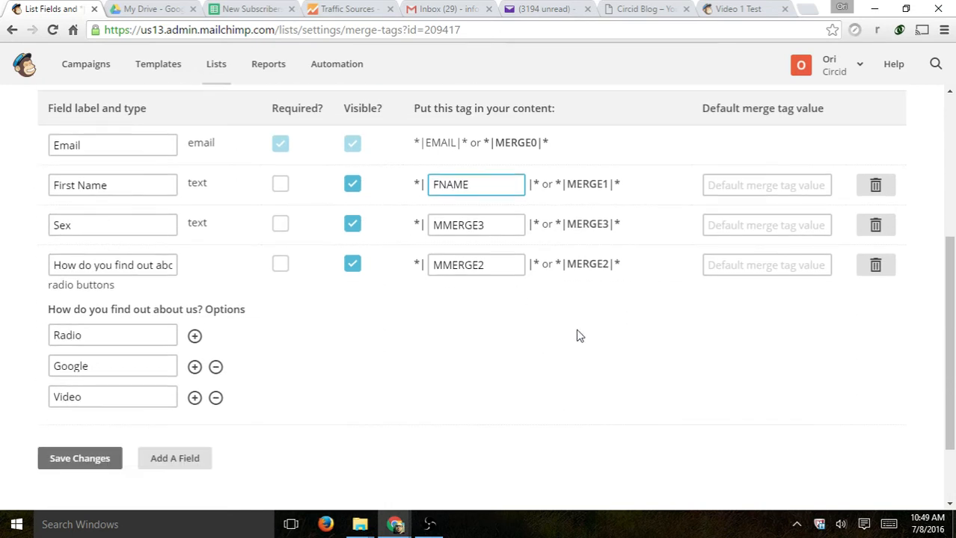
{"action": "scroll", "coordinate": [577, 336], "scroll_direction": "down", "scroll_amount": 1}
{"action": "scroll", "coordinate": [613, 363], "scroll_direction": "up", "scroll_amount": 1}
{"action": "left_click_drag", "start_coordinate": [501, 182], "coordinate": [410, 185]}
{"action": "left_click", "coordinate": [471, 196]}
{"action": "double_click", "coordinate": [472, 189]}
{"action": "left_click", "coordinate": [472, 188]}
{"action": "scroll", "coordinate": [515, 337], "scroll_direction": "up", "scroll_amount": 3}
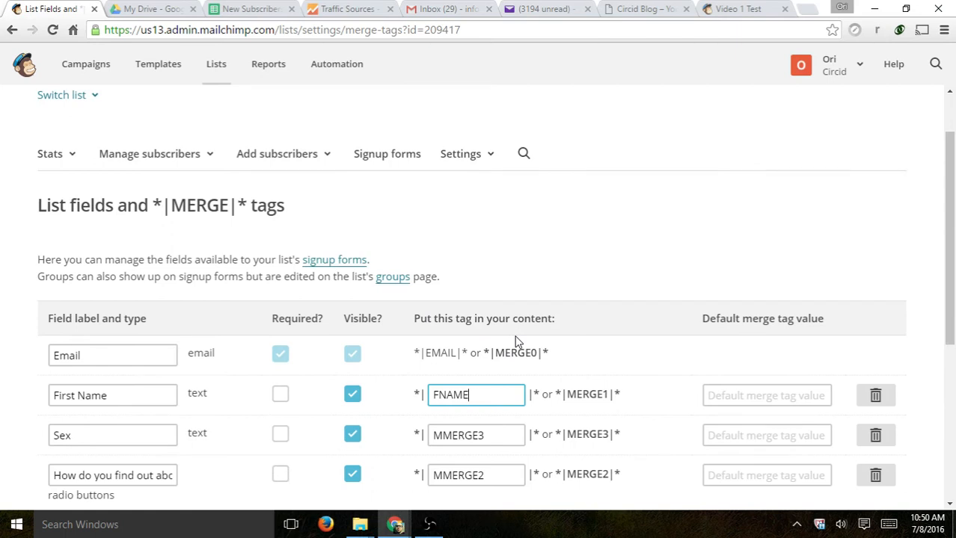
{"action": "left_click", "coordinate": [487, 157]}
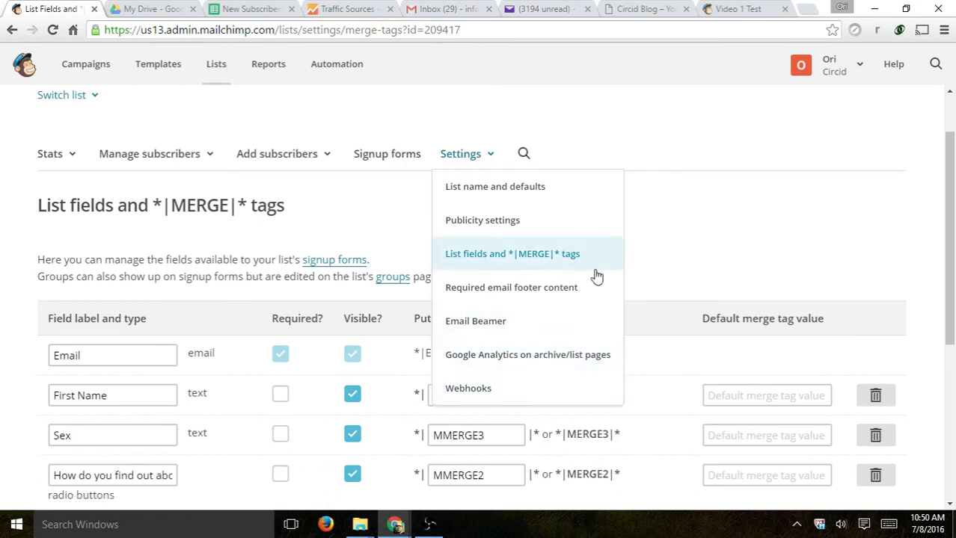
- Review the required email footer's permission reminder and contact fields, then go to Templates
{"action": "left_click", "coordinate": [554, 288]}
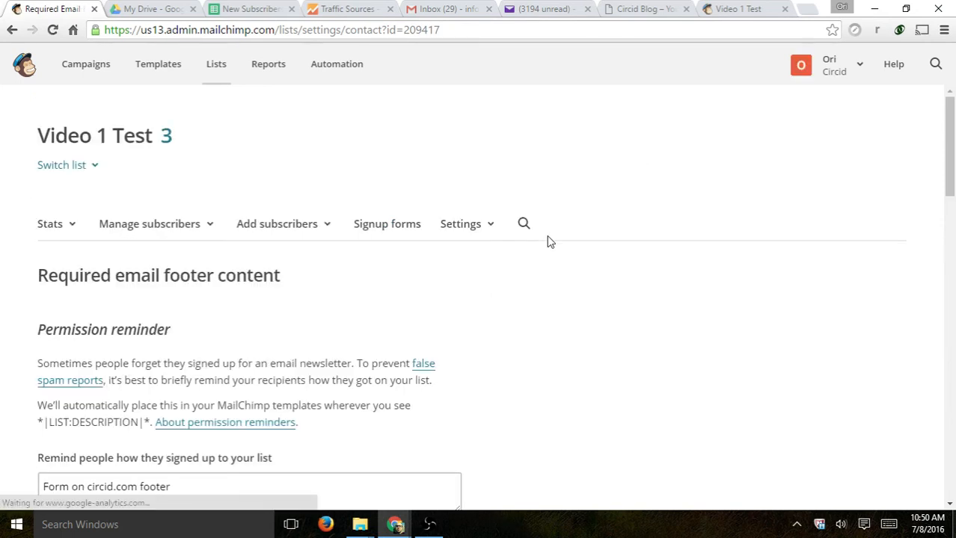
{"action": "scroll", "coordinate": [550, 241], "scroll_direction": "down", "scroll_amount": 1}
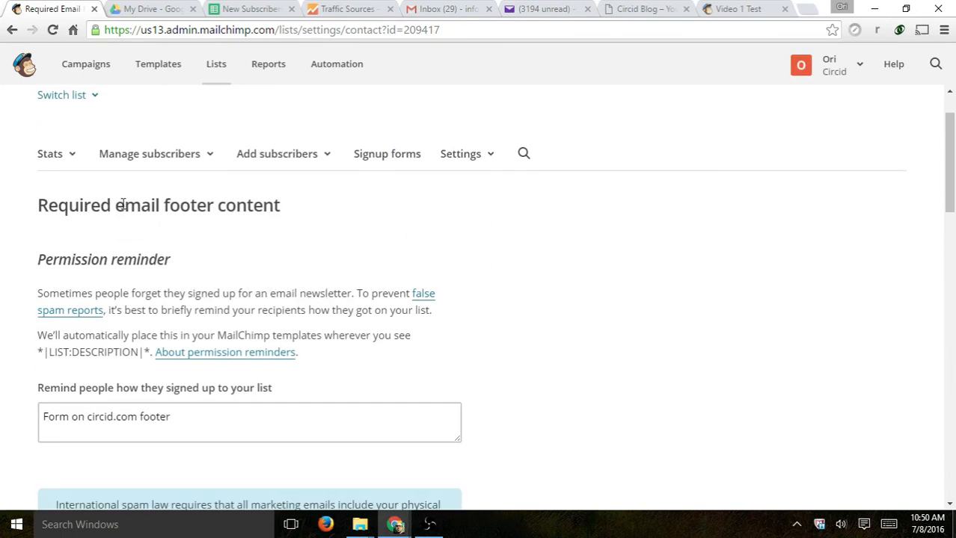
{"action": "scroll", "coordinate": [441, 229], "scroll_direction": "down", "scroll_amount": 3}
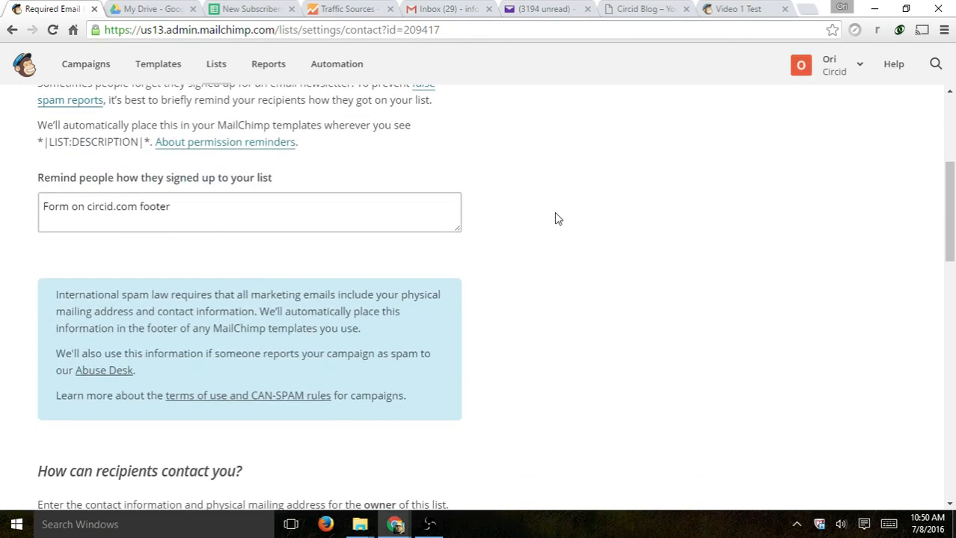
{"action": "left_click_drag", "start_coordinate": [200, 207], "coordinate": [16, 203]}
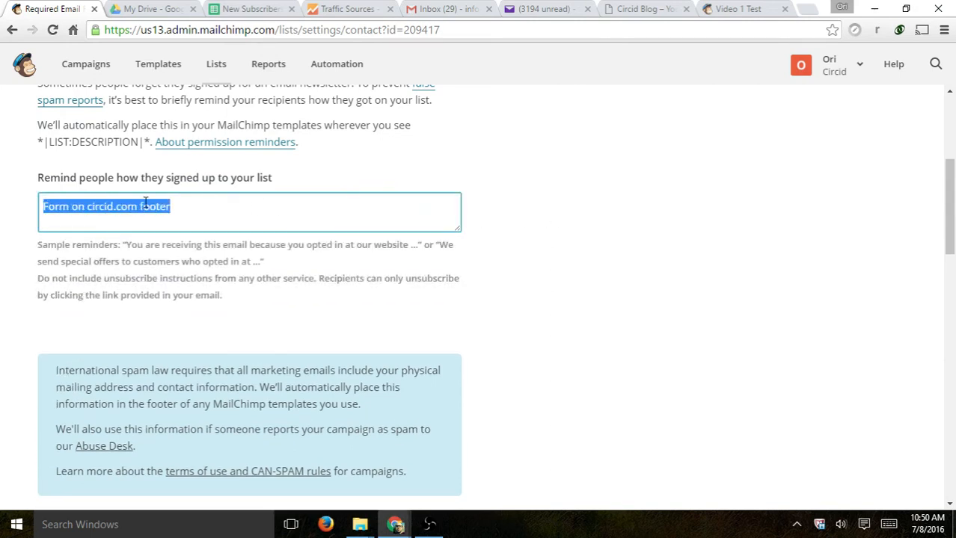
{"action": "scroll", "coordinate": [515, 238], "scroll_direction": "up", "scroll_amount": 3}
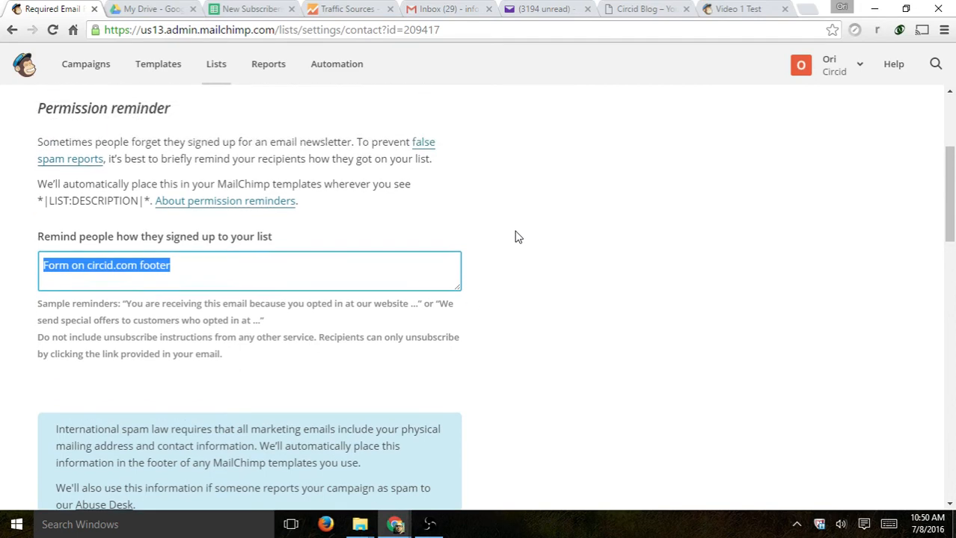
{"action": "scroll", "coordinate": [514, 237], "scroll_direction": "down", "scroll_amount": 8}
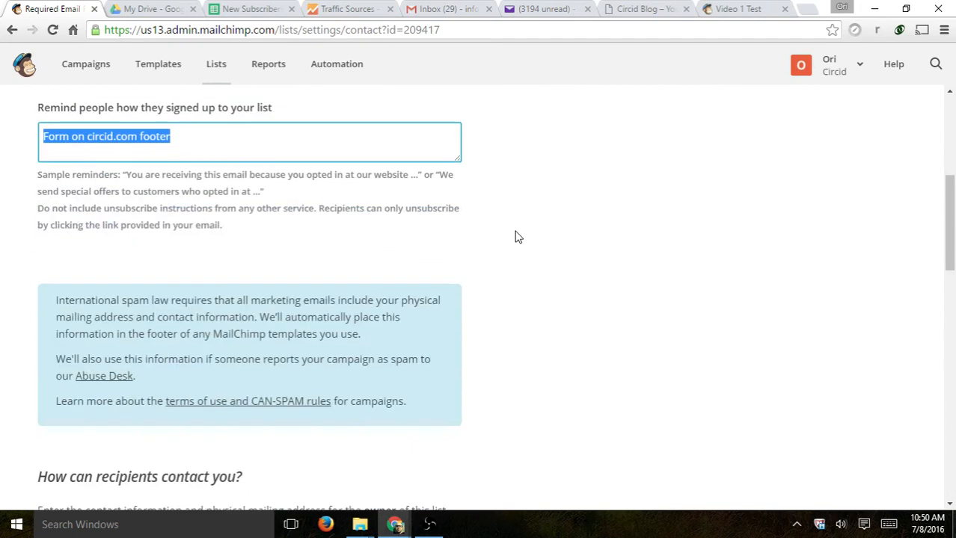
{"action": "scroll", "coordinate": [515, 237], "scroll_direction": "down", "scroll_amount": 1}
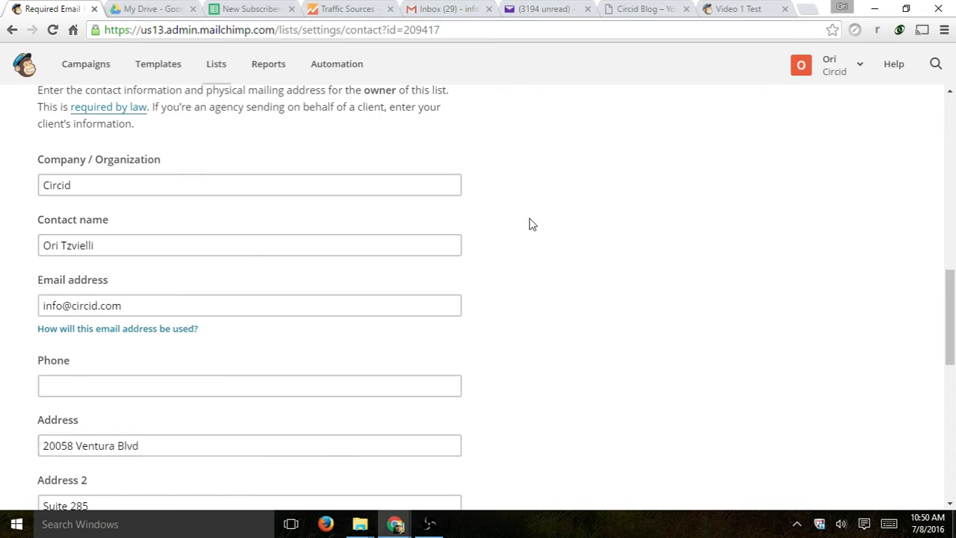
{"action": "scroll", "coordinate": [531, 225], "scroll_direction": "down", "scroll_amount": 8}
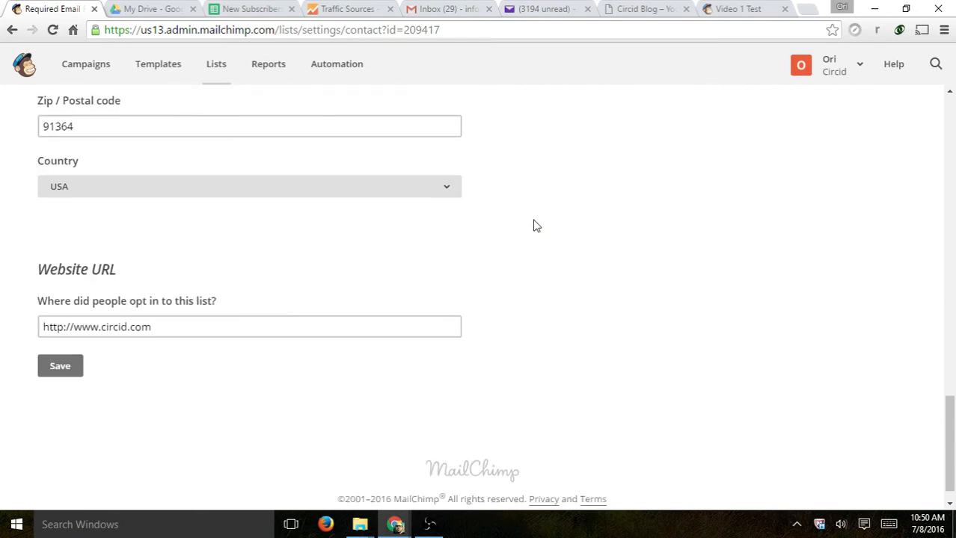
{"action": "scroll", "coordinate": [538, 247], "scroll_direction": "up", "scroll_amount": 10}
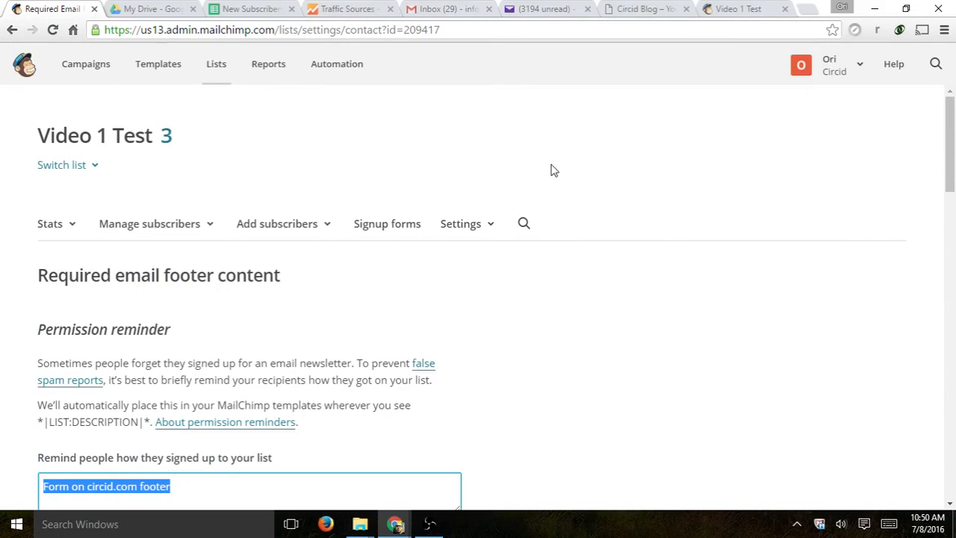
{"action": "left_click", "coordinate": [177, 69]}
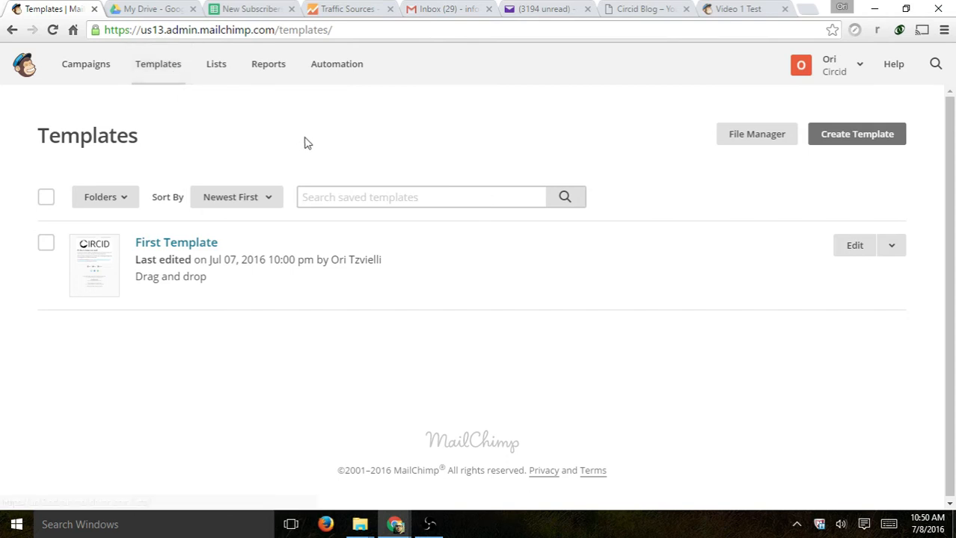
- Create a new template from the 1:2 Column basic layout after previewing it
{"action": "left_click", "coordinate": [858, 142]}
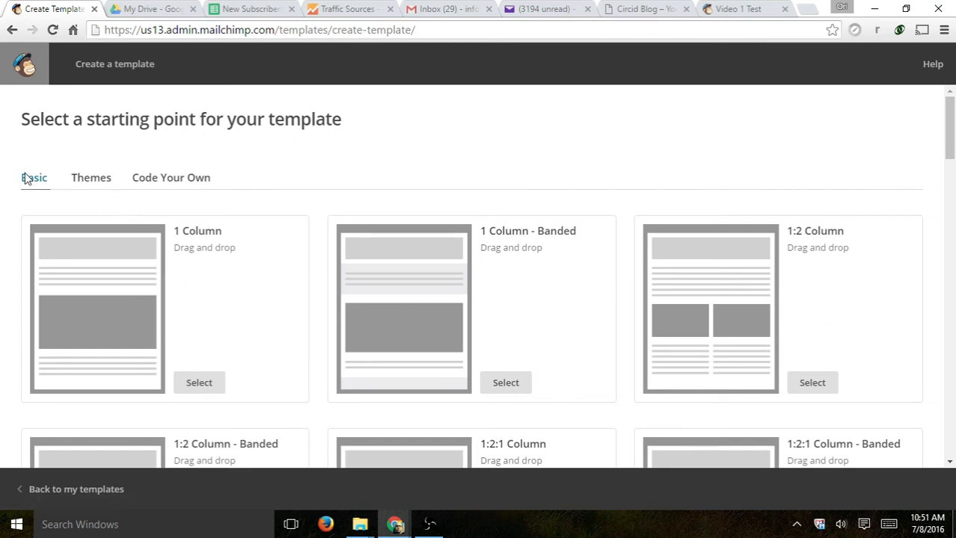
{"action": "scroll", "coordinate": [523, 166], "scroll_direction": "down", "scroll_amount": 5}
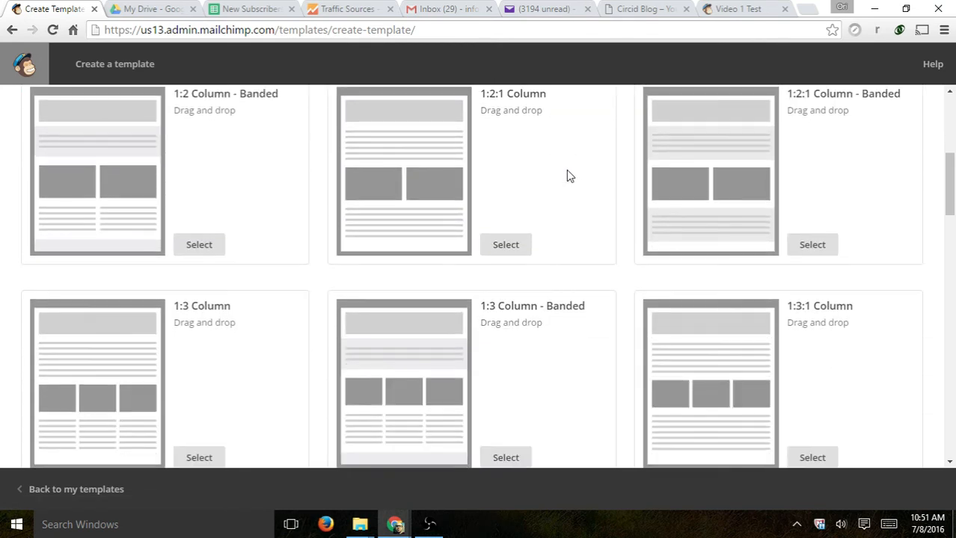
{"action": "scroll", "coordinate": [566, 176], "scroll_direction": "down", "scroll_amount": 7}
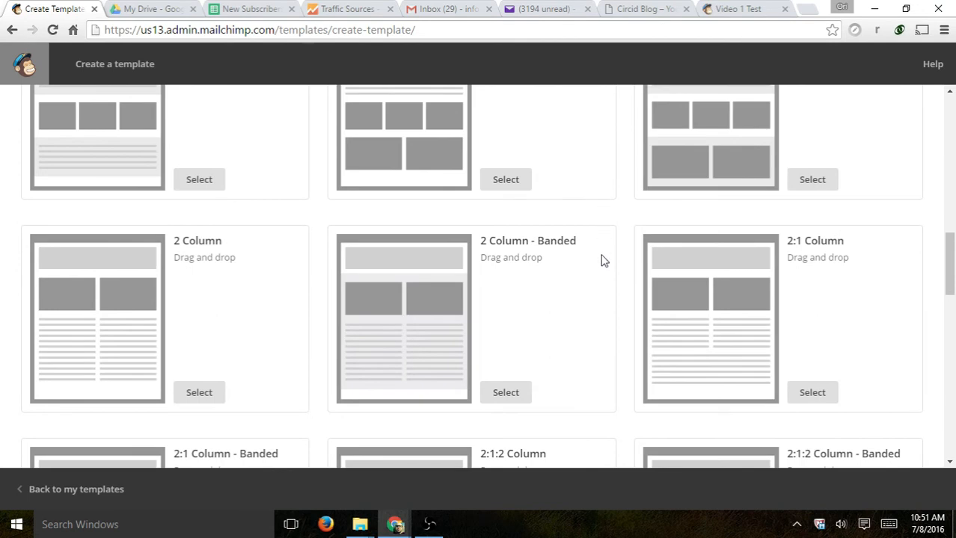
{"action": "scroll", "coordinate": [498, 327], "scroll_direction": "up", "scroll_amount": 9}
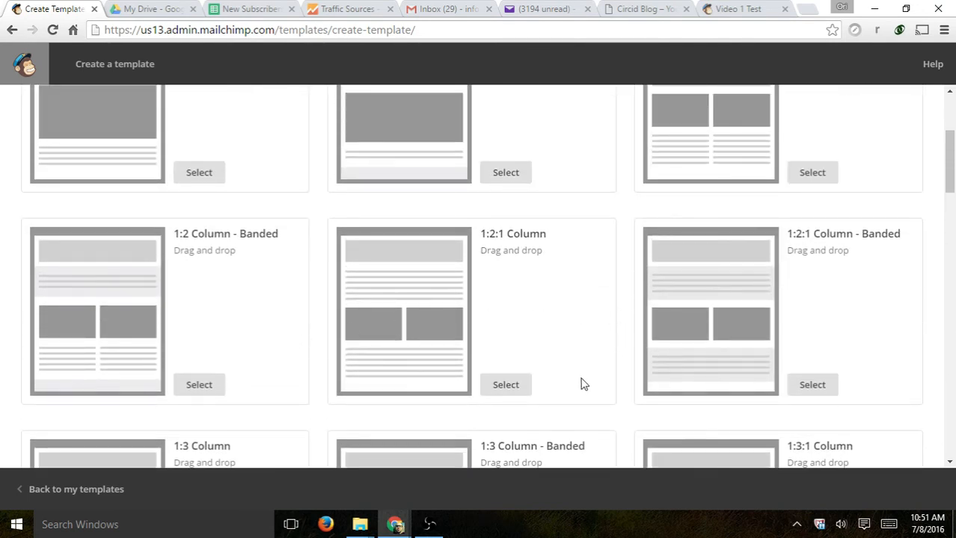
{"action": "scroll", "coordinate": [575, 374], "scroll_direction": "up", "scroll_amount": 3}
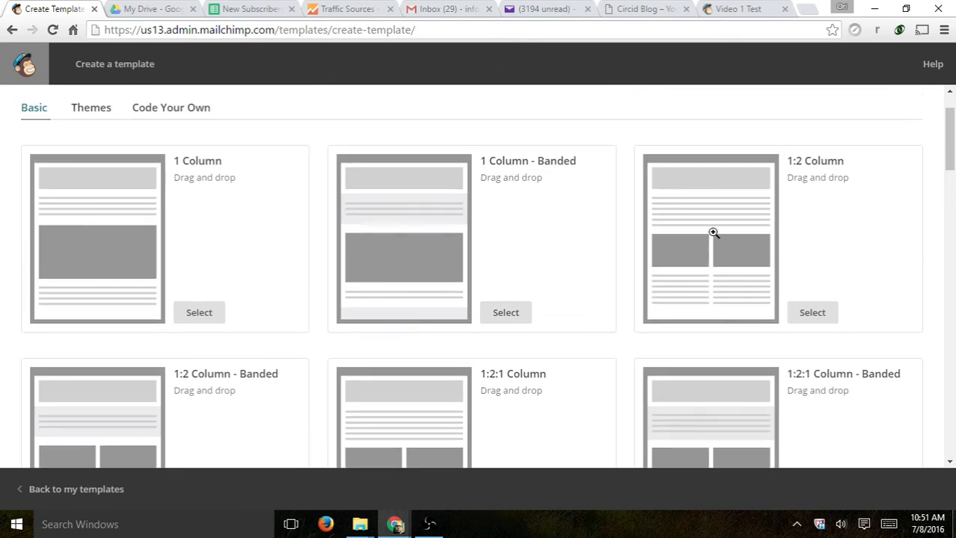
{"action": "left_click", "coordinate": [744, 208]}
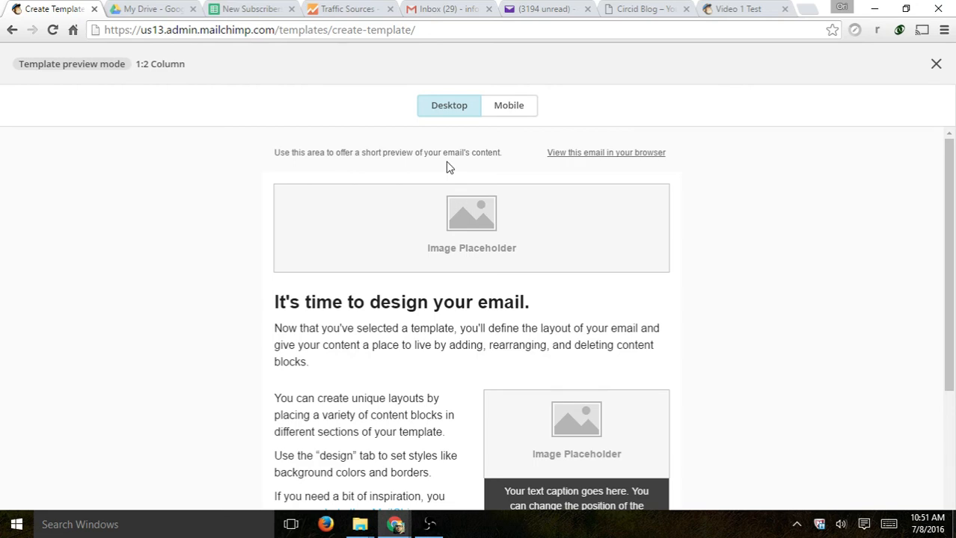
{"action": "left_click", "coordinate": [935, 64]}
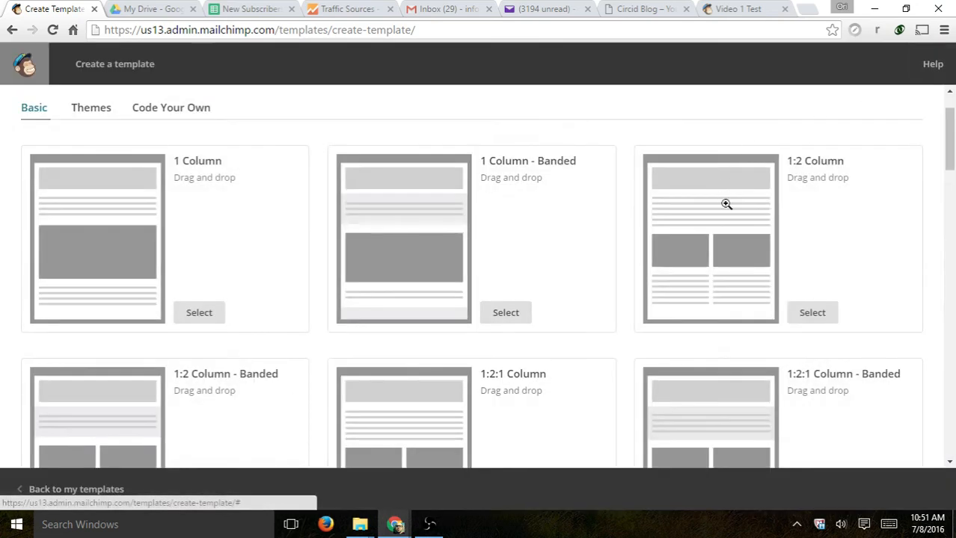
{"action": "left_click", "coordinate": [813, 314]}
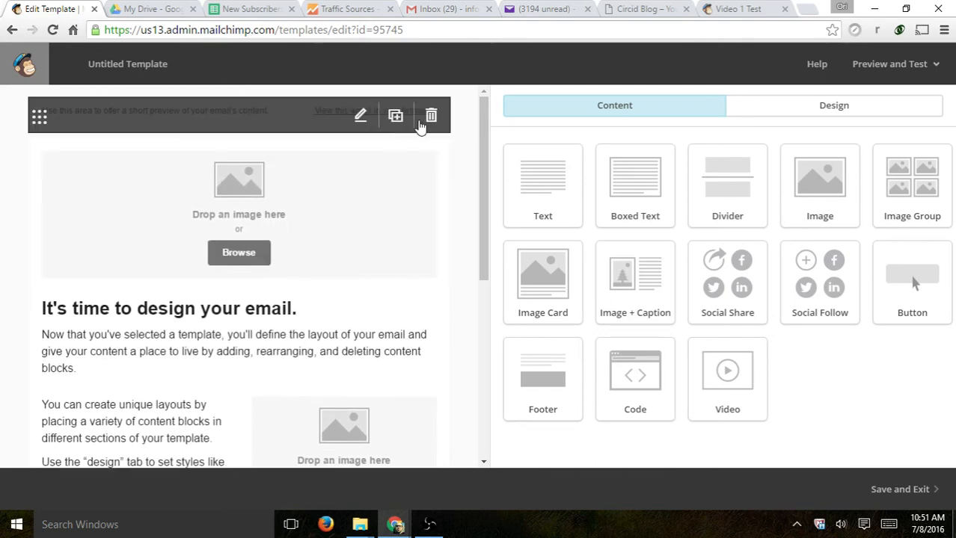
- Delete the preheader block and insert circid_logo into the top image block
{"action": "left_click", "coordinate": [432, 117]}
{"action": "left_click", "coordinate": [320, 341]}
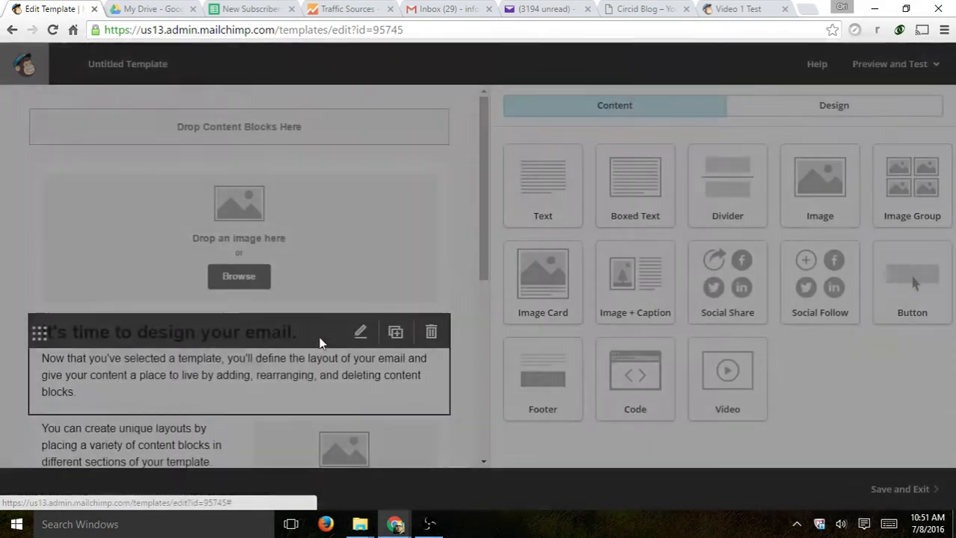
{"action": "left_click", "coordinate": [256, 218]}
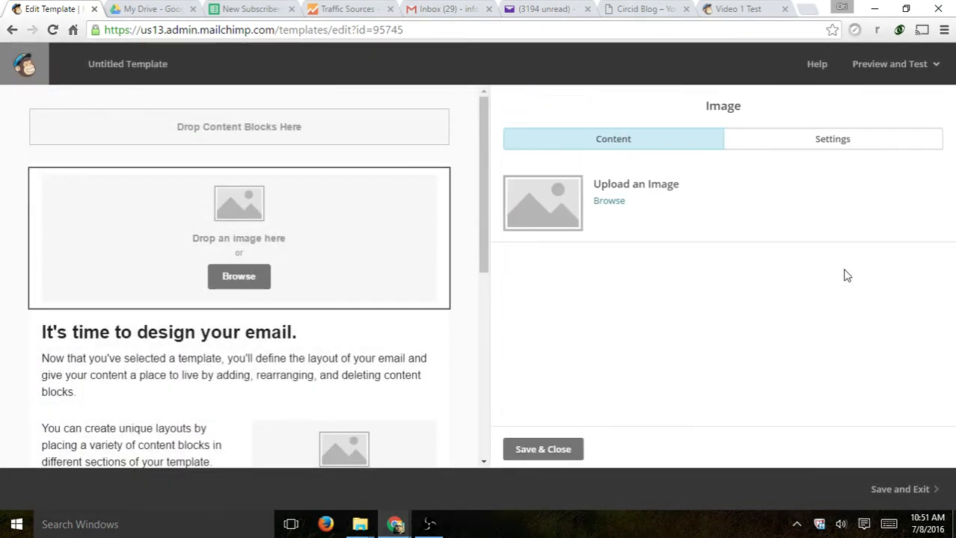
{"action": "left_click", "coordinate": [607, 202]}
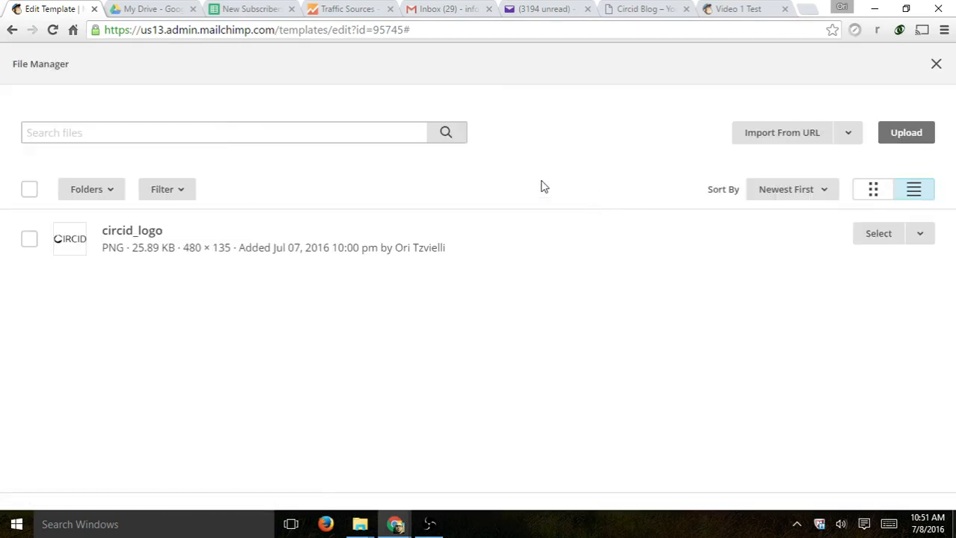
{"action": "left_click", "coordinate": [29, 240]}
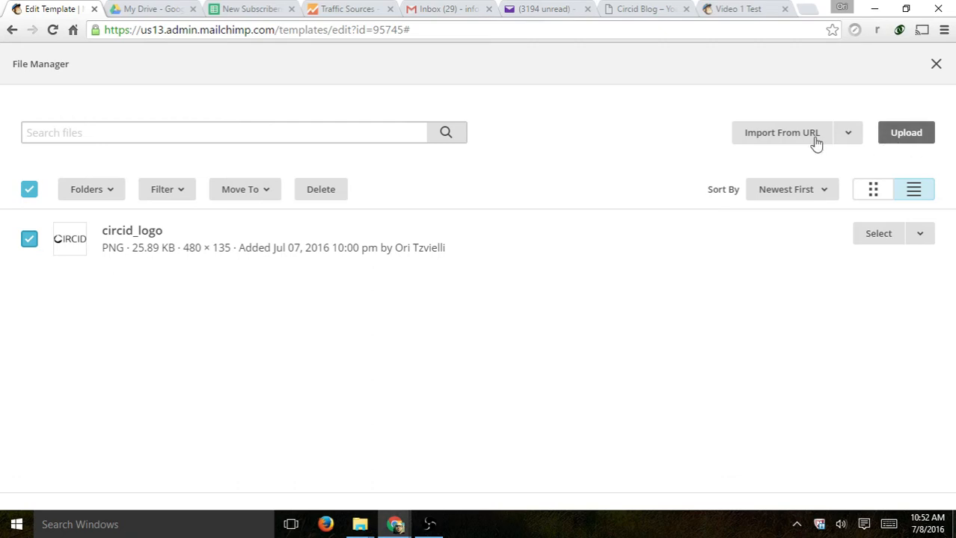
{"action": "left_click", "coordinate": [848, 135]}
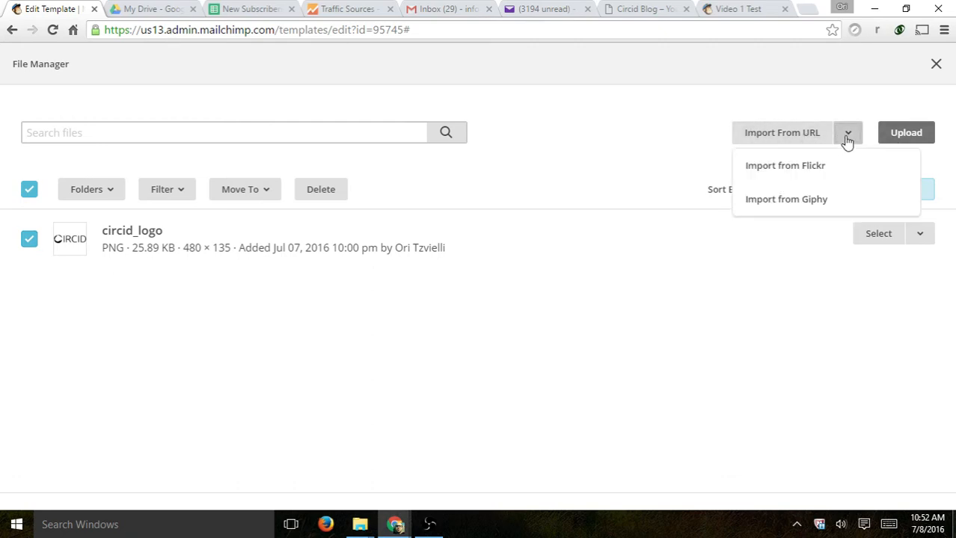
{"action": "left_click", "coordinate": [845, 142]}
{"action": "left_click", "coordinate": [912, 133]}
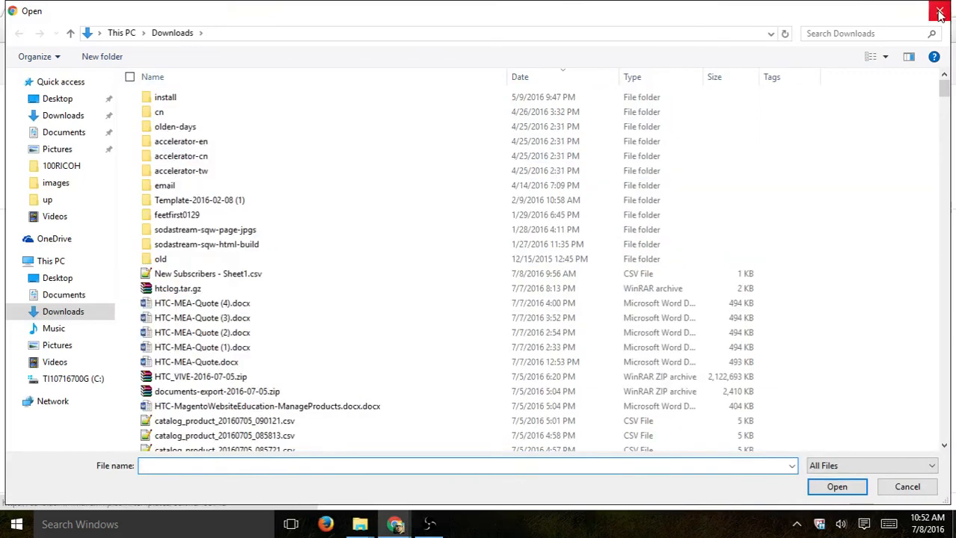
{"action": "left_click", "coordinate": [939, 11]}
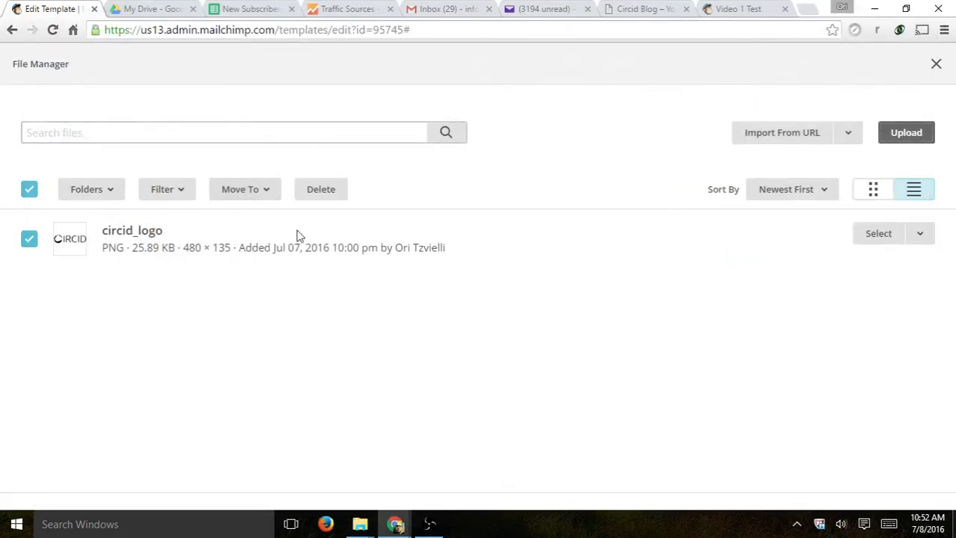
{"action": "left_click", "coordinate": [878, 234]}
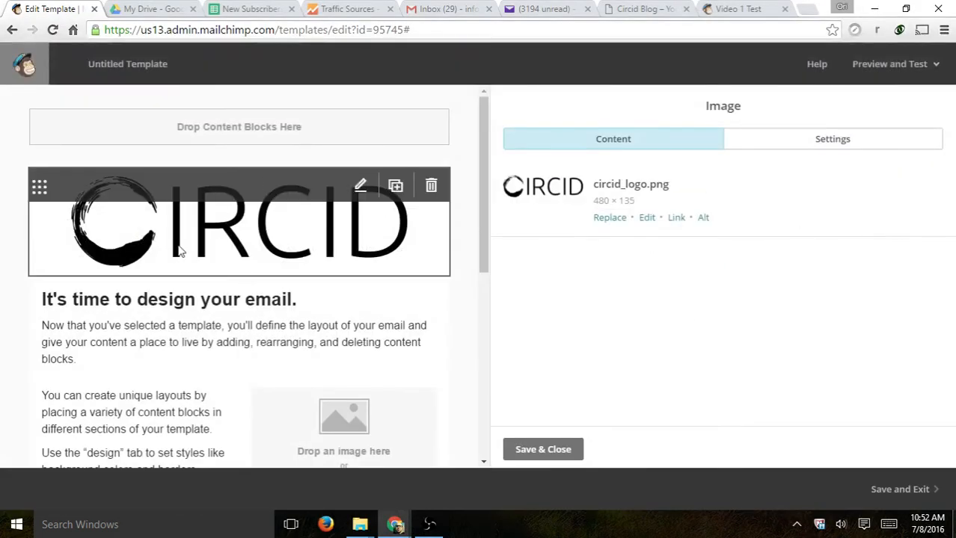
{"action": "left_click", "coordinate": [267, 317]}
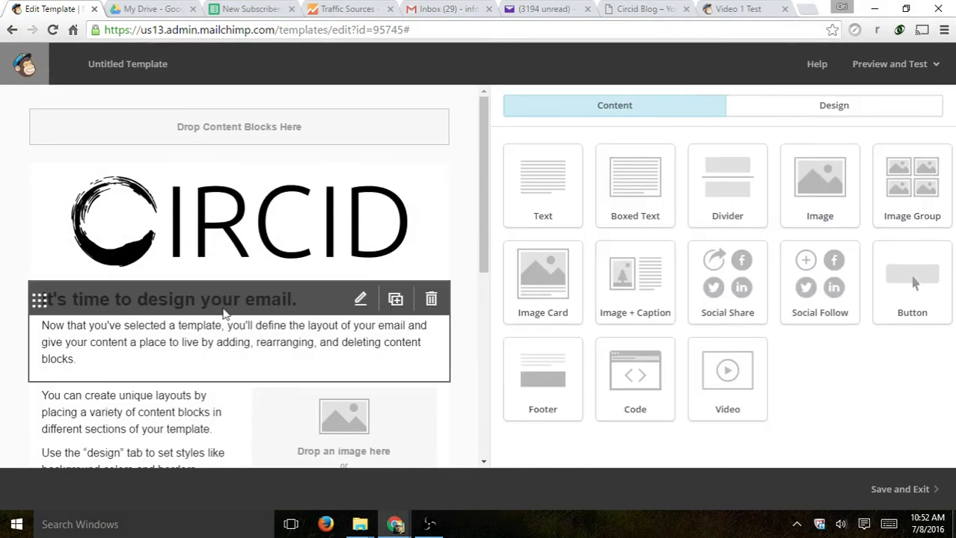
- Replace the sample heading with 'Hello FNAME' and the paragraph with 'This is a test'
{"action": "triple_click", "coordinate": [603, 241]}
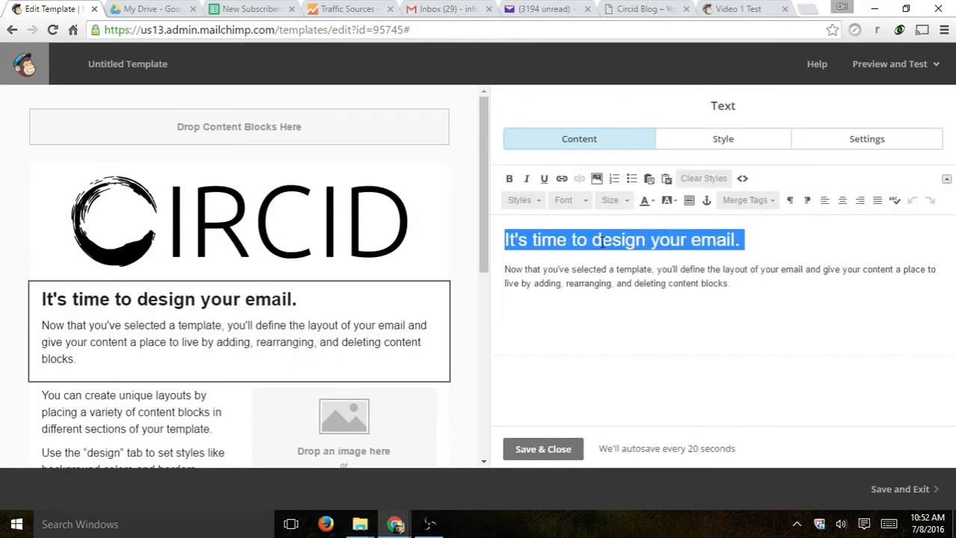
{"action": "key", "text": "BackSpace"}
{"action": "key", "text": "BackSpace"}
{"action": "key", "text": "BackSpace"}
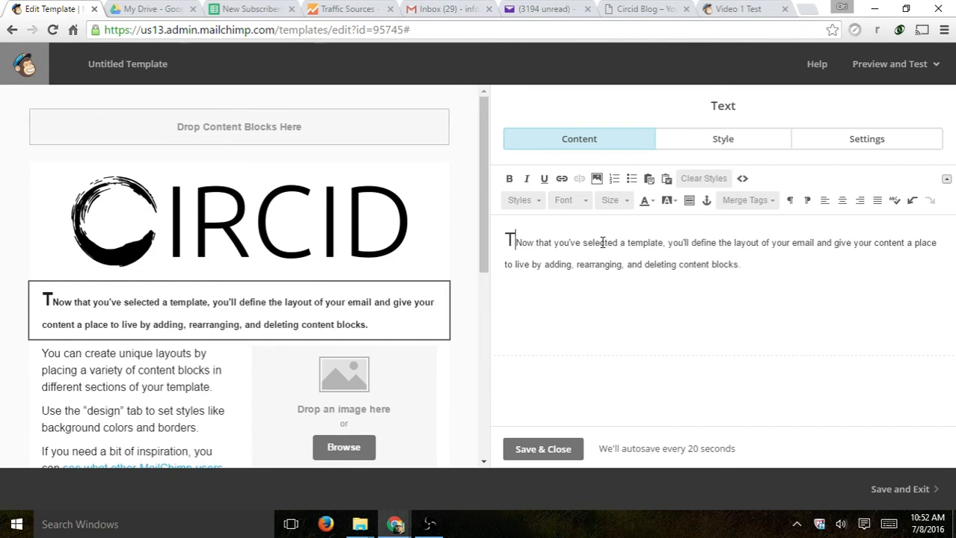
{"action": "type", "text": "Hello "}
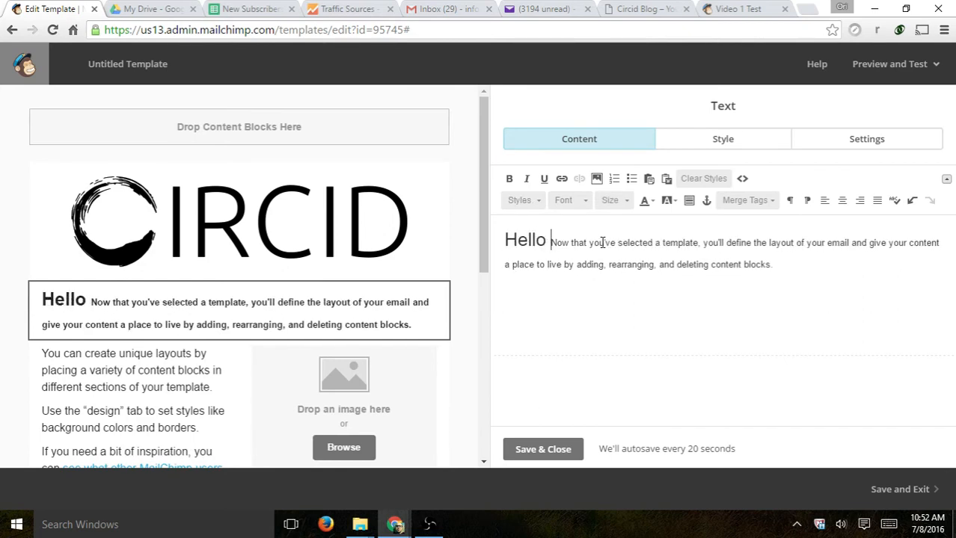
{"action": "type", "text": "FNAME"}
{"action": "key", "text": "Return"}
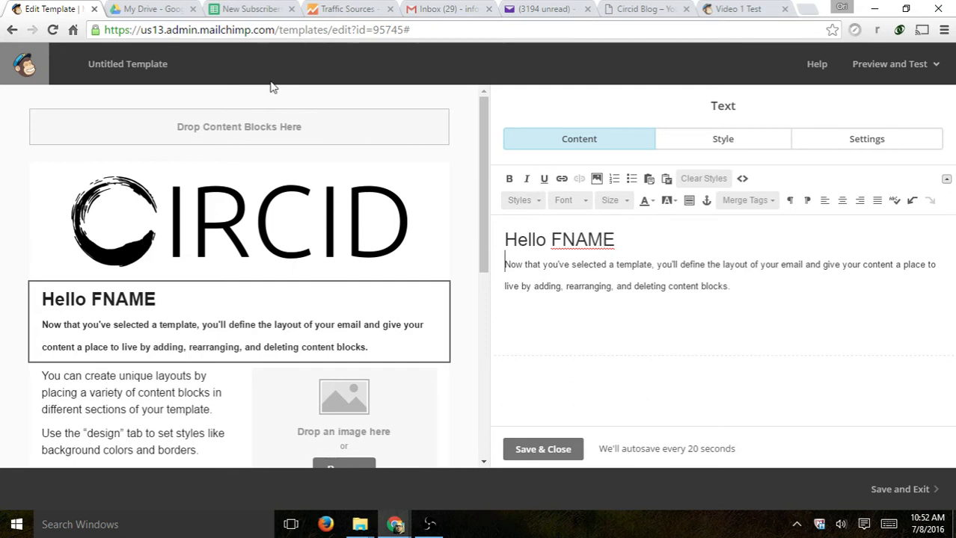
{"action": "left_click_drag", "start_coordinate": [505, 266], "coordinate": [789, 295]}
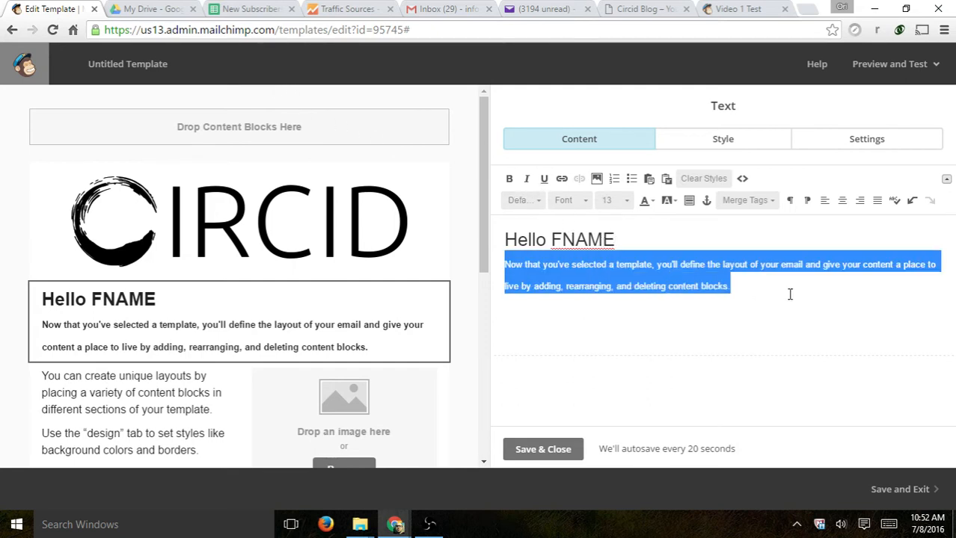
{"action": "type", "text": "This is a test"}
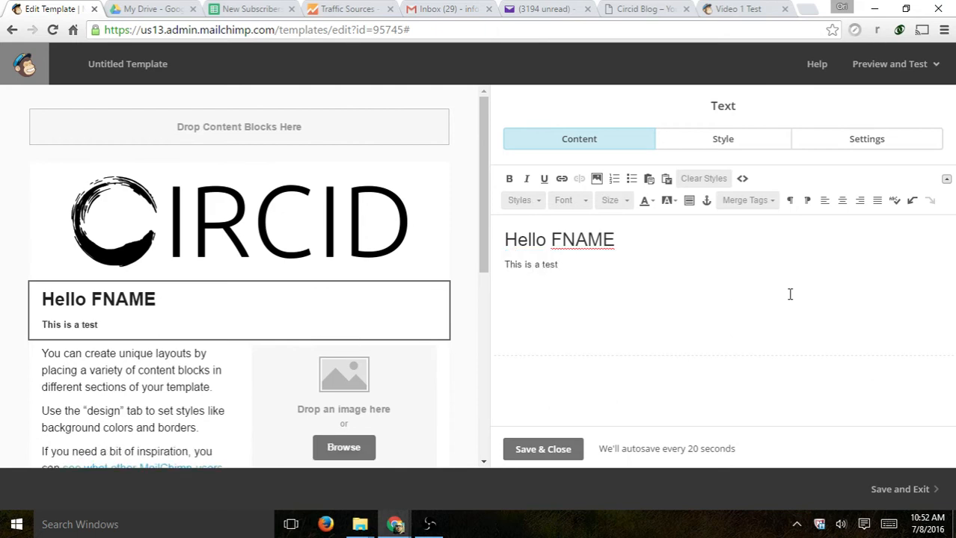
{"action": "key", "text": "Return"}
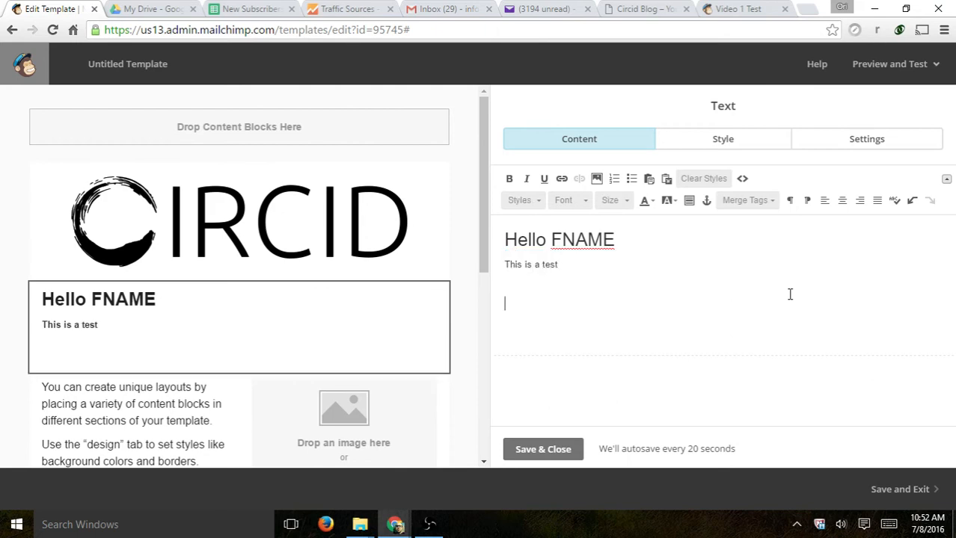
- Add a bulleted list reading one, two, three below the sentence
{"action": "left_click", "coordinate": [632, 179]}
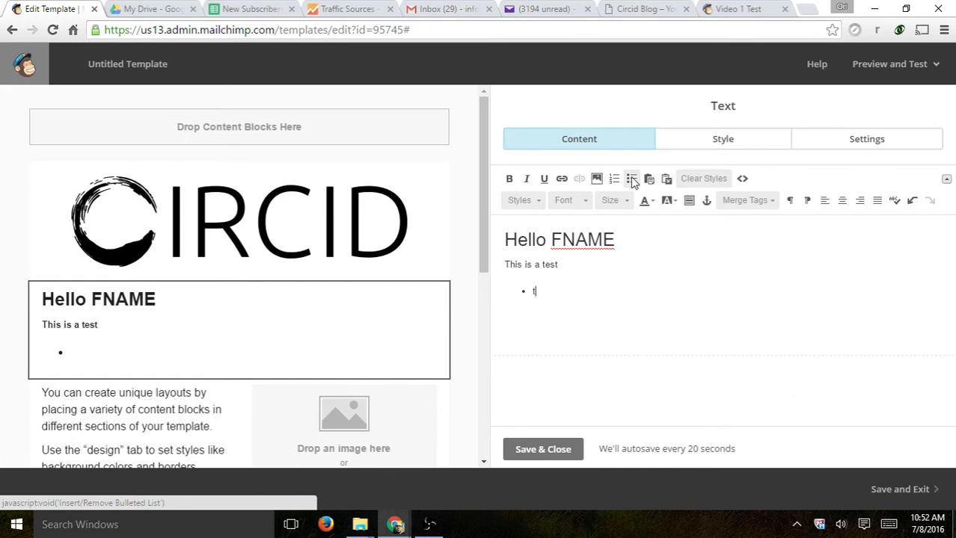
{"action": "type", "text": "one"}
{"action": "key", "text": "Return"}
{"action": "type", "text": "two"}
{"action": "key", "text": "Return"}
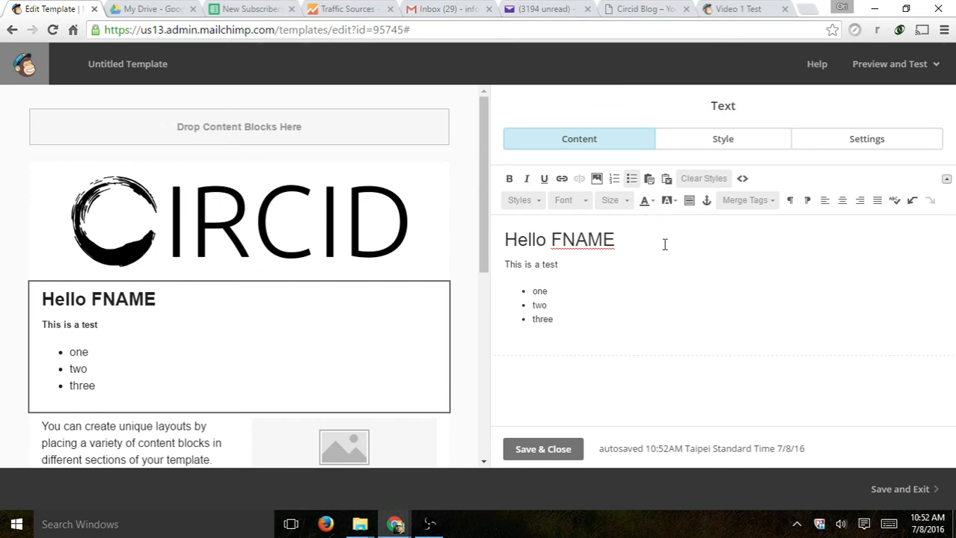
{"action": "scroll", "coordinate": [386, 348], "scroll_direction": "down", "scroll_amount": 2}
- Delete the sample text, image-with-caption and social-icon blocks; add a Buy Now button left
{"action": "left_click", "coordinate": [151, 298]}
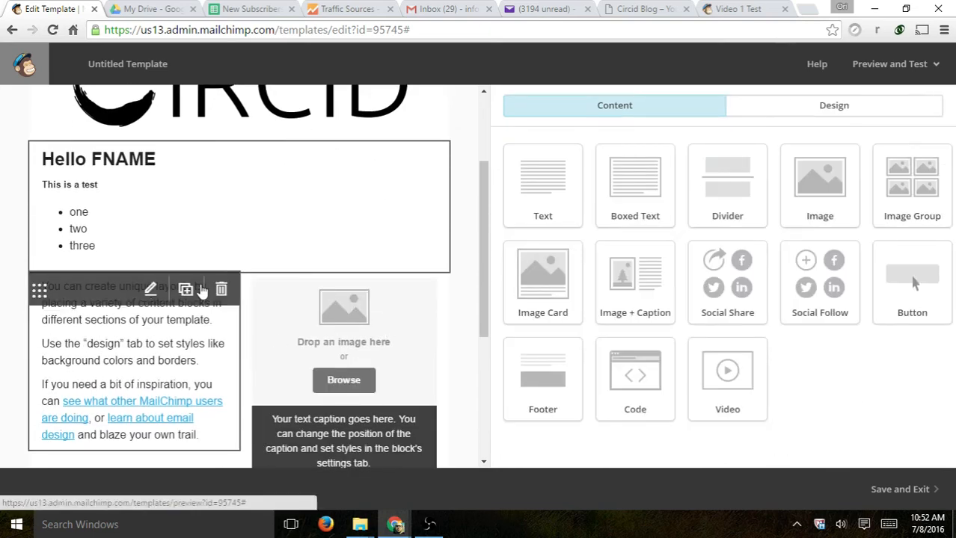
{"action": "left_click", "coordinate": [222, 289]}
{"action": "left_click", "coordinate": [330, 341]}
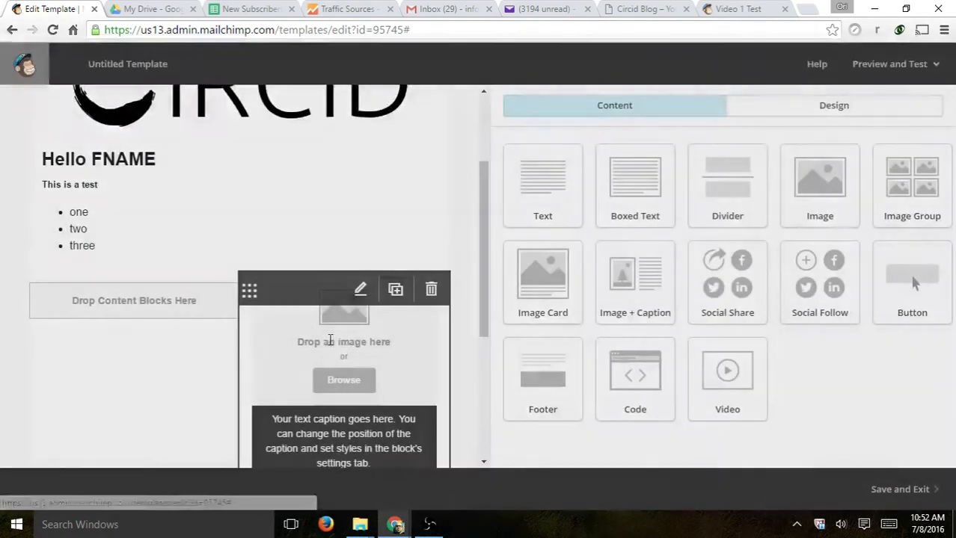
{"action": "left_click", "coordinate": [431, 289]}
{"action": "left_click", "coordinate": [330, 338]}
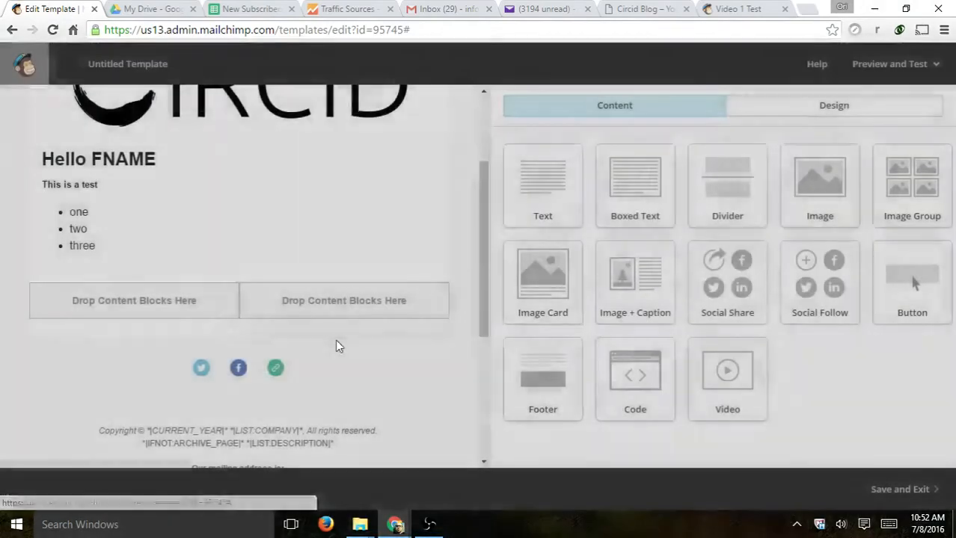
{"action": "left_click", "coordinate": [429, 367]}
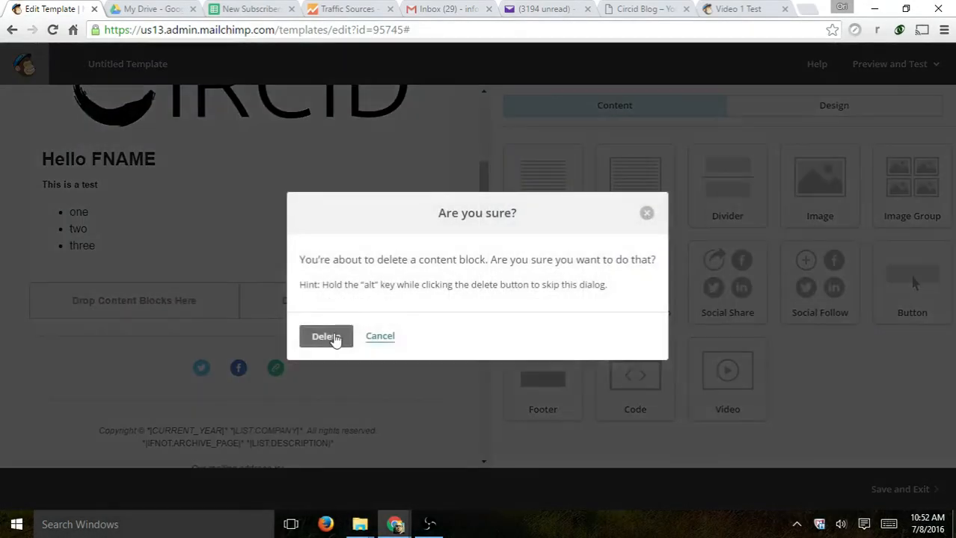
{"action": "left_click", "coordinate": [333, 337]}
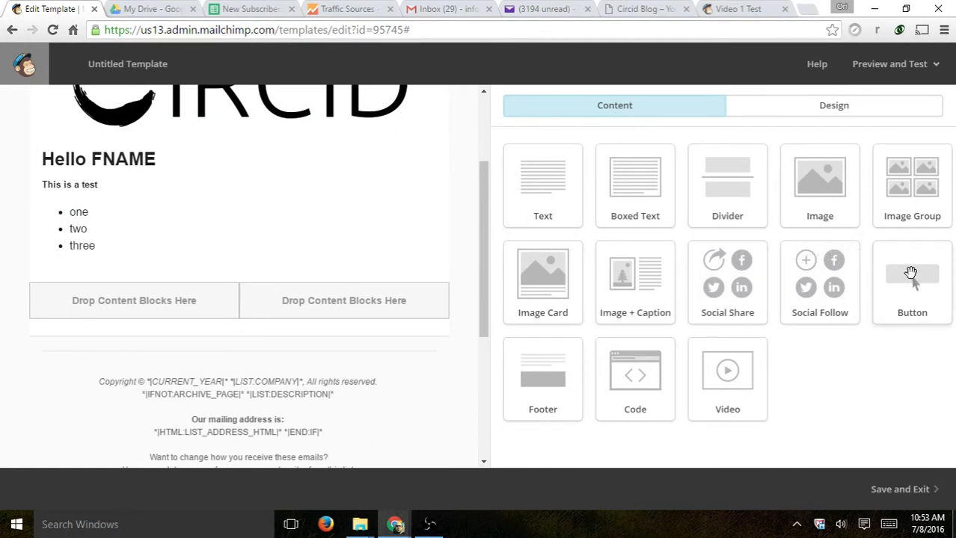
{"action": "left_click_drag", "start_coordinate": [917, 287], "coordinate": [160, 293]}
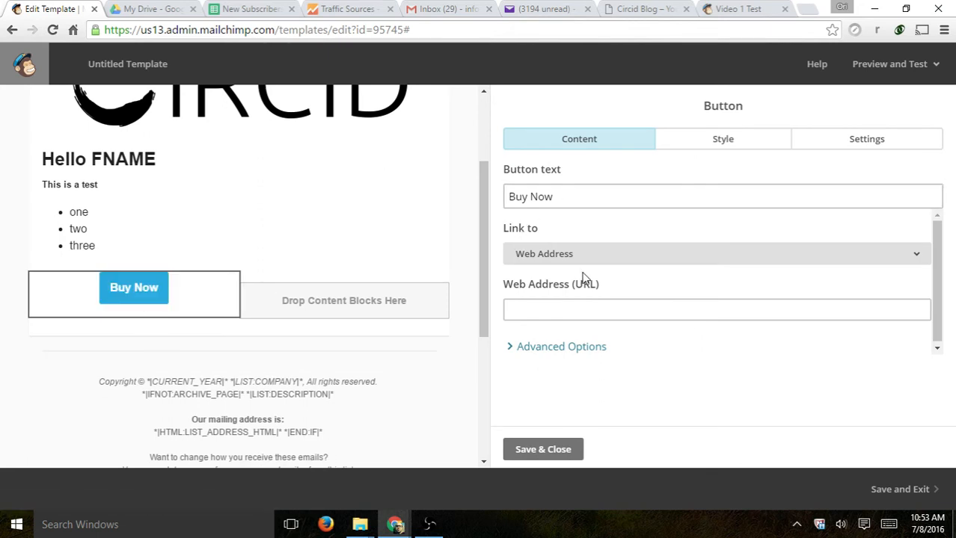
- Relabel the button 'Read More' with a circid.com link and save it
{"action": "left_click_drag", "start_coordinate": [572, 196], "coordinate": [482, 204]}
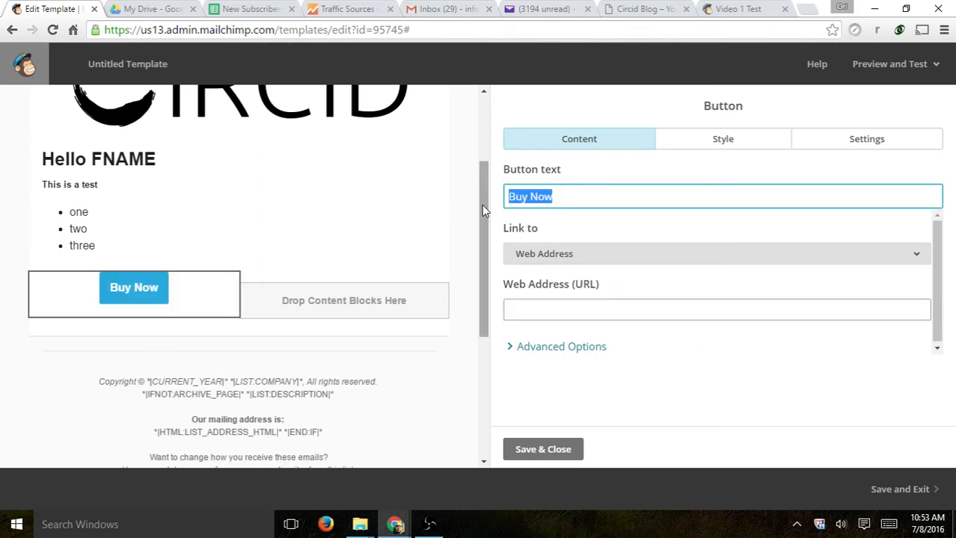
{"action": "type", "text": "Read More"}
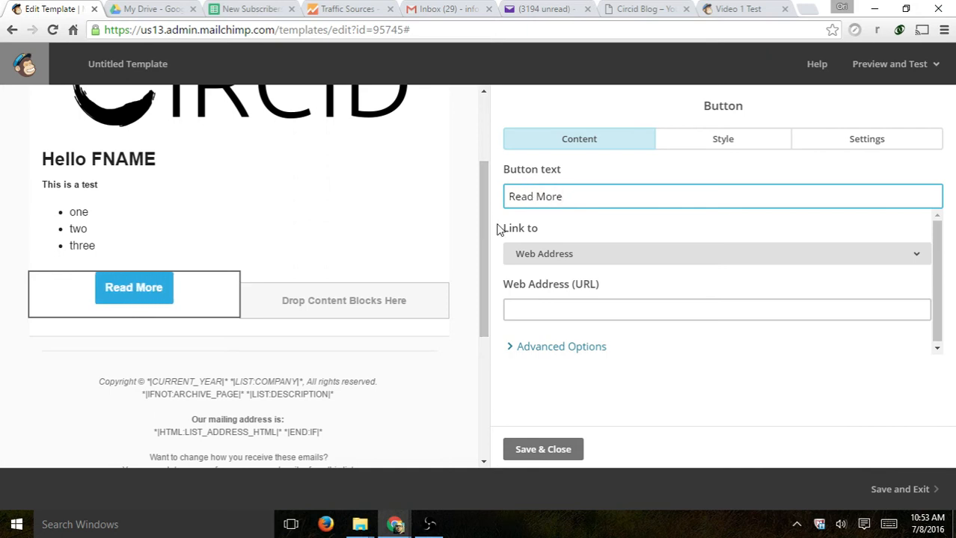
{"action": "left_click", "coordinate": [544, 305]}
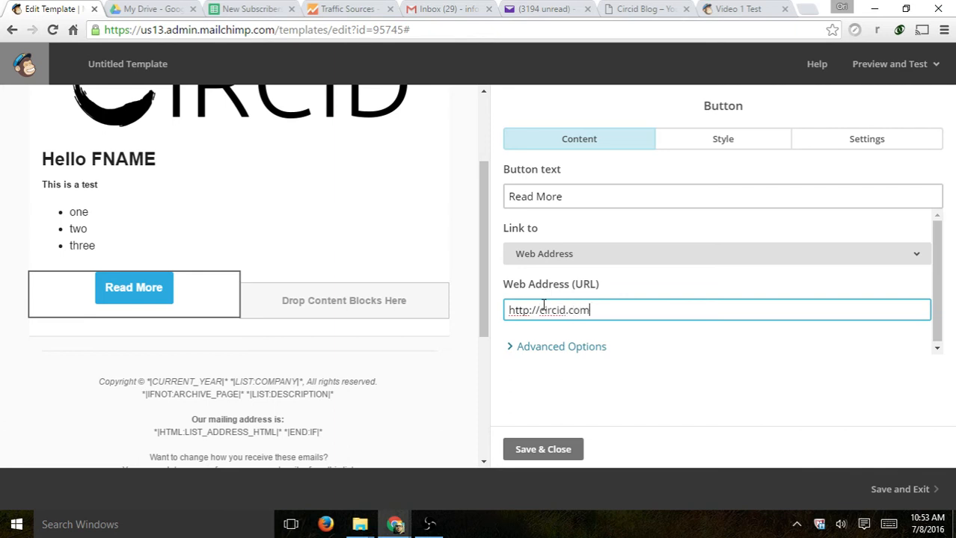
{"action": "left_click", "coordinate": [552, 447]}
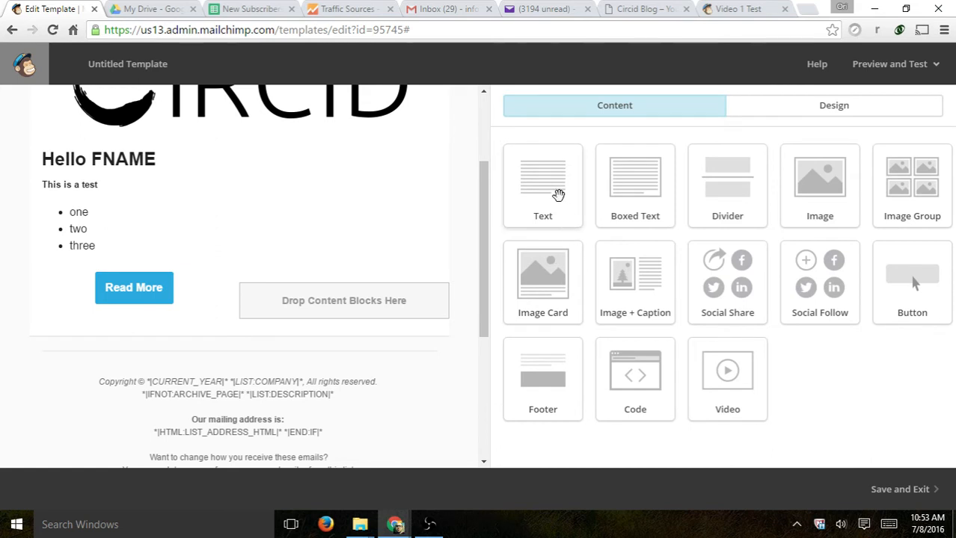
- Add a right-column text block reading 'This is more text' and save it
{"action": "left_click_drag", "start_coordinate": [558, 198], "coordinate": [365, 307]}
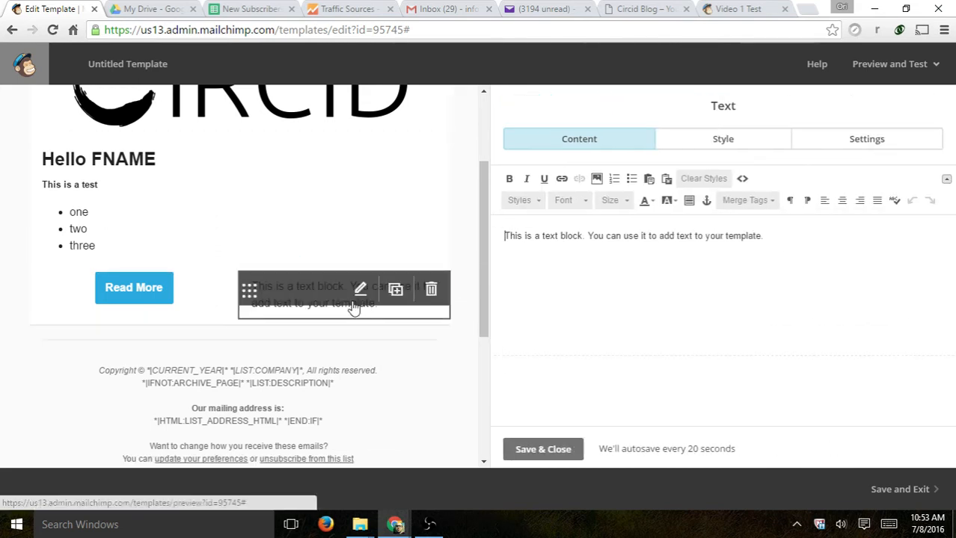
{"action": "triple_click", "coordinate": [576, 236]}
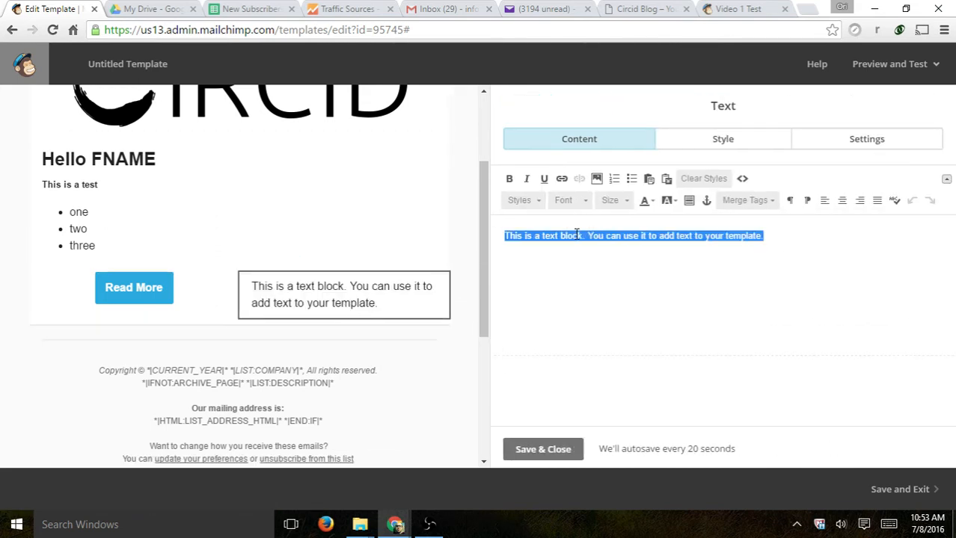
{"action": "type", "text": "This is"}
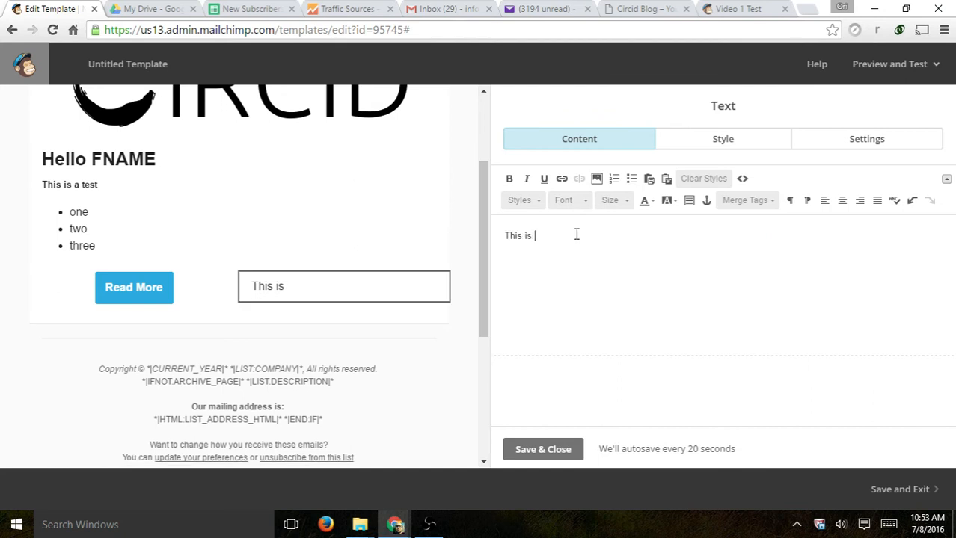
{"action": "type", "text": " more text"}
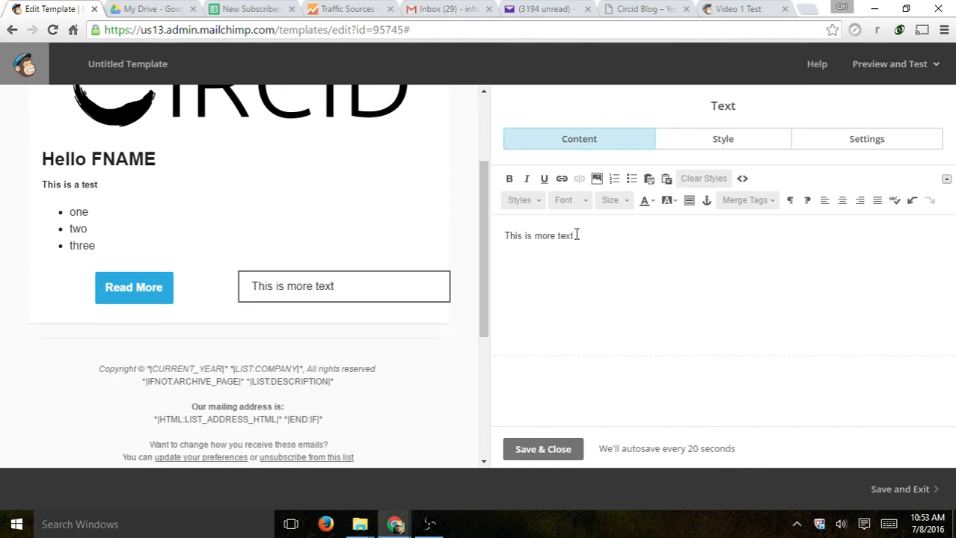
{"action": "left_click", "coordinate": [546, 448]}
{"action": "scroll", "coordinate": [414, 322], "scroll_direction": "up", "scroll_amount": 1}
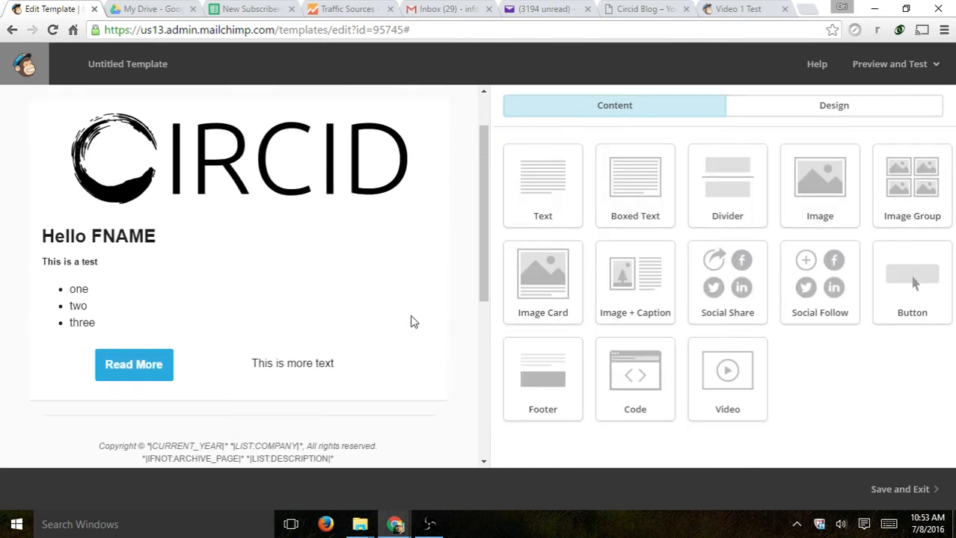
- Look through the Design and page settings, ending back on the Content blocks
{"action": "scroll", "coordinate": [414, 322], "scroll_direction": "up", "scroll_amount": 1}
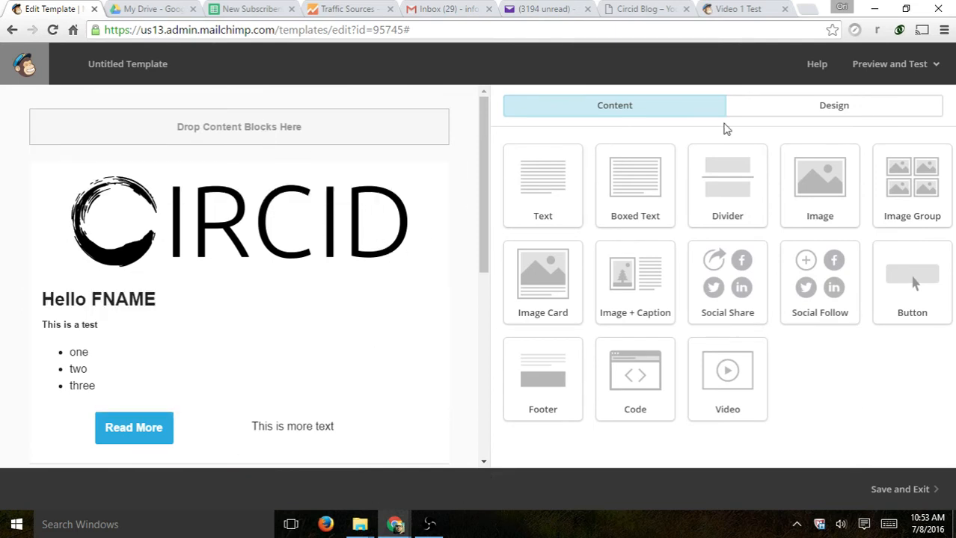
{"action": "left_click", "coordinate": [817, 109]}
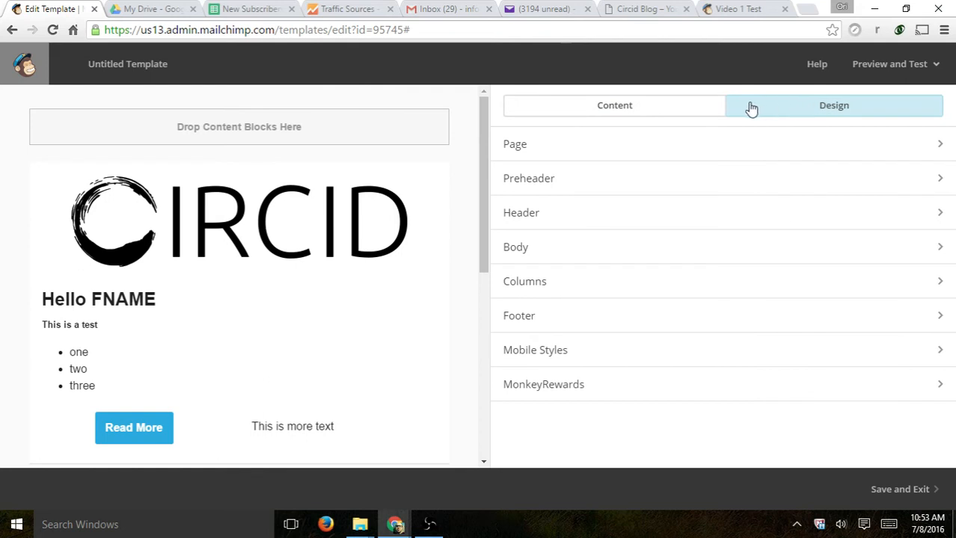
{"action": "left_click", "coordinate": [903, 151]}
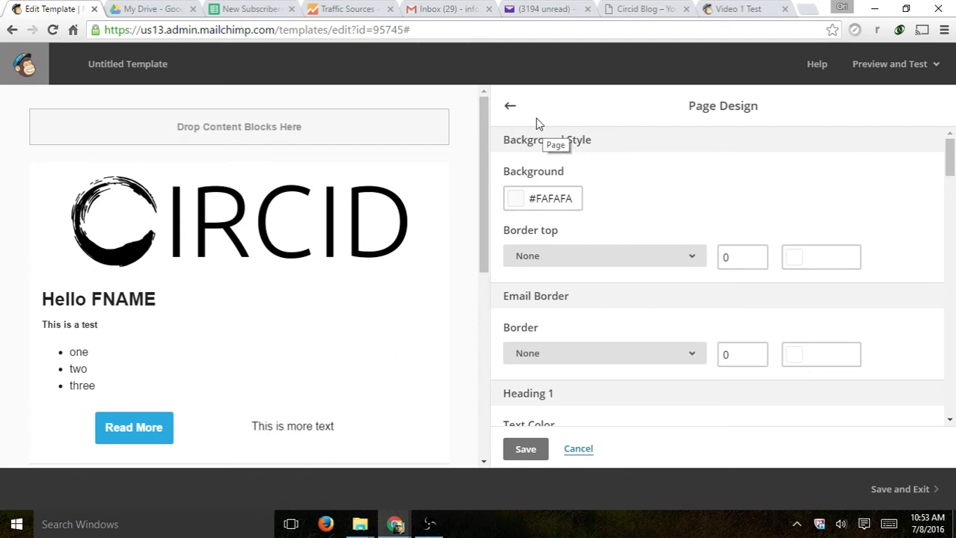
{"action": "left_click", "coordinate": [510, 107]}
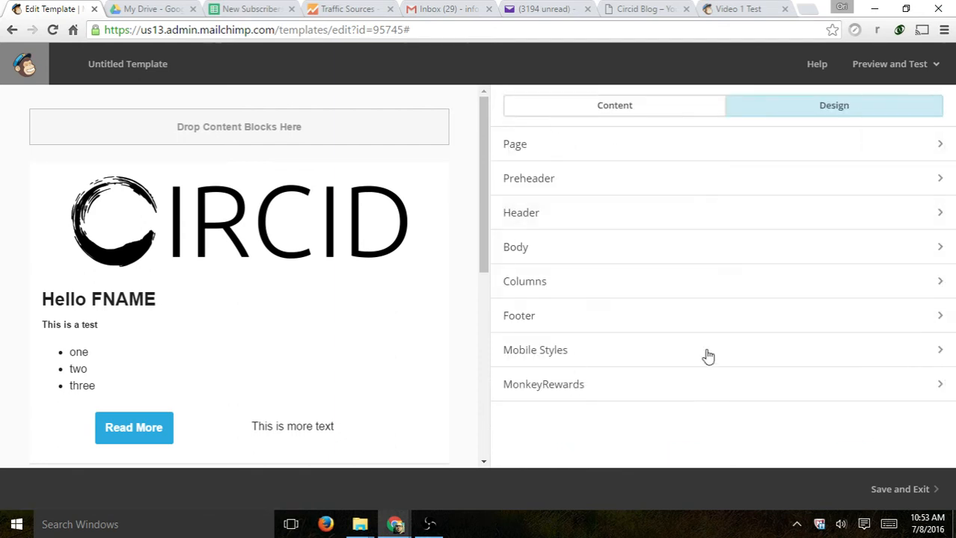
{"action": "left_click", "coordinate": [629, 108]}
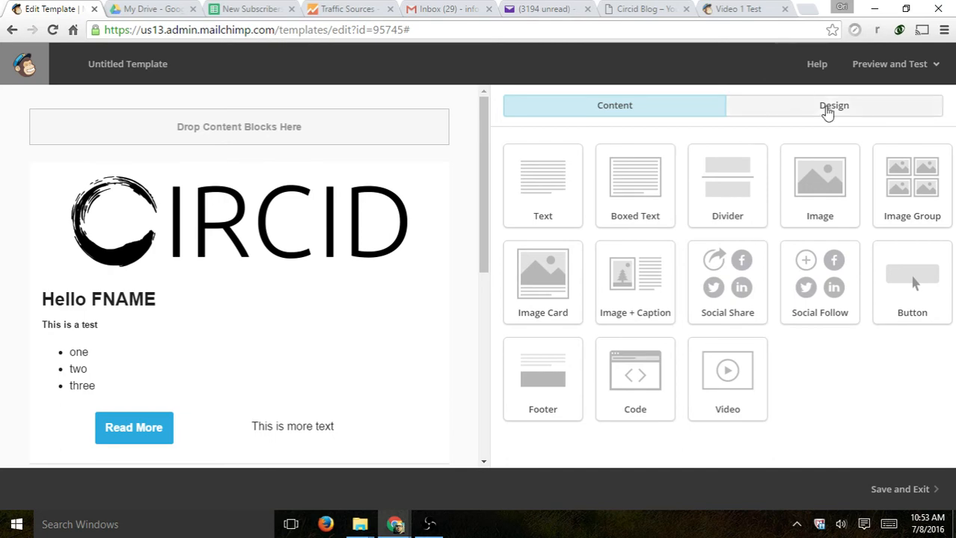
{"action": "left_click", "coordinate": [828, 111]}
{"action": "left_click", "coordinate": [595, 111]}
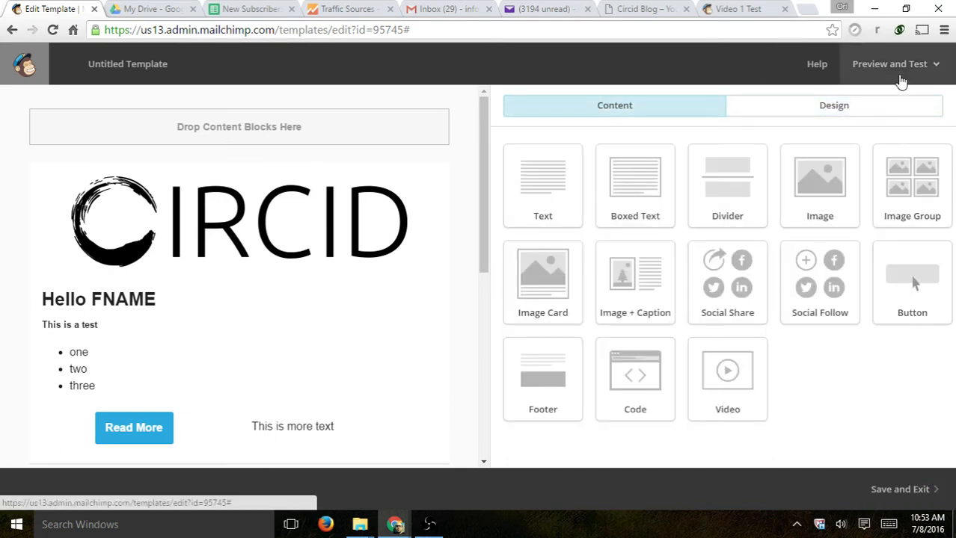
- Preview the template on desktop and mobile, then show the Inbox Previews
{"action": "left_click", "coordinate": [896, 65]}
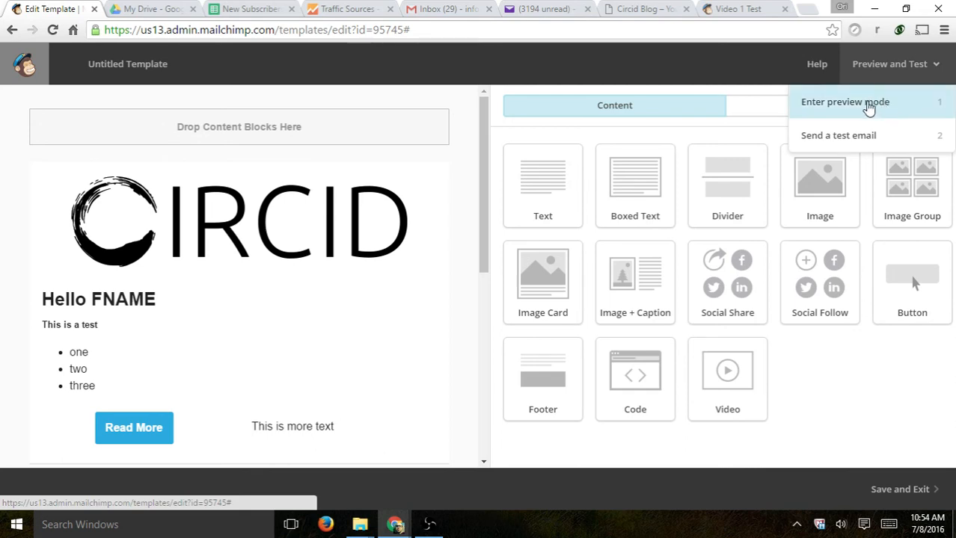
{"action": "left_click", "coordinate": [867, 109]}
{"action": "scroll", "coordinate": [740, 188], "scroll_direction": "down", "scroll_amount": 1}
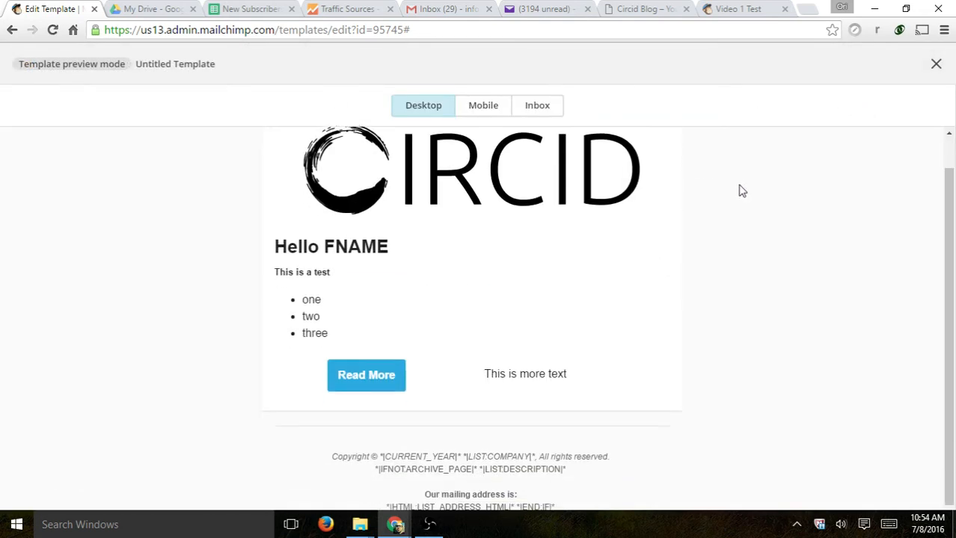
{"action": "scroll", "coordinate": [743, 185], "scroll_direction": "up", "scroll_amount": 1}
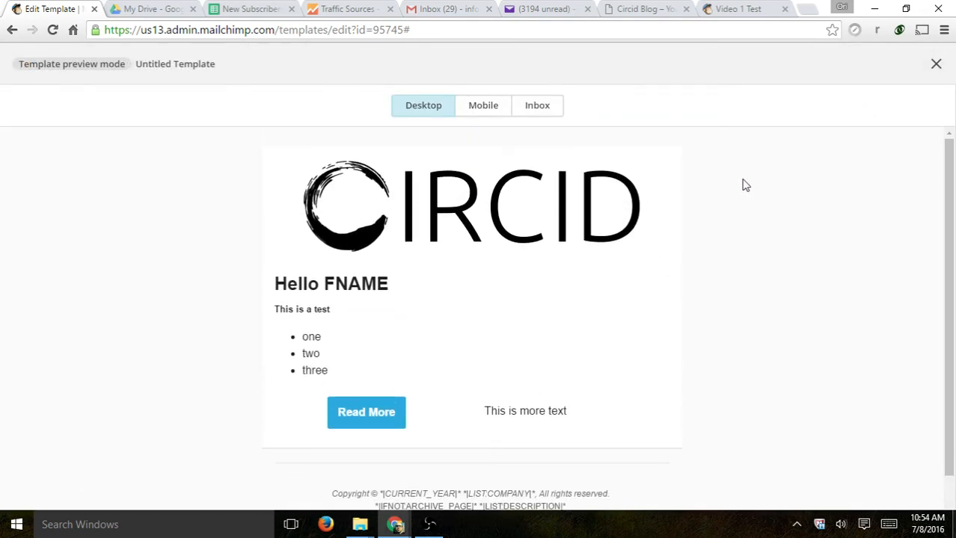
{"action": "left_click", "coordinate": [474, 109]}
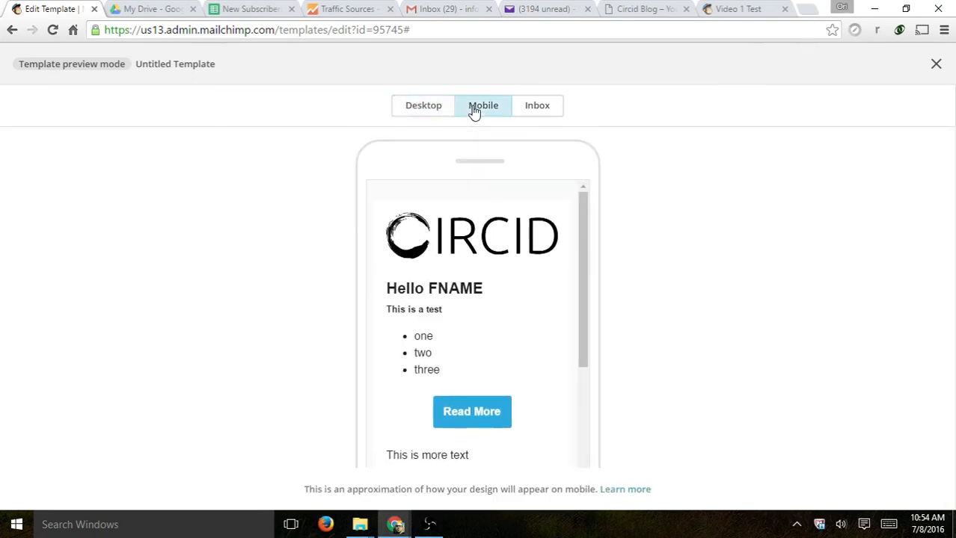
{"action": "scroll", "coordinate": [529, 227], "scroll_direction": "down", "scroll_amount": 2}
{"action": "scroll", "coordinate": [531, 246], "scroll_direction": "up", "scroll_amount": 2}
{"action": "left_click", "coordinate": [537, 106]}
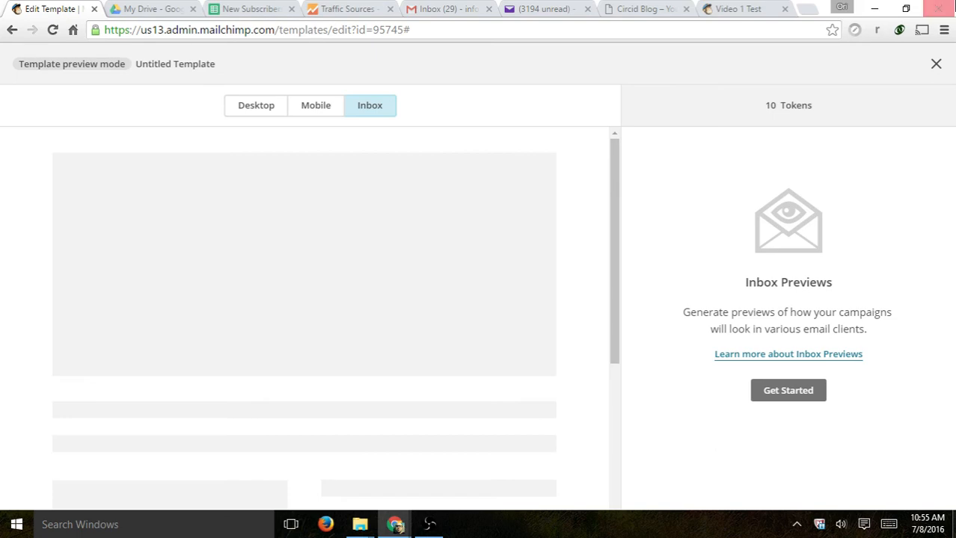
- Switch back to Desktop, exit preview mode, and reopen the Preview and Test menu
{"action": "left_click", "coordinate": [246, 99]}
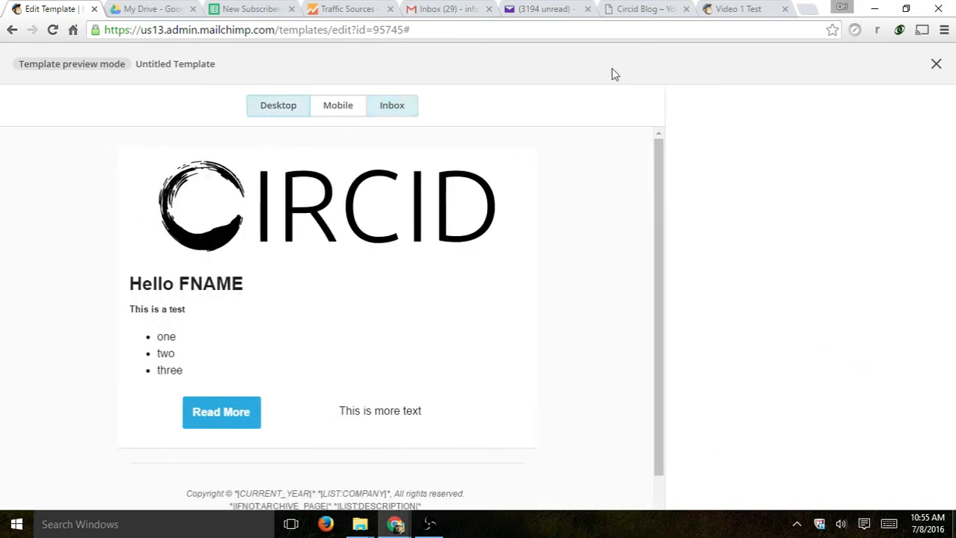
{"action": "left_click", "coordinate": [936, 64]}
{"action": "left_click", "coordinate": [854, 66]}
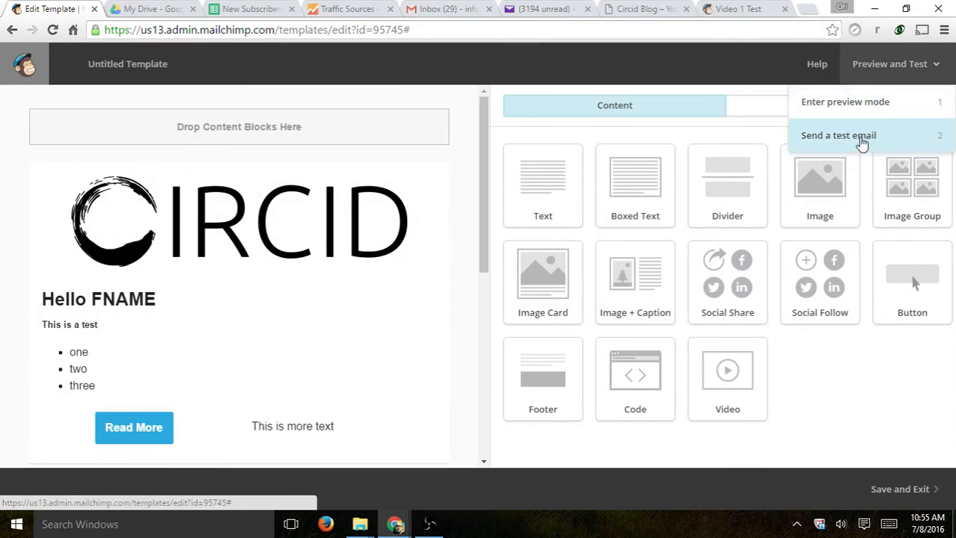
- Send a test email of the template to the Yahoo test address and dismiss the confirmation
{"action": "left_click", "coordinate": [857, 146]}
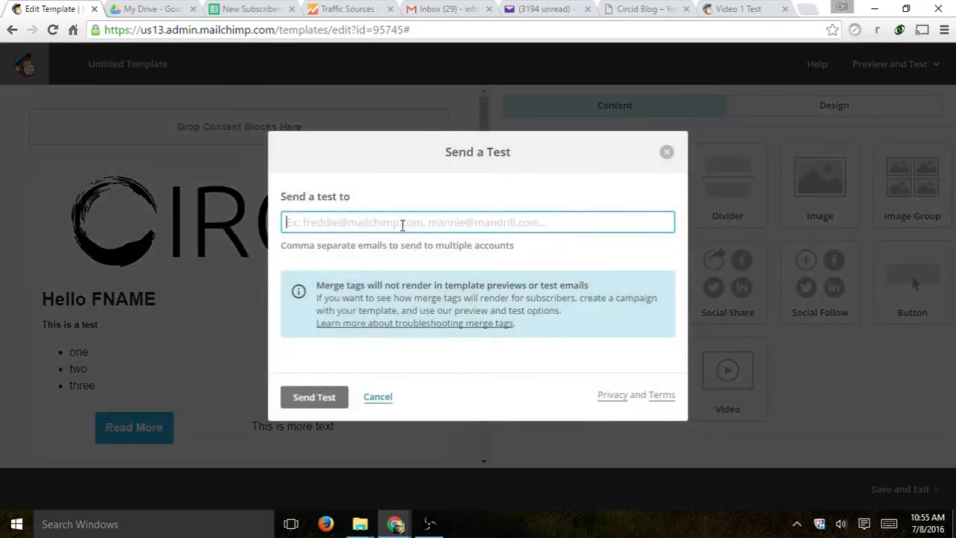
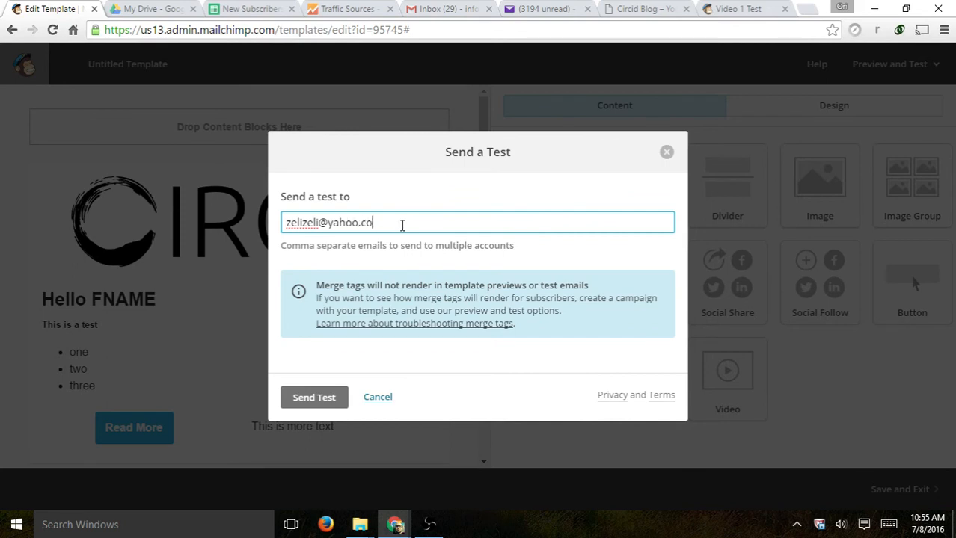
{"action": "left_click", "coordinate": [310, 404]}
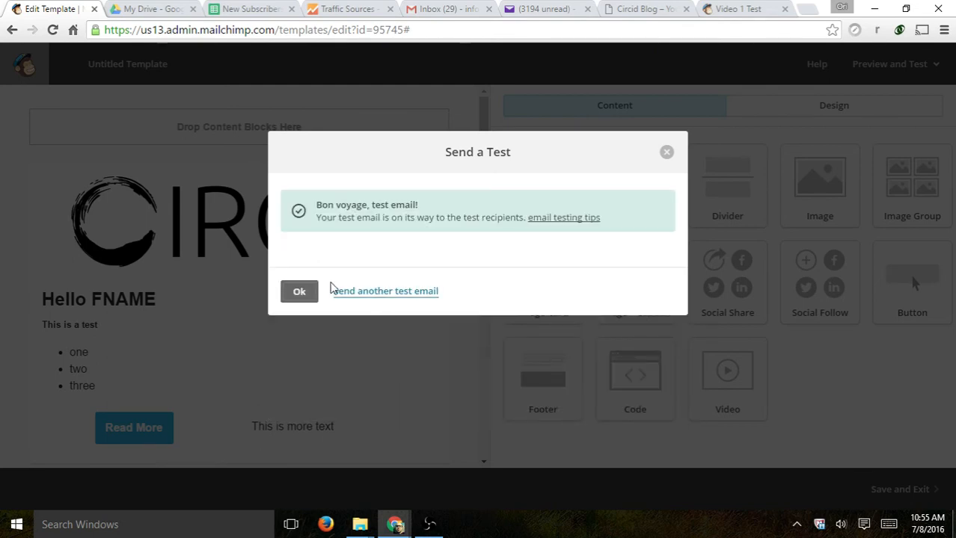
{"action": "left_click", "coordinate": [308, 294]}
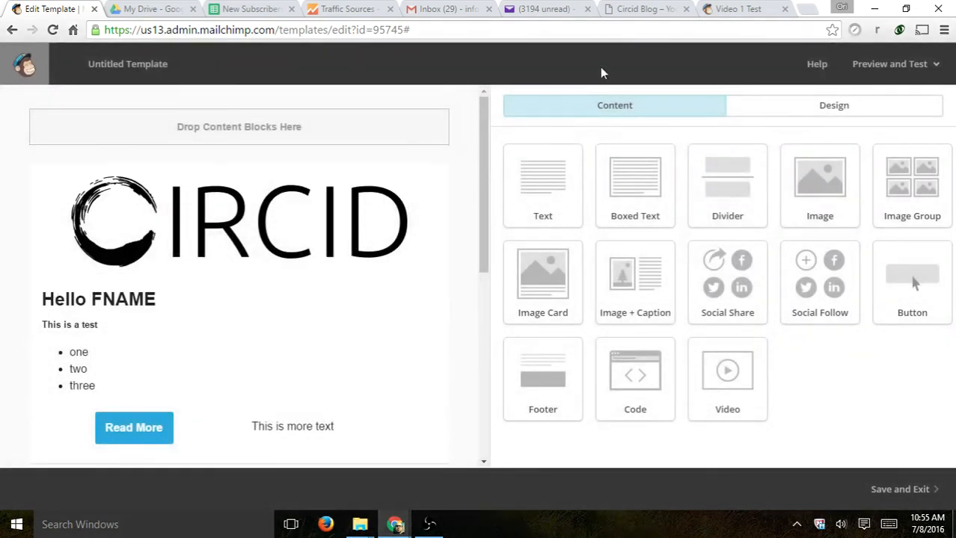
- Check the MailChimp Template Test email in the Yahoo Mail inbox, then return to the editor
{"action": "left_click", "coordinate": [649, 10]}
{"action": "left_click", "coordinate": [542, 9]}
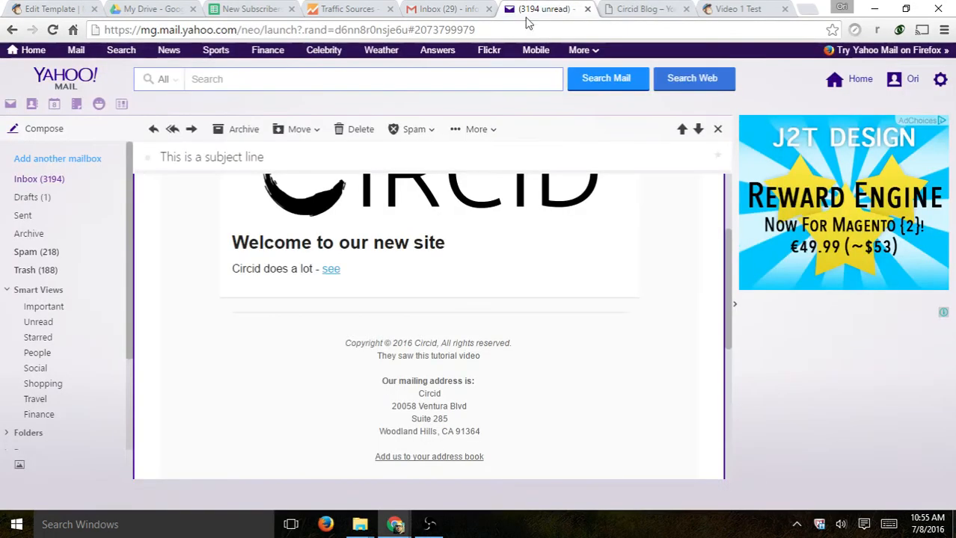
{"action": "left_click", "coordinate": [56, 180]}
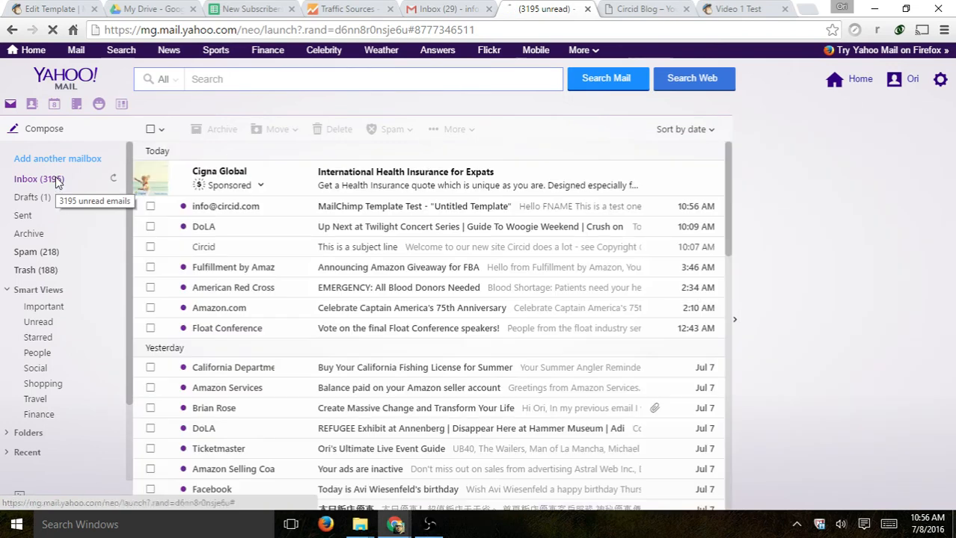
{"action": "left_click", "coordinate": [383, 205]}
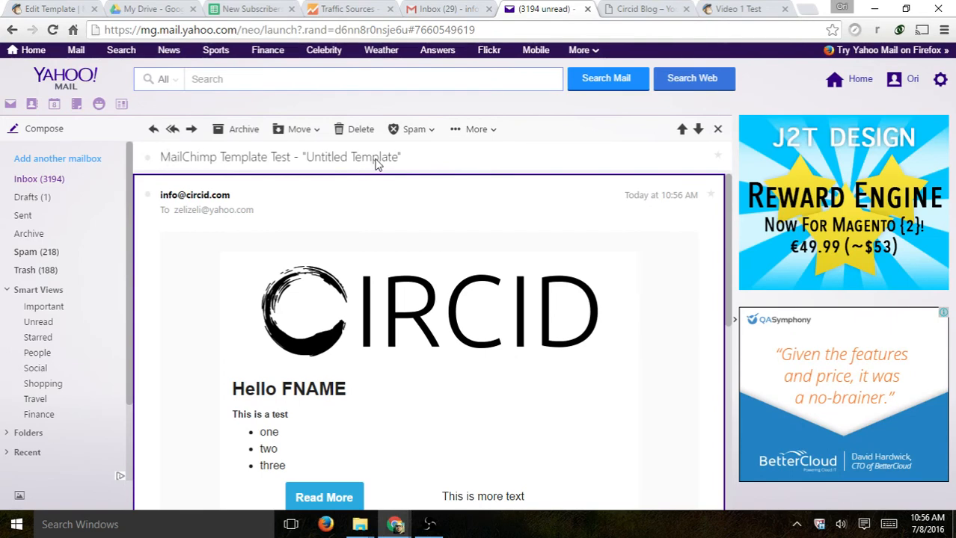
{"action": "scroll", "coordinate": [569, 350], "scroll_direction": "down", "scroll_amount": 4}
{"action": "scroll", "coordinate": [546, 348], "scroll_direction": "up", "scroll_amount": 3}
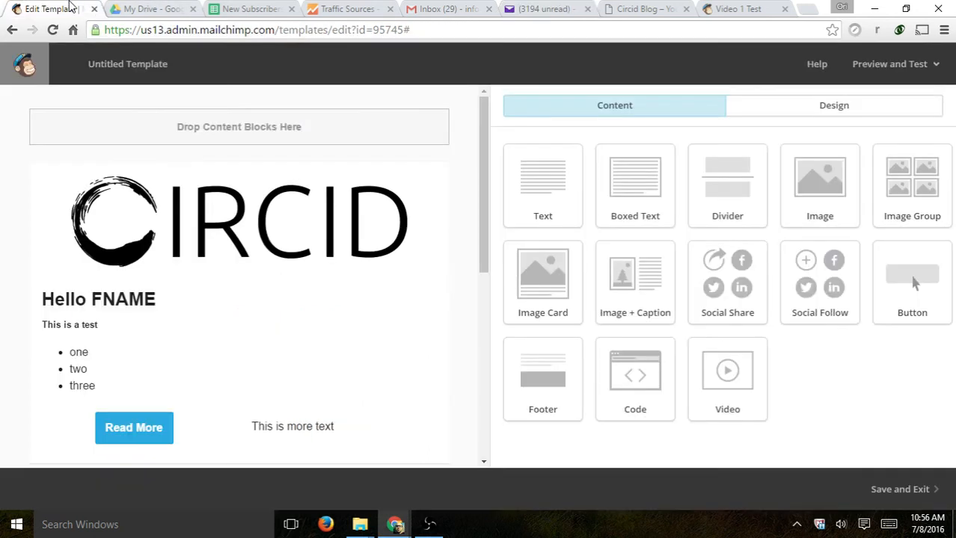
{"action": "left_click", "coordinate": [71, 9]}
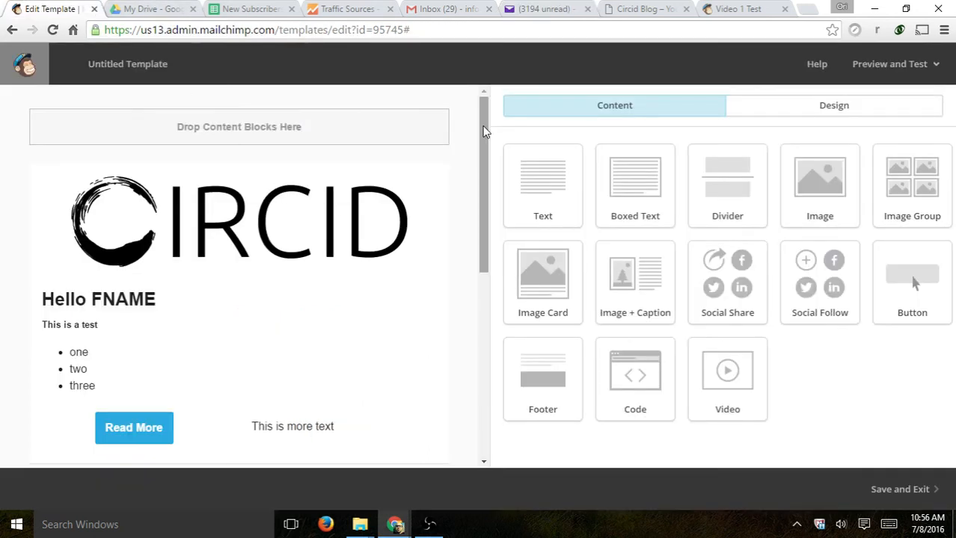
- Save the template as 'Circid Test 1' and go to the Campaigns list
{"action": "left_click", "coordinate": [938, 498]}
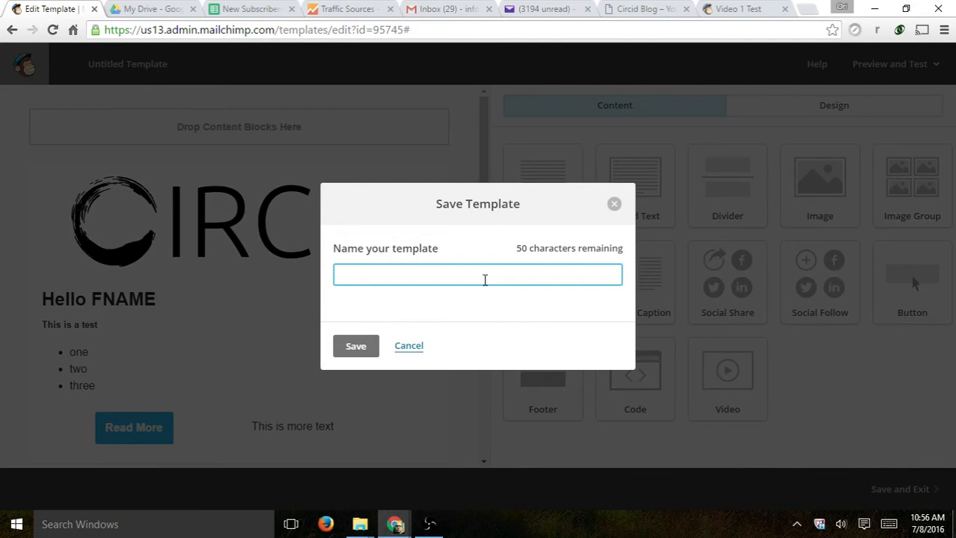
{"action": "type", "text": "Circid Test 1"}
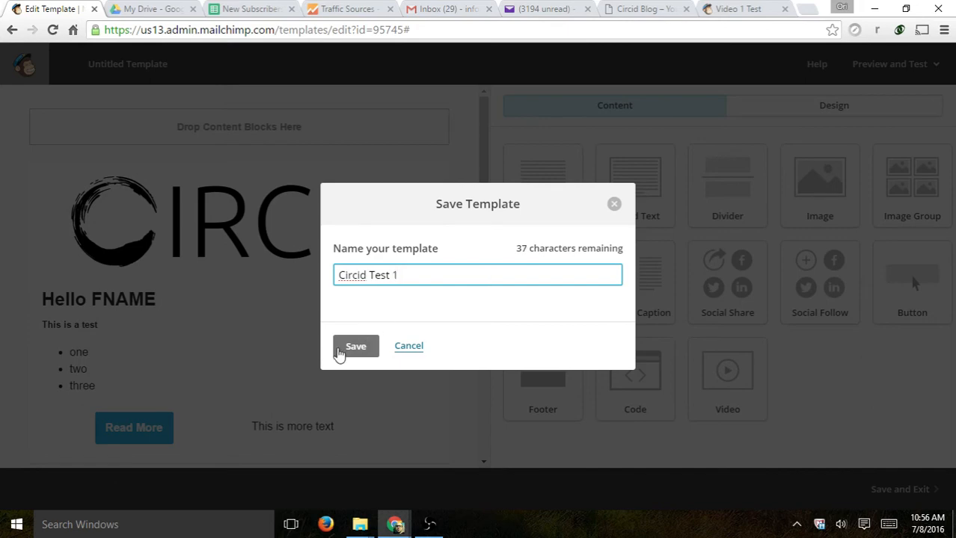
{"action": "left_click", "coordinate": [344, 350]}
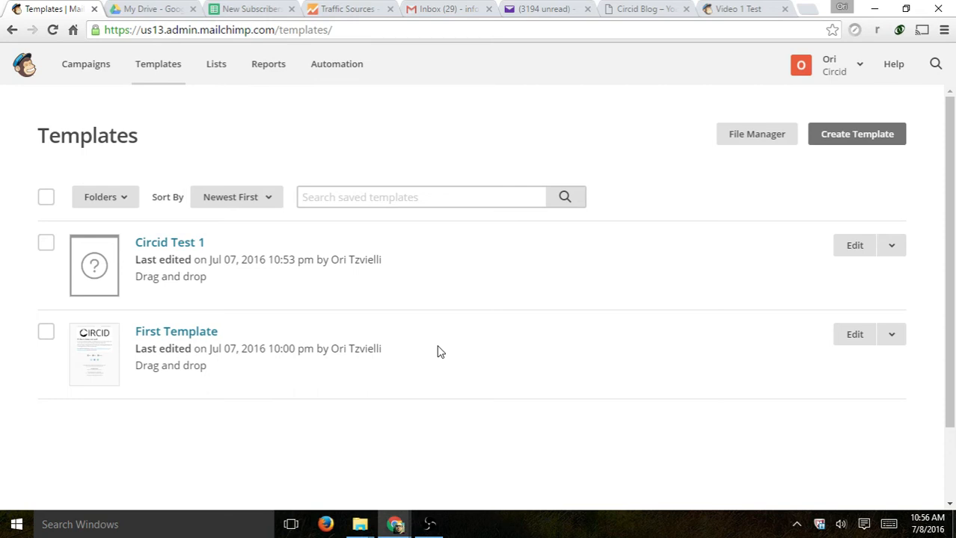
{"action": "left_click", "coordinate": [109, 75]}
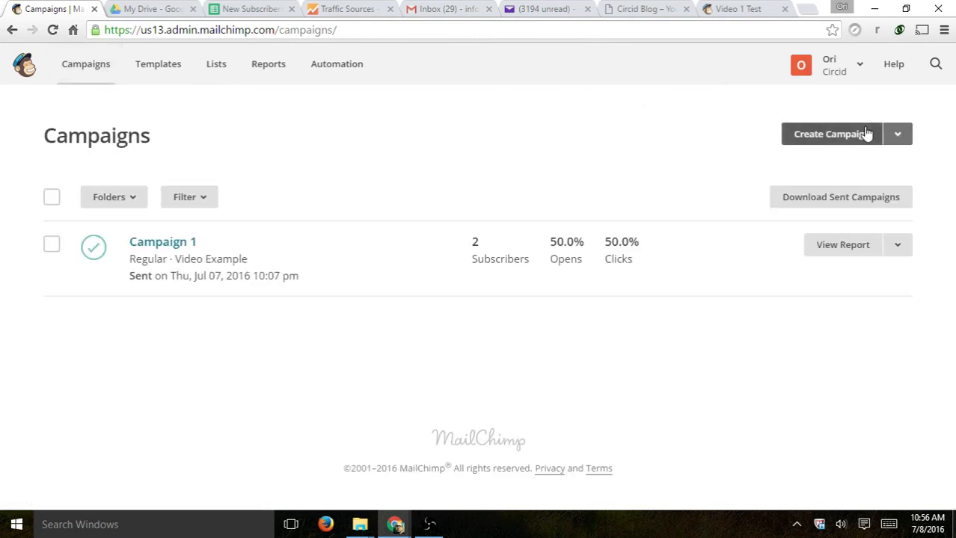
- Create a new campaign and pick the Regular campaign type over A/B testing
{"action": "left_click", "coordinate": [900, 134]}
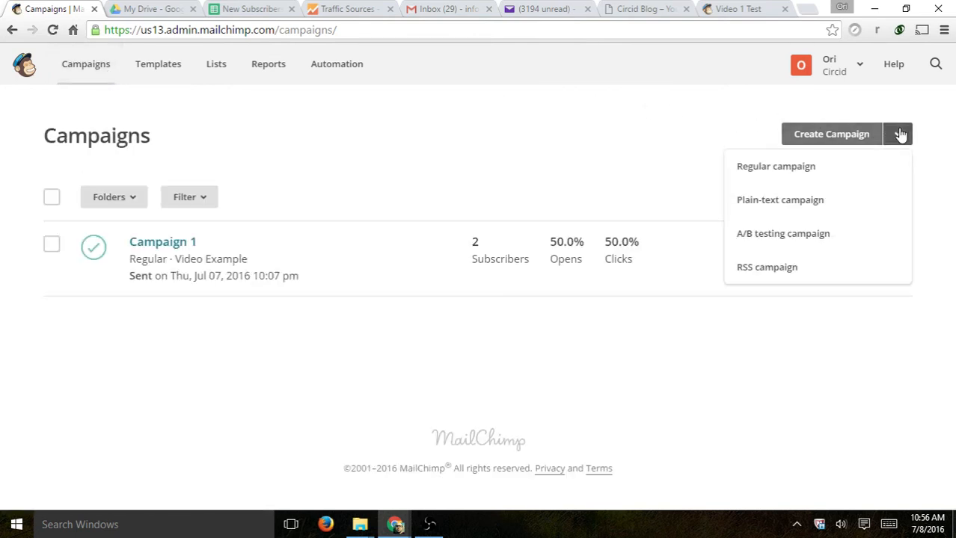
{"action": "left_click", "coordinate": [877, 134]}
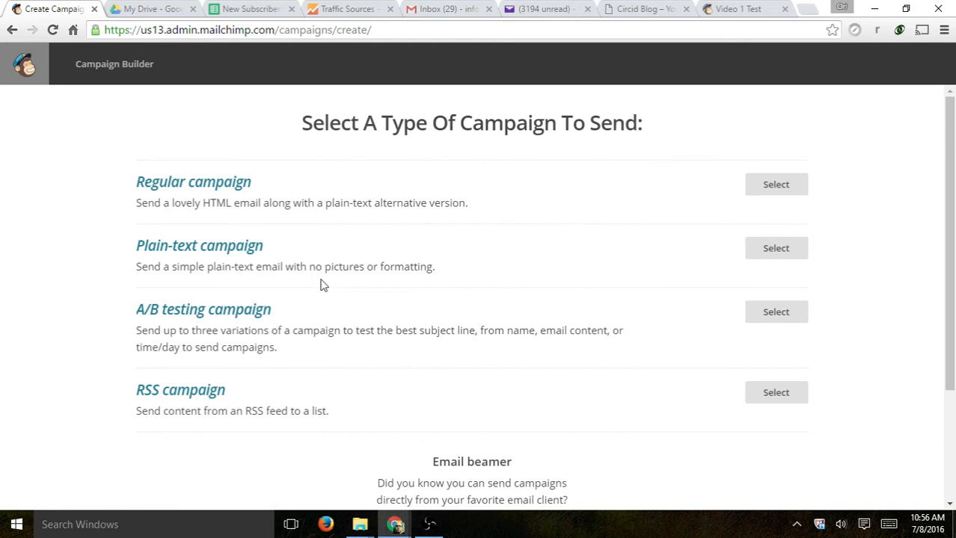
{"action": "left_click_drag", "start_coordinate": [136, 317], "coordinate": [285, 307]}
{"action": "left_click", "coordinate": [336, 306]}
{"action": "left_click_drag", "start_coordinate": [363, 308], "coordinate": [208, 321]}
{"action": "left_click_drag", "start_coordinate": [297, 195], "coordinate": [578, 211]}
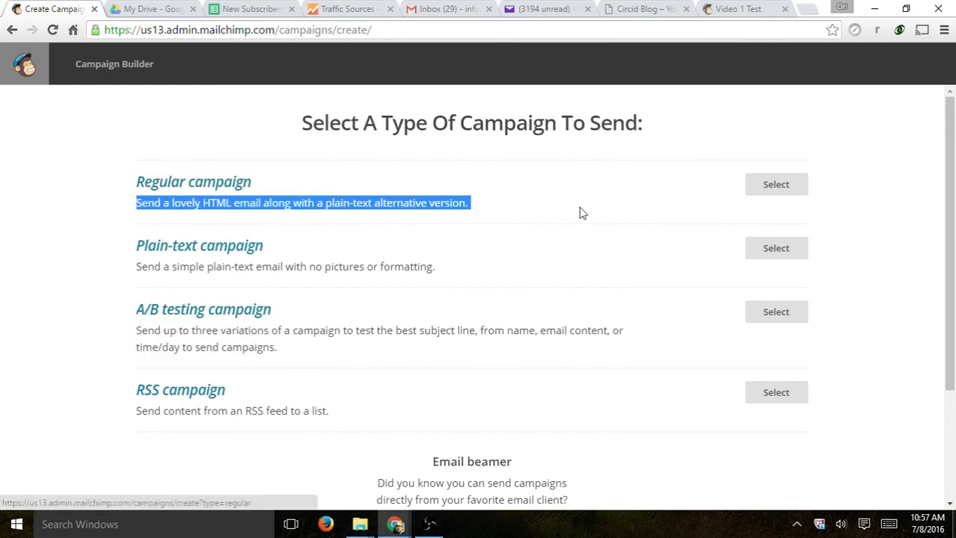
{"action": "left_click", "coordinate": [768, 196]}
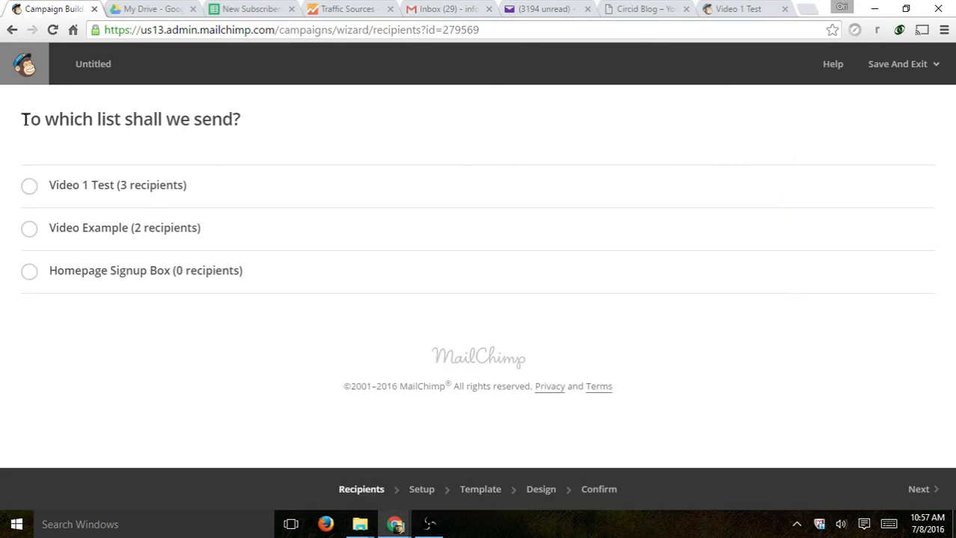
- Choose the entire Video 1 Test list as recipients and continue to Setup
{"action": "left_click_drag", "start_coordinate": [25, 121], "coordinate": [262, 139]}
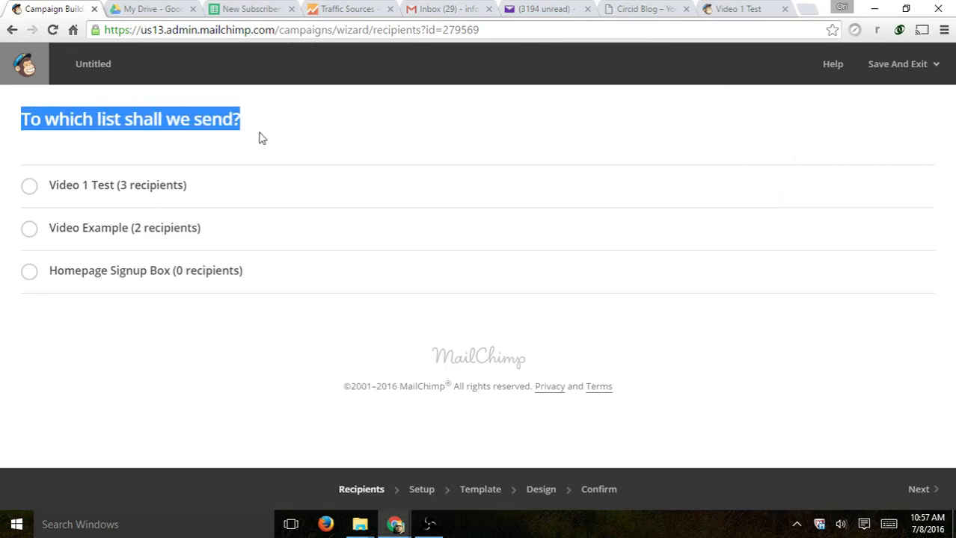
{"action": "left_click", "coordinate": [262, 139]}
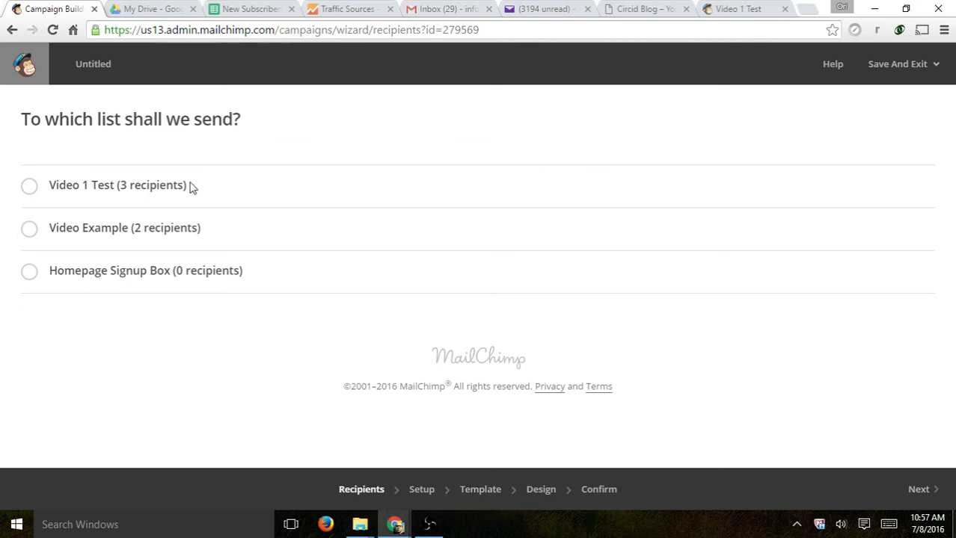
{"action": "left_click", "coordinate": [28, 186]}
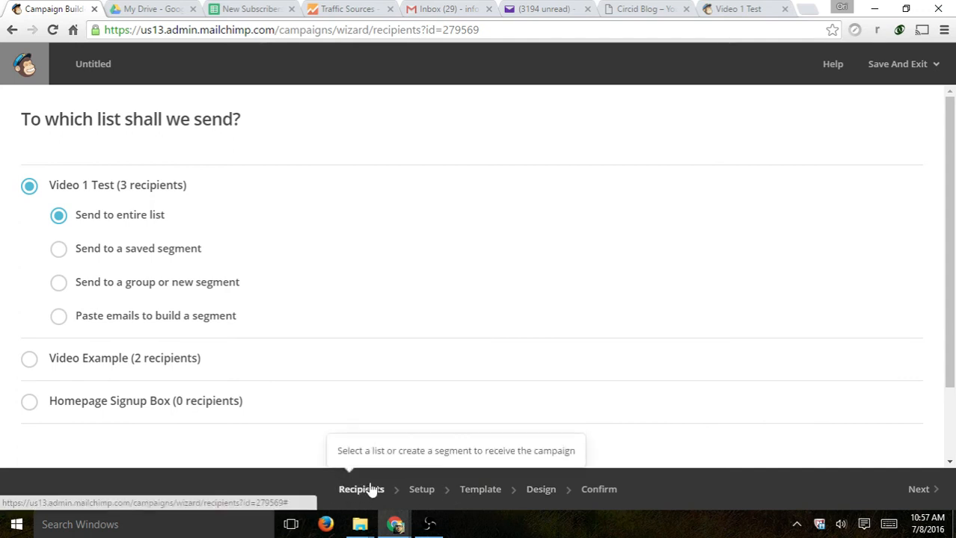
{"action": "left_click", "coordinate": [919, 490]}
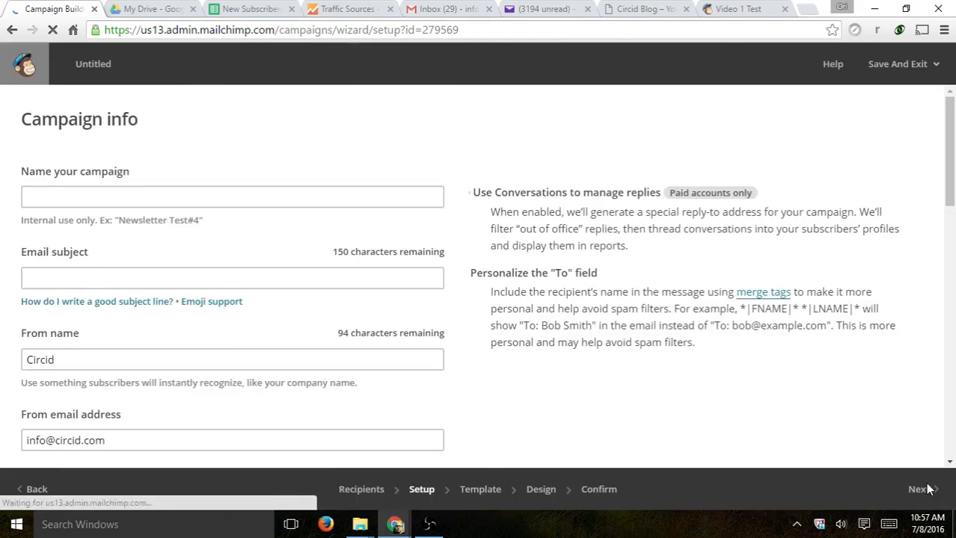
- Name the campaign 'First Subscribers' with subject 'Thanks for subscribing - we want to give you....'
{"action": "left_click", "coordinate": [230, 197]}
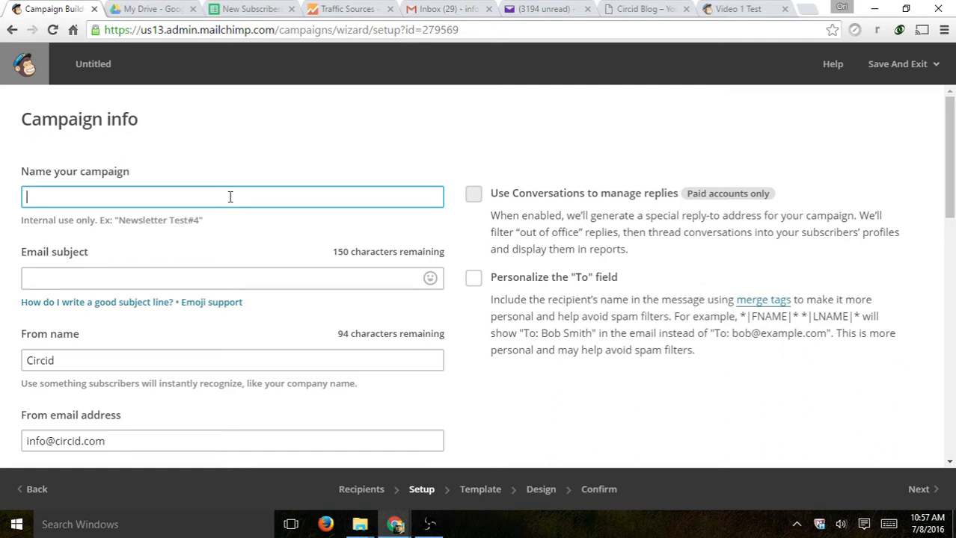
{"action": "type", "text": "First Subscribers"}
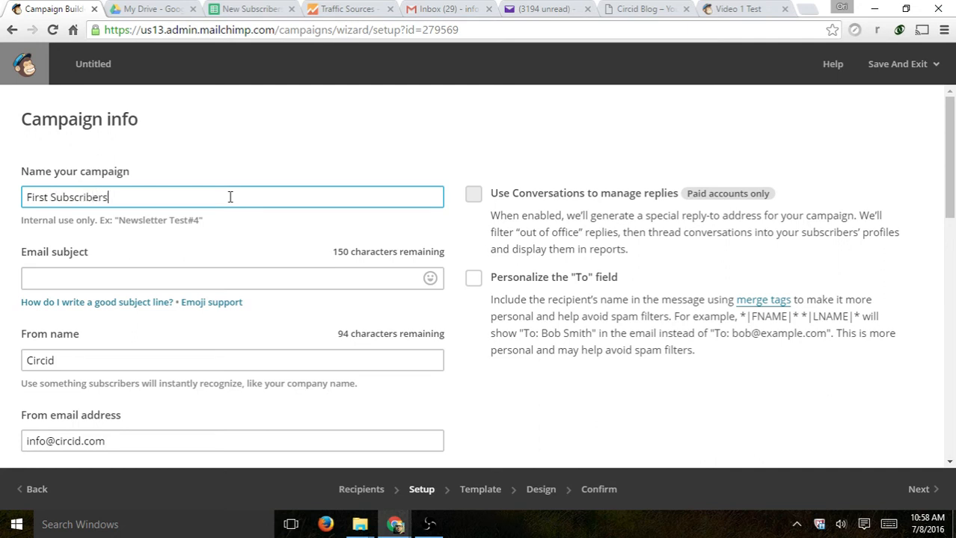
{"action": "left_click", "coordinate": [207, 279]}
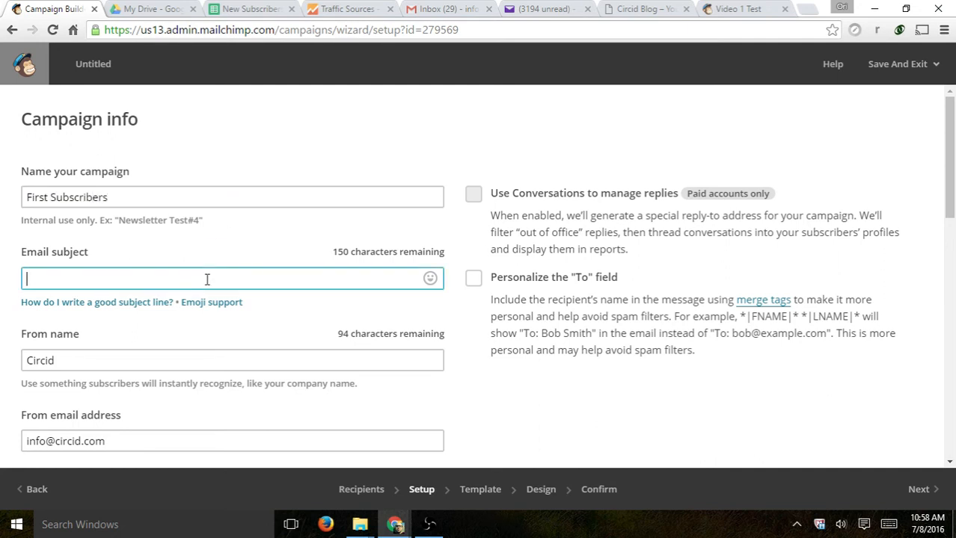
{"action": "type", "text": "Thanks for subs"}
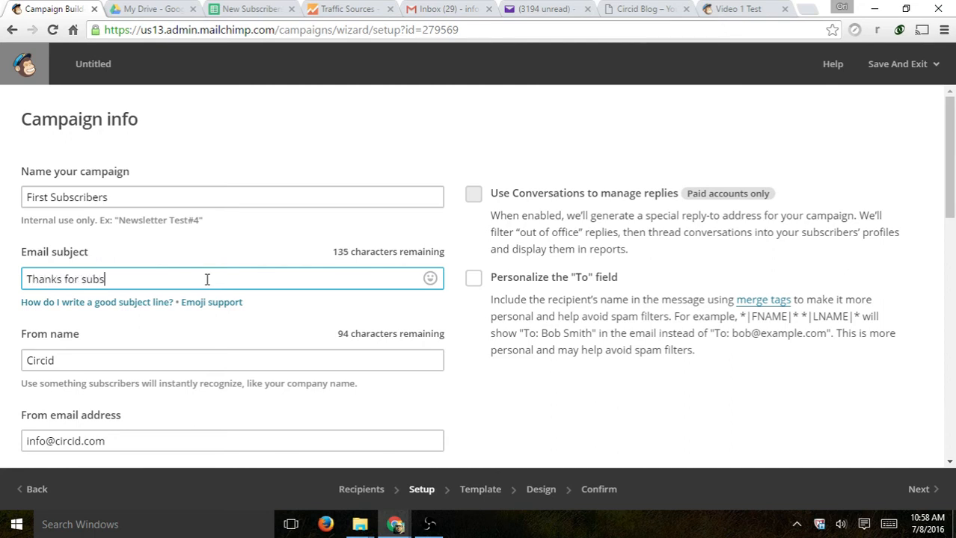
{"action": "type", "text": "cribing - we want to give you...."}
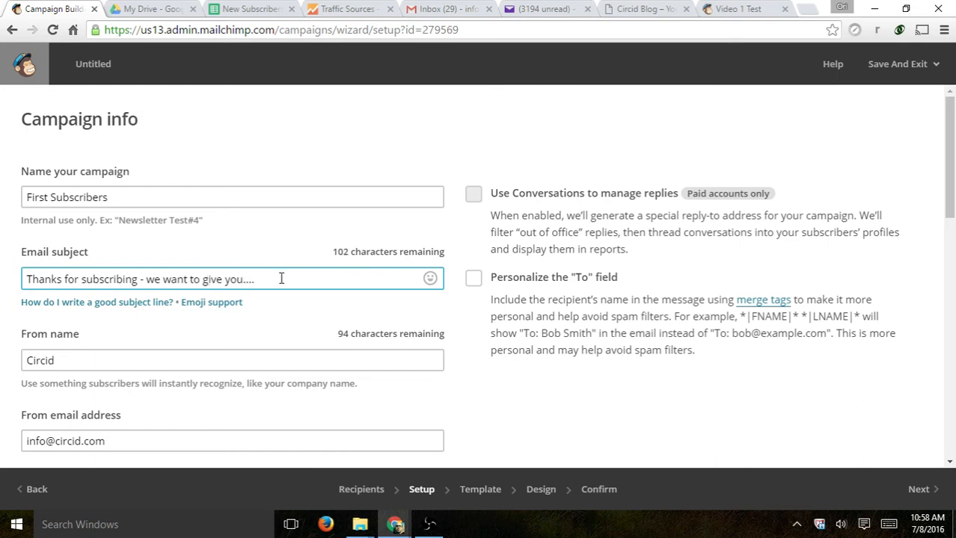
- Compare against the test email in Yahoo Mail, then reselect the whole subject line
{"action": "left_click_drag", "start_coordinate": [287, 280], "coordinate": [2, 279]}
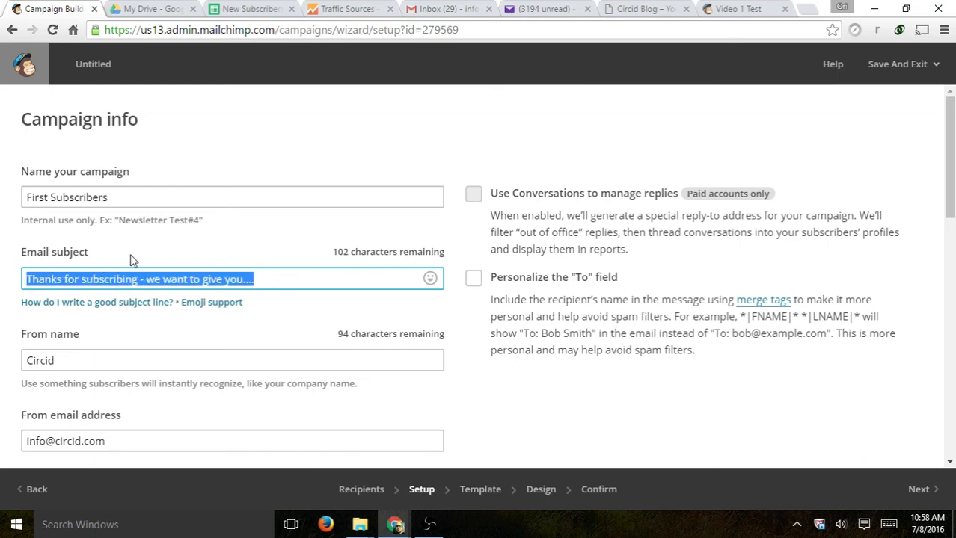
{"action": "left_click", "coordinate": [526, 14]}
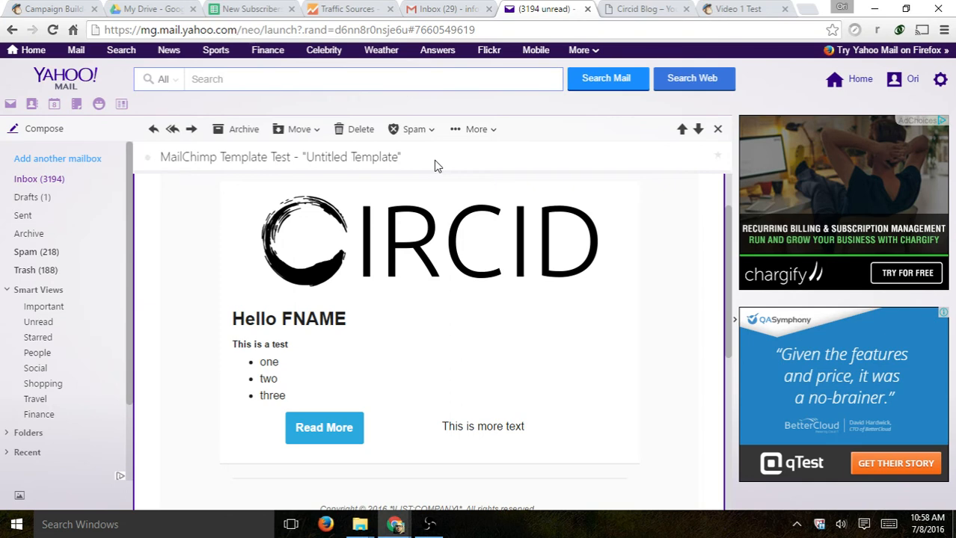
{"action": "left_click", "coordinate": [71, 6]}
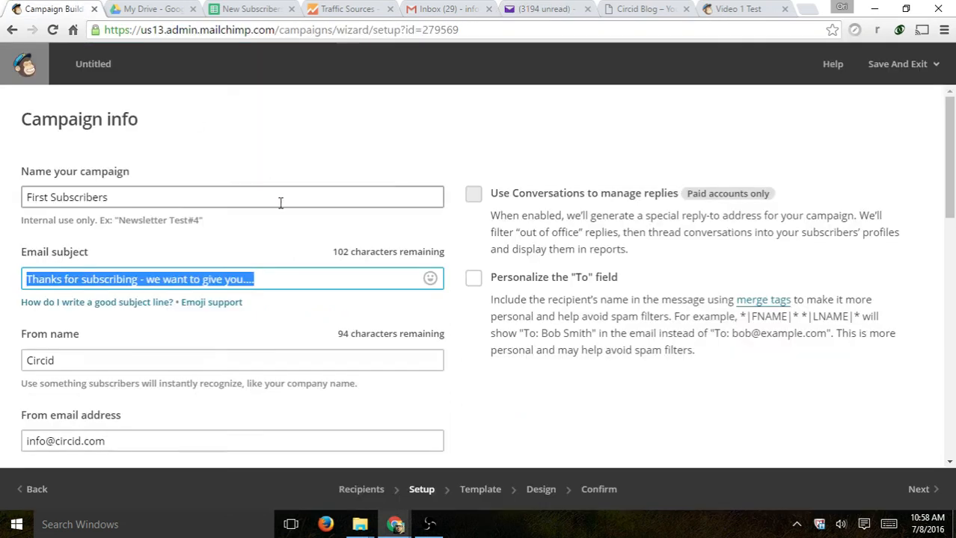
{"action": "left_click_drag", "start_coordinate": [260, 276], "coordinate": [28, 272]}
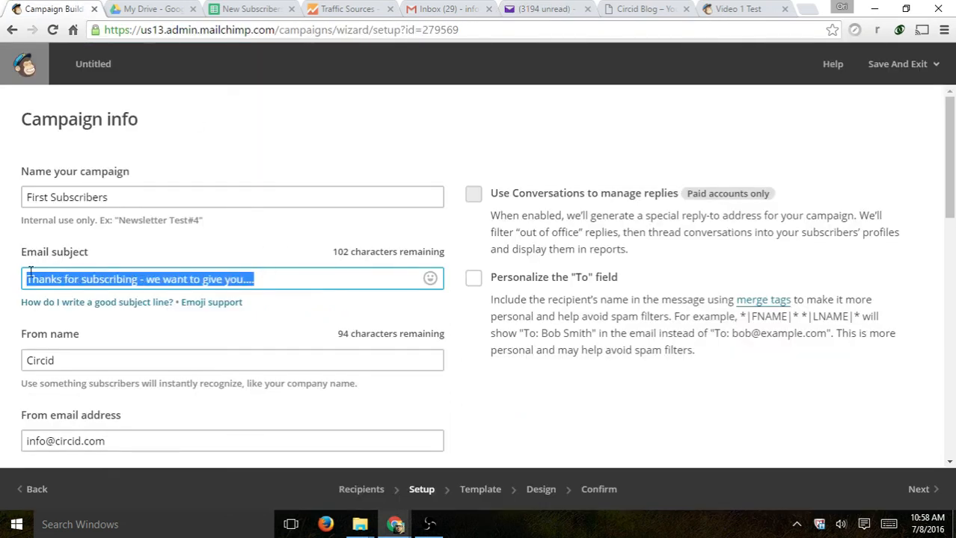
{"action": "left_click", "coordinate": [136, 277]}
{"action": "left_click_drag", "start_coordinate": [299, 281], "coordinate": [26, 280]}
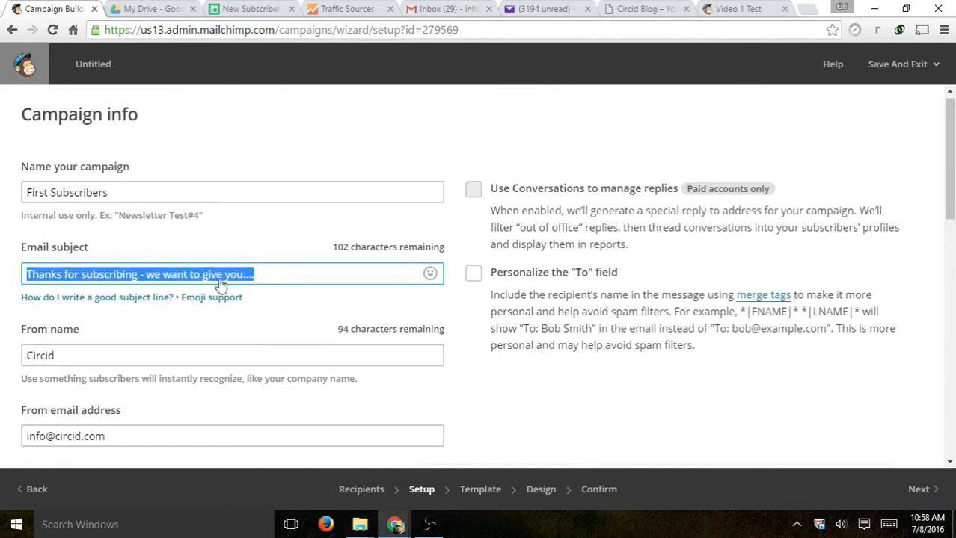
{"action": "scroll", "coordinate": [220, 283], "scroll_direction": "down", "scroll_amount": 1}
{"action": "scroll", "coordinate": [179, 292], "scroll_direction": "down", "scroll_amount": 1}
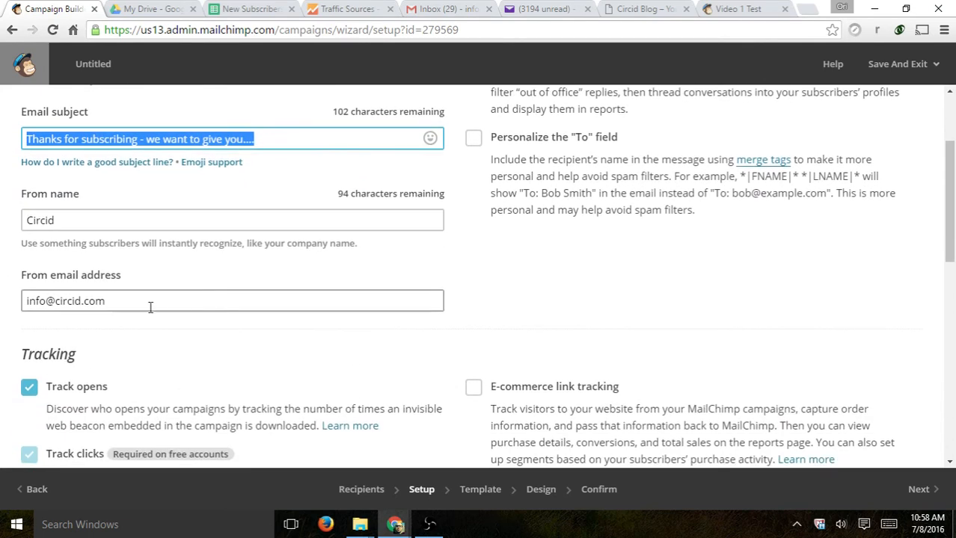
{"action": "scroll", "coordinate": [292, 266], "scroll_direction": "down", "scroll_amount": 1}
{"action": "scroll", "coordinate": [385, 254], "scroll_direction": "up", "scroll_amount": 2}
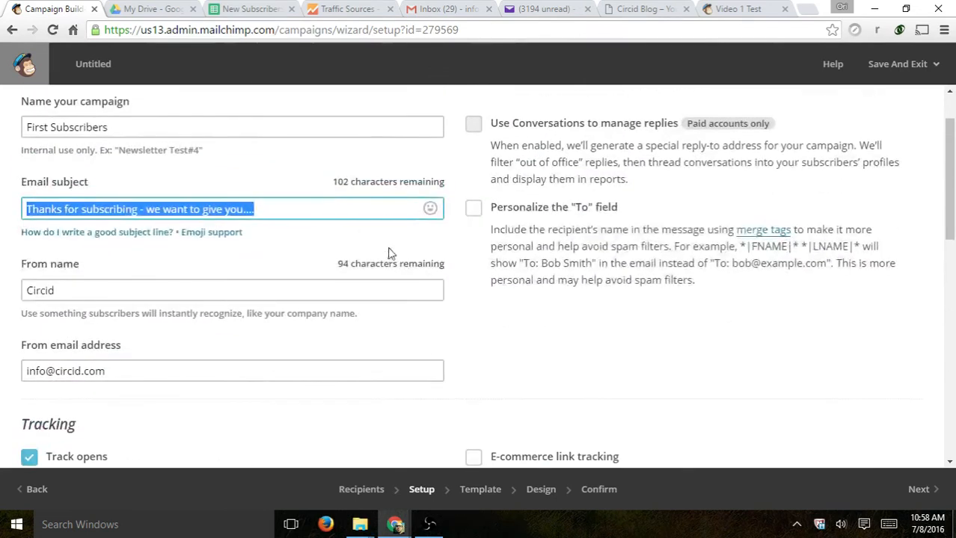
{"action": "scroll", "coordinate": [388, 254], "scroll_direction": "down", "scroll_amount": 4}
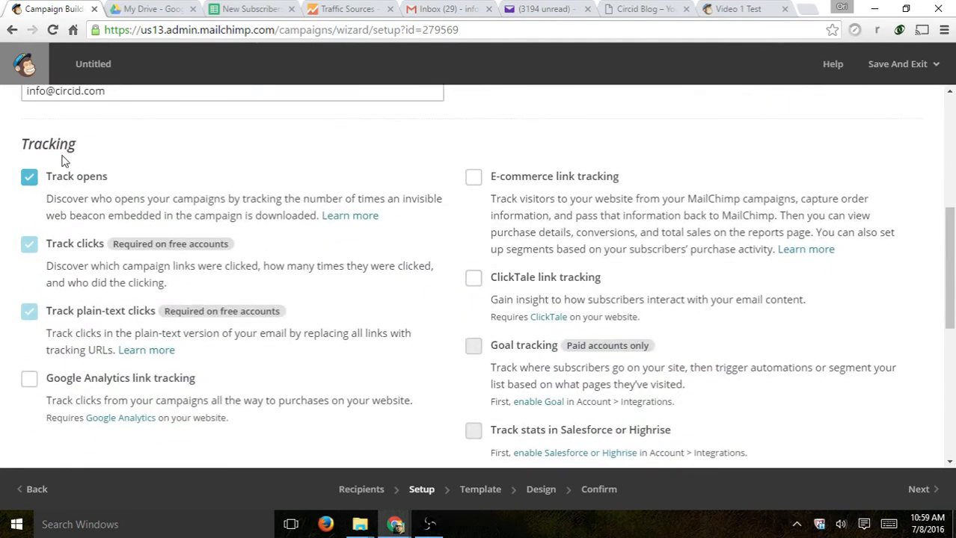
{"action": "left_click_drag", "start_coordinate": [362, 200], "coordinate": [127, 198]}
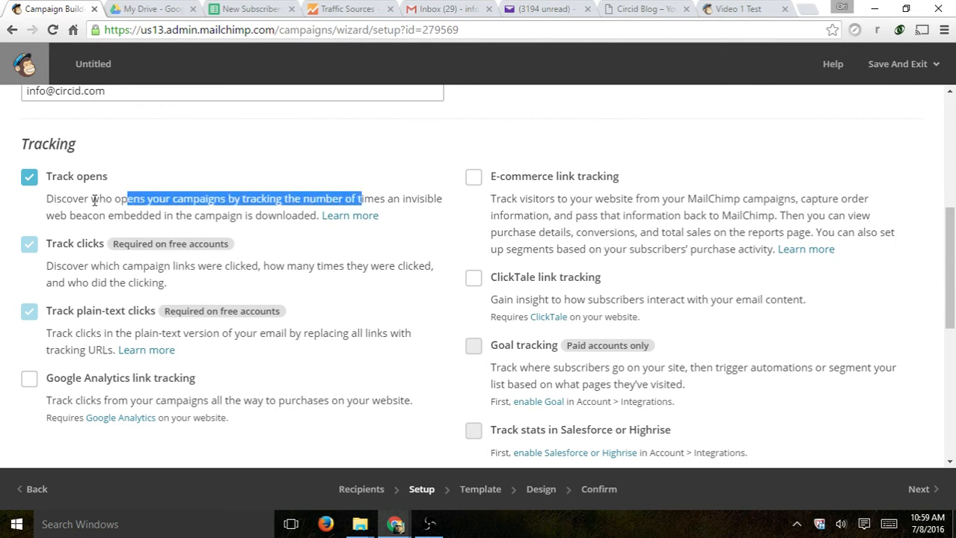
{"action": "left_click", "coordinate": [60, 245]}
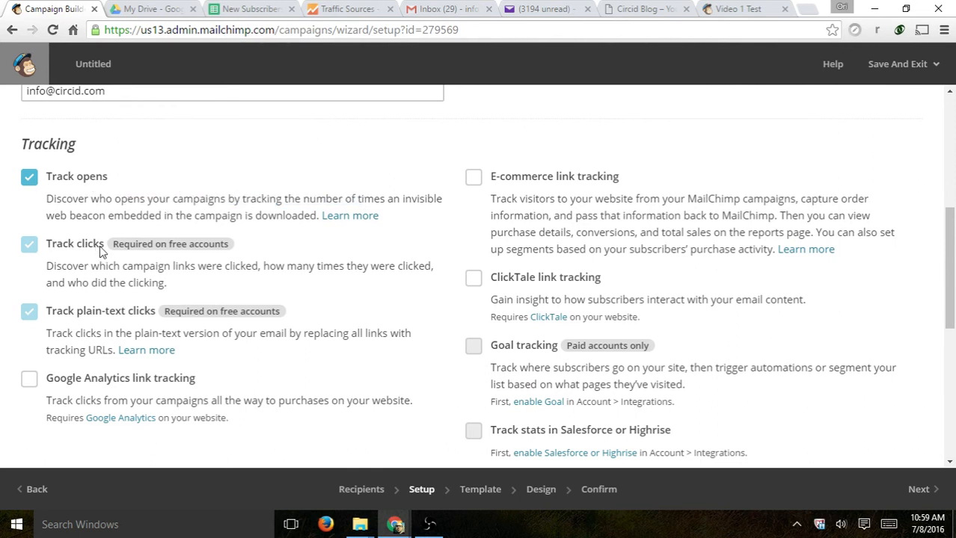
{"action": "left_click_drag", "start_coordinate": [101, 251], "coordinate": [222, 267]}
{"action": "left_click", "coordinate": [226, 270]}
{"action": "left_click", "coordinate": [576, 11]}
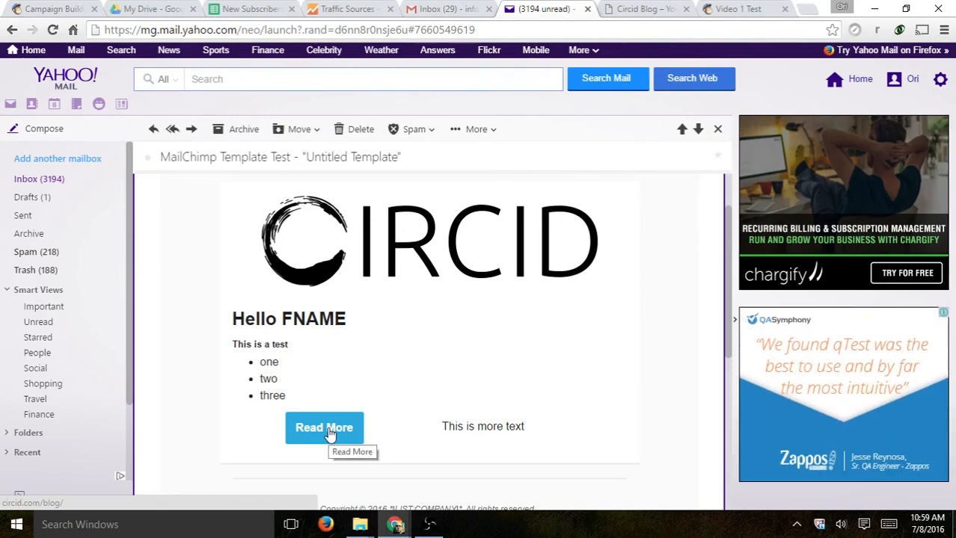
{"action": "key", "text": "ctrl+1"}
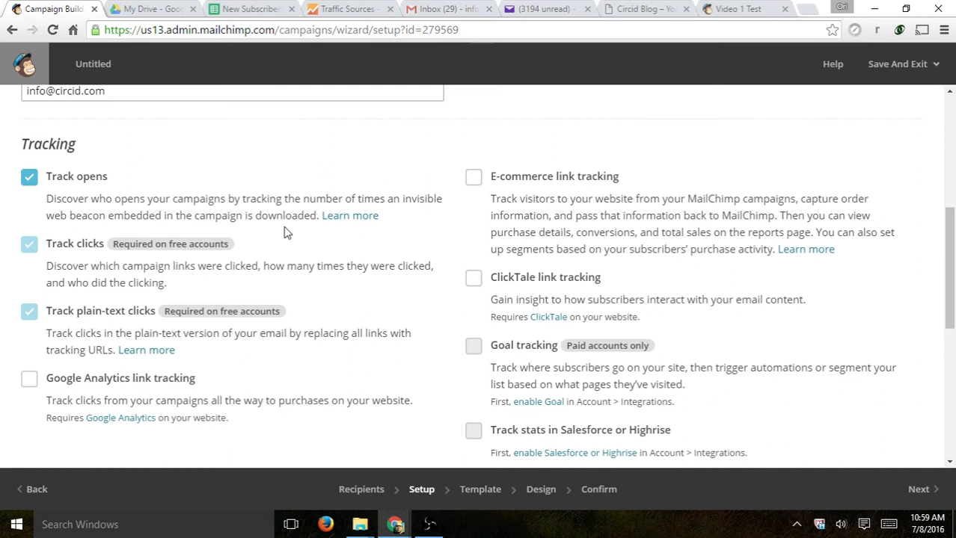
{"action": "scroll", "coordinate": [284, 232], "scroll_direction": "down", "scroll_amount": 1}
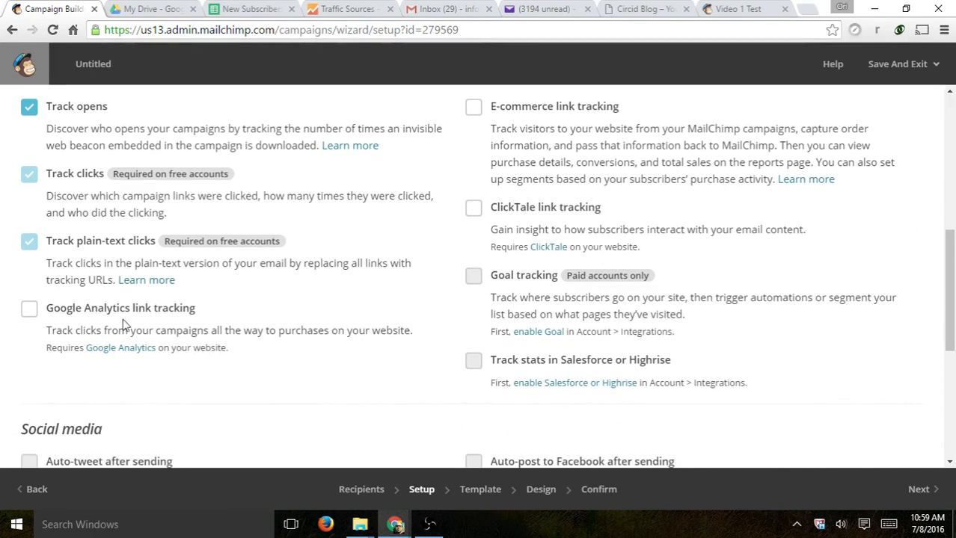
- Turn on Google Analytics link tracking and review the campaign name field
{"action": "left_click", "coordinate": [86, 313]}
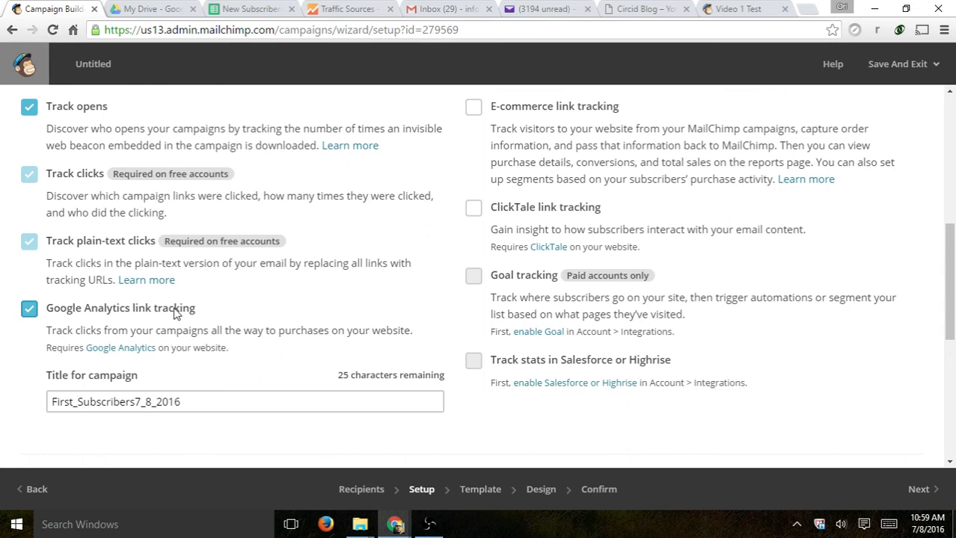
{"action": "scroll", "coordinate": [172, 313], "scroll_direction": "up", "scroll_amount": 10}
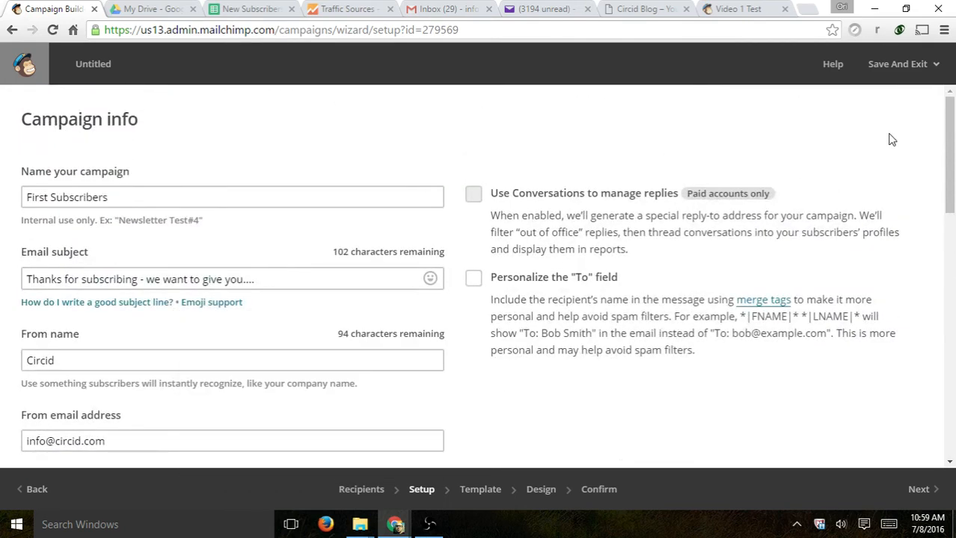
{"action": "scroll", "coordinate": [260, 243], "scroll_direction": "down", "scroll_amount": 5}
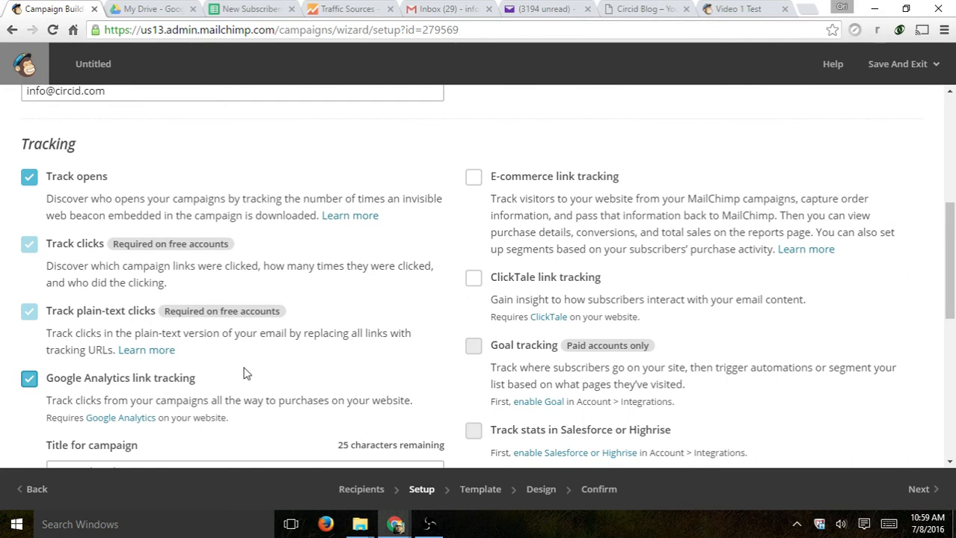
{"action": "scroll", "coordinate": [246, 372], "scroll_direction": "up", "scroll_amount": 5}
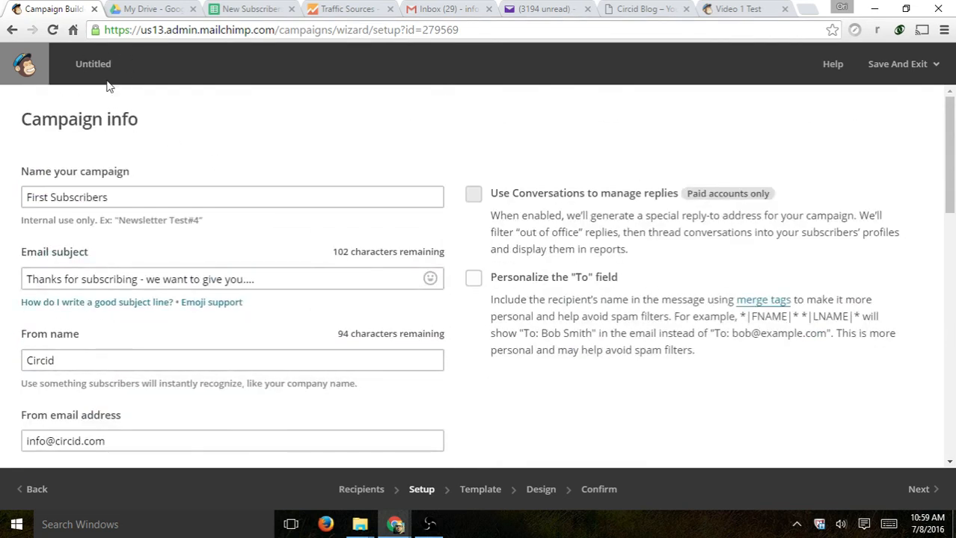
{"action": "left_click", "coordinate": [166, 199]}
{"action": "left_click_drag", "start_coordinate": [138, 196], "coordinate": [12, 194]}
{"action": "left_click", "coordinate": [252, 167]}
{"action": "scroll", "coordinate": [246, 236], "scroll_direction": "down", "scroll_amount": 8}
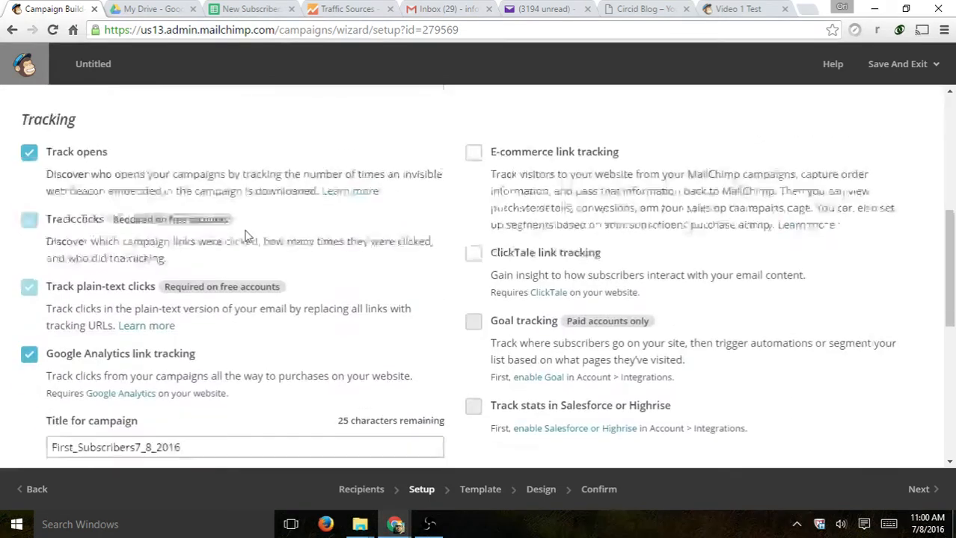
- Replace the date in the Analytics title with GA, making it First_SubscribersGA
{"action": "left_click", "coordinate": [49, 236]}
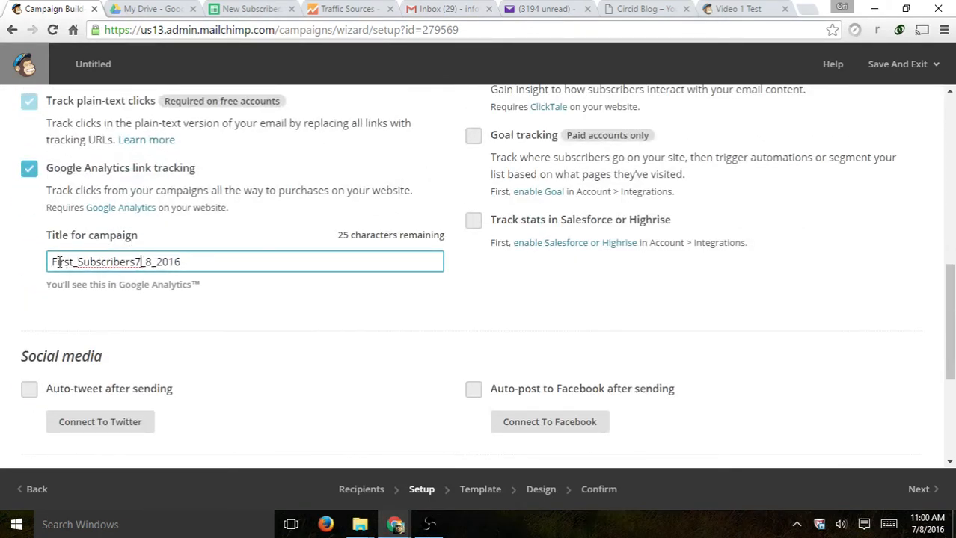
{"action": "left_click_drag", "start_coordinate": [57, 261], "coordinate": [225, 264]}
{"action": "key", "text": "BackSpace"}
{"action": "type", "text": "G"}
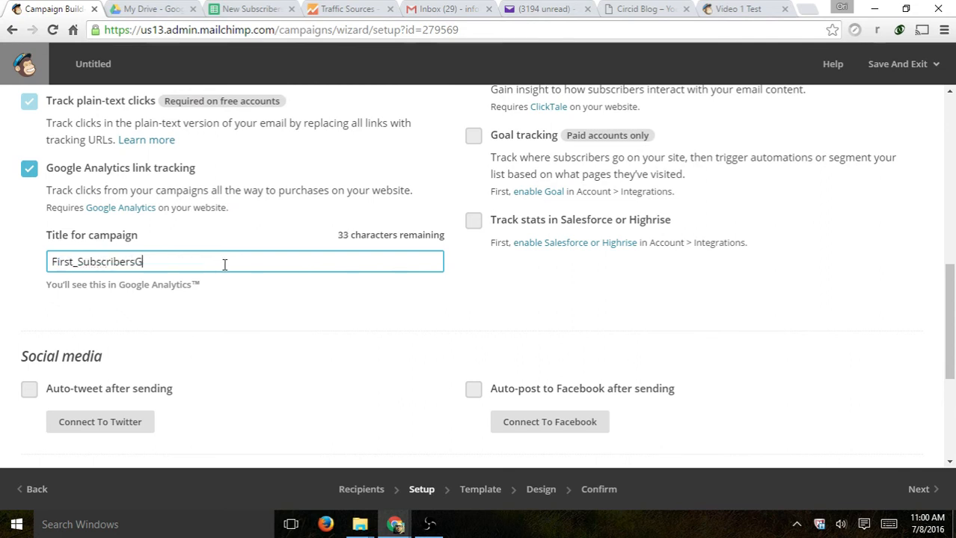
{"action": "type", "text": "A"}
{"action": "scroll", "coordinate": [226, 264], "scroll_direction": "down", "scroll_amount": 1}
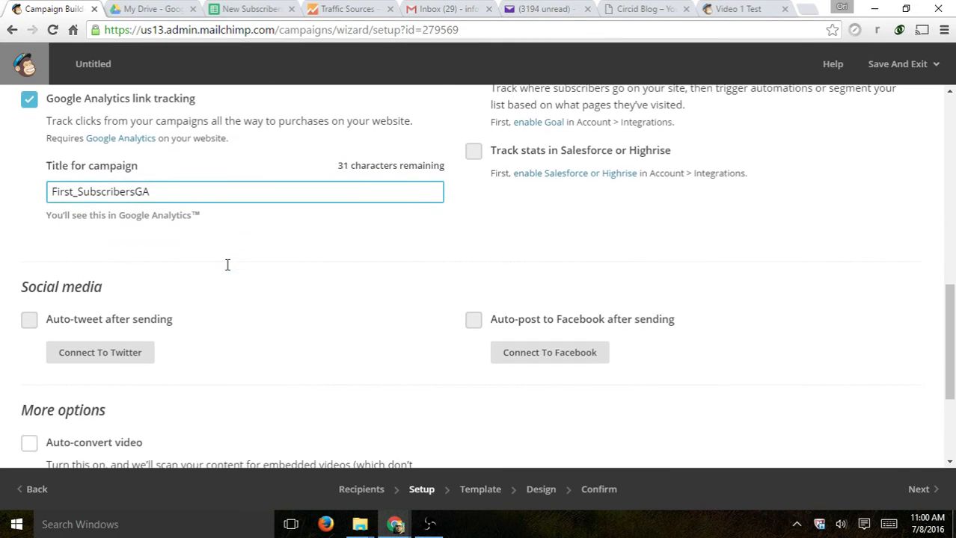
{"action": "scroll", "coordinate": [321, 302], "scroll_direction": "down", "scroll_amount": 2}
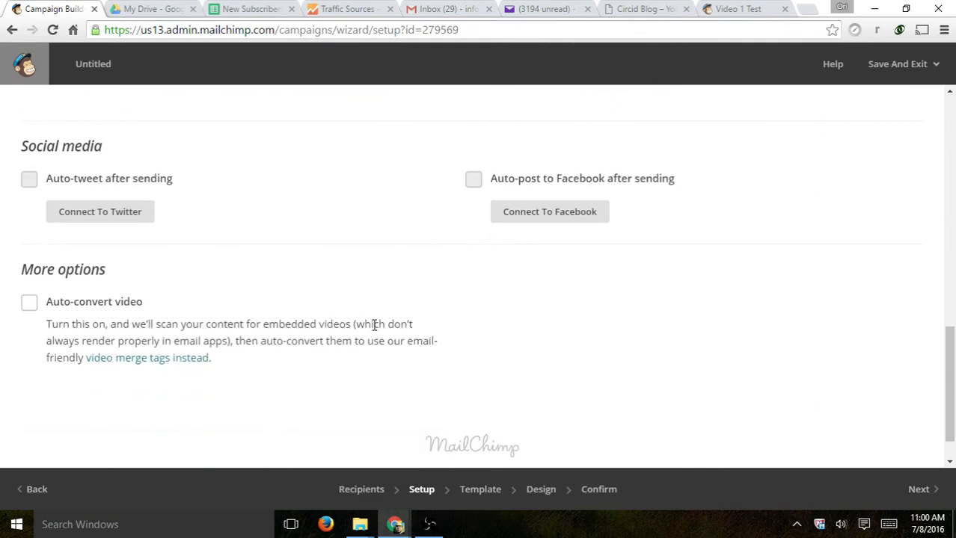
{"action": "scroll", "coordinate": [374, 329], "scroll_direction": "up", "scroll_amount": 10}
{"action": "scroll", "coordinate": [647, 299], "scroll_direction": "down", "scroll_amount": 2}
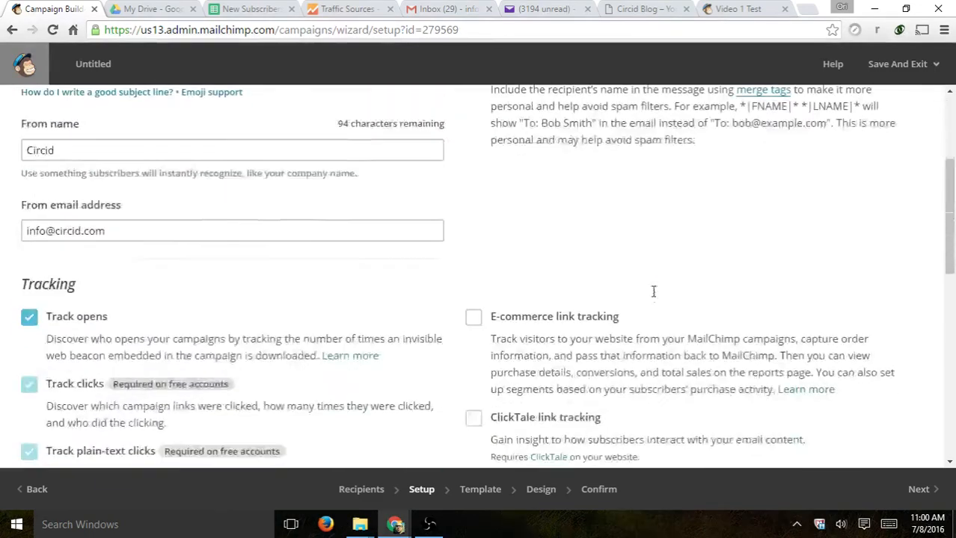
- Try E-commerce link tracking on and then leave it off
{"action": "scroll", "coordinate": [653, 292], "scroll_direction": "down", "scroll_amount": 2}
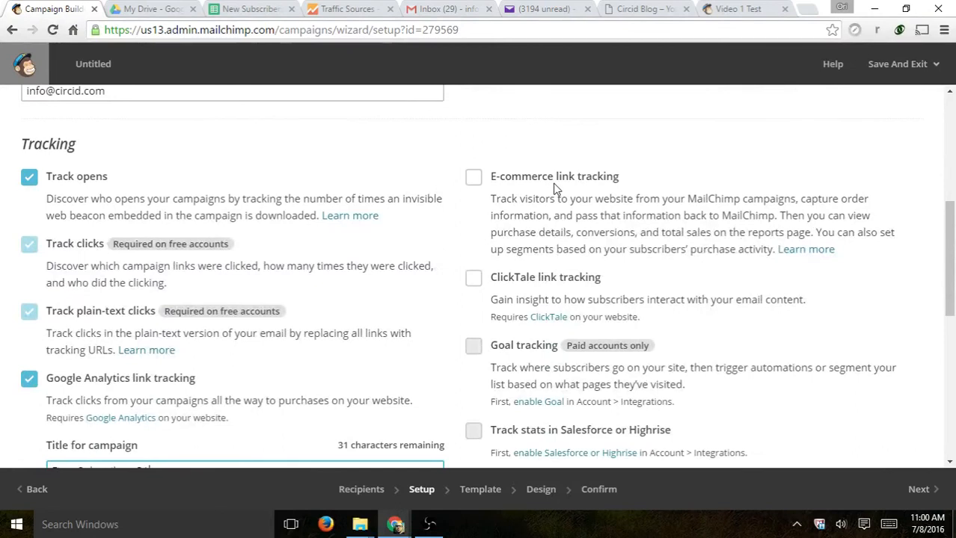
{"action": "left_click_drag", "start_coordinate": [513, 175], "coordinate": [629, 178]}
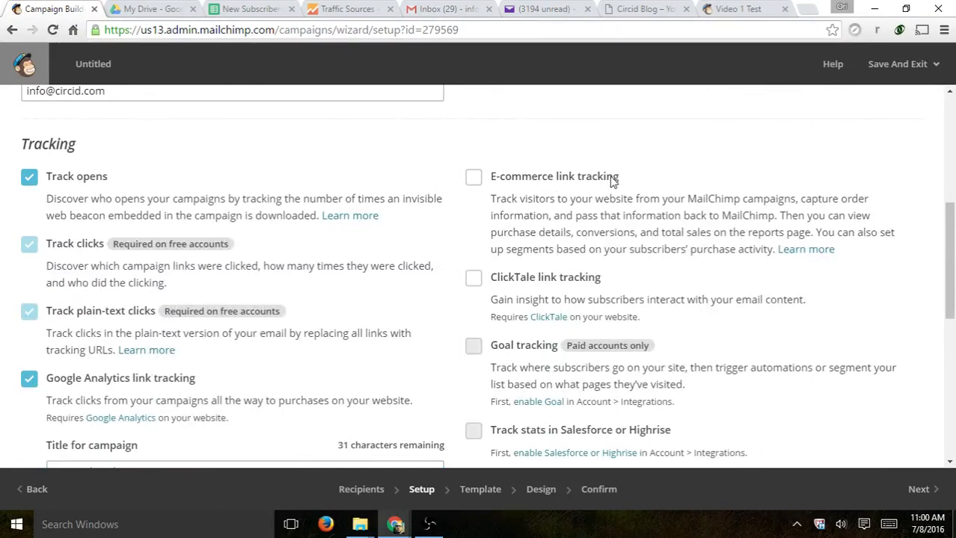
{"action": "left_click", "coordinate": [613, 179]}
{"action": "left_click", "coordinate": [528, 183]}
{"action": "scroll", "coordinate": [628, 338], "scroll_direction": "down", "scroll_amount": 2}
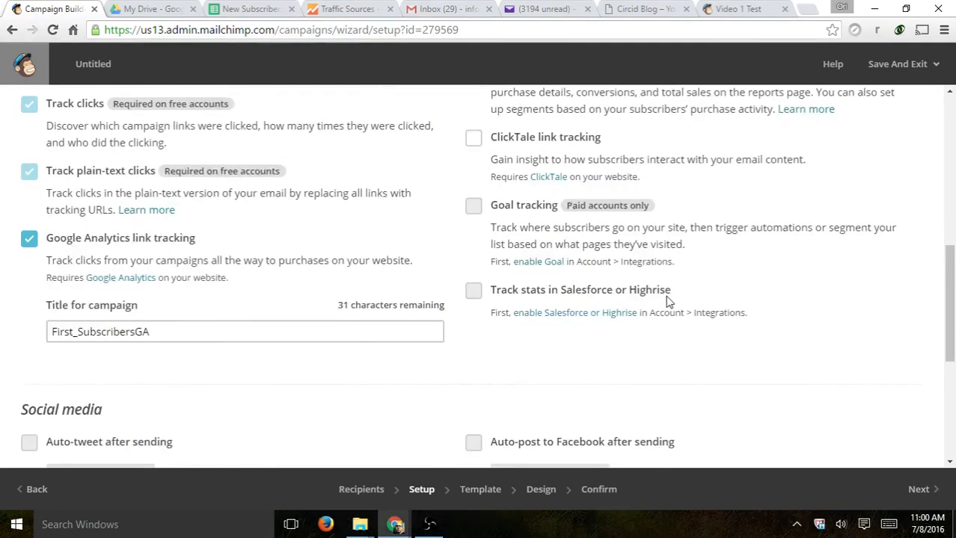
{"action": "scroll", "coordinate": [668, 301], "scroll_direction": "up", "scroll_amount": 2}
{"action": "scroll", "coordinate": [438, 358], "scroll_direction": "down", "scroll_amount": 2}
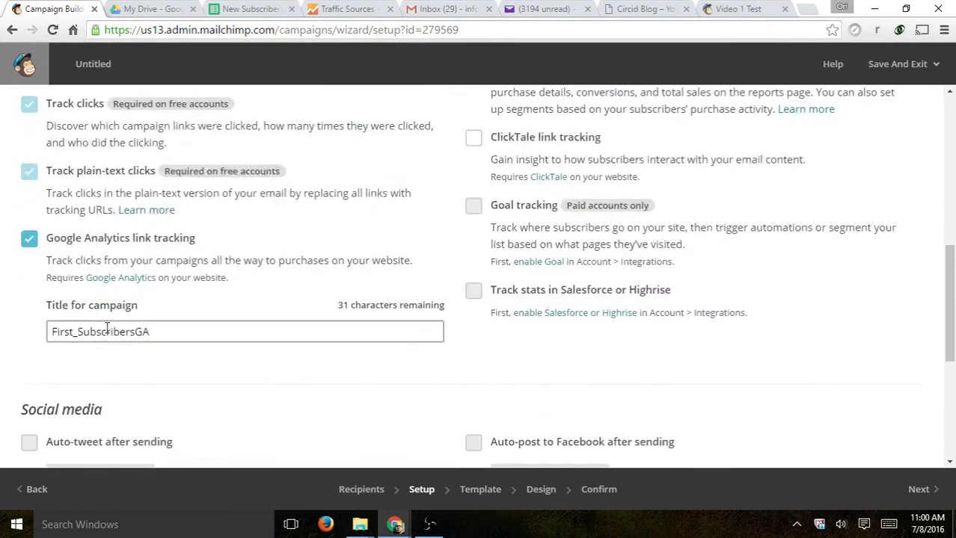
{"action": "scroll", "coordinate": [890, 395], "scroll_direction": "up", "scroll_amount": 4}
{"action": "scroll", "coordinate": [890, 395], "scroll_direction": "down", "scroll_amount": 2}
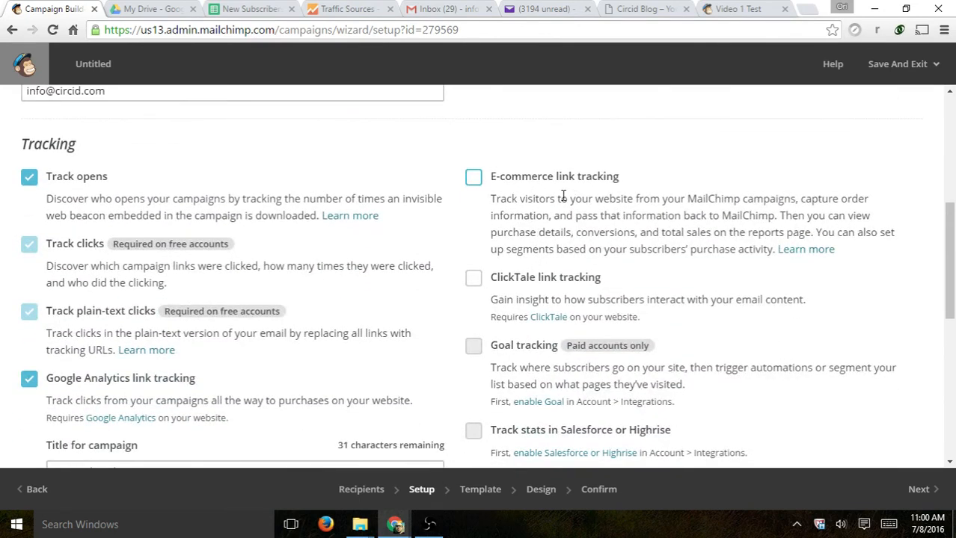
{"action": "scroll", "coordinate": [647, 213], "scroll_direction": "down", "scroll_amount": 5}
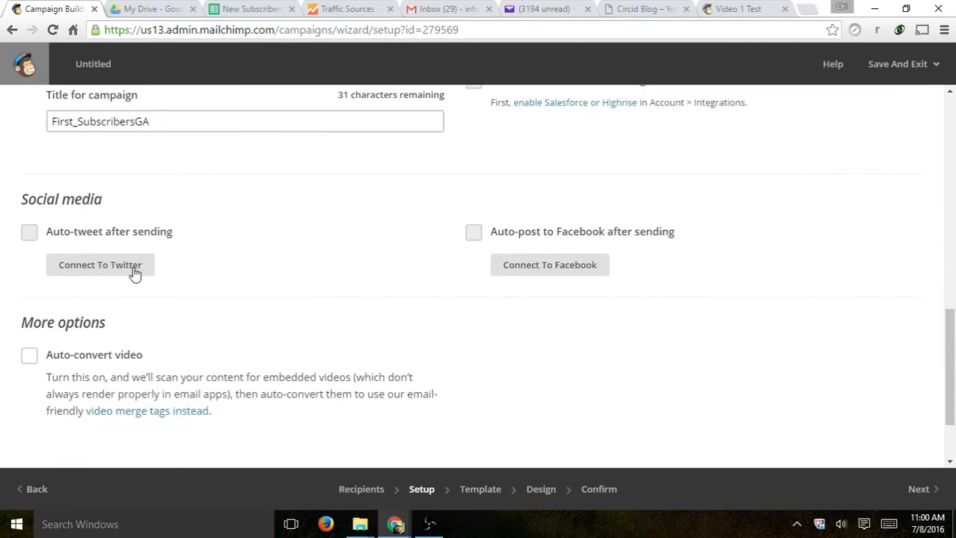
- Try Connect To Twitter, then tick Auto-convert video under More options
{"action": "left_click", "coordinate": [124, 269]}
{"action": "scroll", "coordinate": [229, 321], "scroll_direction": "down", "scroll_amount": 2}
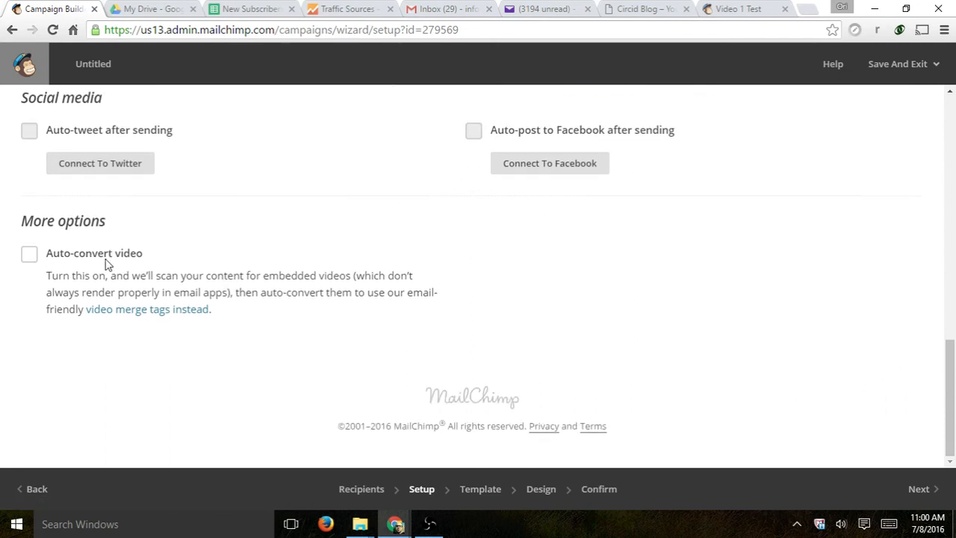
{"action": "left_click", "coordinate": [29, 255]}
- Untick Auto-convert video and continue to template selection
{"action": "left_click", "coordinate": [30, 255]}
{"action": "scroll", "coordinate": [694, 303], "scroll_direction": "up", "scroll_amount": 10}
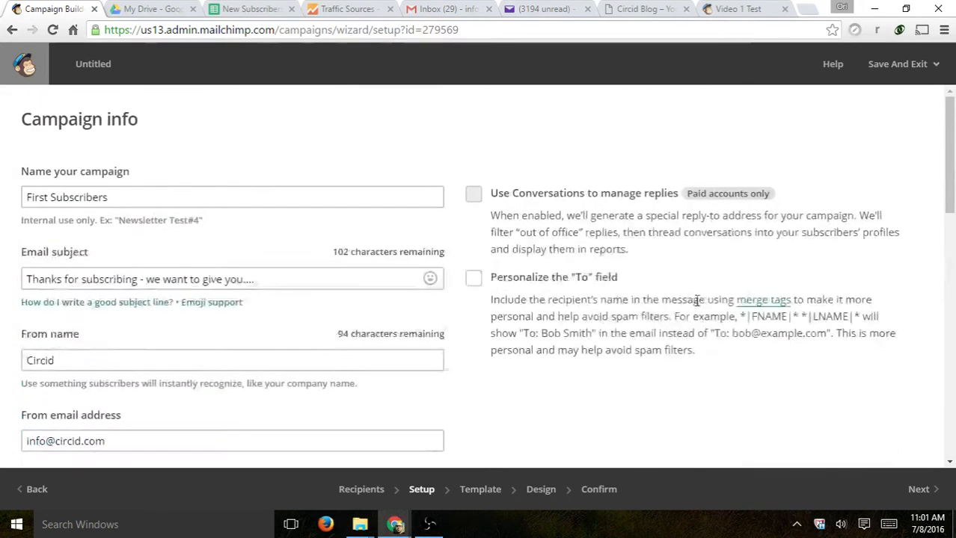
{"action": "scroll", "coordinate": [694, 303], "scroll_direction": "down", "scroll_amount": 10}
{"action": "left_click", "coordinate": [906, 486]}
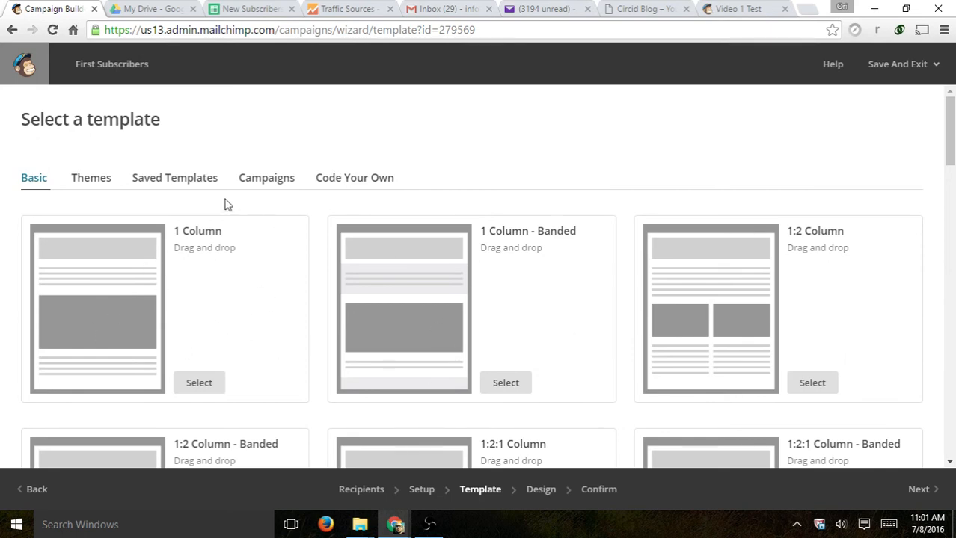
- Pick the saved Circid Test 1 template for the campaign design
{"action": "left_click", "coordinate": [173, 182]}
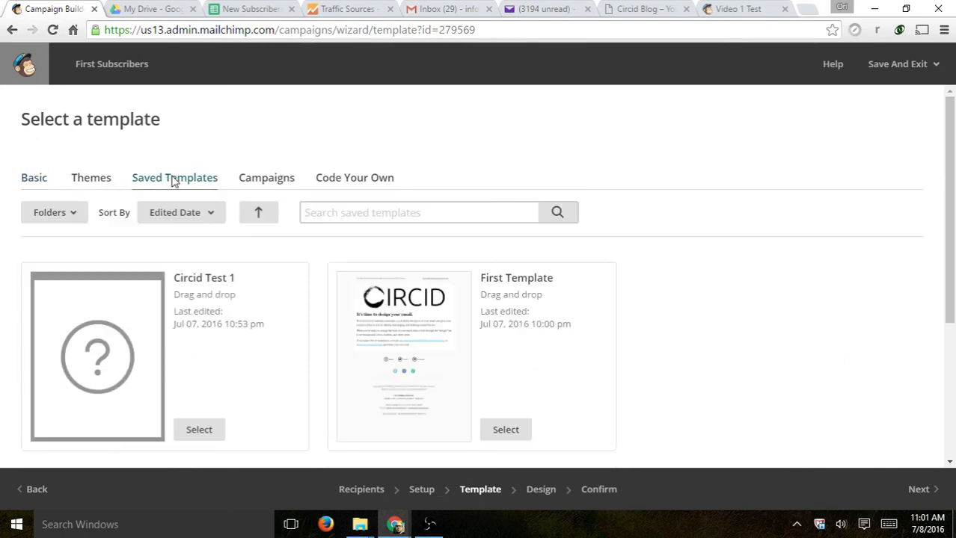
{"action": "scroll", "coordinate": [406, 247], "scroll_direction": "down", "scroll_amount": 2}
{"action": "scroll", "coordinate": [487, 273], "scroll_direction": "up", "scroll_amount": 1}
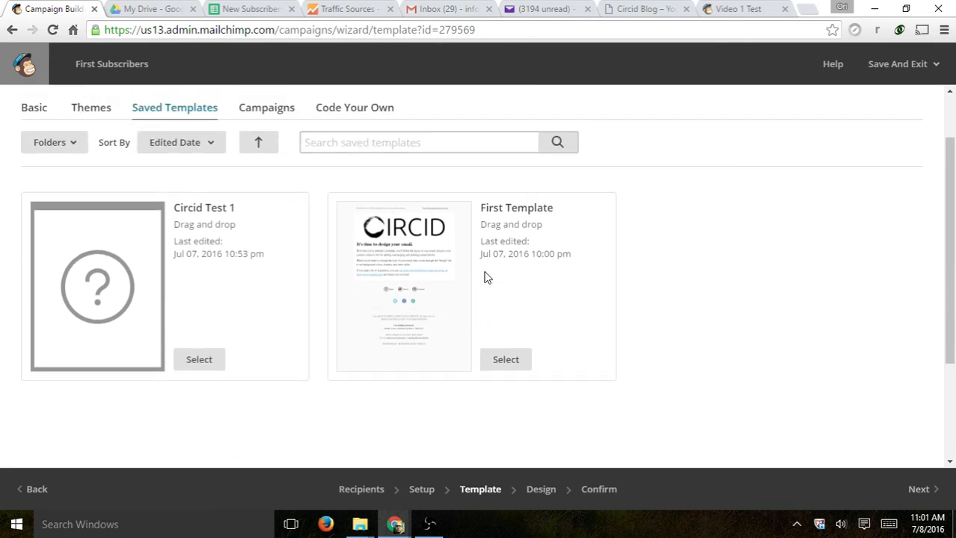
{"action": "left_click", "coordinate": [202, 362]}
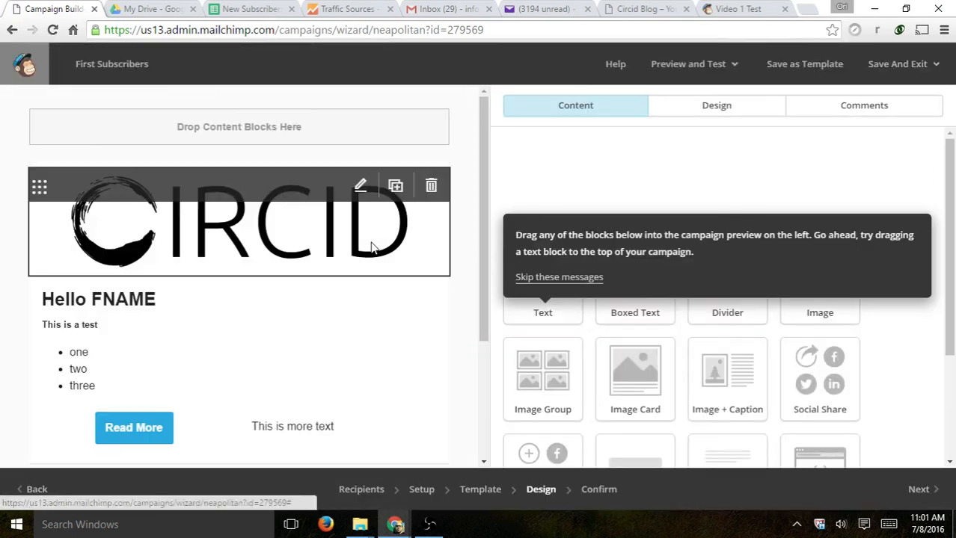
- Replace the plain FNAME in the heading with the First Name merge tag
{"action": "left_click", "coordinate": [122, 327]}
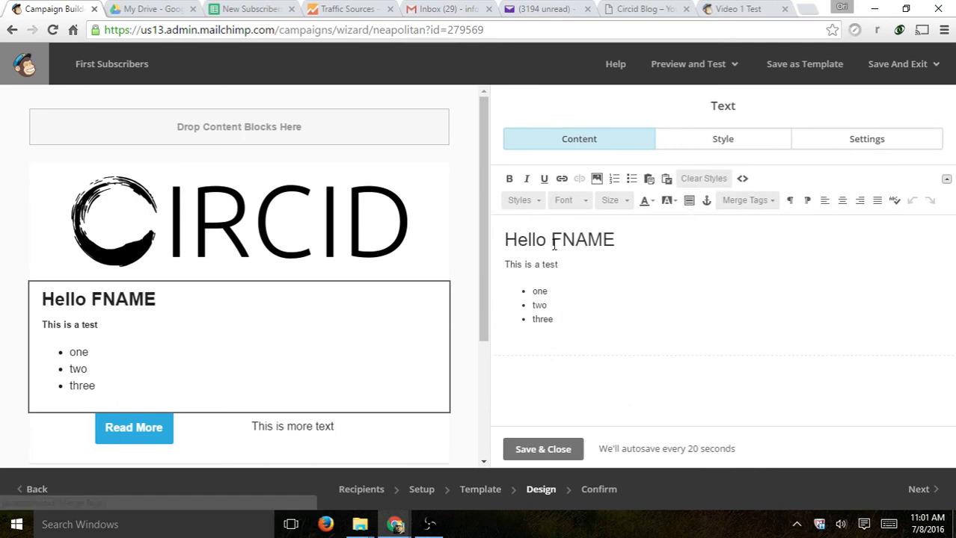
{"action": "left_click_drag", "start_coordinate": [553, 240], "coordinate": [616, 240]}
{"action": "key", "text": "BackSpace"}
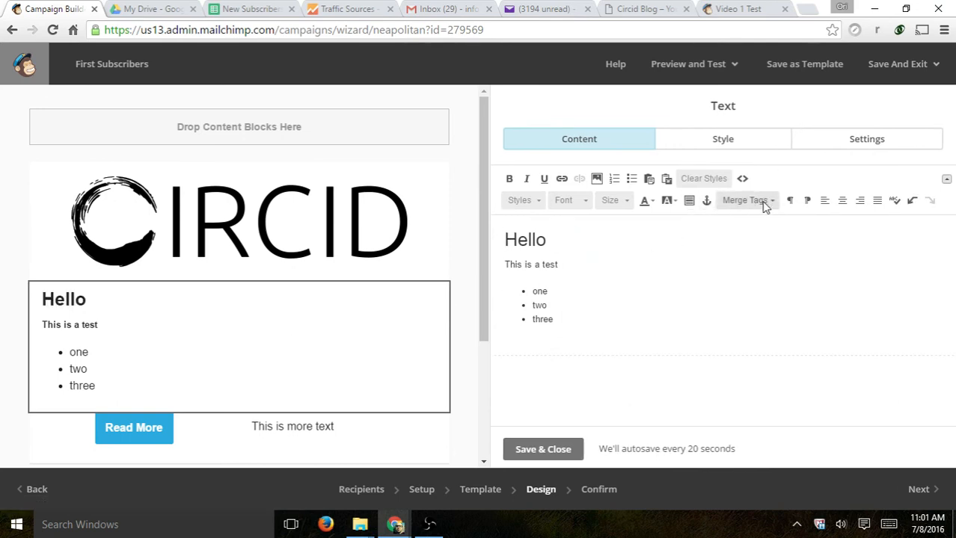
{"action": "left_click", "coordinate": [756, 200]}
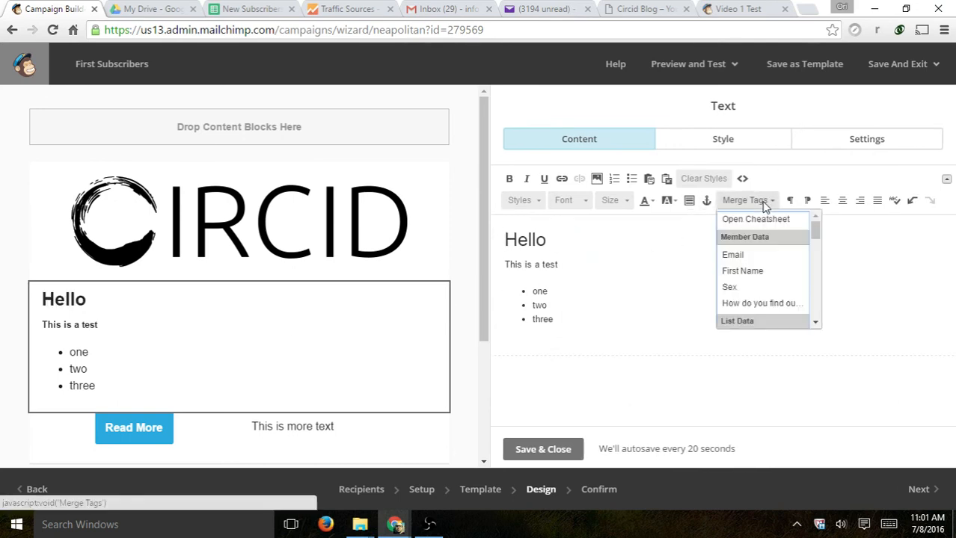
{"action": "left_click", "coordinate": [751, 271]}
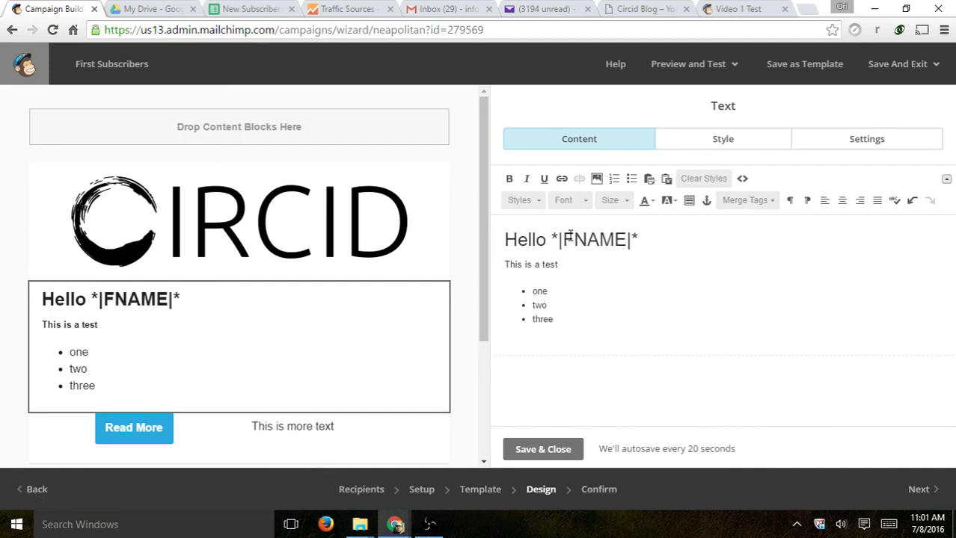
{"action": "left_click_drag", "start_coordinate": [565, 239], "coordinate": [629, 239]}
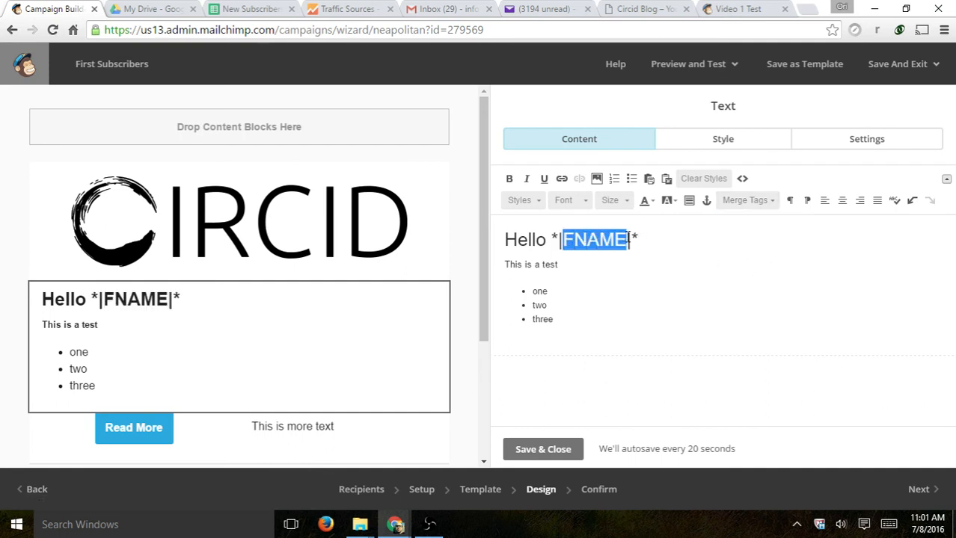
{"action": "left_click", "coordinate": [621, 239]}
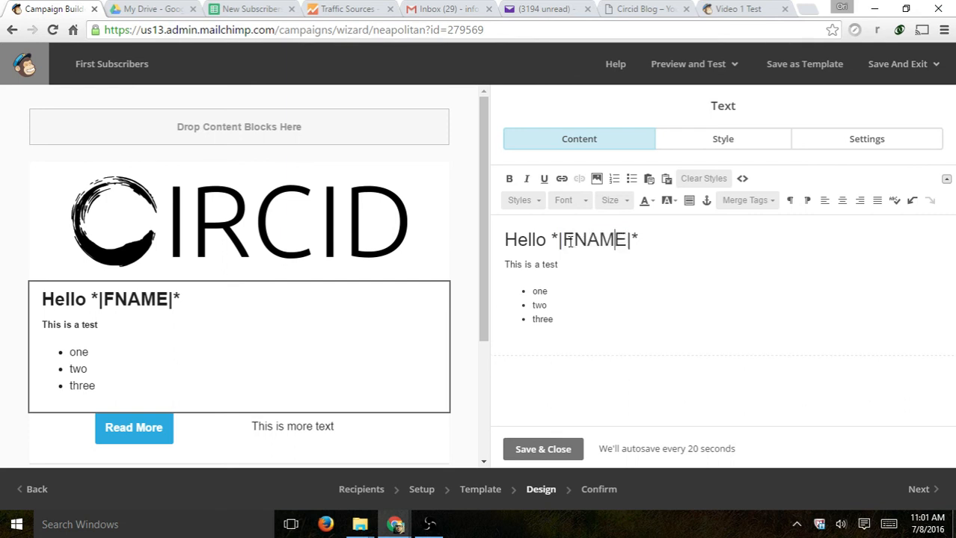
{"action": "left_click_drag", "start_coordinate": [564, 239], "coordinate": [628, 240]}
{"action": "left_click", "coordinate": [605, 239]}
- Recheck the merge tags list against the inserted |FNAME| tag in the heading
{"action": "left_click", "coordinate": [751, 200]}
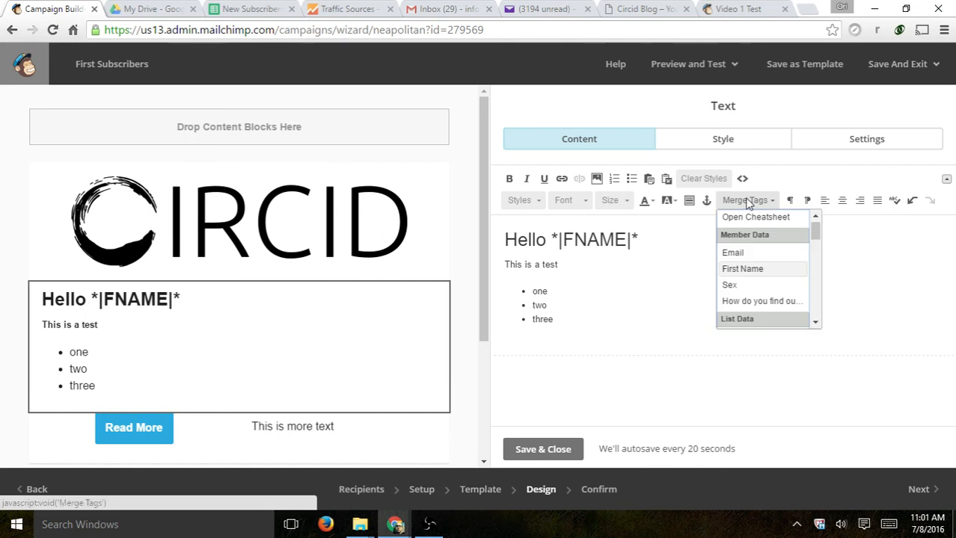
{"action": "left_click", "coordinate": [637, 240]}
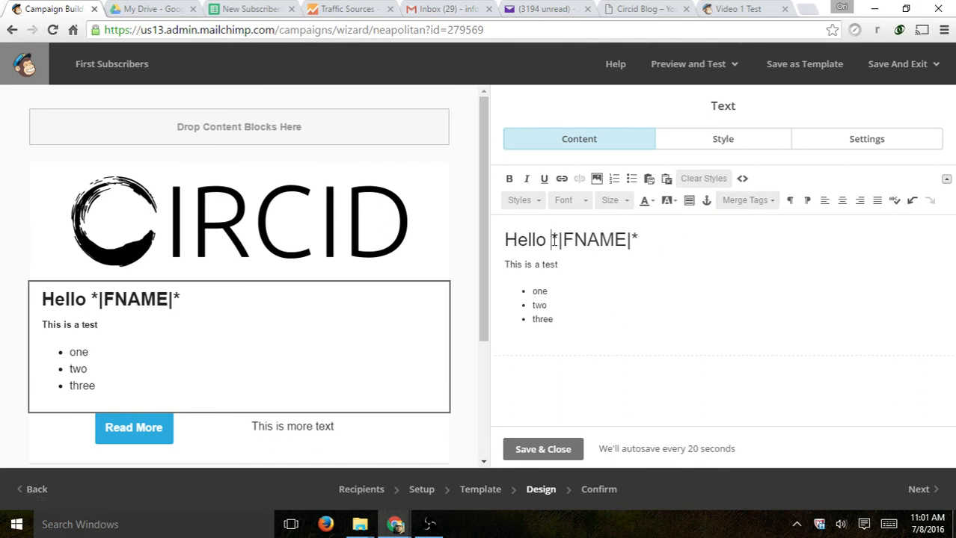
{"action": "left_click_drag", "start_coordinate": [551, 239], "coordinate": [567, 240]}
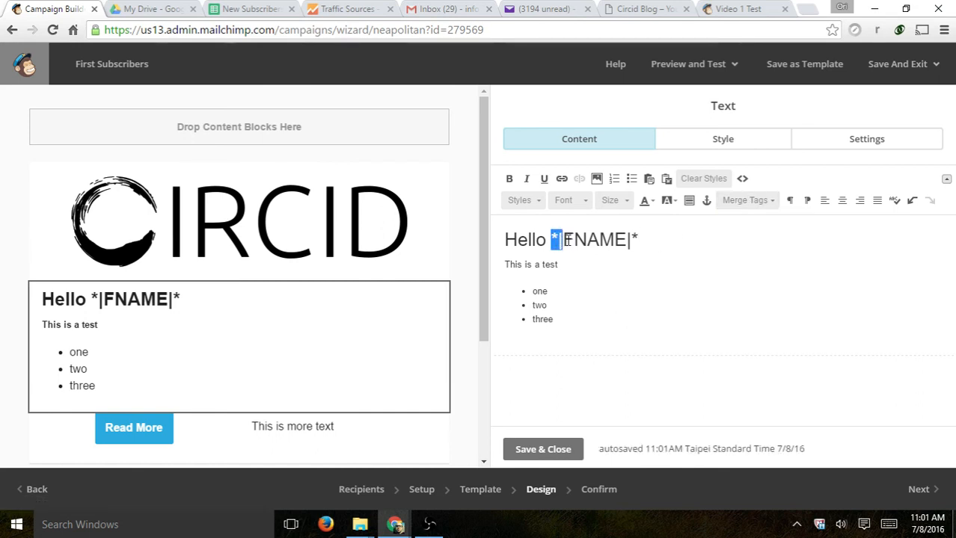
{"action": "left_click", "coordinate": [639, 239]}
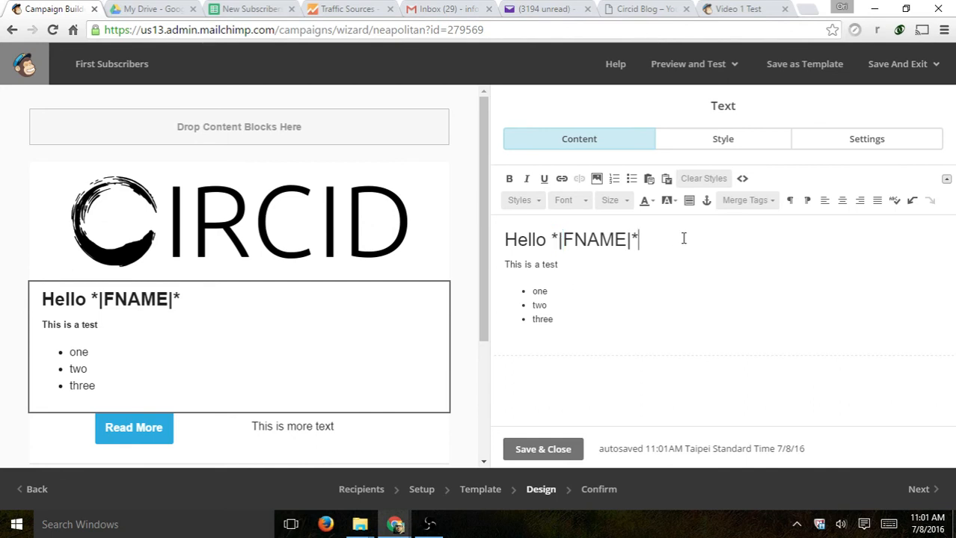
{"action": "left_click", "coordinate": [752, 200]}
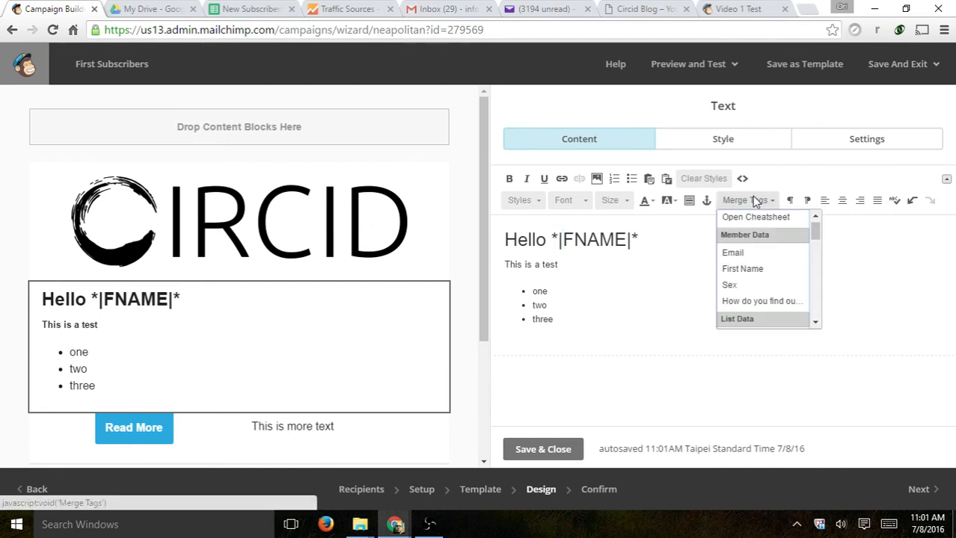
{"action": "scroll", "coordinate": [775, 317], "scroll_direction": "down", "scroll_amount": 10}
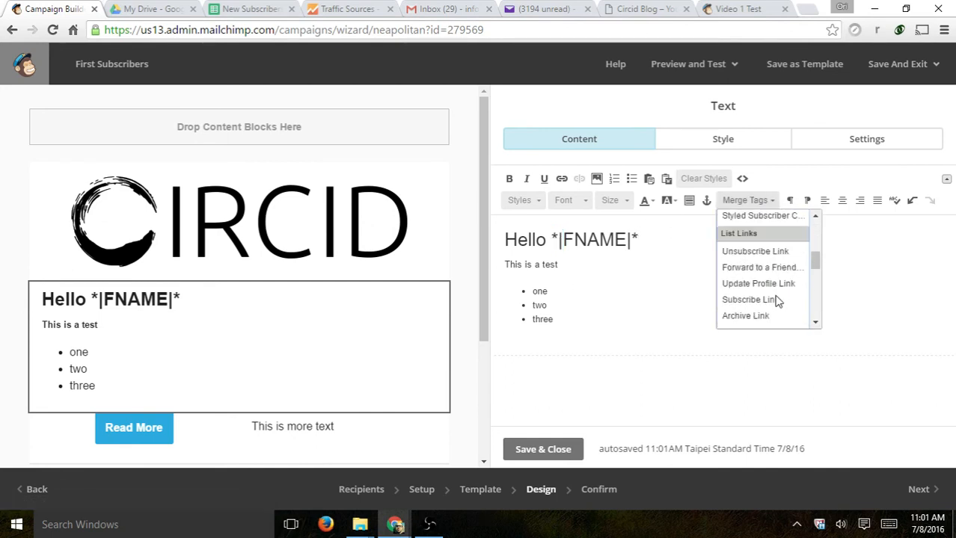
{"action": "scroll", "coordinate": [782, 274], "scroll_direction": "up", "scroll_amount": 10}
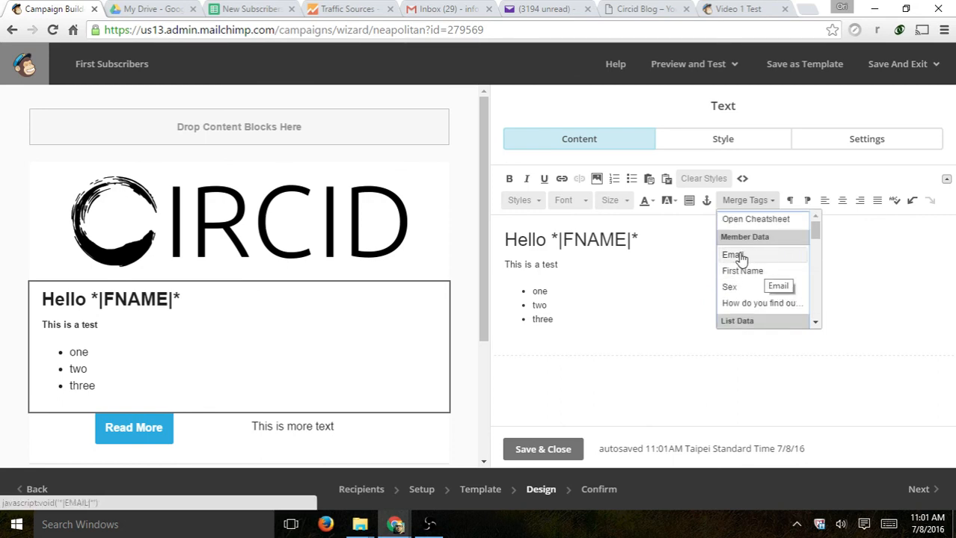
{"action": "scroll", "coordinate": [759, 283], "scroll_direction": "down", "scroll_amount": 1}
{"action": "scroll", "coordinate": [756, 288], "scroll_direction": "down", "scroll_amount": 4}
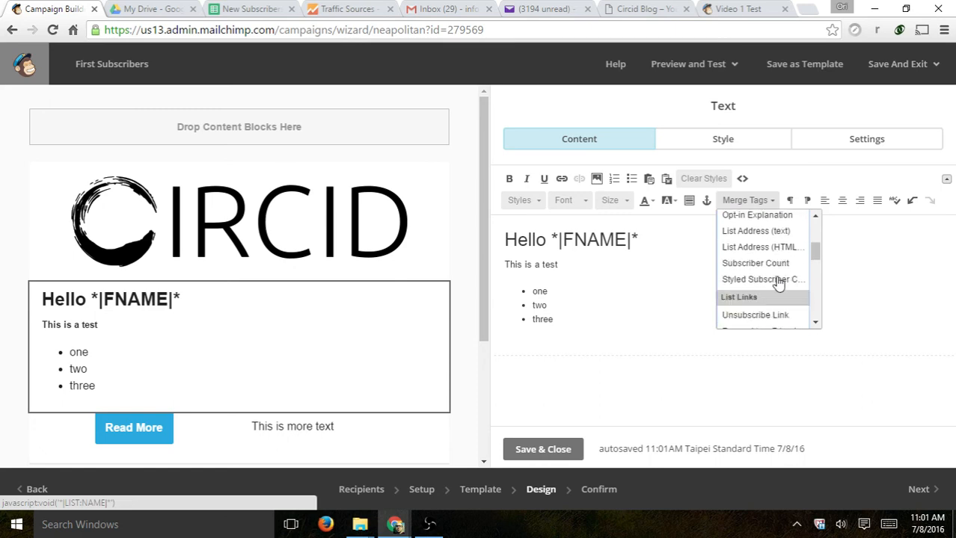
{"action": "scroll", "coordinate": [779, 277], "scroll_direction": "down", "scroll_amount": 2}
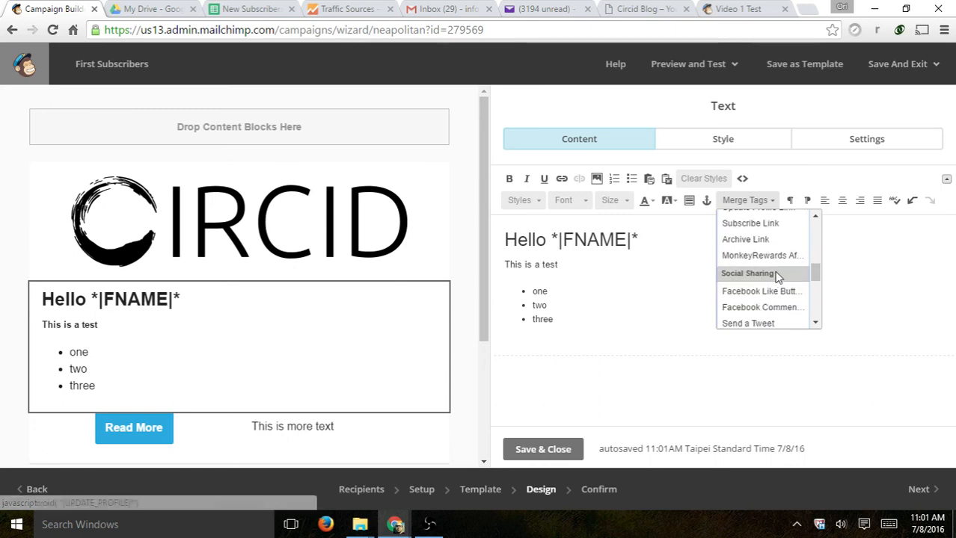
{"action": "left_click", "coordinate": [657, 239]}
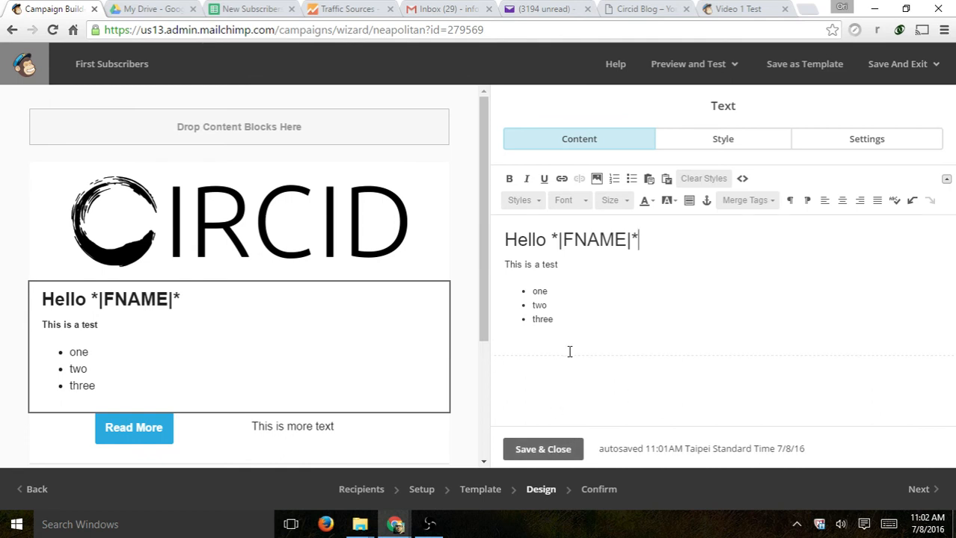
- Append '. Finished' to 'This is a test' and save the text block
{"action": "left_click", "coordinate": [572, 265]}
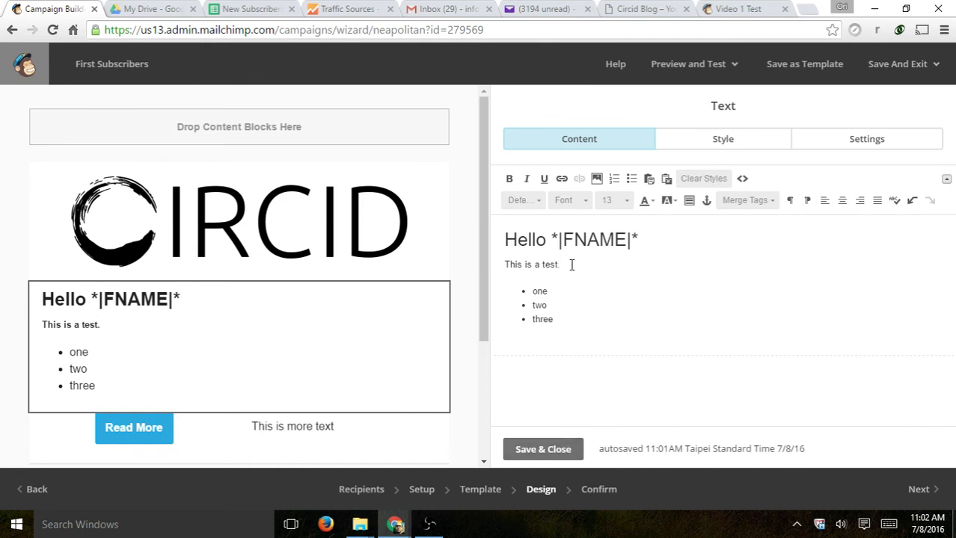
{"action": "type", "text": ". Finished"}
{"action": "left_click", "coordinate": [551, 449]}
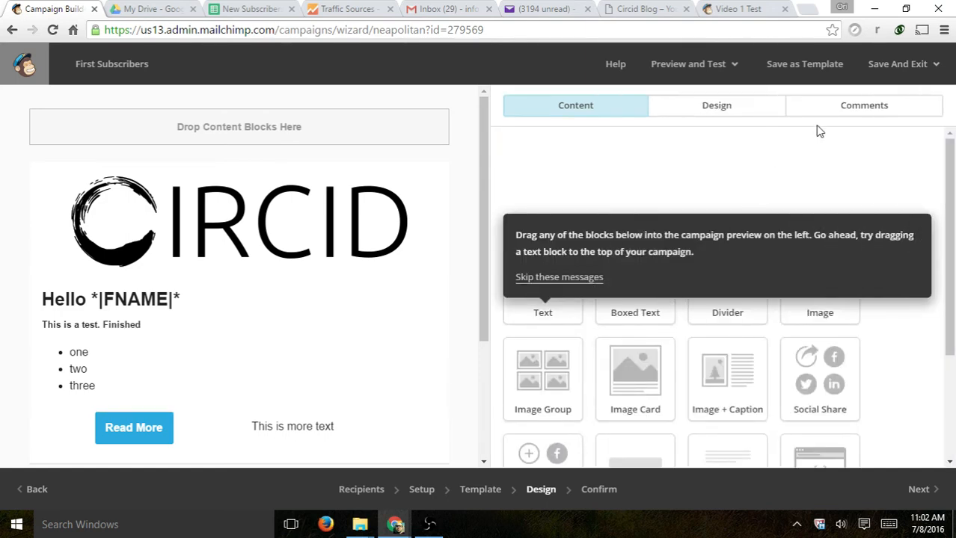
- Send a test of the First Subscribers email to your own Yahoo address, then switch to Yahoo Mail
{"action": "left_click", "coordinate": [699, 60]}
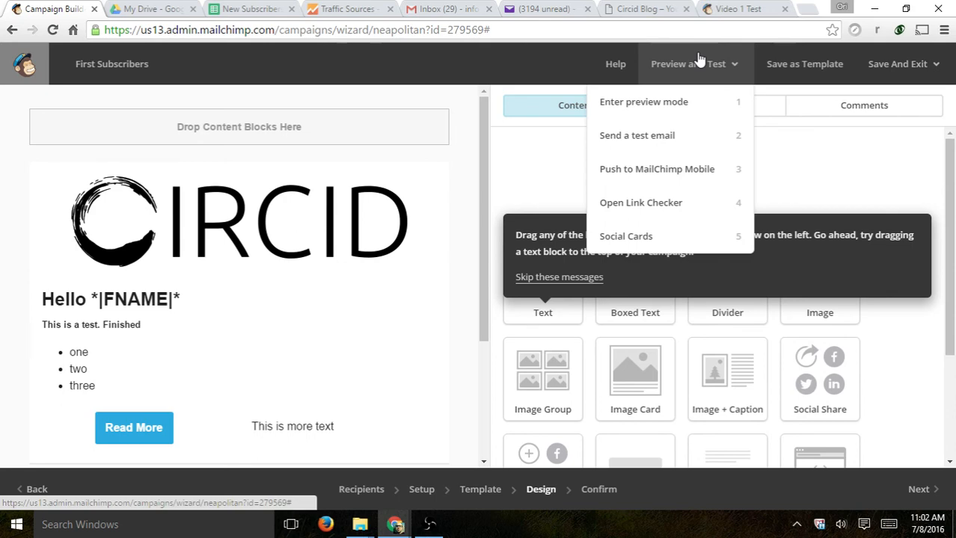
{"action": "left_click", "coordinate": [687, 135]}
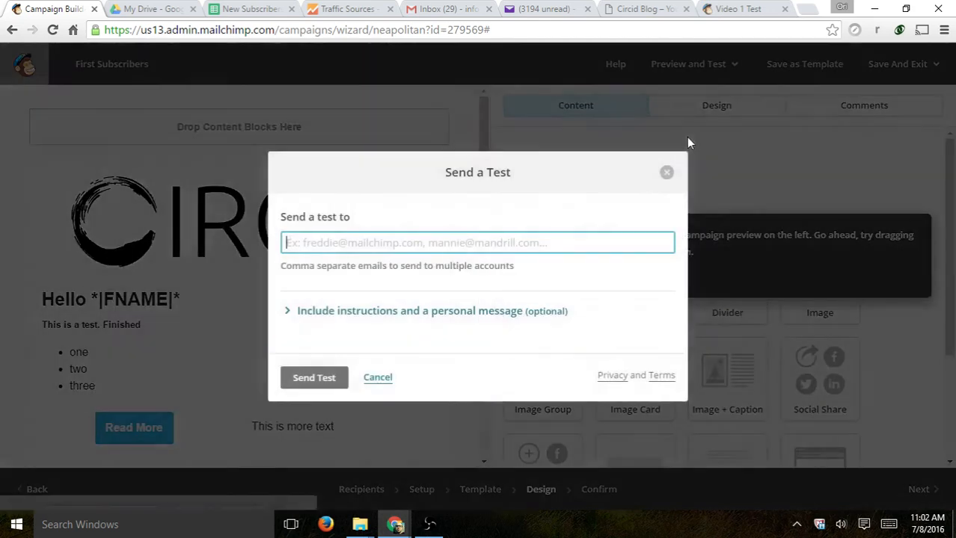
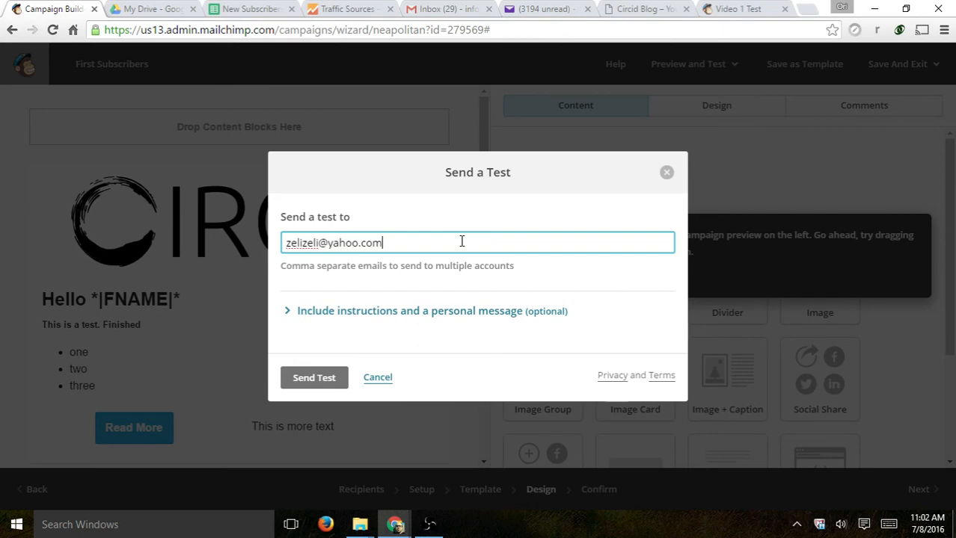
{"action": "left_click", "coordinate": [326, 379]}
{"action": "left_click", "coordinate": [554, 9]}
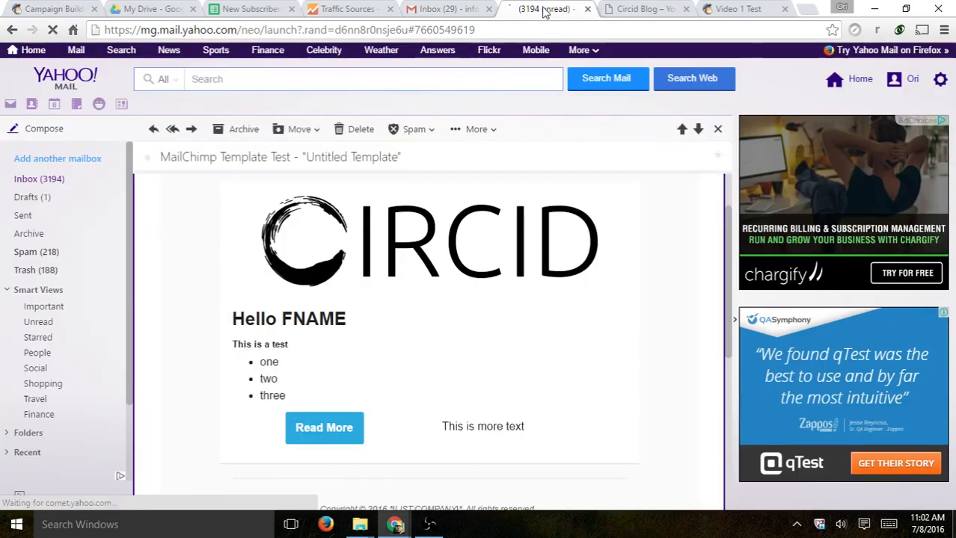
- Dismiss the test-sent confirmation and advance the campaign to its Confirm step
{"action": "left_click", "coordinate": [56, 180]}
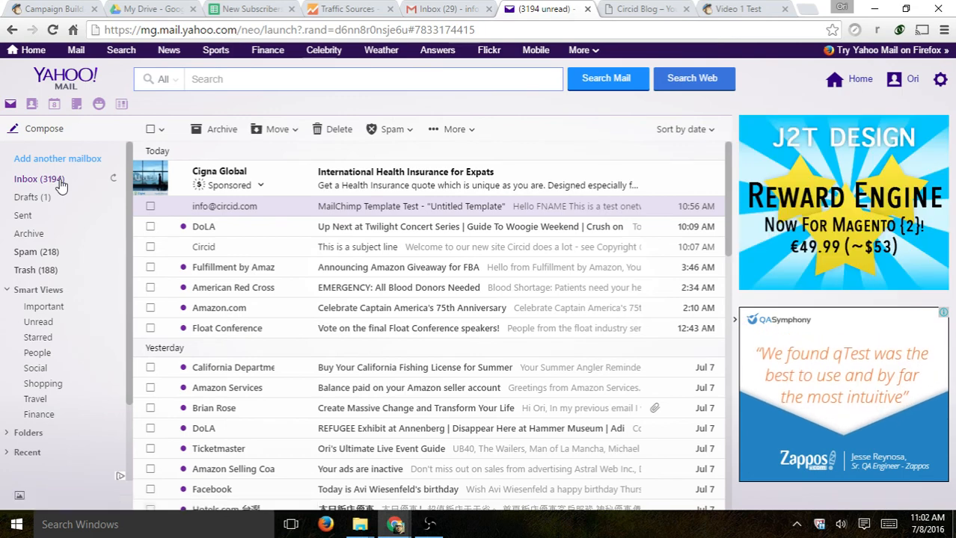
{"action": "left_click", "coordinate": [46, 7]}
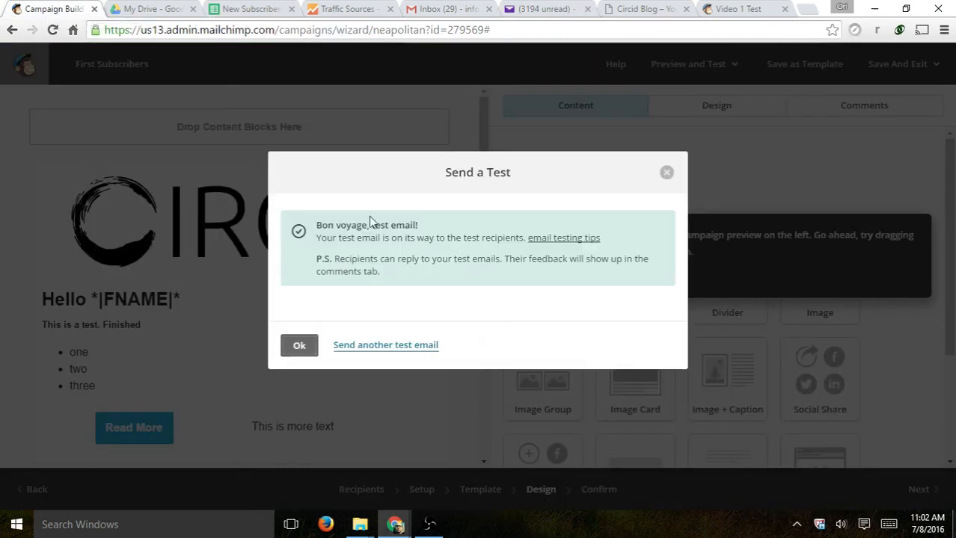
{"action": "left_click", "coordinate": [302, 347]}
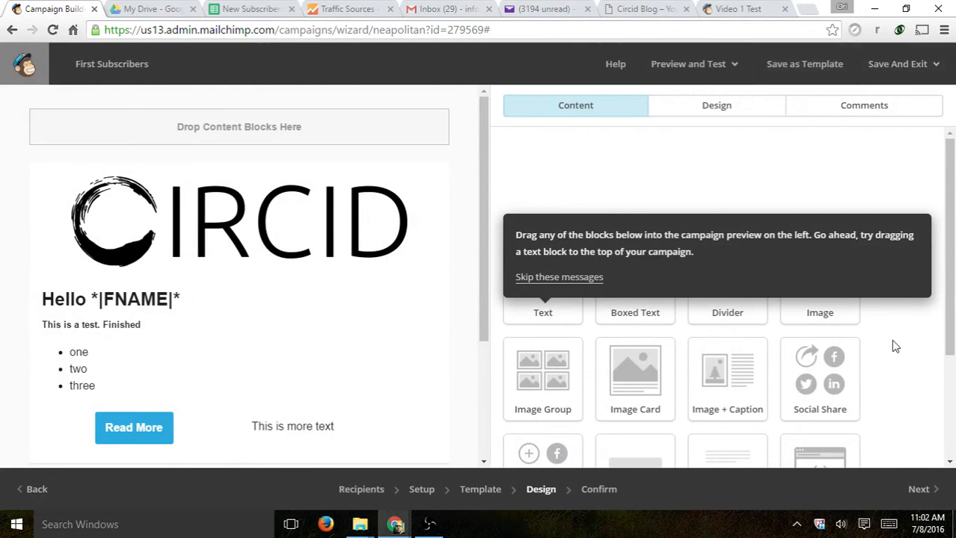
{"action": "scroll", "coordinate": [899, 321], "scroll_direction": "down", "scroll_amount": 2}
{"action": "left_click", "coordinate": [918, 489]}
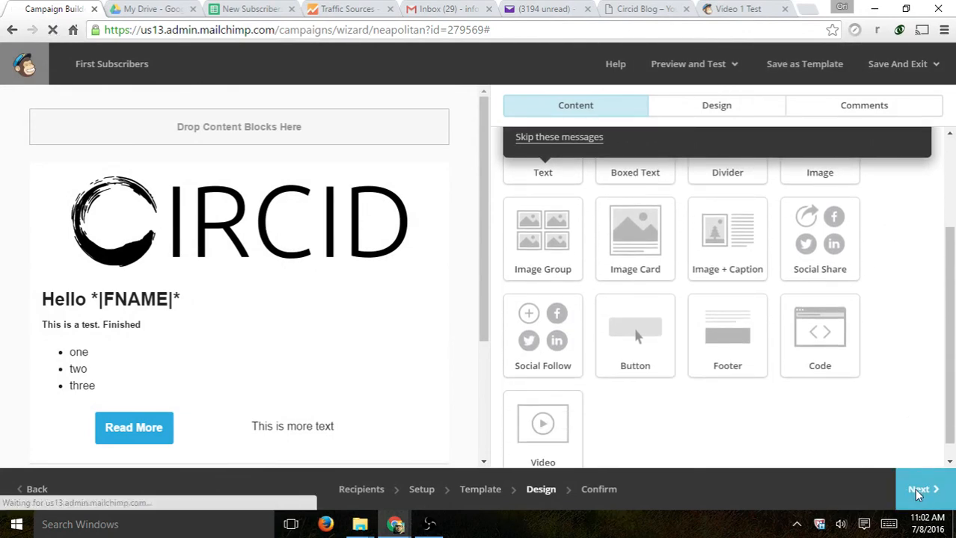
- Open the [Test] Thanks for subscribing email in Yahoo and check its << Test First Name >> greeting
{"action": "left_click", "coordinate": [554, 15]}
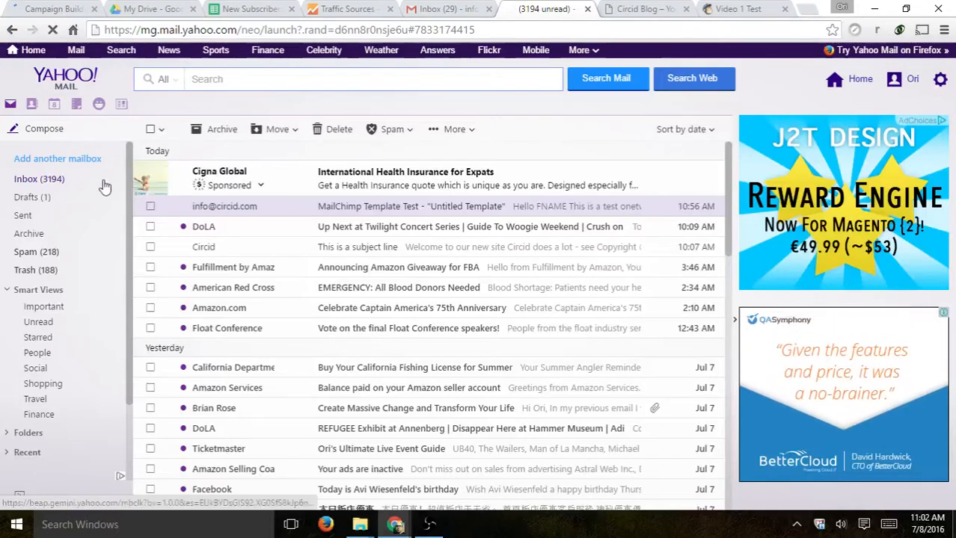
{"action": "left_click", "coordinate": [65, 180]}
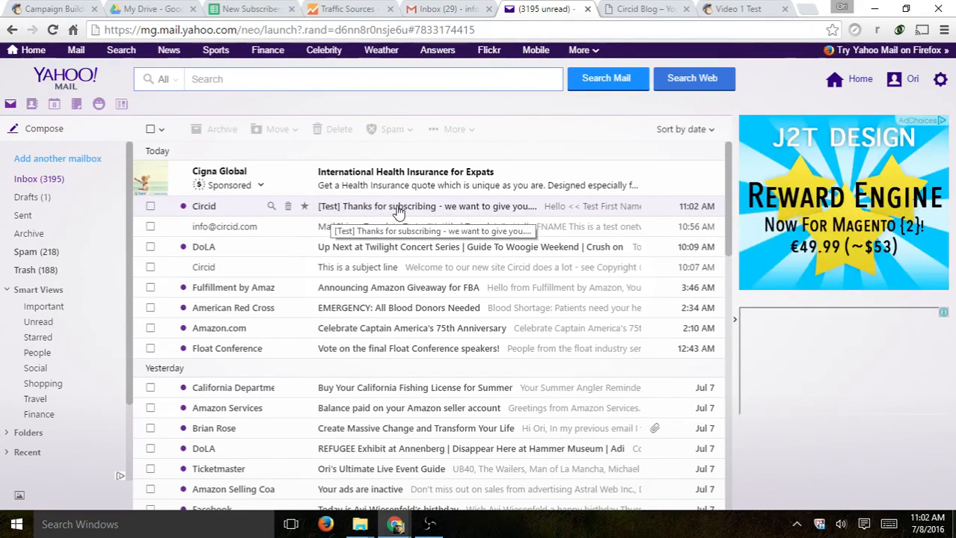
{"action": "left_click", "coordinate": [456, 213]}
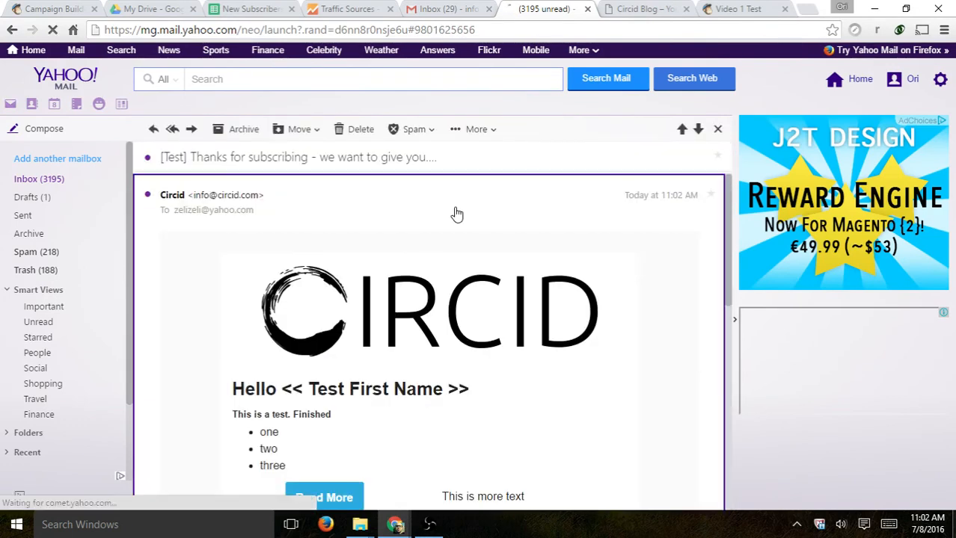
{"action": "scroll", "coordinate": [479, 228], "scroll_direction": "down", "scroll_amount": 1}
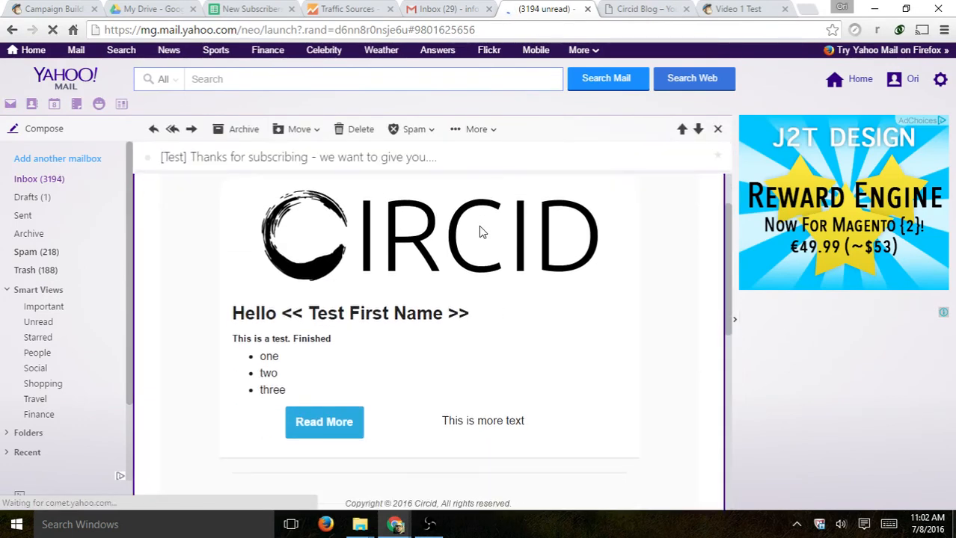
{"action": "scroll", "coordinate": [486, 247], "scroll_direction": "down", "scroll_amount": 1}
{"action": "left_click_drag", "start_coordinate": [292, 249], "coordinate": [485, 258]}
{"action": "left_click", "coordinate": [464, 252]}
{"action": "left_click", "coordinate": [285, 255]}
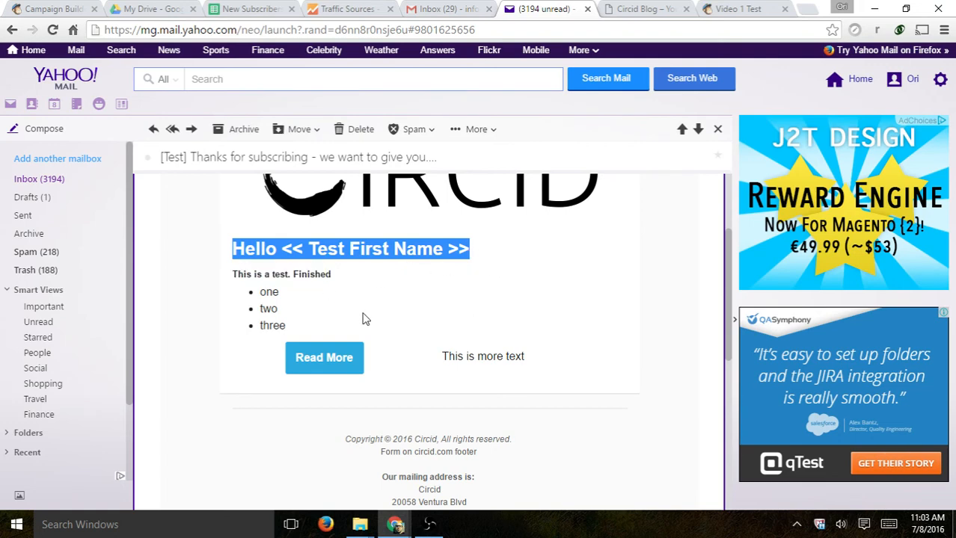
{"action": "scroll", "coordinate": [497, 335], "scroll_direction": "up", "scroll_amount": 2}
{"action": "scroll", "coordinate": [497, 413], "scroll_direction": "down", "scroll_amount": 2}
{"action": "scroll", "coordinate": [491, 276], "scroll_direction": "up", "scroll_amount": 2}
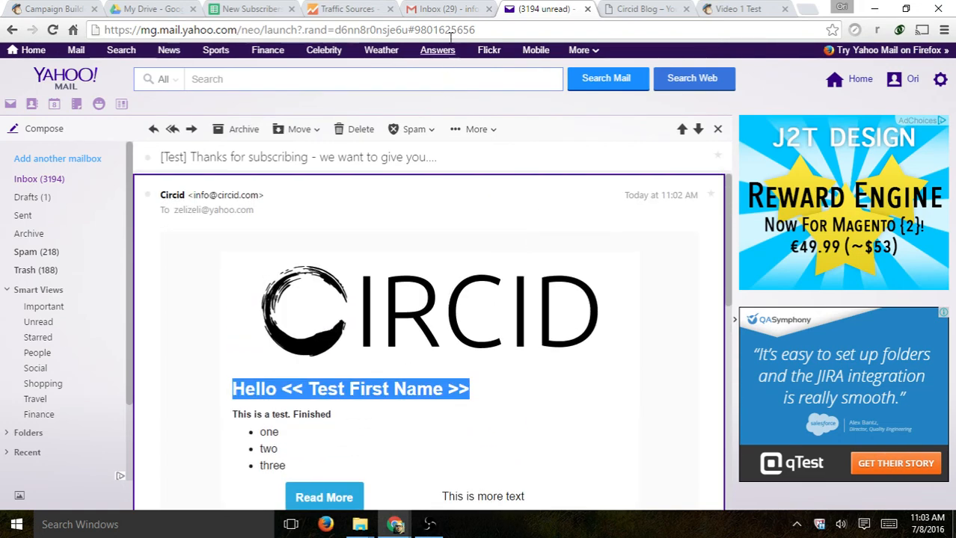
{"action": "left_click", "coordinate": [61, 9]}
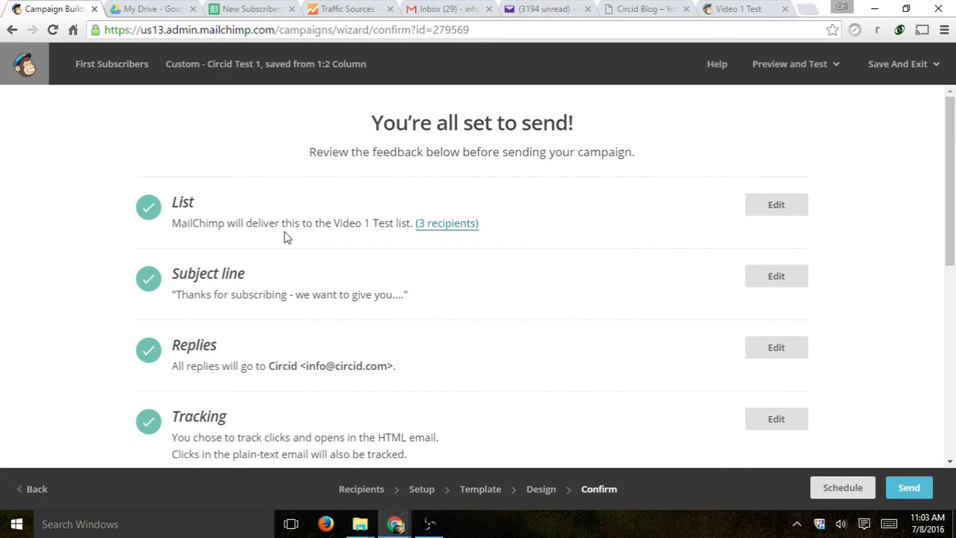
- Review the checklist's List item (Video 1 Test) and the campaign's subject line
{"action": "left_click_drag", "start_coordinate": [176, 203], "coordinate": [207, 210]}
{"action": "left_click", "coordinate": [370, 217]}
{"action": "left_click_drag", "start_coordinate": [333, 225], "coordinate": [411, 230]}
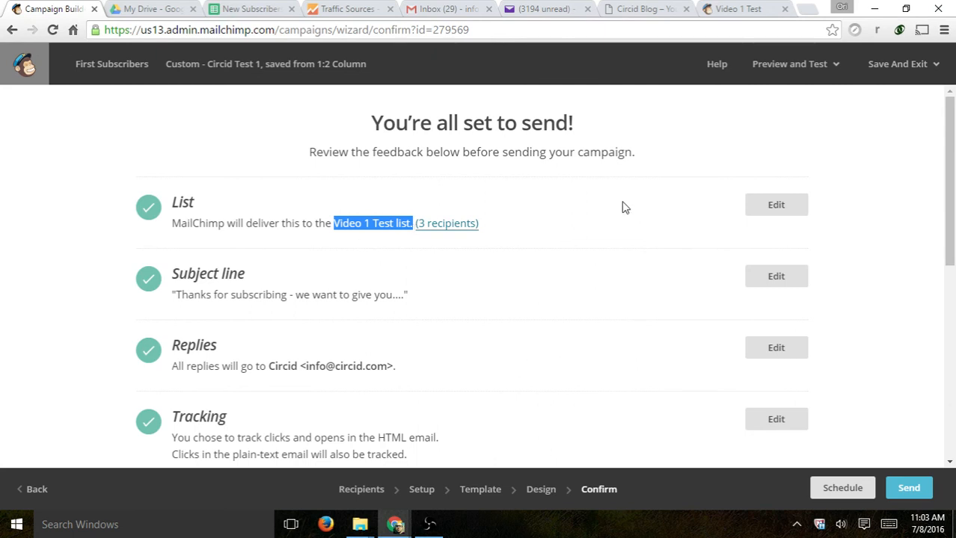
{"action": "scroll", "coordinate": [625, 208], "scroll_direction": "down", "scroll_amount": 1}
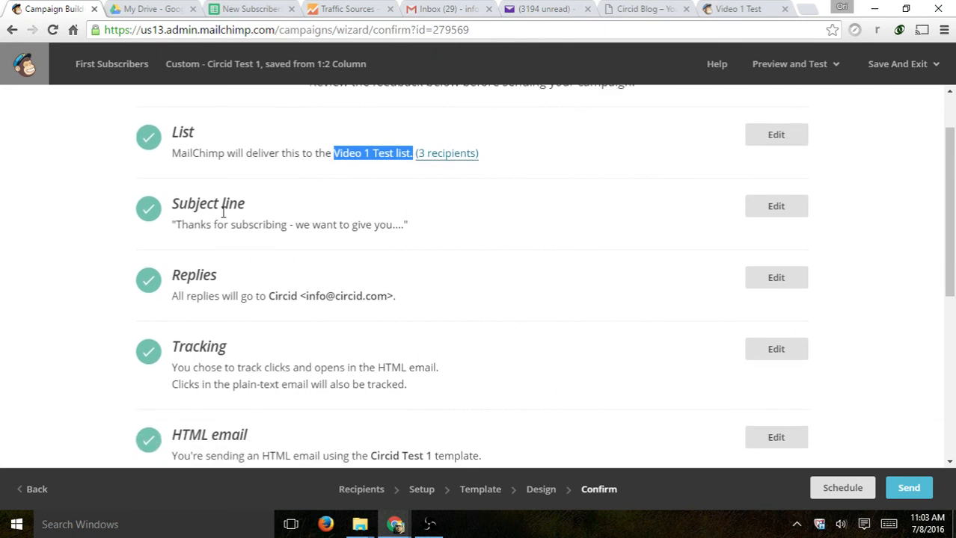
{"action": "left_click_drag", "start_coordinate": [200, 224], "coordinate": [397, 222]}
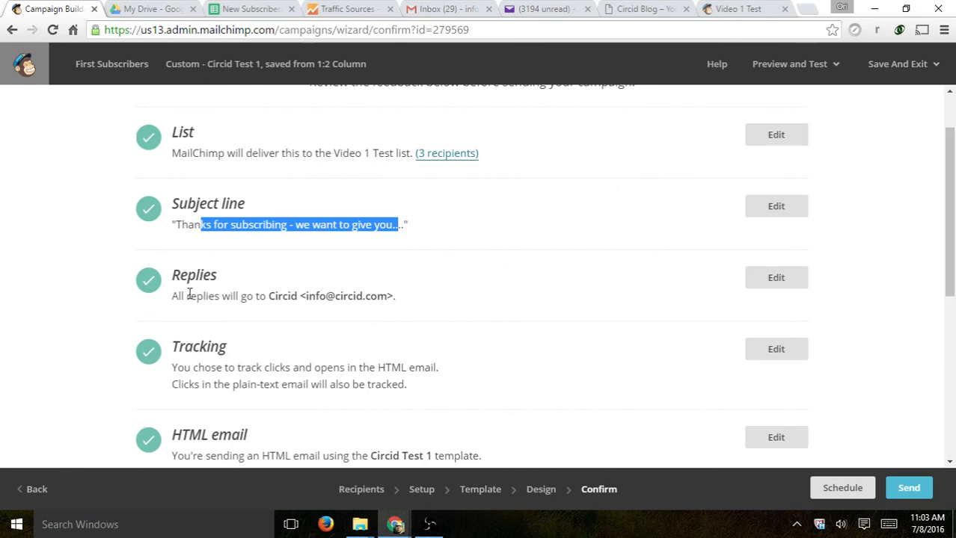
{"action": "left_click_drag", "start_coordinate": [208, 296], "coordinate": [350, 296]}
- Note that social cards are off and bring up the Social Cards settings
{"action": "scroll", "coordinate": [241, 354], "scroll_direction": "down", "scroll_amount": 4}
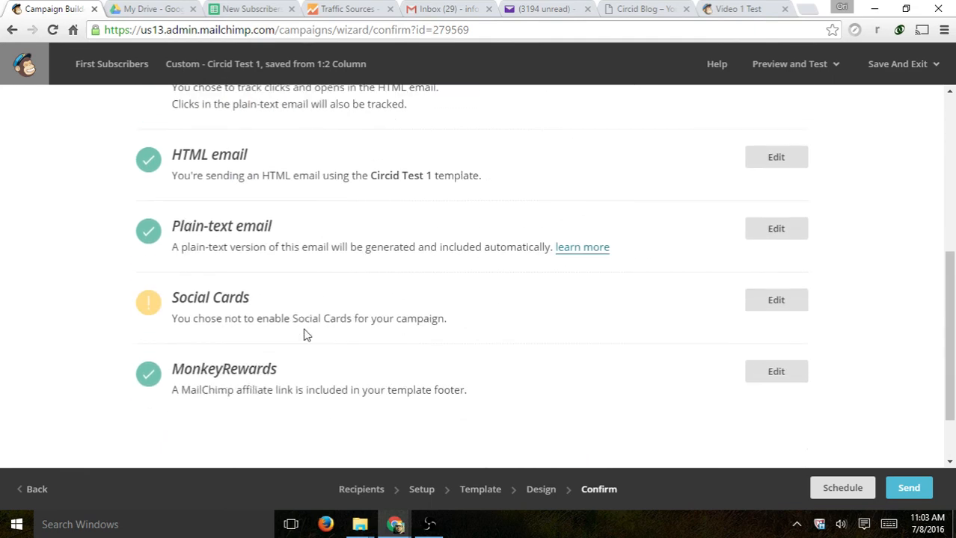
{"action": "left_click_drag", "start_coordinate": [183, 313], "coordinate": [450, 318]}
{"action": "left_click", "coordinate": [450, 321]}
{"action": "left_click", "coordinate": [778, 306]}
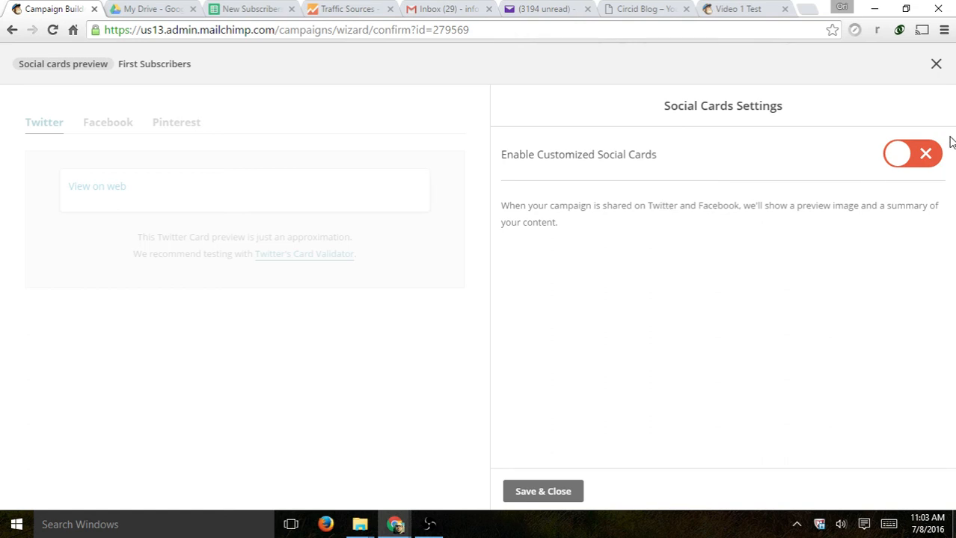
- Enable customized social cards titled 'Thanks for Subscribing' with description 'this is a test', and save
{"action": "left_click", "coordinate": [927, 155]}
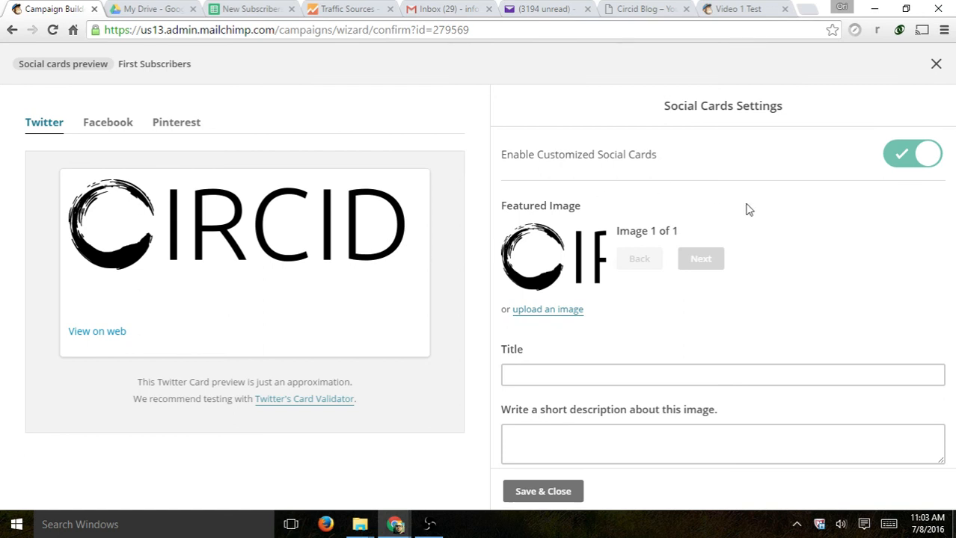
{"action": "left_click", "coordinate": [616, 381]}
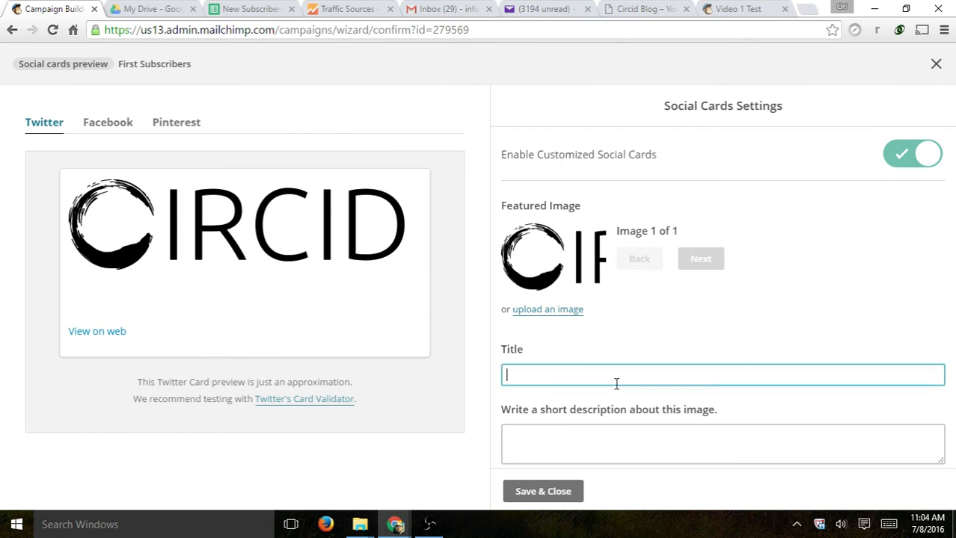
{"action": "type", "text": "Thanks f"}
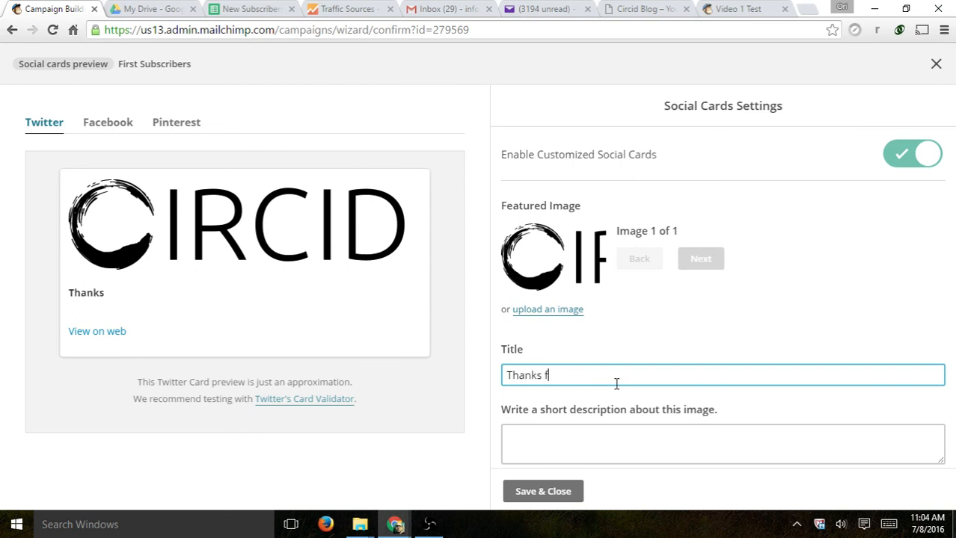
{"action": "type", "text": "or Subscribing"}
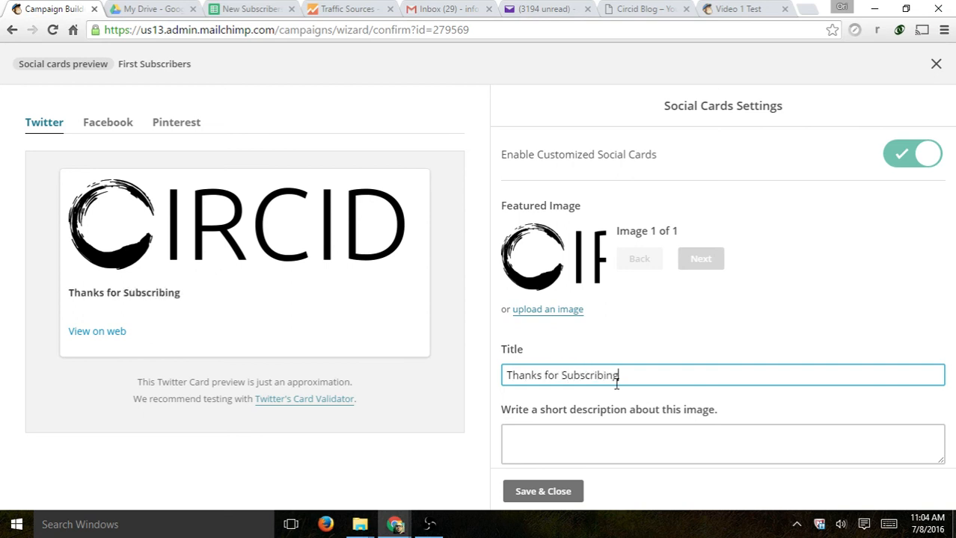
{"action": "left_click", "coordinate": [668, 455]}
{"action": "type", "text": "this is a t"}
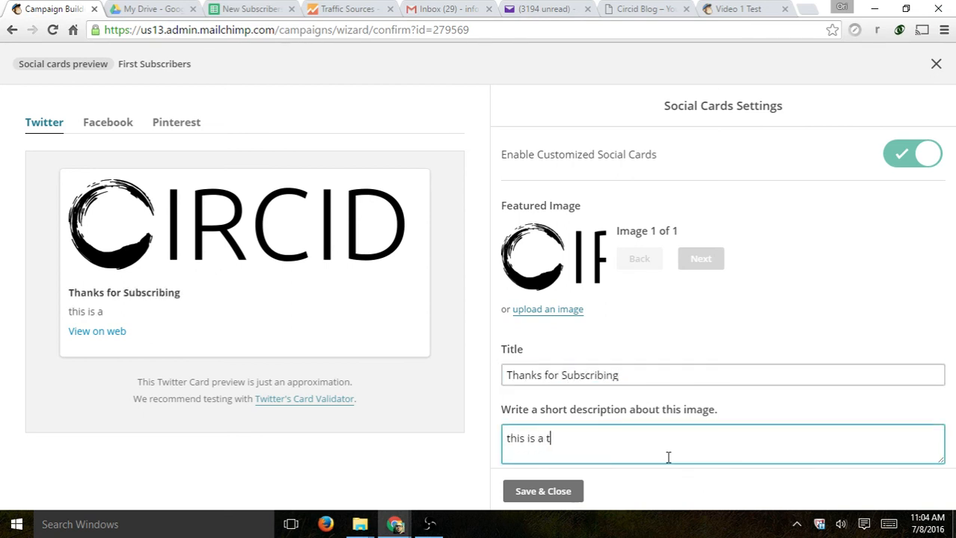
{"action": "type", "text": "est"}
{"action": "left_click", "coordinate": [543, 492]}
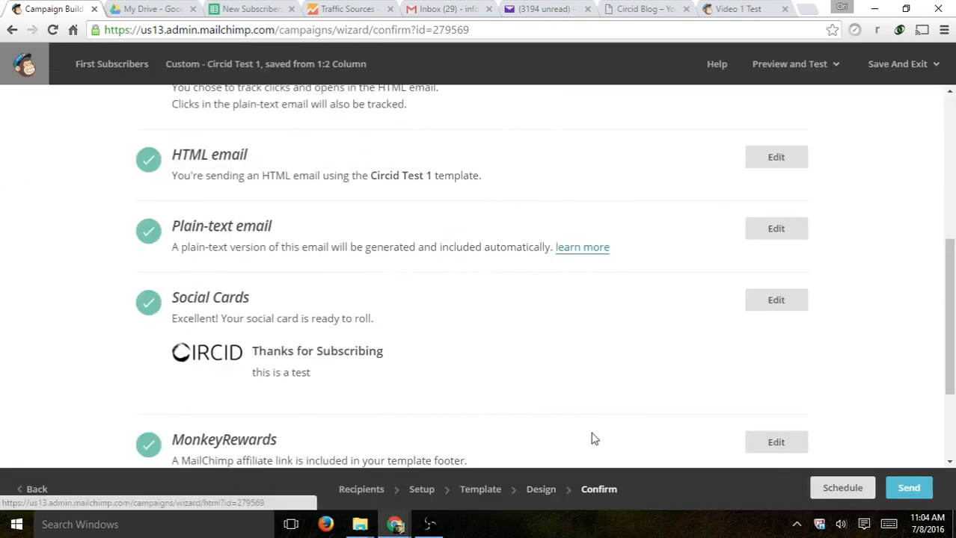
{"action": "scroll", "coordinate": [399, 326], "scroll_direction": "down", "scroll_amount": 1}
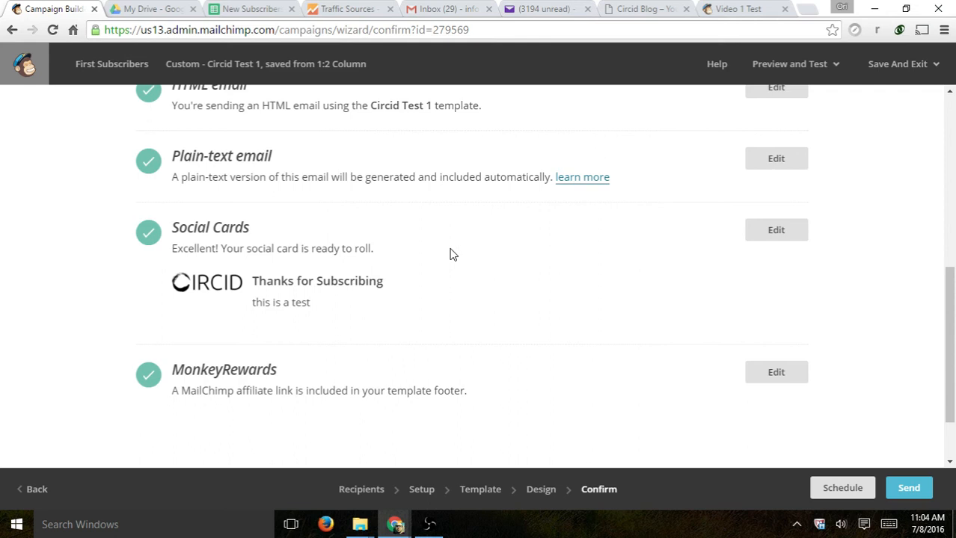
- Find the MonkeyRewards affiliate link note and reopen the Design step to edit it
{"action": "scroll", "coordinate": [486, 253], "scroll_direction": "down", "scroll_amount": 2}
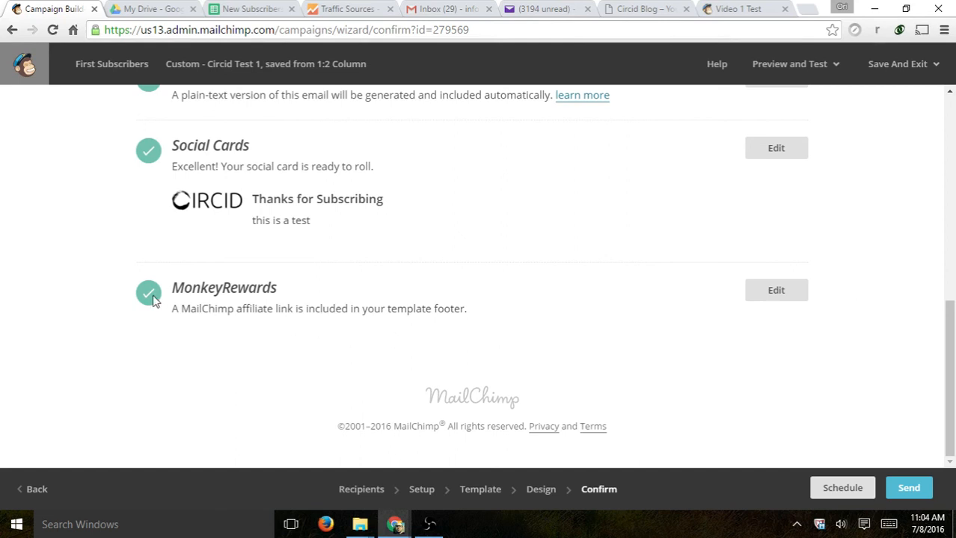
{"action": "left_click_drag", "start_coordinate": [190, 309], "coordinate": [445, 309]}
{"action": "left_click", "coordinate": [782, 291]}
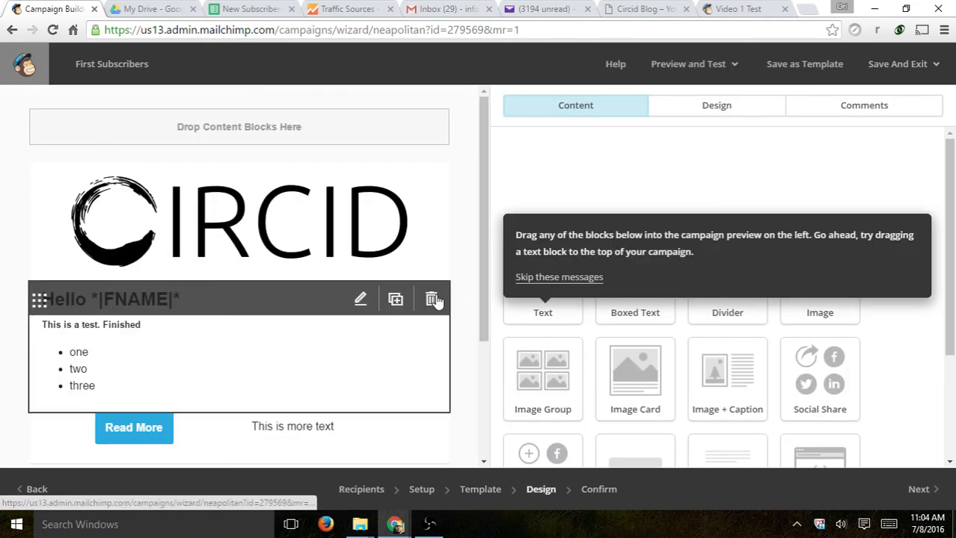
- Delete the REWARDS merge-tag line from the footer, save it, and go to the Confirm step
{"action": "scroll", "coordinate": [415, 308], "scroll_direction": "down", "scroll_amount": 3}
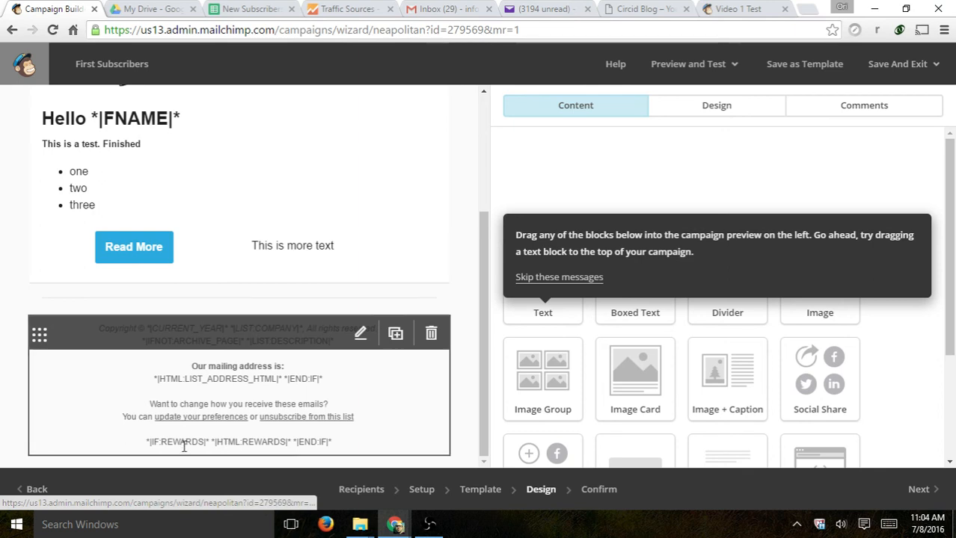
{"action": "left_click", "coordinate": [196, 444]}
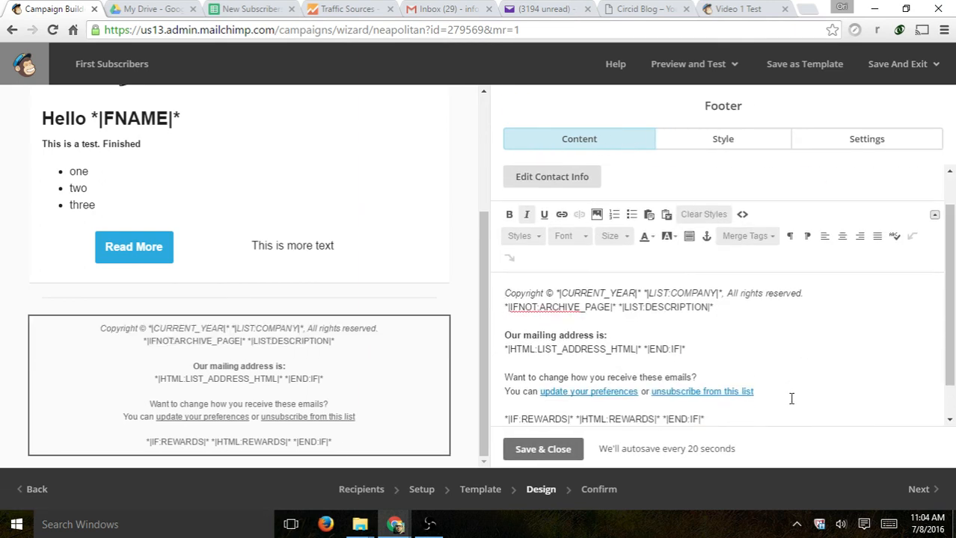
{"action": "left_click_drag", "start_coordinate": [726, 397], "coordinate": [504, 398]}
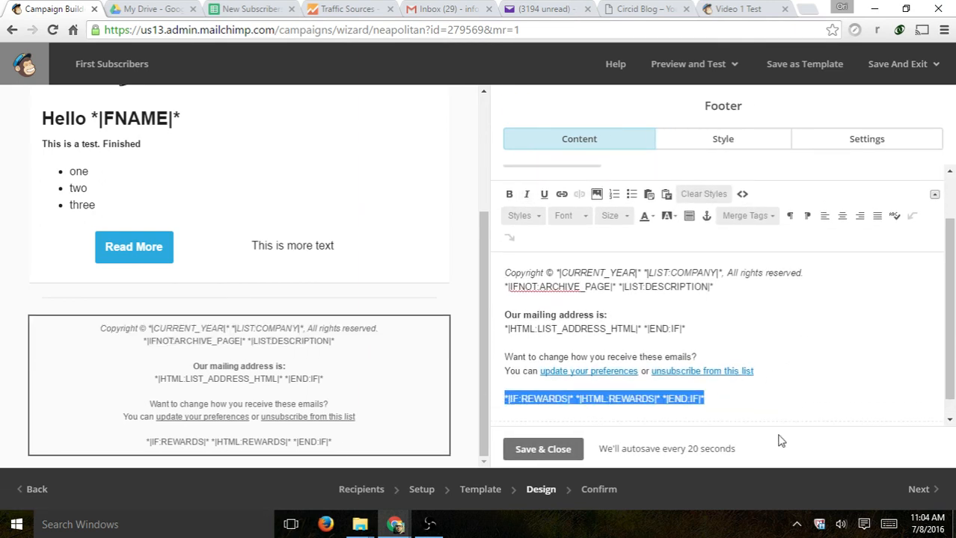
{"action": "key", "text": "BackSpace"}
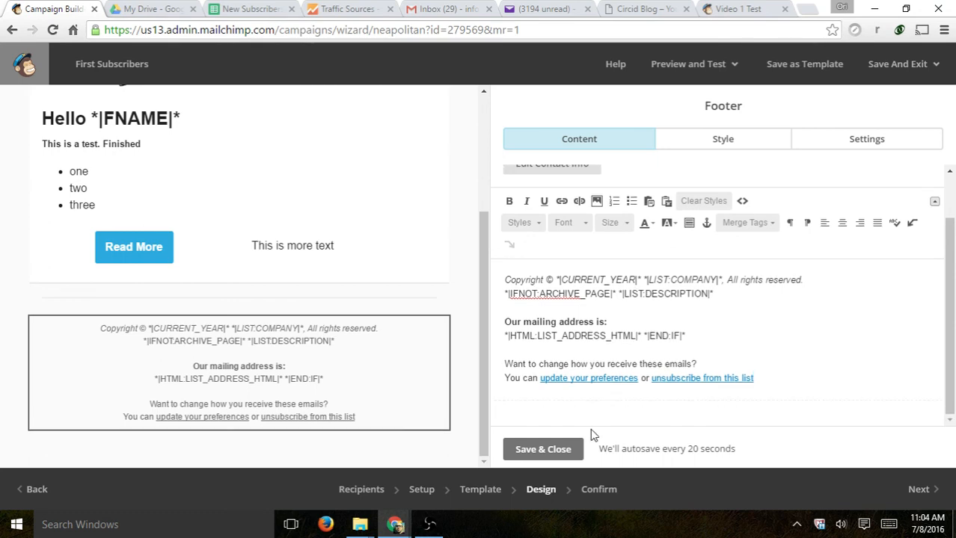
{"action": "left_click", "coordinate": [567, 451]}
{"action": "left_click", "coordinate": [925, 490]}
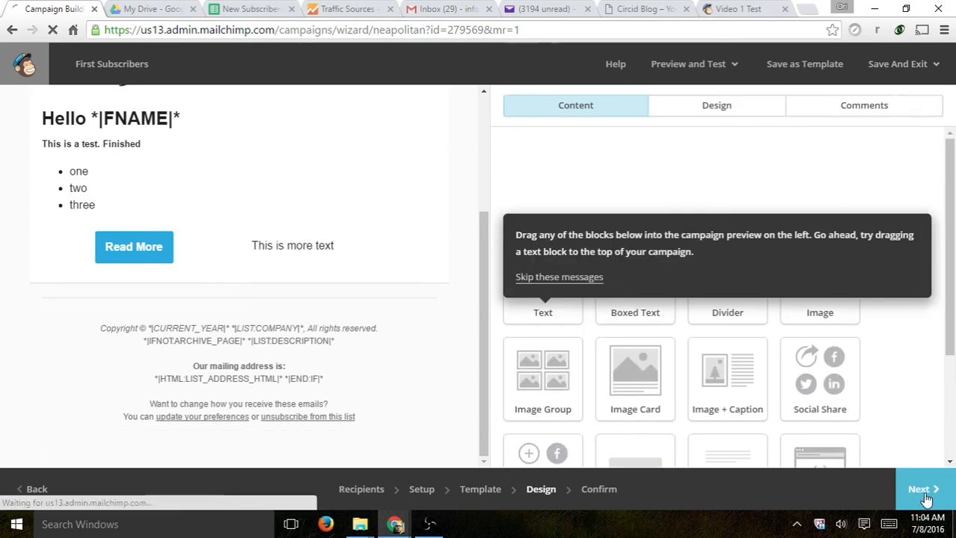
- Start sending the campaign, then back out of the launch confirmation without sending
{"action": "scroll", "coordinate": [580, 304], "scroll_direction": "down", "scroll_amount": 4}
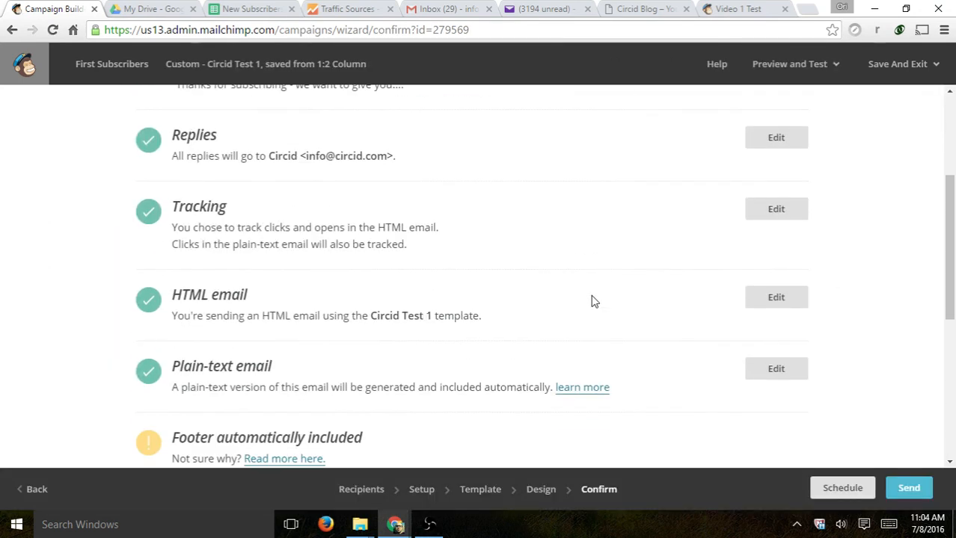
{"action": "scroll", "coordinate": [598, 302], "scroll_direction": "down", "scroll_amount": 4}
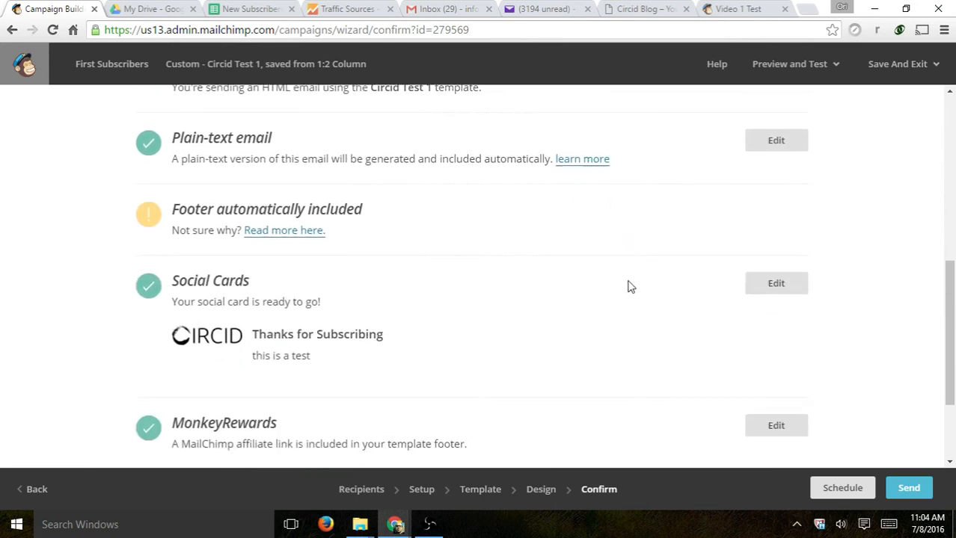
{"action": "scroll", "coordinate": [644, 305], "scroll_direction": "up", "scroll_amount": 4}
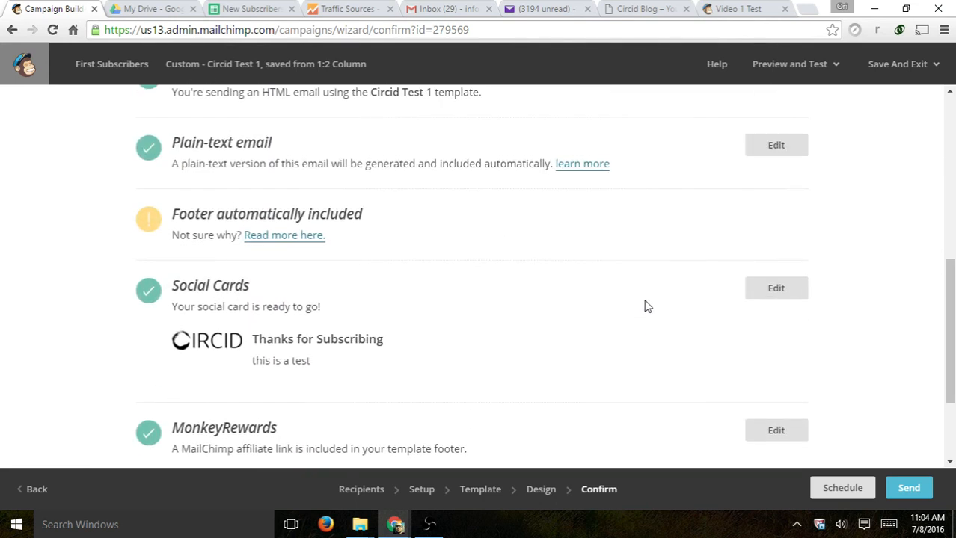
{"action": "scroll", "coordinate": [654, 304], "scroll_direction": "down", "scroll_amount": 2}
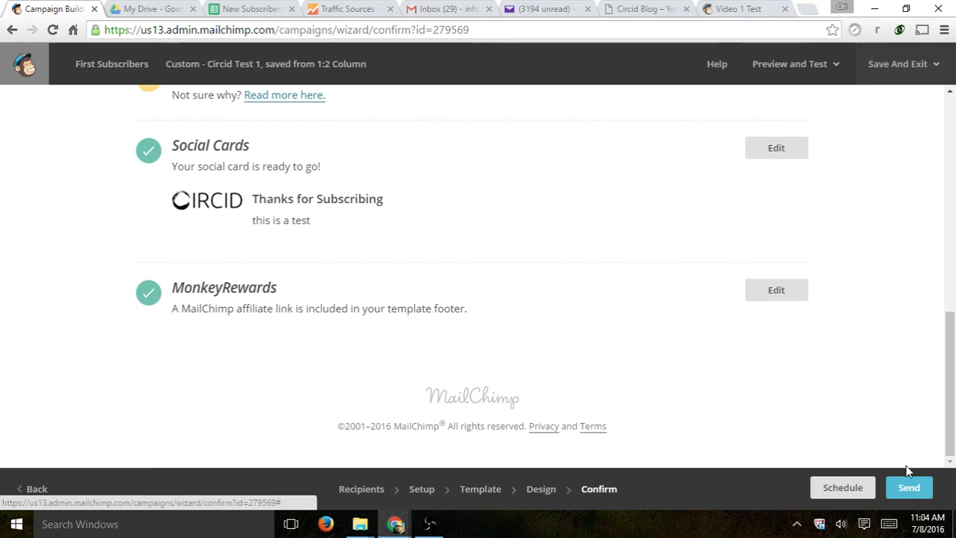
{"action": "left_click", "coordinate": [910, 488]}
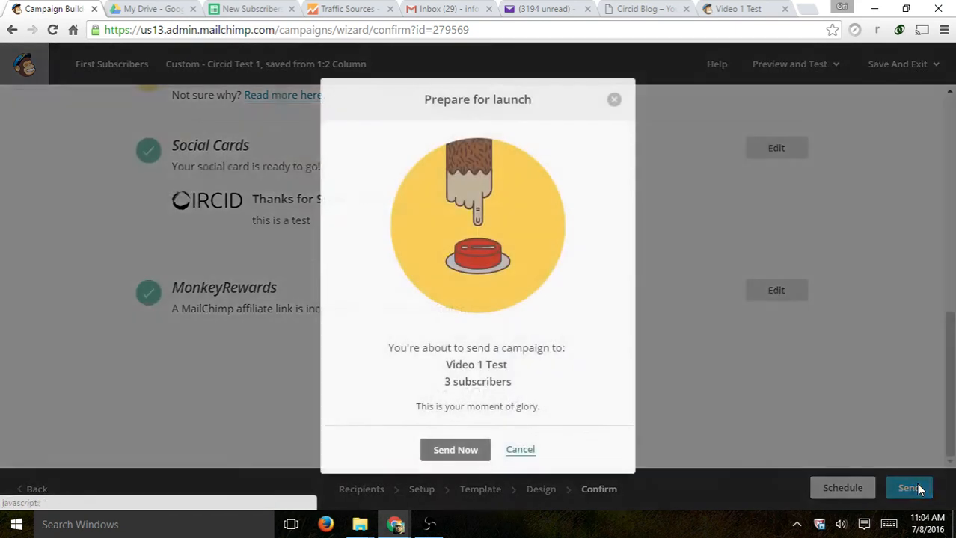
{"action": "left_click", "coordinate": [614, 99]}
- Look through the campaign's scheduling options, then cancel scheduling
{"action": "left_click", "coordinate": [847, 488]}
{"action": "scroll", "coordinate": [804, 385], "scroll_direction": "up", "scroll_amount": 2}
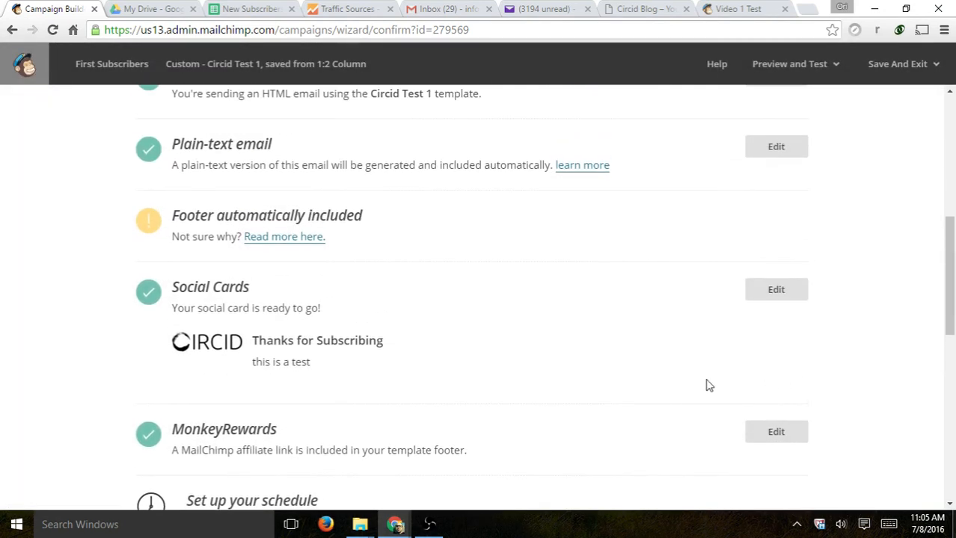
{"action": "scroll", "coordinate": [699, 366], "scroll_direction": "down", "scroll_amount": 4}
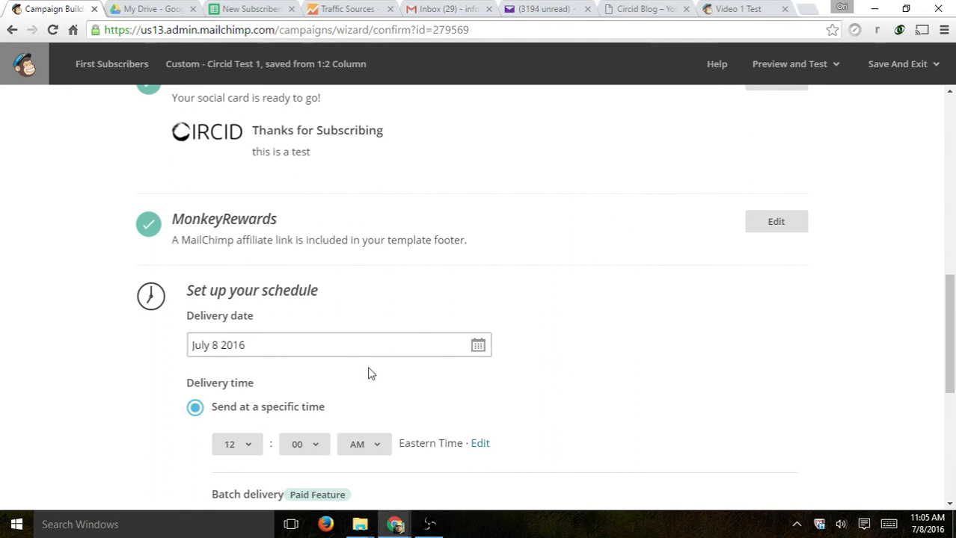
{"action": "scroll", "coordinate": [699, 337], "scroll_direction": "down", "scroll_amount": 1}
{"action": "scroll", "coordinate": [626, 295], "scroll_direction": "down", "scroll_amount": 3}
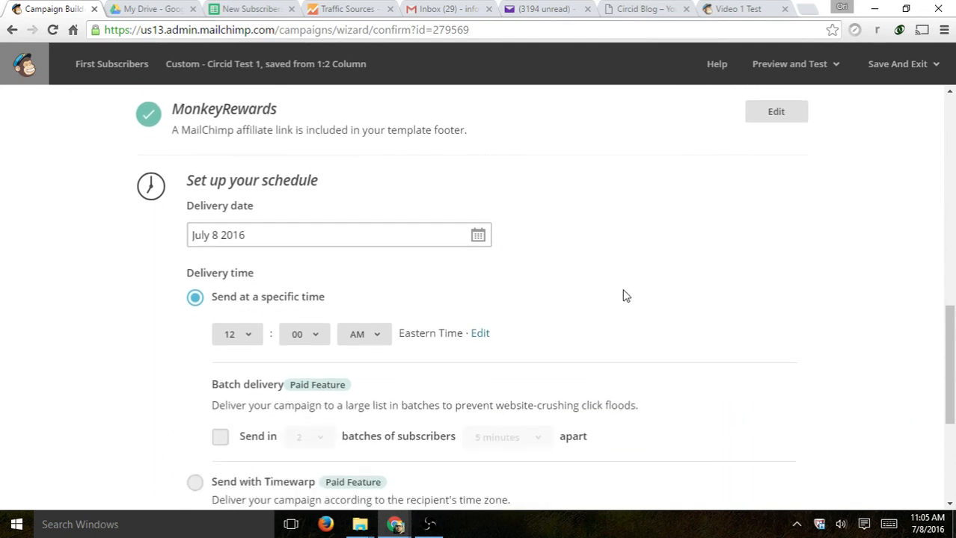
{"action": "scroll", "coordinate": [626, 294], "scroll_direction": "down", "scroll_amount": 1}
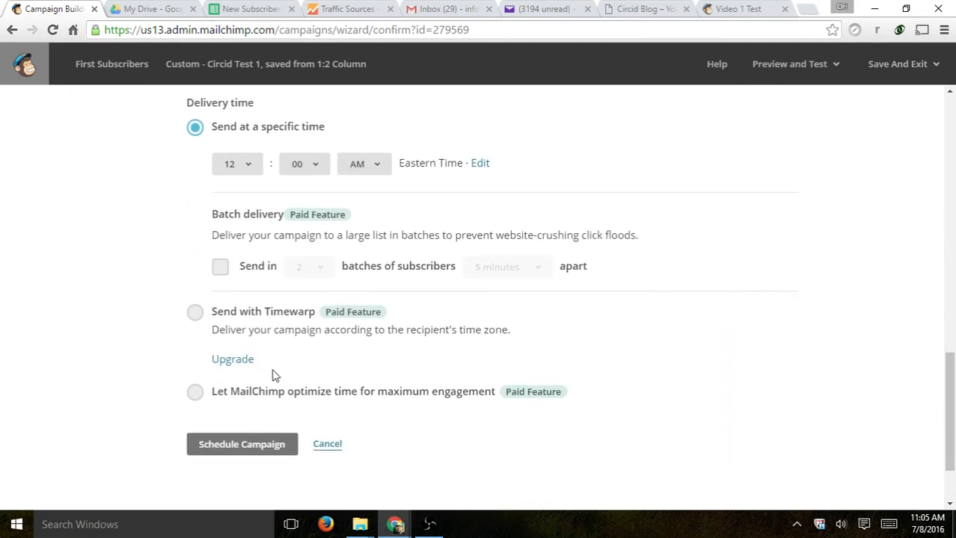
{"action": "left_click", "coordinate": [331, 446]}
- Send the campaign right now to the Video 1 Test list
{"action": "scroll", "coordinate": [507, 413], "scroll_direction": "up", "scroll_amount": 4}
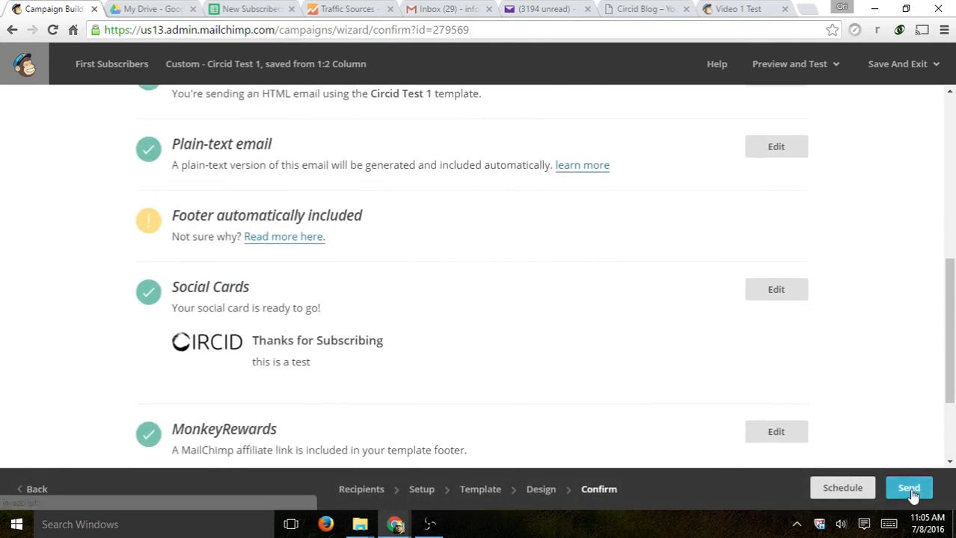
{"action": "left_click", "coordinate": [907, 487]}
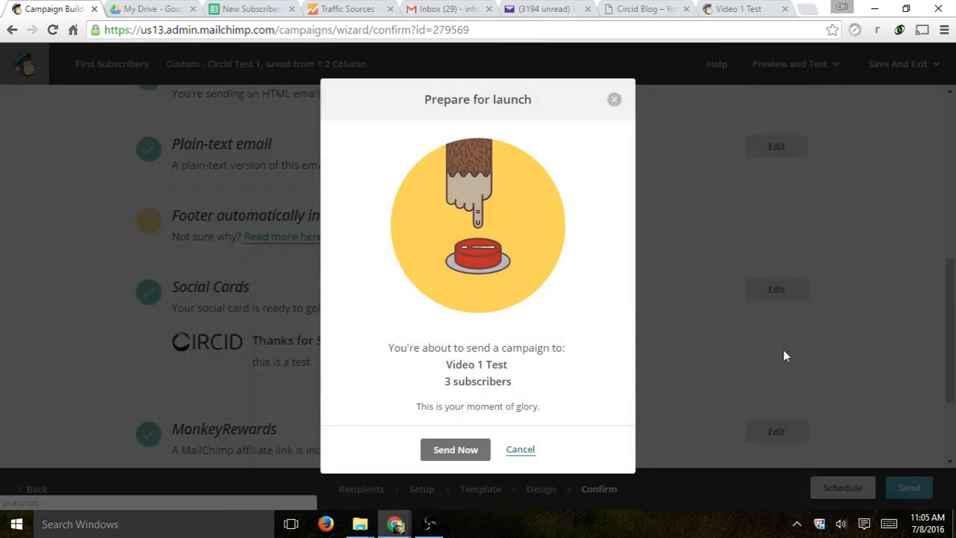
{"action": "left_click", "coordinate": [453, 452]}
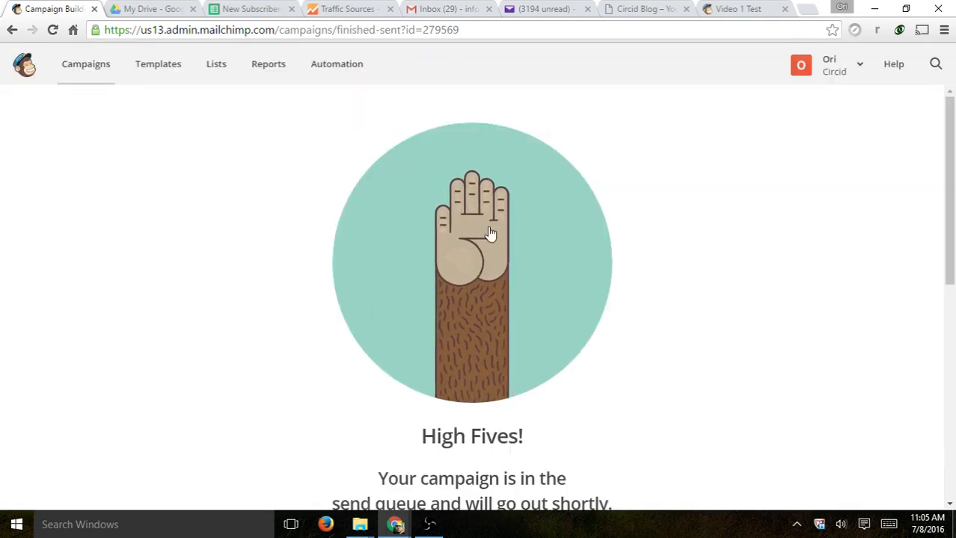
- Check First Subscribers is listed as sent, then refresh the Yahoo Mail inbox
{"action": "left_click", "coordinate": [91, 66]}
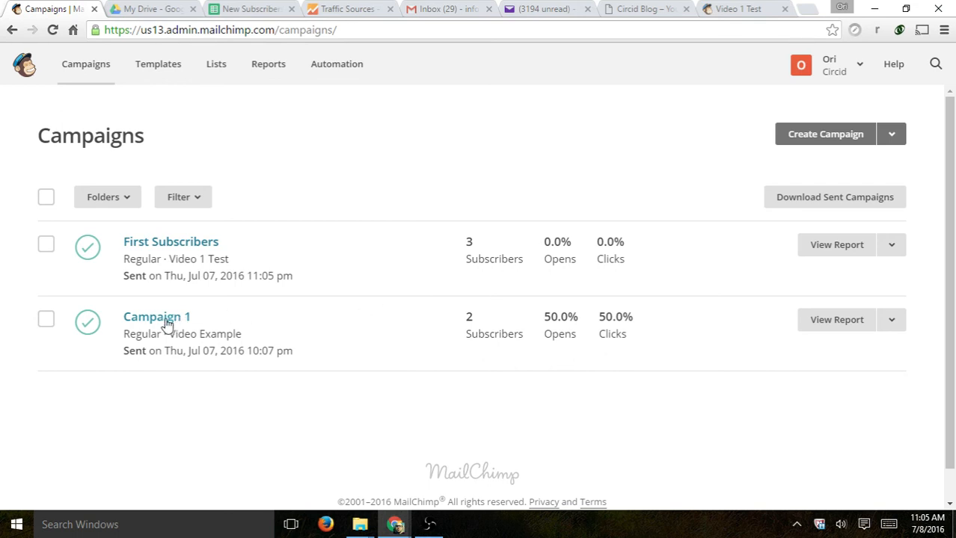
{"action": "left_click", "coordinate": [518, 12]}
{"action": "left_click", "coordinate": [52, 180]}
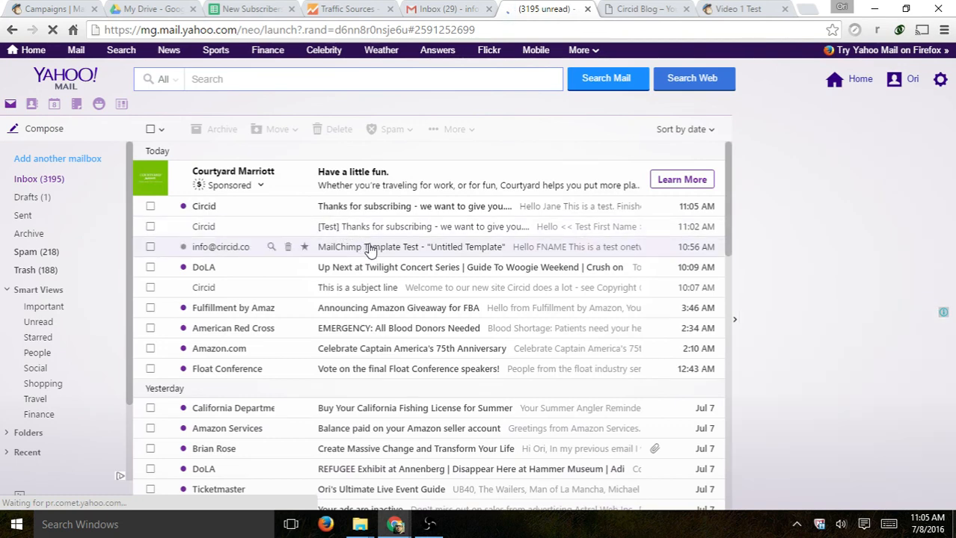
- Read through the MailChimp Template Test email, then return to MailChimp's Campaigns page
{"action": "left_click", "coordinate": [369, 251]}
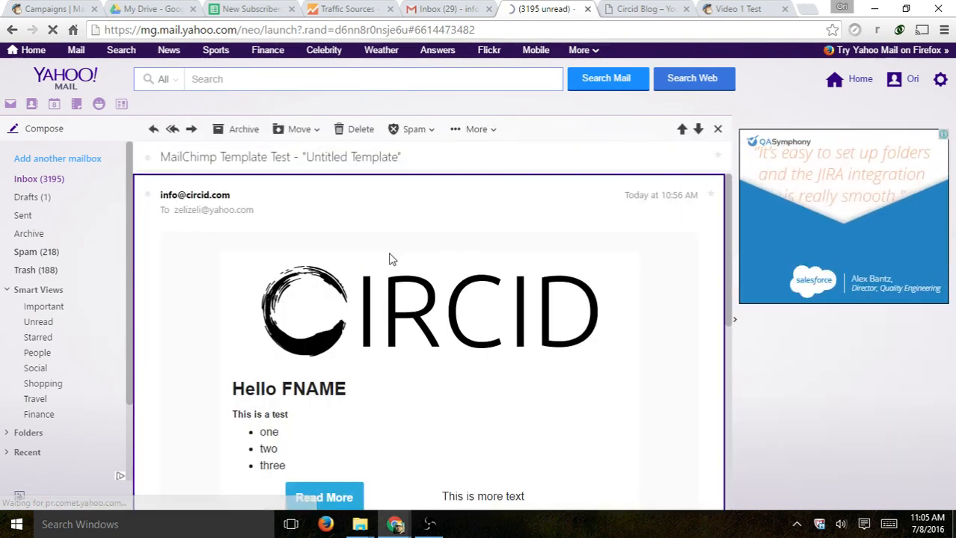
{"action": "scroll", "coordinate": [568, 365], "scroll_direction": "down", "scroll_amount": 3}
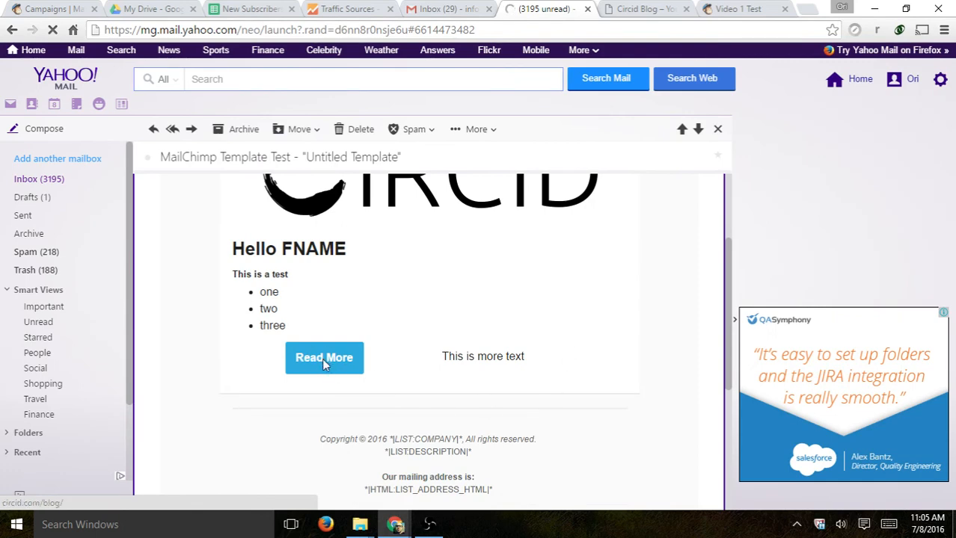
{"action": "scroll", "coordinate": [540, 187], "scroll_direction": "up", "scroll_amount": 3}
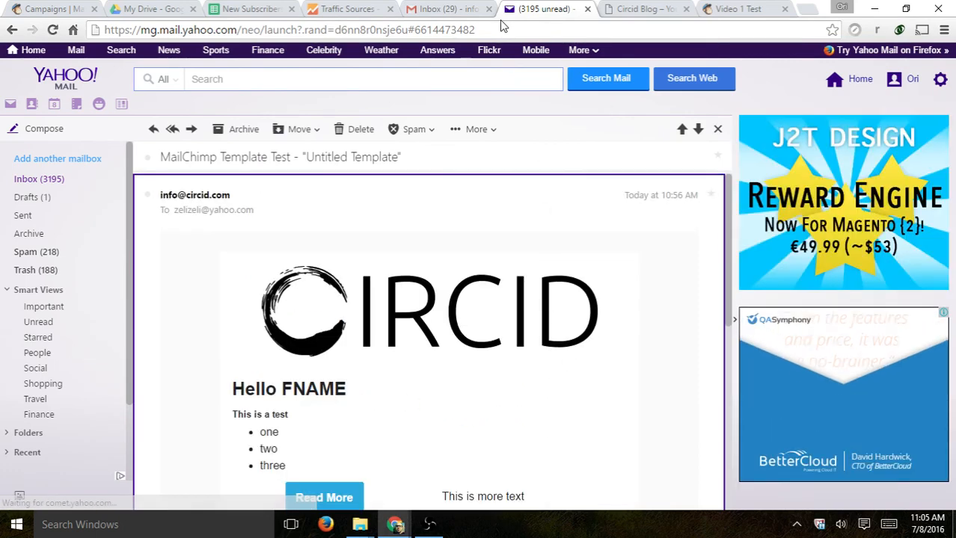
{"action": "left_click", "coordinate": [56, 7]}
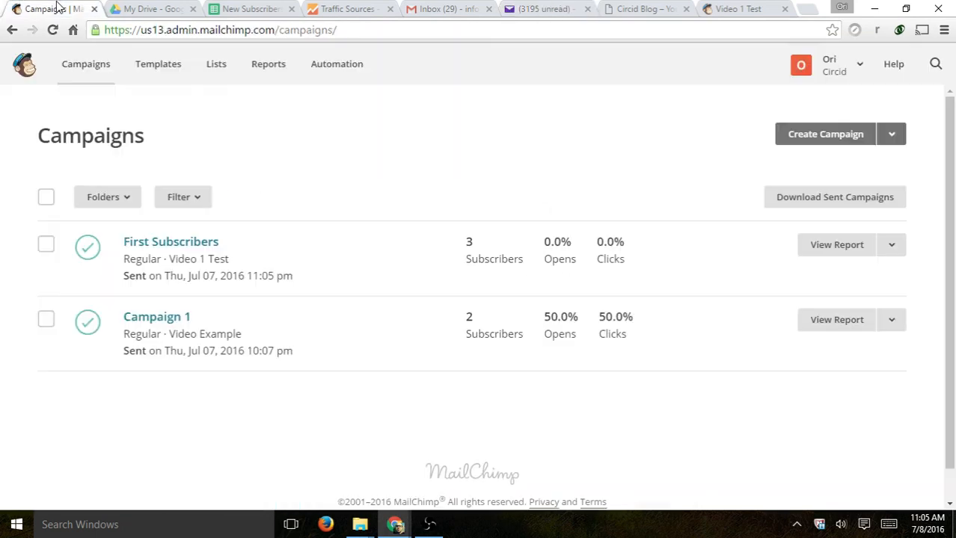
- Open the Campaign 1 overview with its CIRCID preview
{"action": "left_click", "coordinate": [169, 323]}
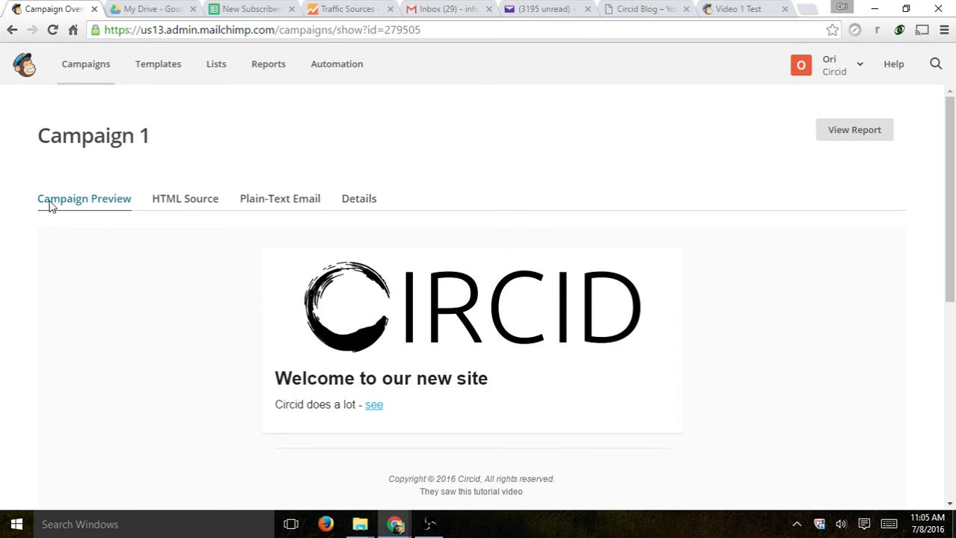
{"action": "scroll", "coordinate": [491, 358], "scroll_direction": "down", "scroll_amount": 3}
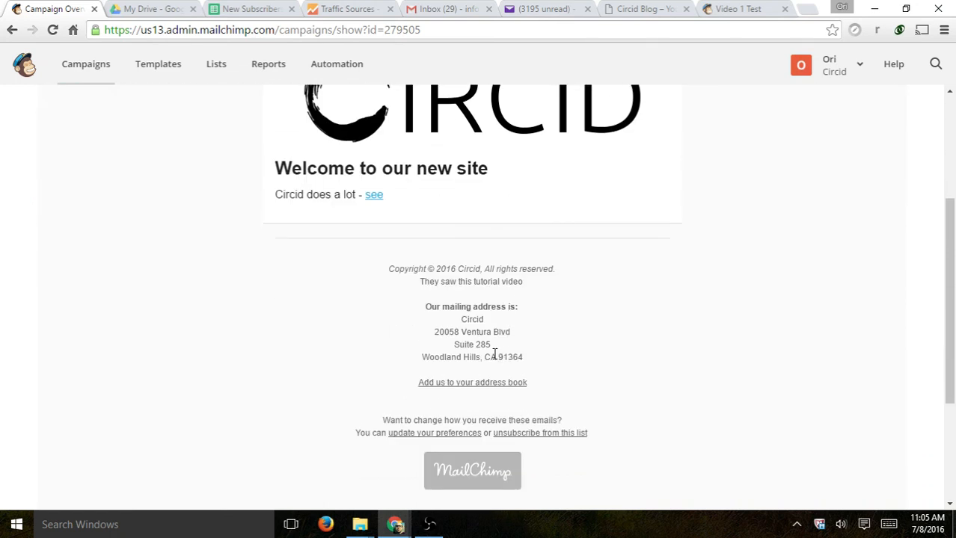
{"action": "scroll", "coordinate": [479, 337], "scroll_direction": "up", "scroll_amount": 3}
- Review Campaign 1's details (subject line, Video Example list), then open its summary report
{"action": "left_click", "coordinate": [353, 205]}
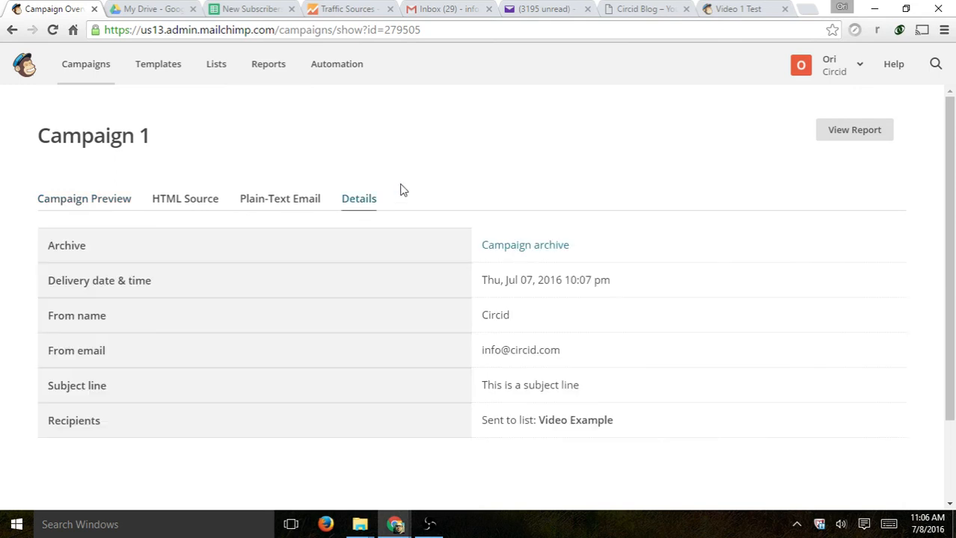
{"action": "scroll", "coordinate": [503, 168], "scroll_direction": "down", "scroll_amount": 2}
{"action": "left_click_drag", "start_coordinate": [603, 210], "coordinate": [494, 213]}
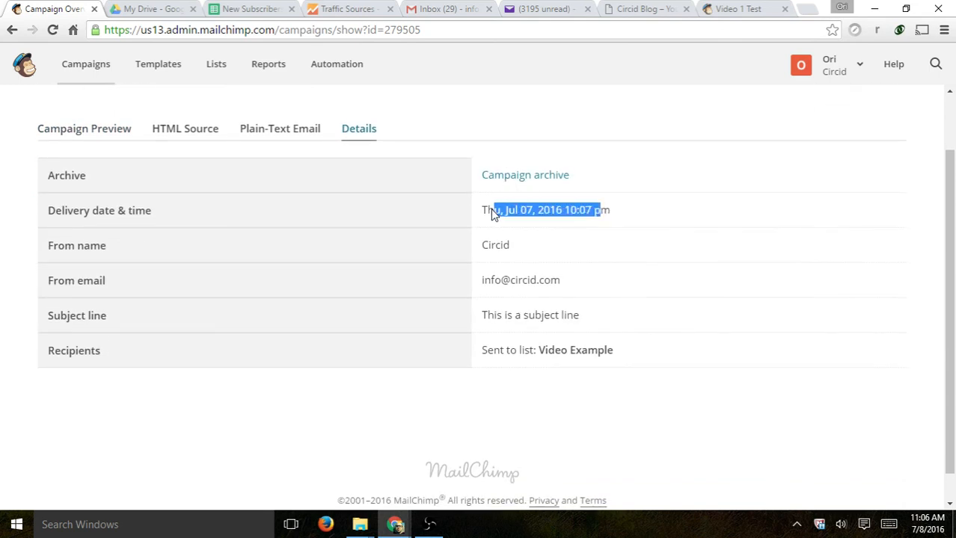
{"action": "left_click_drag", "start_coordinate": [61, 316], "coordinate": [607, 321]}
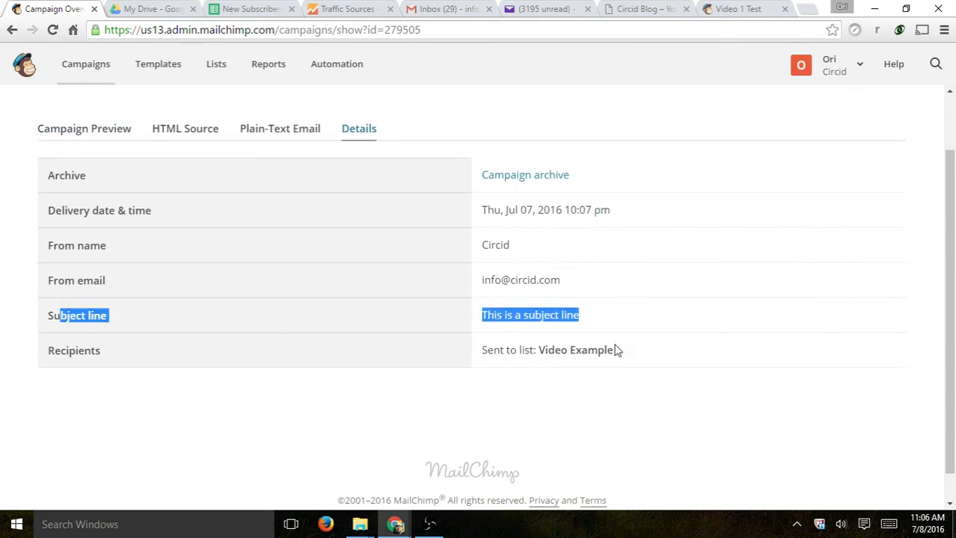
{"action": "left_click_drag", "start_coordinate": [642, 357], "coordinate": [491, 363]}
{"action": "scroll", "coordinate": [625, 280], "scroll_direction": "down", "scroll_amount": 1}
{"action": "scroll", "coordinate": [625, 280], "scroll_direction": "up", "scroll_amount": 3}
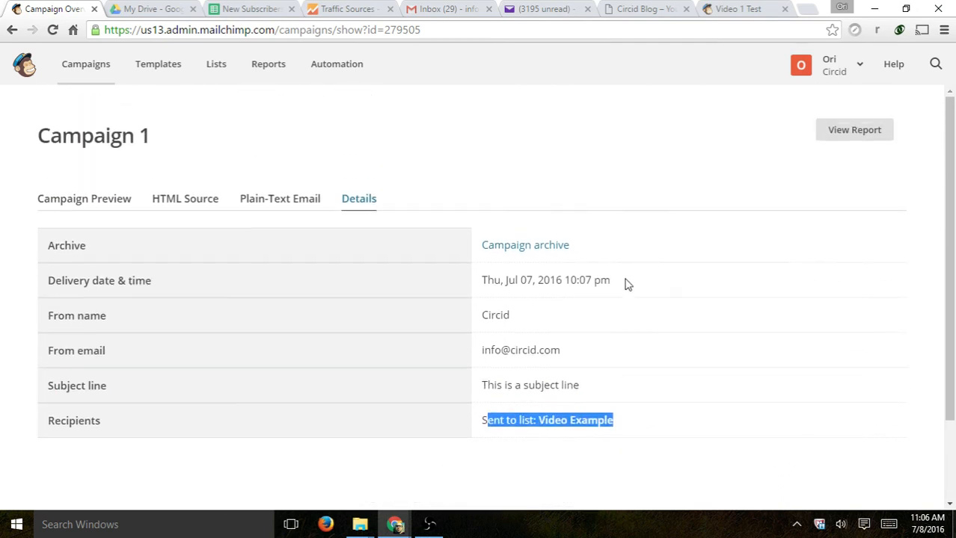
{"action": "left_click", "coordinate": [107, 200]}
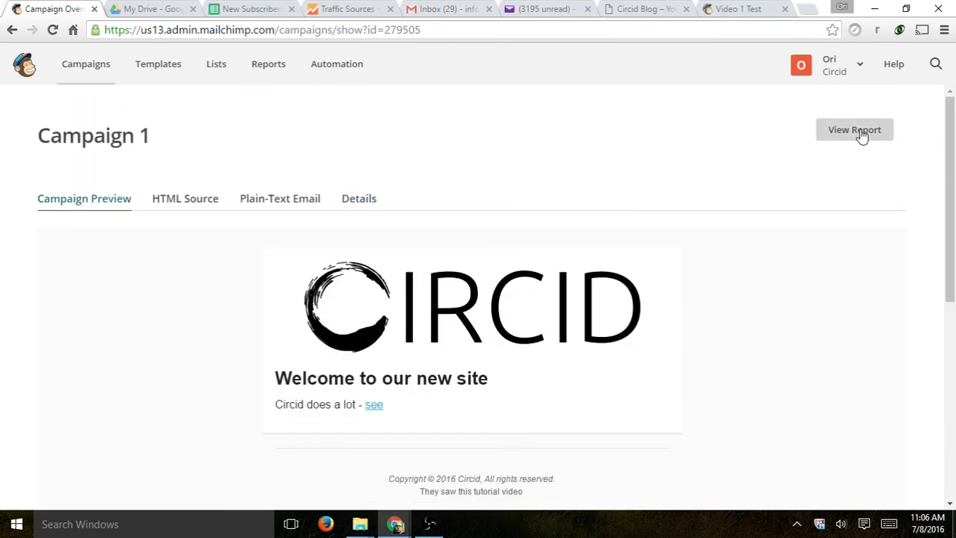
{"action": "left_click", "coordinate": [853, 131]}
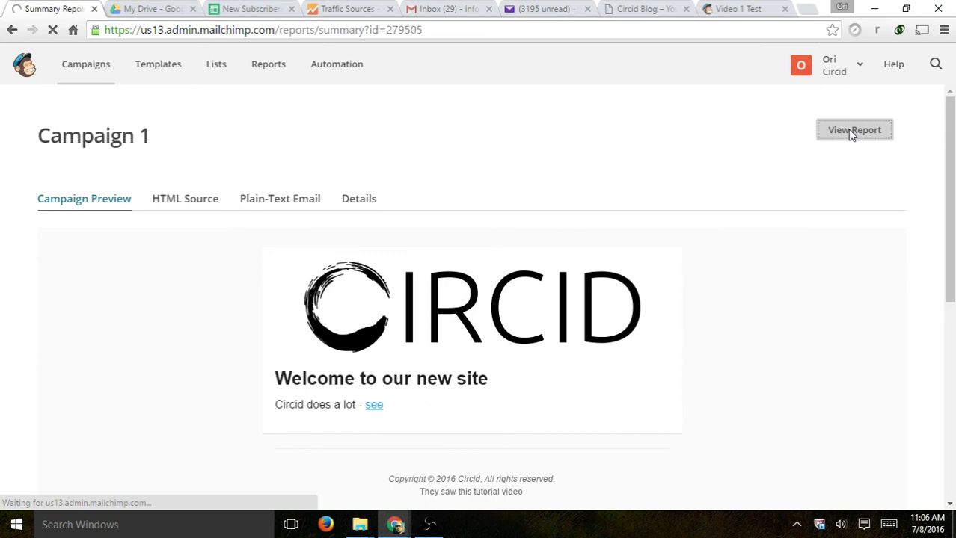
{"action": "scroll", "coordinate": [158, 178], "scroll_direction": "down", "scroll_amount": 1}
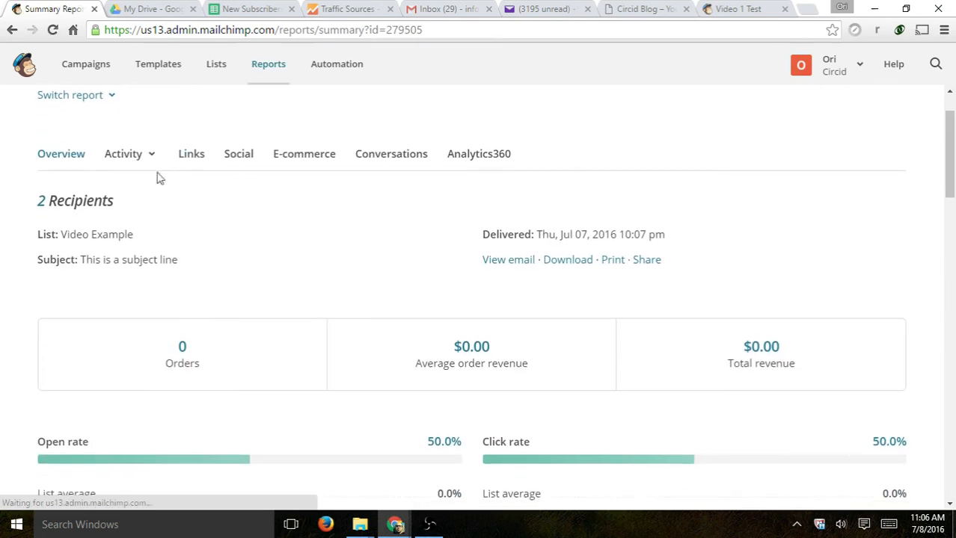
{"action": "left_click_drag", "start_coordinate": [129, 209], "coordinate": [166, 236]}
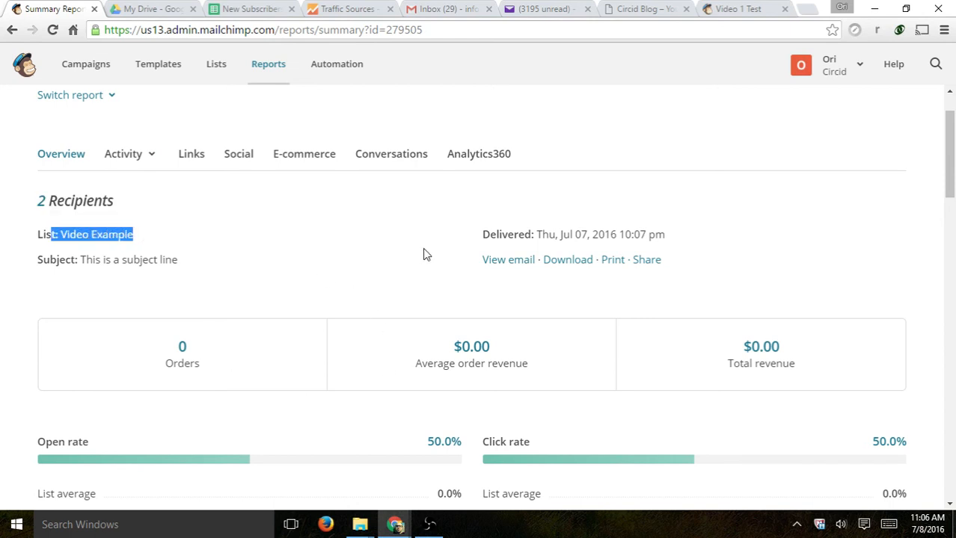
{"action": "scroll", "coordinate": [441, 254], "scroll_direction": "down", "scroll_amount": 2}
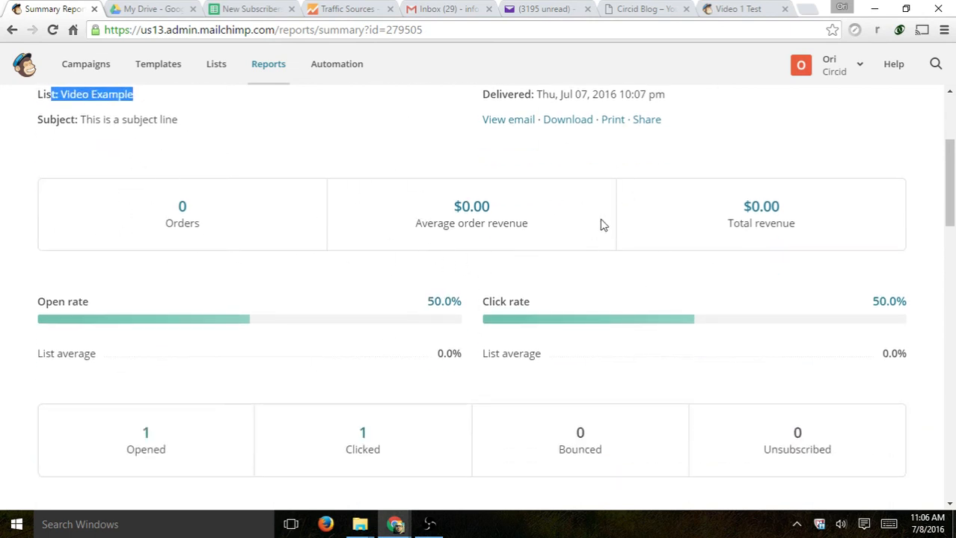
{"action": "scroll", "coordinate": [603, 225], "scroll_direction": "down", "scroll_amount": 1}
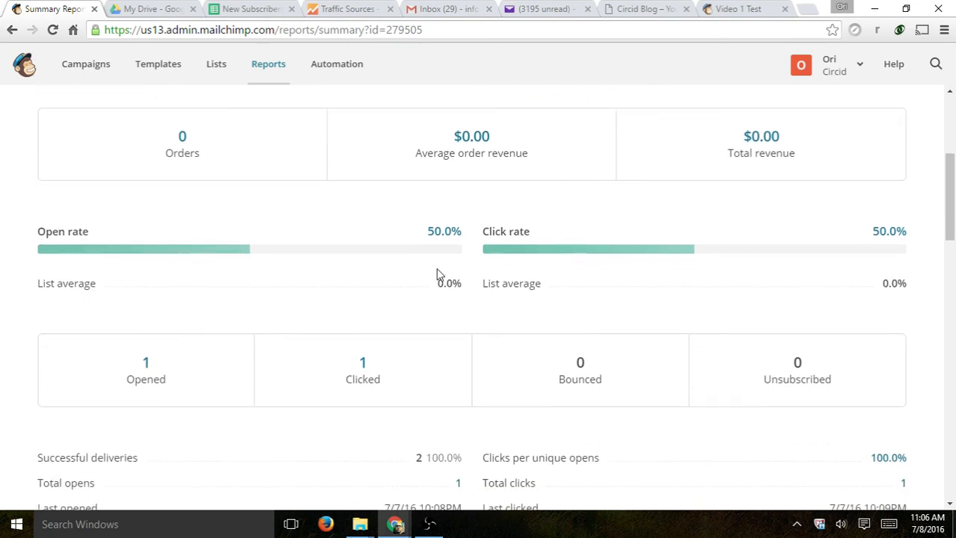
{"action": "left_click", "coordinate": [533, 8]}
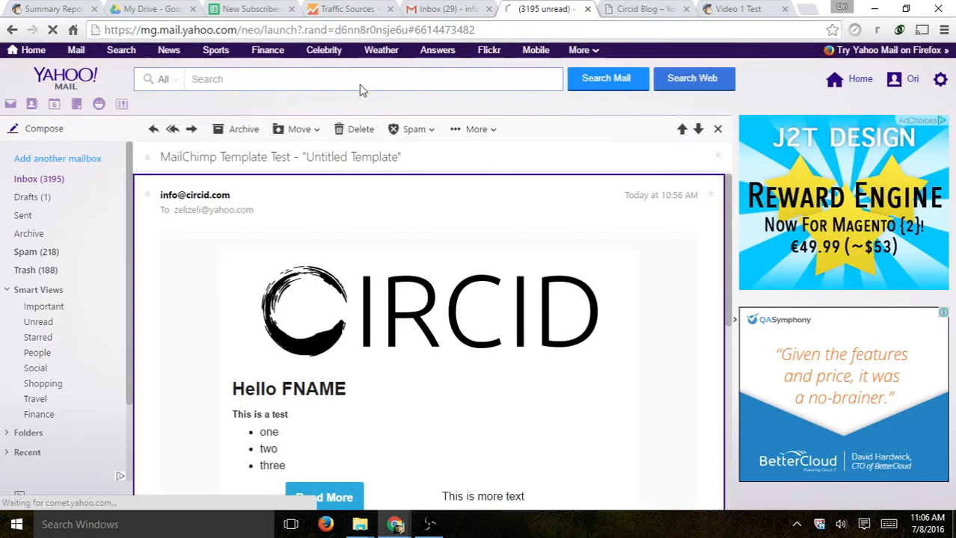
{"action": "left_click", "coordinate": [67, 15]}
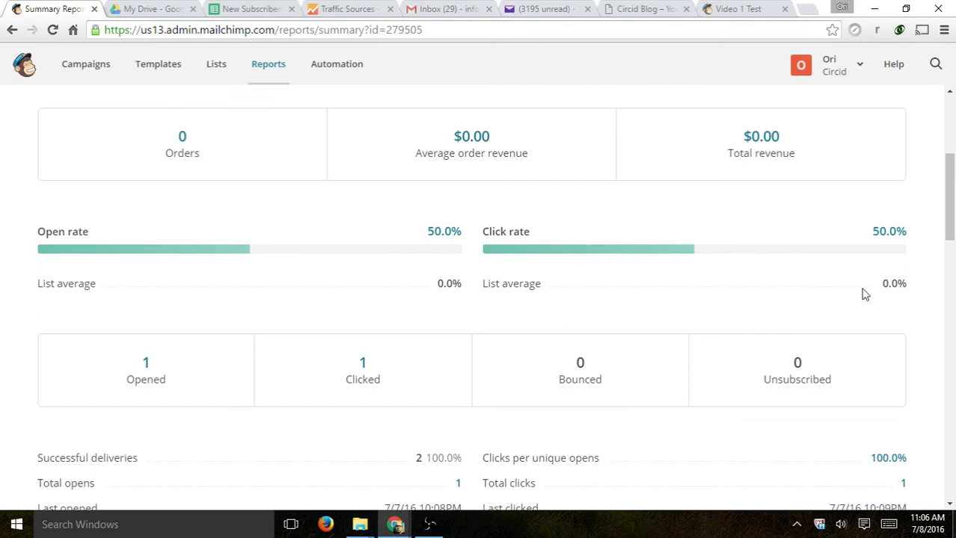
{"action": "left_click", "coordinate": [505, 8]}
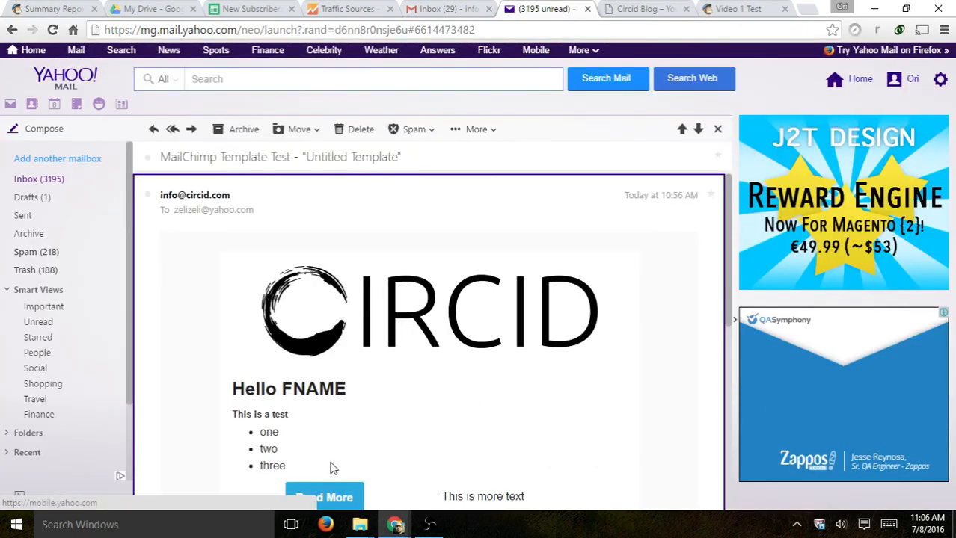
{"action": "scroll", "coordinate": [336, 463], "scroll_direction": "down", "scroll_amount": 2}
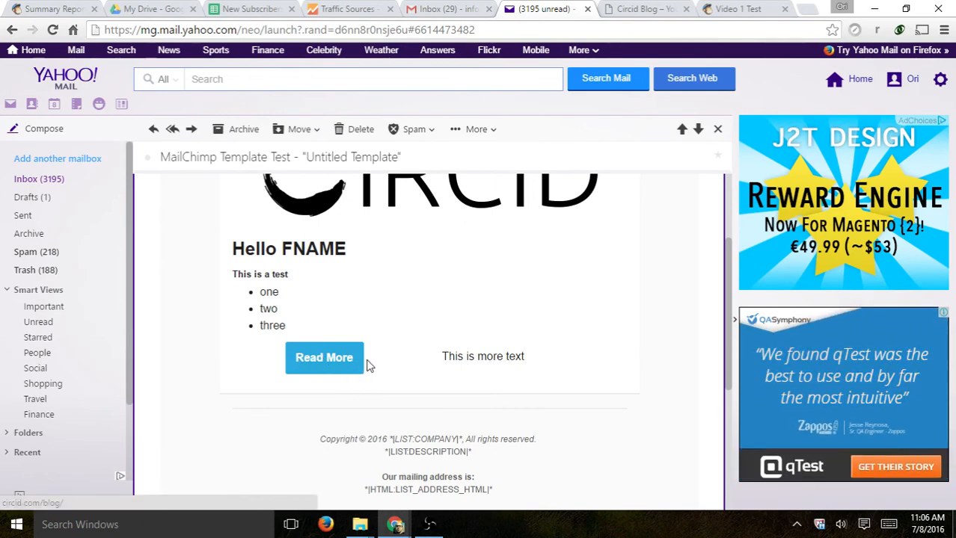
{"action": "left_click", "coordinate": [34, 9]}
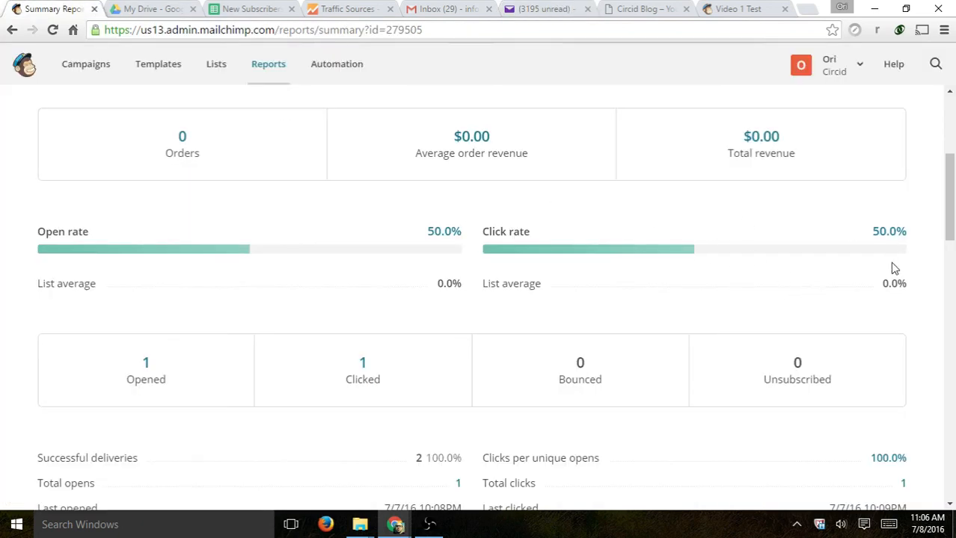
{"action": "scroll", "coordinate": [283, 294], "scroll_direction": "down", "scroll_amount": 1}
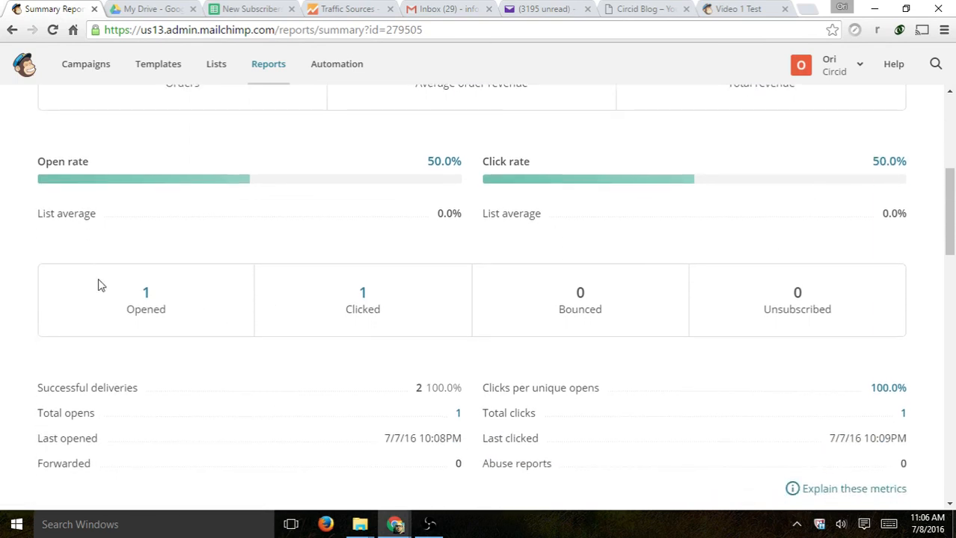
{"action": "scroll", "coordinate": [610, 225], "scroll_direction": "down", "scroll_amount": 2}
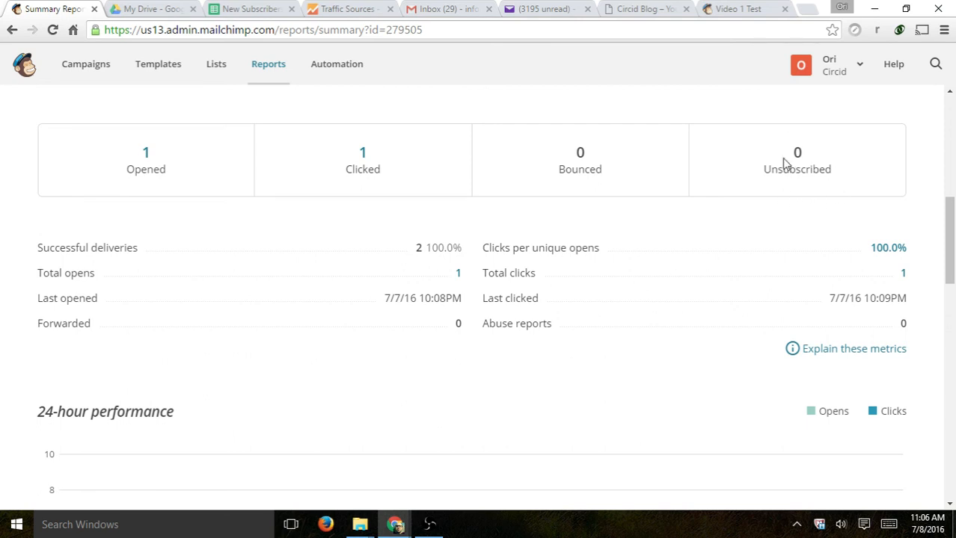
{"action": "scroll", "coordinate": [428, 179], "scroll_direction": "down", "scroll_amount": 1}
{"action": "left_click_drag", "start_coordinate": [42, 178], "coordinate": [138, 178]}
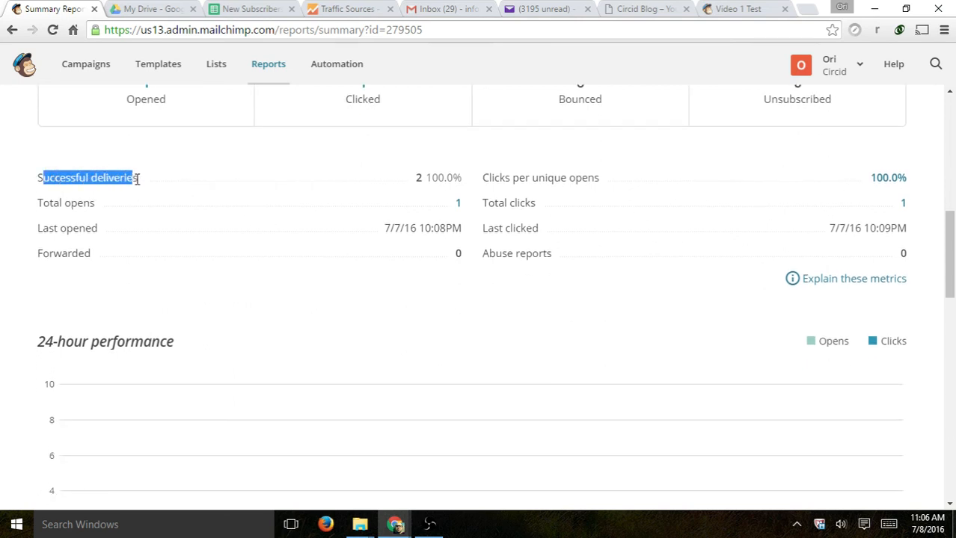
{"action": "left_click_drag", "start_coordinate": [406, 183], "coordinate": [462, 178]}
{"action": "left_click", "coordinate": [418, 178]}
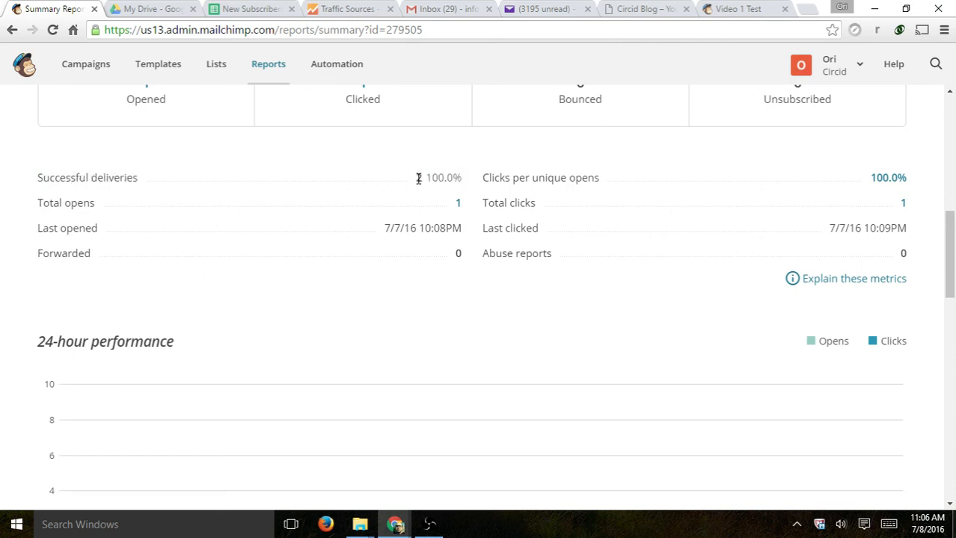
- Review the report summary's Total opens count and last opened date
{"action": "left_click_drag", "start_coordinate": [79, 202], "coordinate": [402, 207]}
{"action": "left_click_drag", "start_coordinate": [61, 228], "coordinate": [443, 222]}
{"action": "left_click", "coordinate": [116, 247]}
{"action": "scroll", "coordinate": [628, 186], "scroll_direction": "down", "scroll_amount": 4}
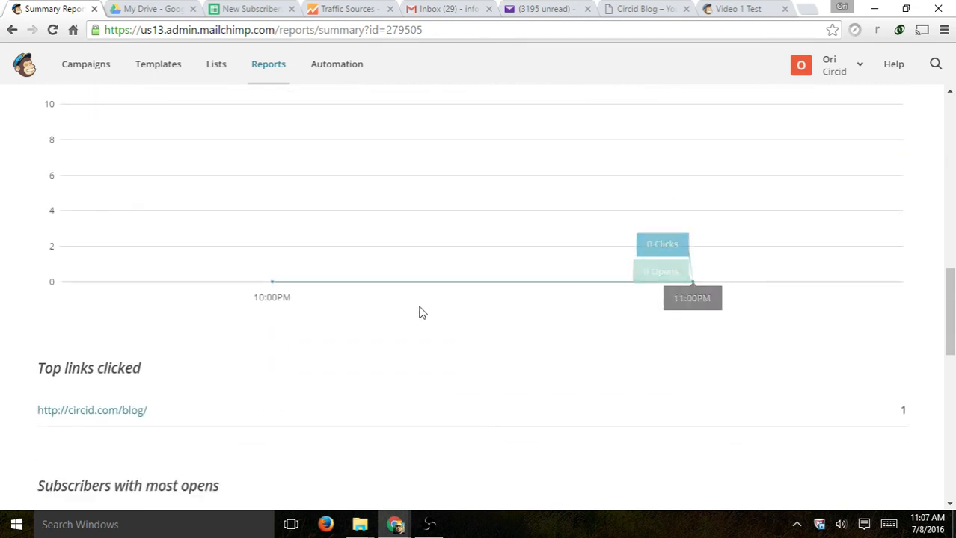
{"action": "scroll", "coordinate": [611, 367], "scroll_direction": "up", "scroll_amount": 1}
{"action": "left_click_drag", "start_coordinate": [177, 132], "coordinate": [116, 133]}
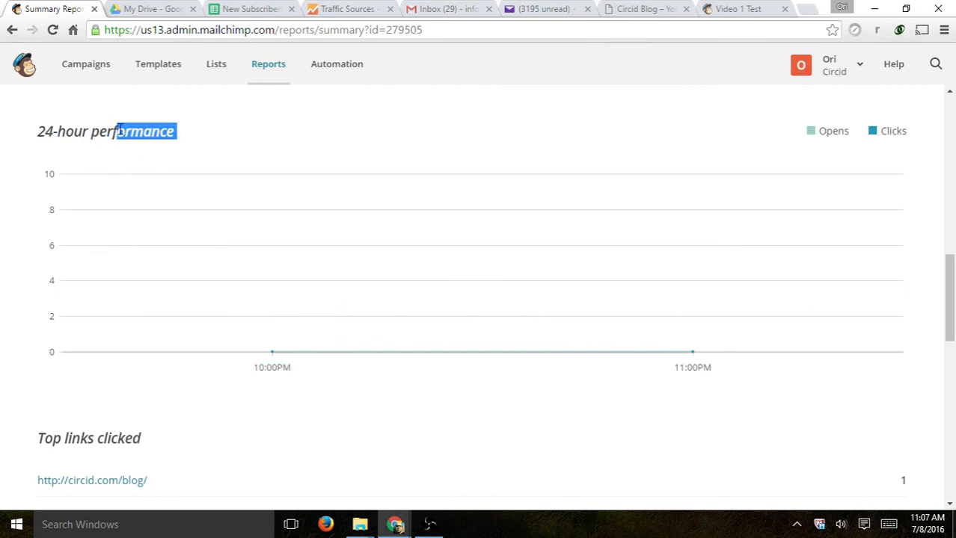
{"action": "scroll", "coordinate": [572, 272], "scroll_direction": "down", "scroll_amount": 3}
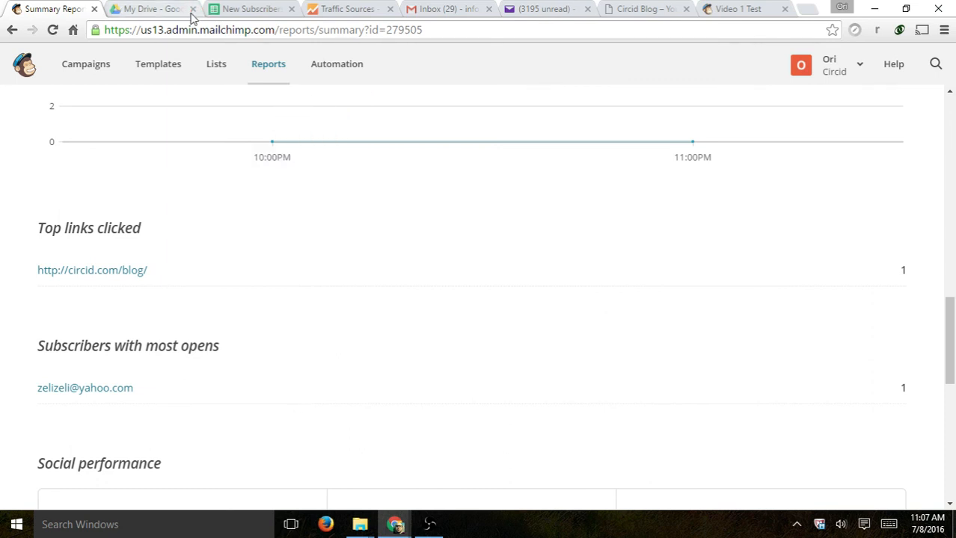
- Glance at the test email, then review the blog link under Top links clicked
{"action": "left_click", "coordinate": [533, 12]}
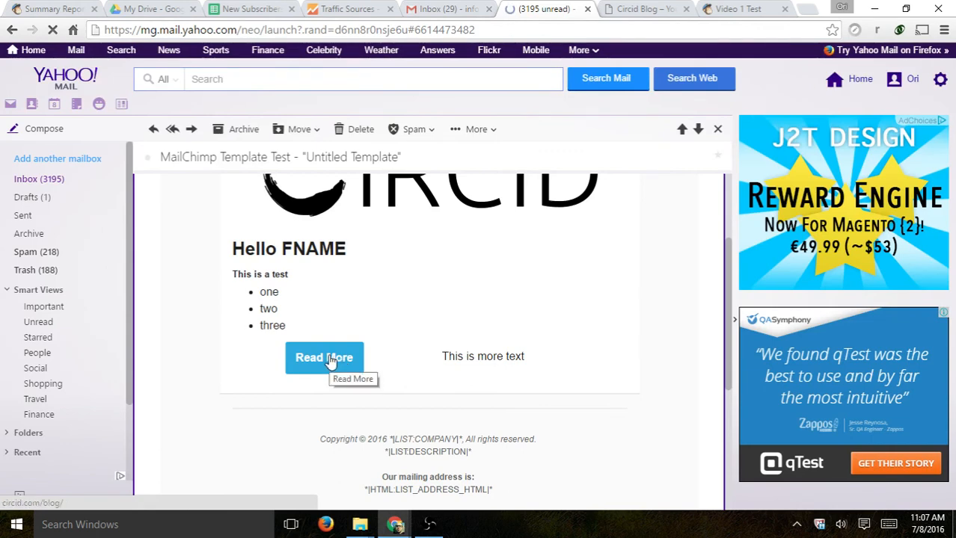
{"action": "left_click", "coordinate": [58, 9]}
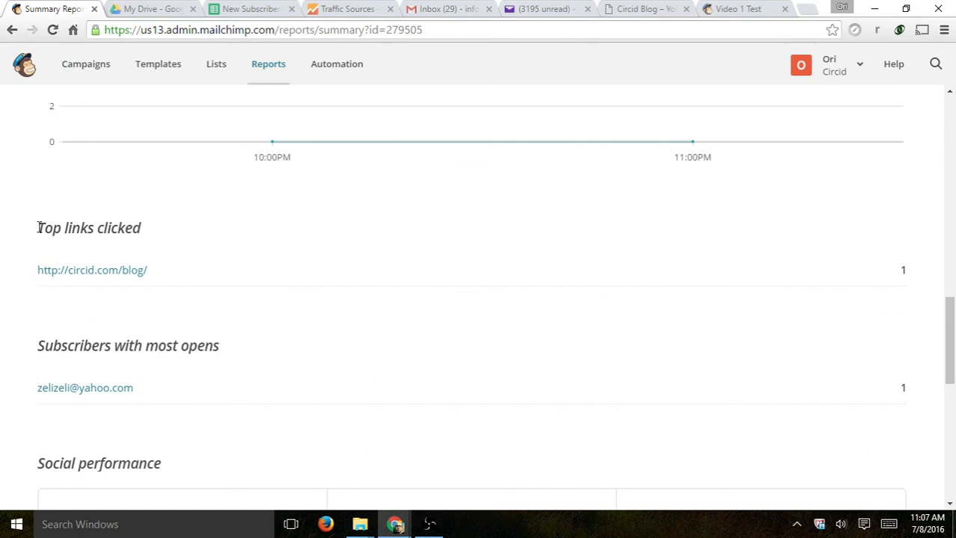
{"action": "left_click_drag", "start_coordinate": [39, 227], "coordinate": [149, 227]}
{"action": "left_click_drag", "start_coordinate": [153, 269], "coordinate": [39, 271]}
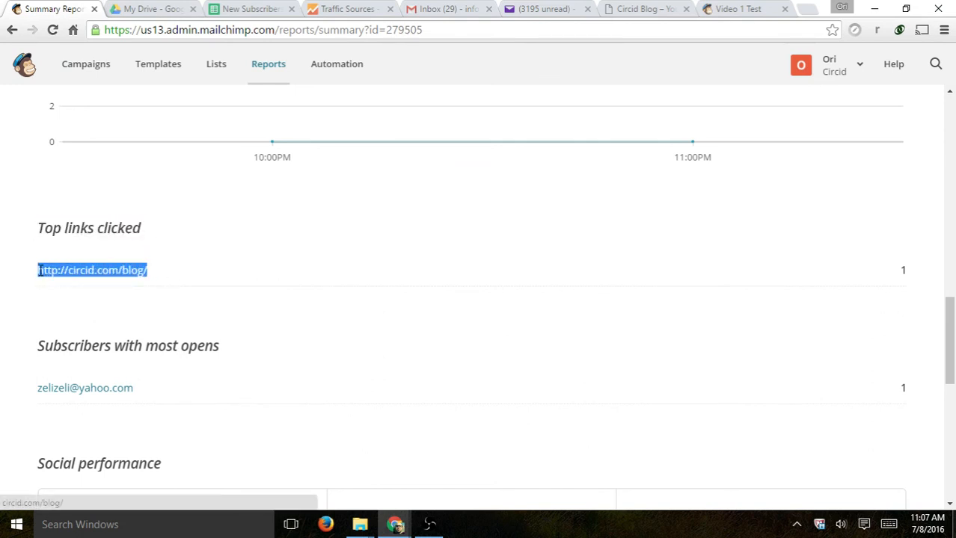
{"action": "left_click", "coordinate": [158, 278]}
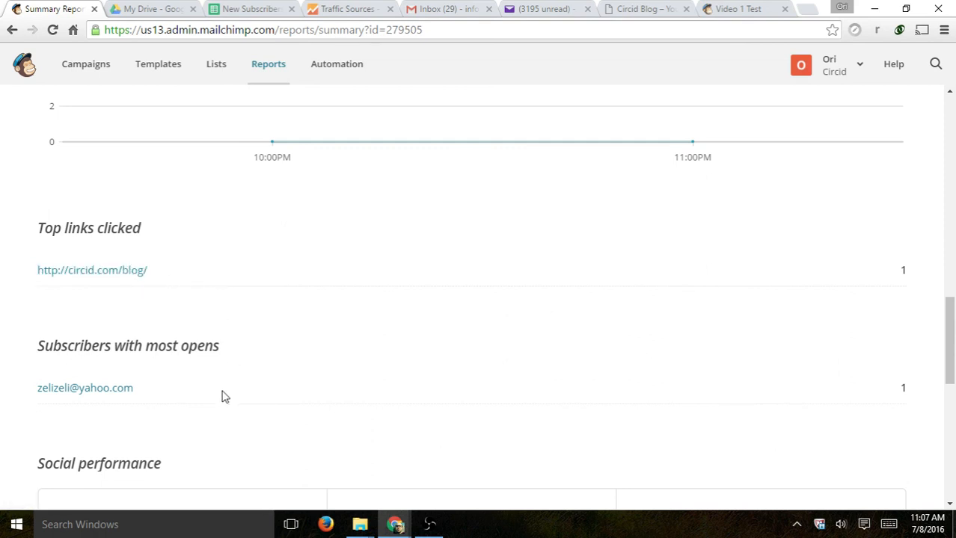
- Review the top subscriber and location map, then return to the test email in Yahoo Mail
{"action": "left_click_drag", "start_coordinate": [148, 391], "coordinate": [67, 388]}
{"action": "scroll", "coordinate": [262, 341], "scroll_direction": "down", "scroll_amount": 6}
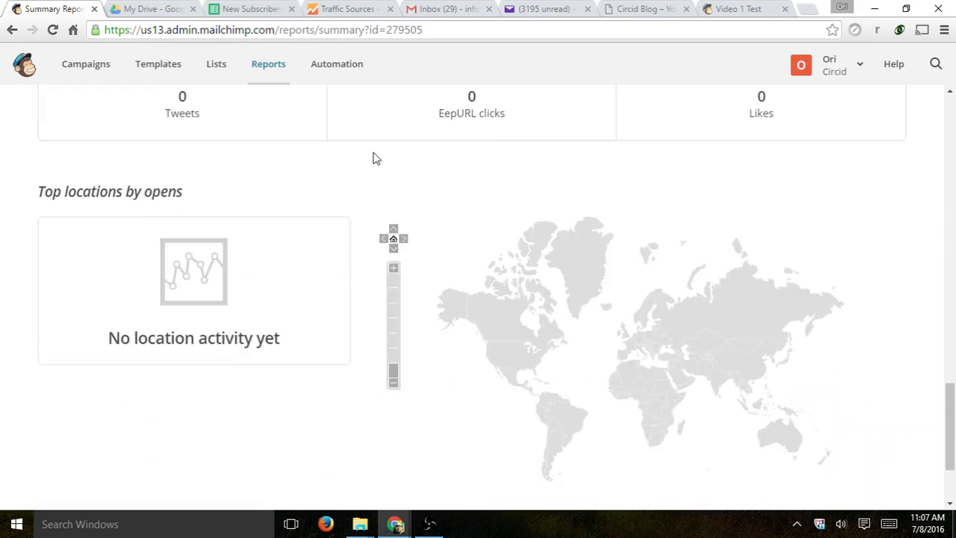
{"action": "mouse_move", "coordinate": [598, 298]}
{"action": "scroll", "coordinate": [597, 297], "scroll_direction": "down", "scroll_amount": 2}
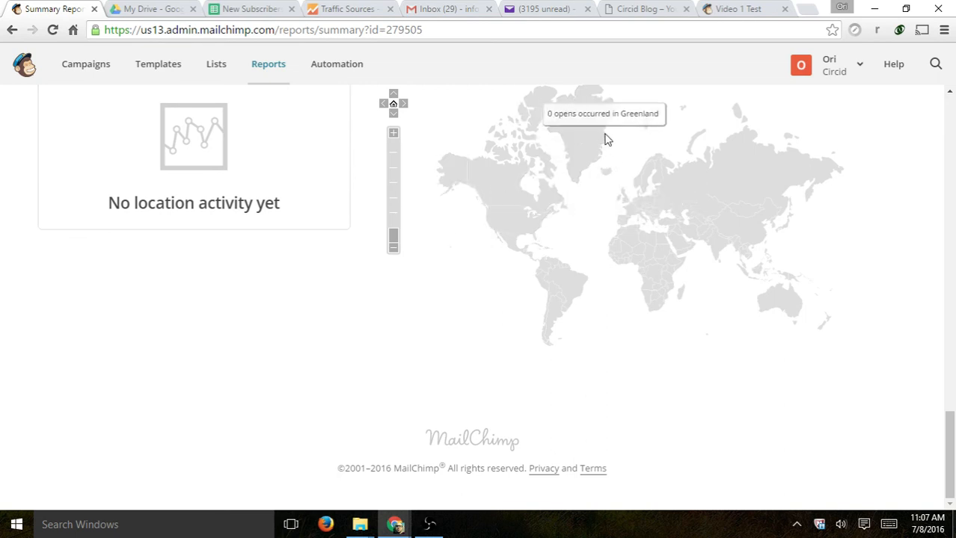
{"action": "scroll", "coordinate": [499, 356], "scroll_direction": "up", "scroll_amount": 3}
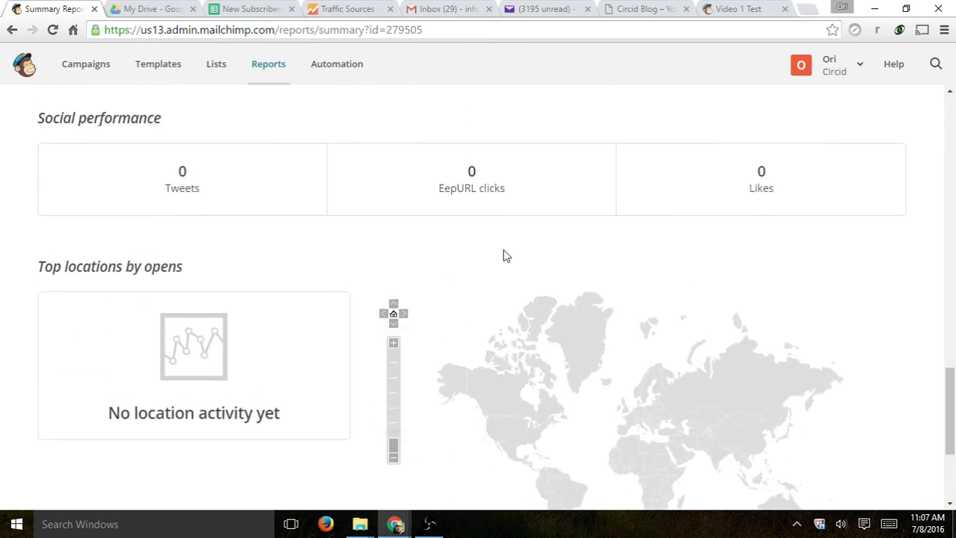
{"action": "scroll", "coordinate": [508, 253], "scroll_direction": "up", "scroll_amount": 8}
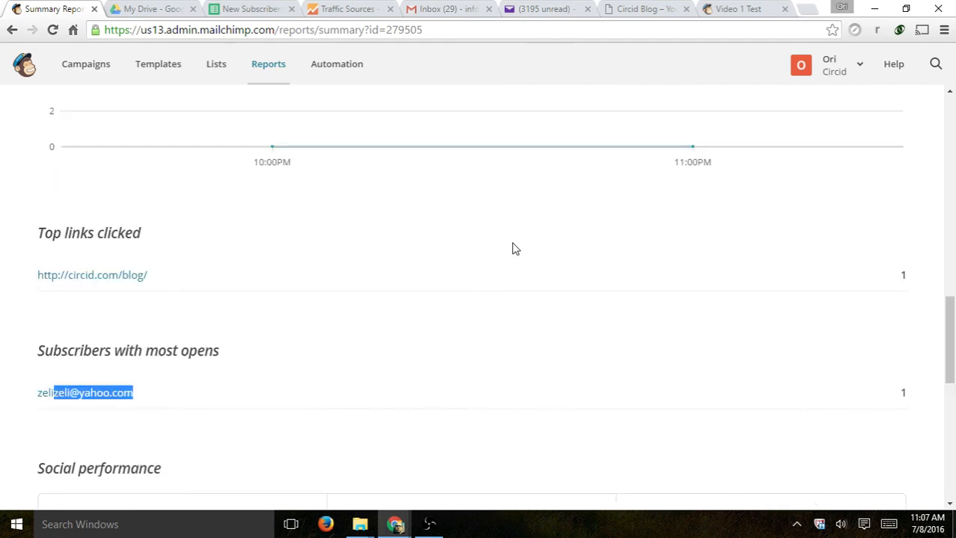
{"action": "scroll", "coordinate": [408, 267], "scroll_direction": "up", "scroll_amount": 5}
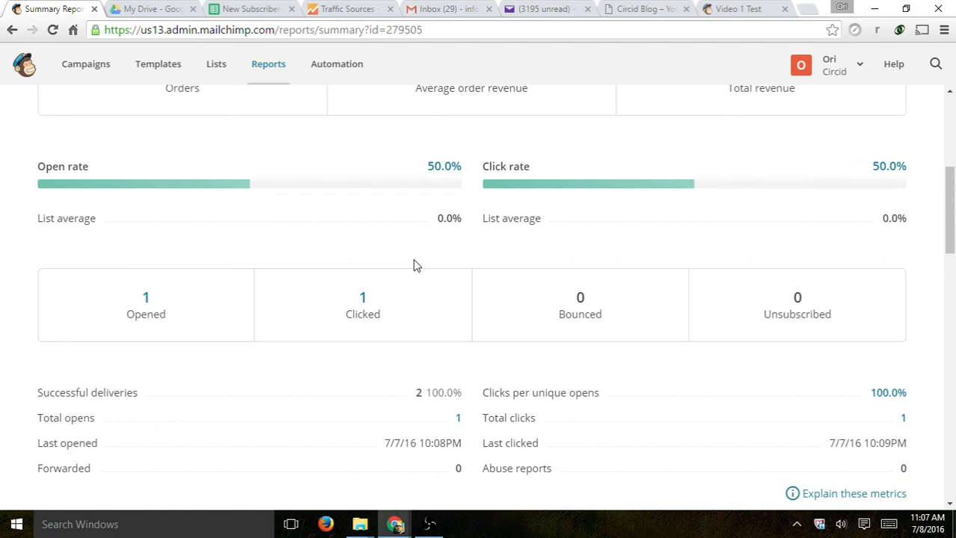
{"action": "left_click", "coordinate": [508, 9]}
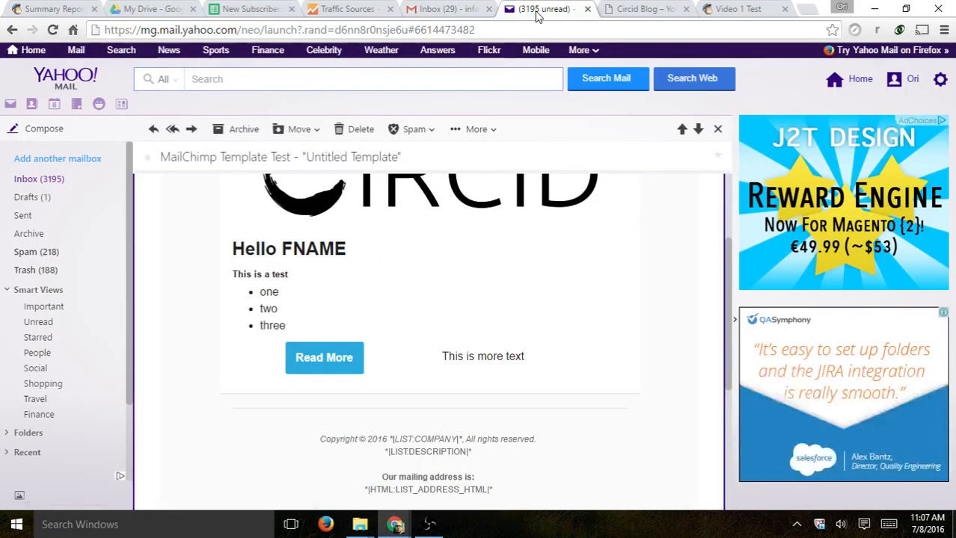
- Follow Read More to circid.com/blog and check Google Analytics' Real-Time Traffic Sources report
{"action": "left_click", "coordinate": [326, 359]}
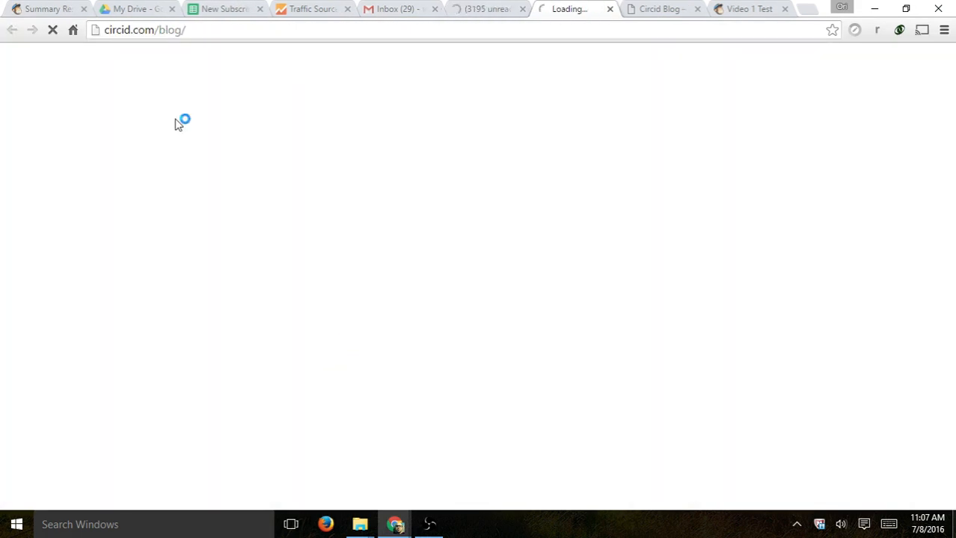
{"action": "left_click_drag", "start_coordinate": [116, 30], "coordinate": [211, 32]}
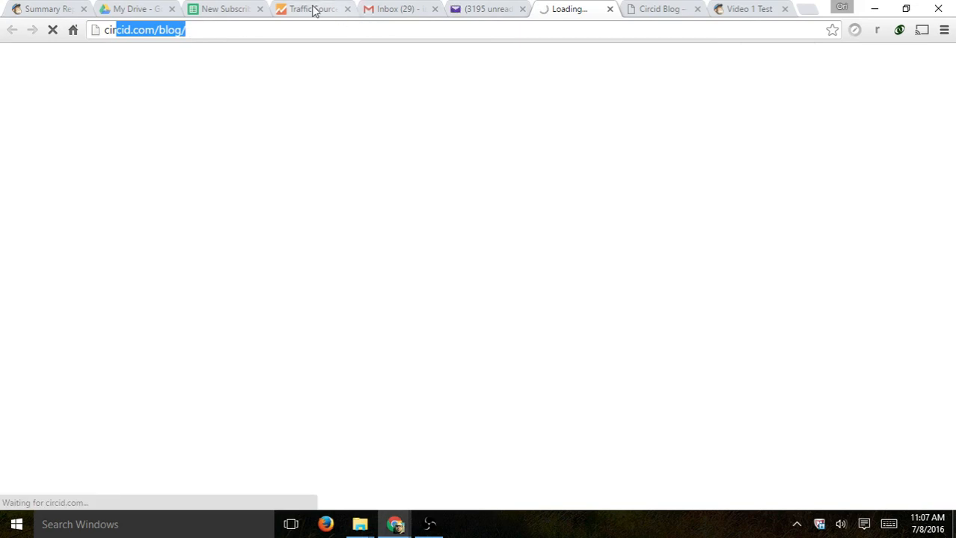
{"action": "left_click", "coordinate": [313, 8]}
{"action": "left_click", "coordinate": [81, 335]}
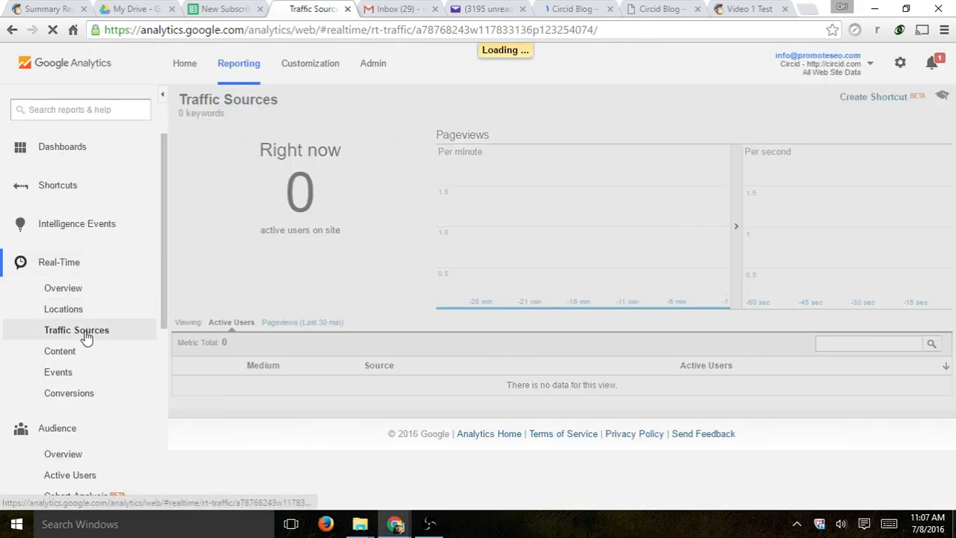
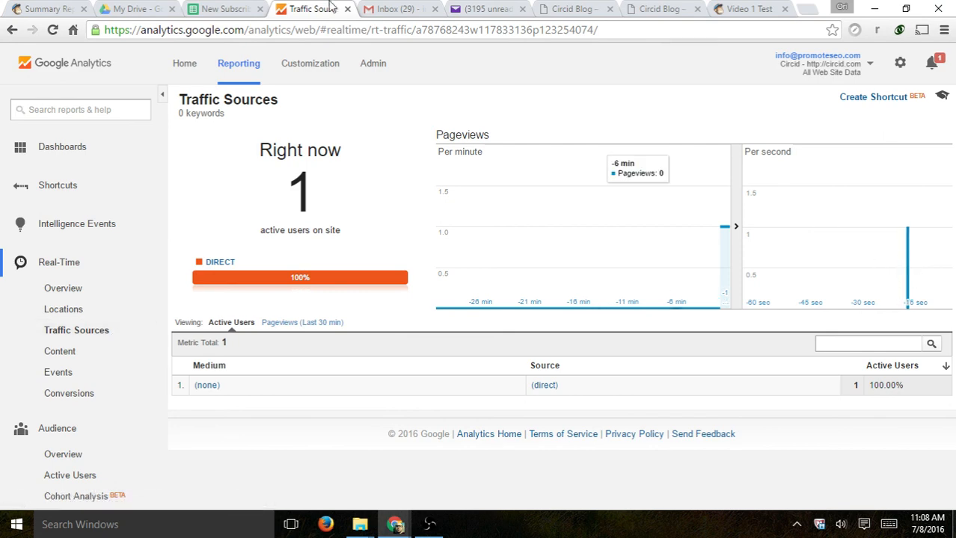
- Compare Yahoo Mail, Analytics (1 direct active user) and Campaign 1's report showing 2 recipients
{"action": "left_click", "coordinate": [483, 9]}
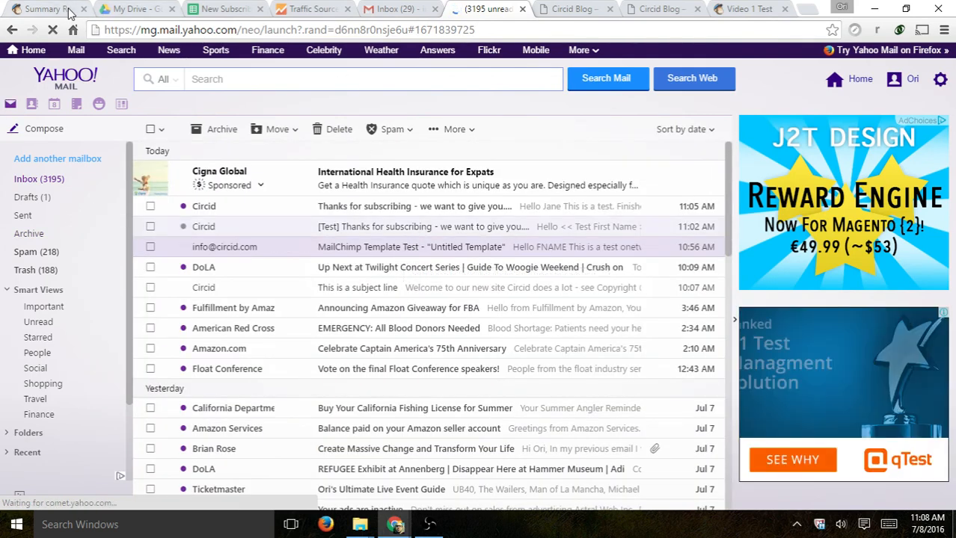
{"action": "left_click", "coordinate": [34, 9]}
{"action": "left_click", "coordinate": [311, 9]}
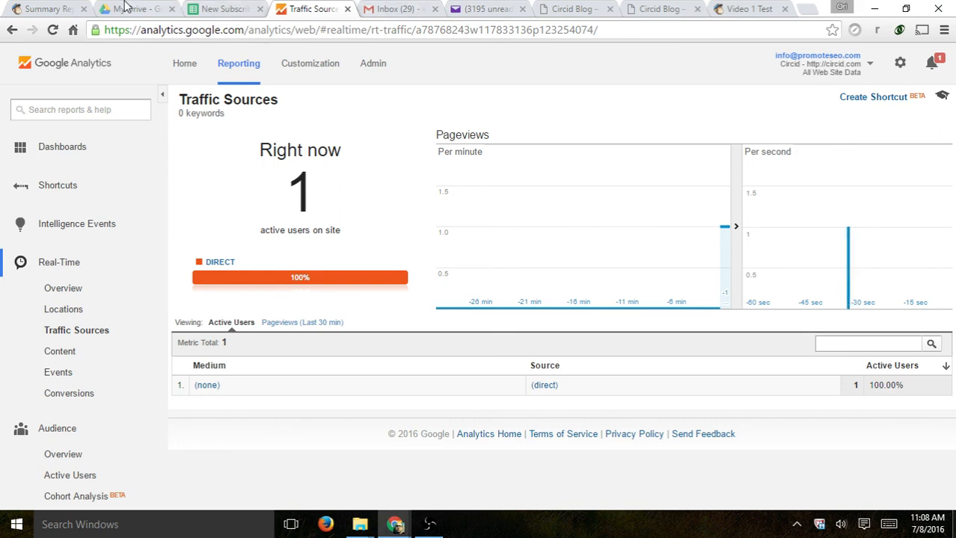
{"action": "left_click", "coordinate": [51, 8]}
{"action": "scroll", "coordinate": [604, 300], "scroll_direction": "up", "scroll_amount": 5}
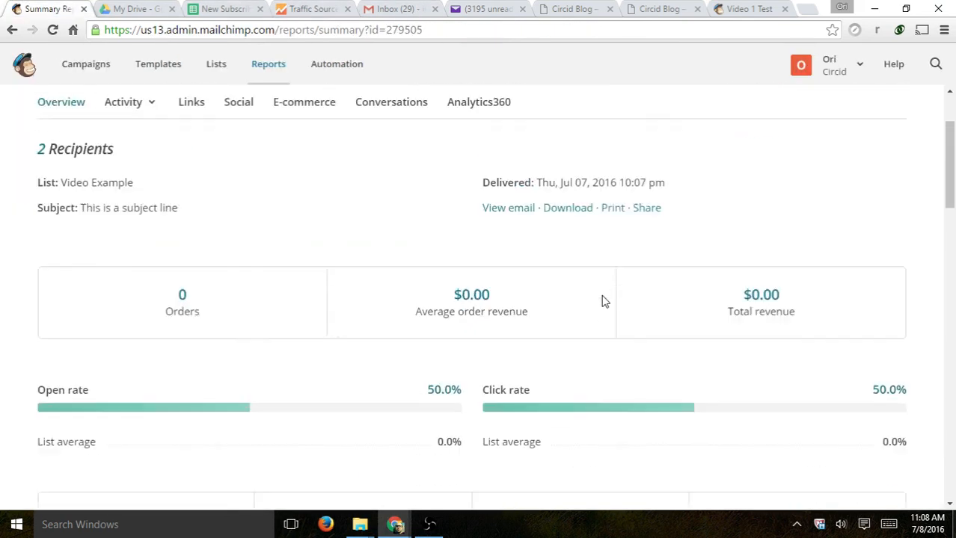
- Open Campaign 1's email preview via View email, then recheck Analytics' 1 direct active user
{"action": "left_click", "coordinate": [93, 66]}
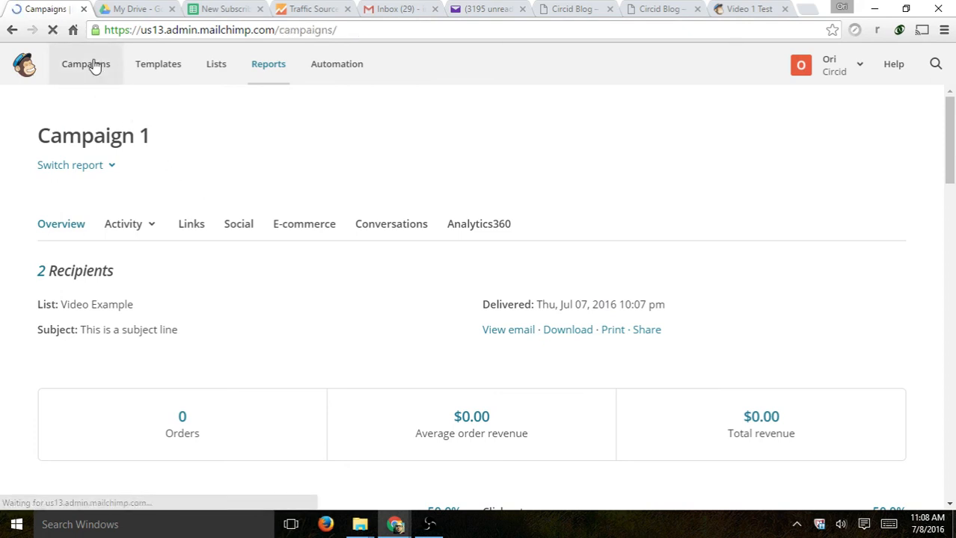
{"action": "scroll", "coordinate": [386, 234], "scroll_direction": "down", "scroll_amount": 1}
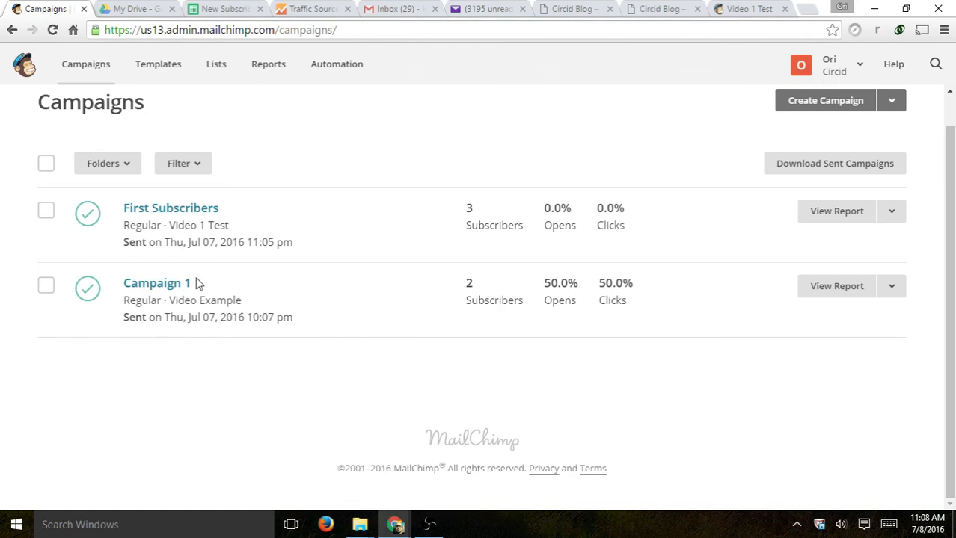
{"action": "left_click", "coordinate": [892, 288]}
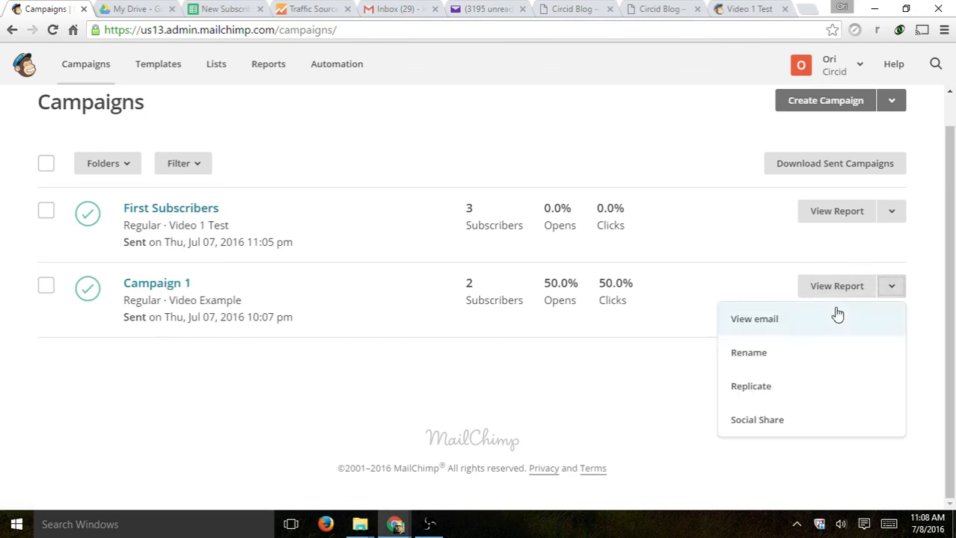
{"action": "left_click", "coordinate": [137, 288]}
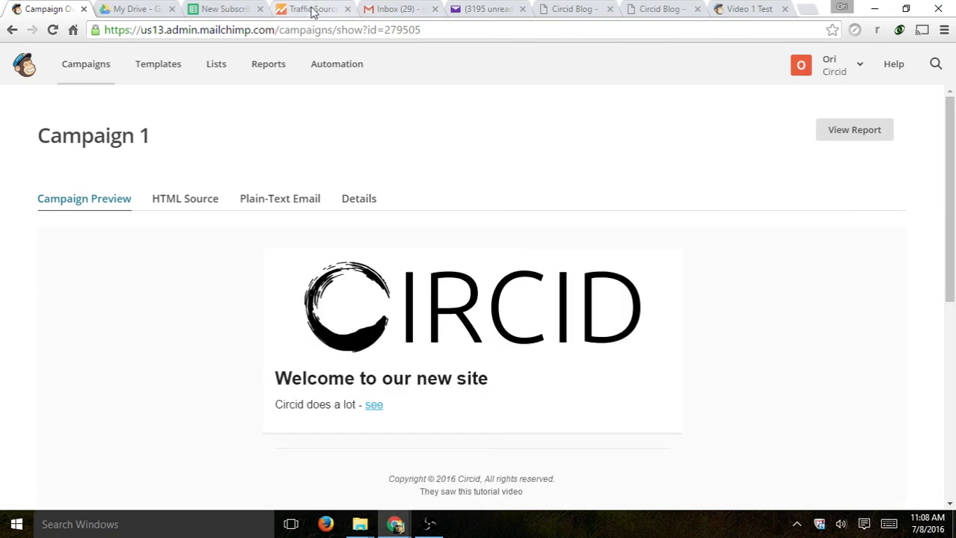
{"action": "left_click", "coordinate": [479, 10]}
{"action": "left_click", "coordinate": [311, 9]}
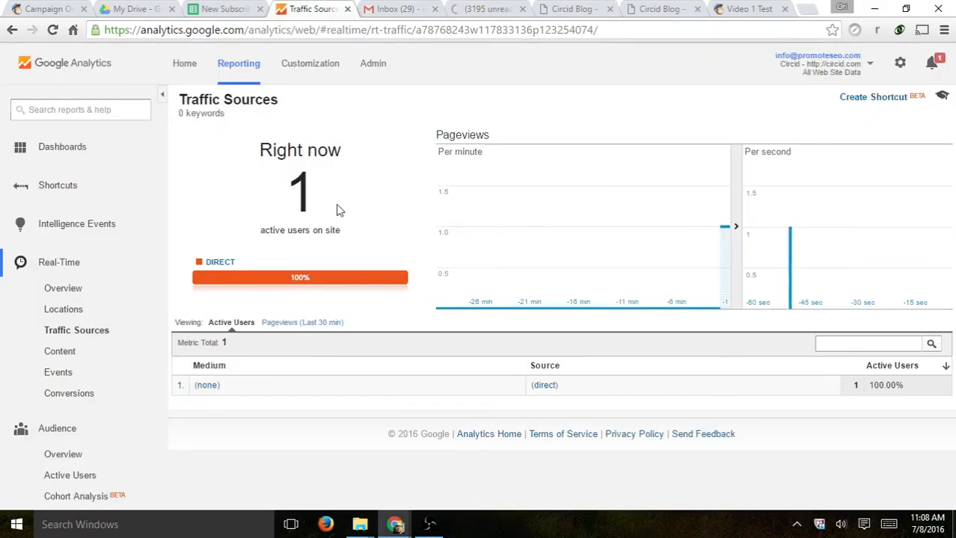
- Drill into real-time Content for /blog/ (1 direct active user), then return to the Campaign 1 preview
{"action": "left_click_drag", "start_coordinate": [613, 388], "coordinate": [423, 389]}
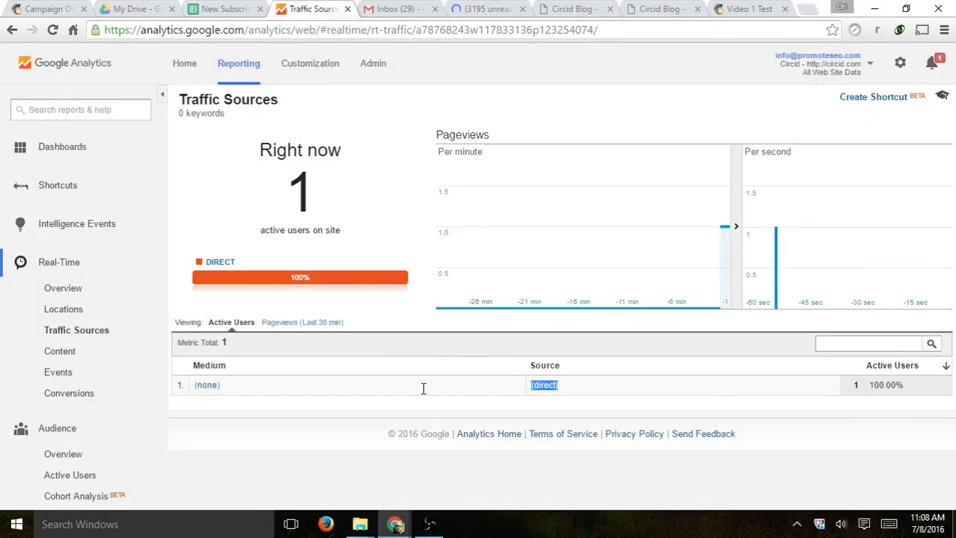
{"action": "left_click_drag", "start_coordinate": [218, 392], "coordinate": [191, 387]}
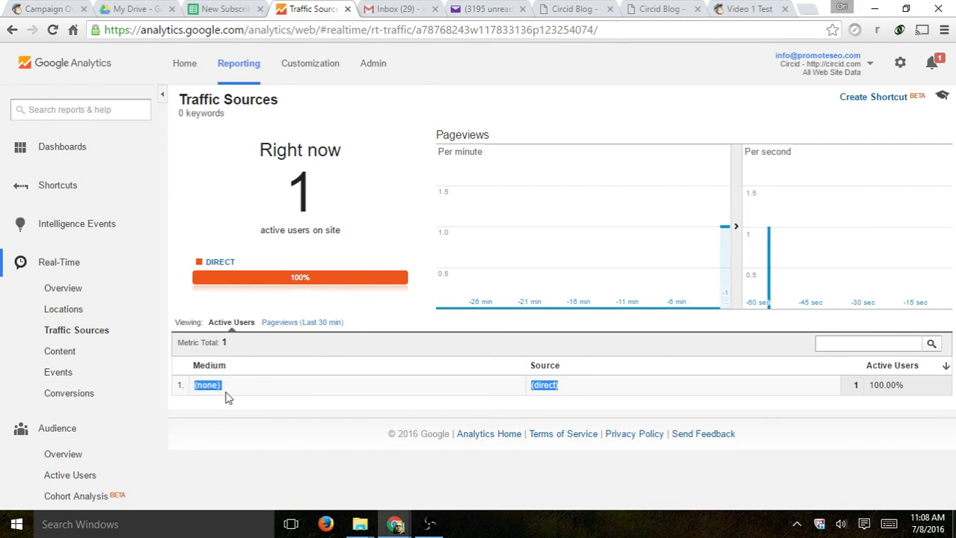
{"action": "left_click", "coordinate": [600, 390]}
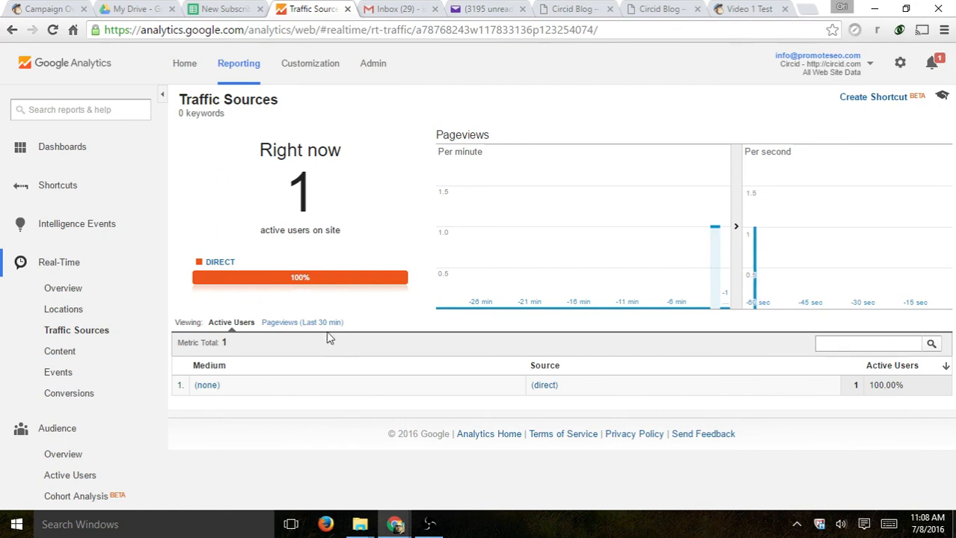
{"action": "left_click", "coordinate": [86, 296]}
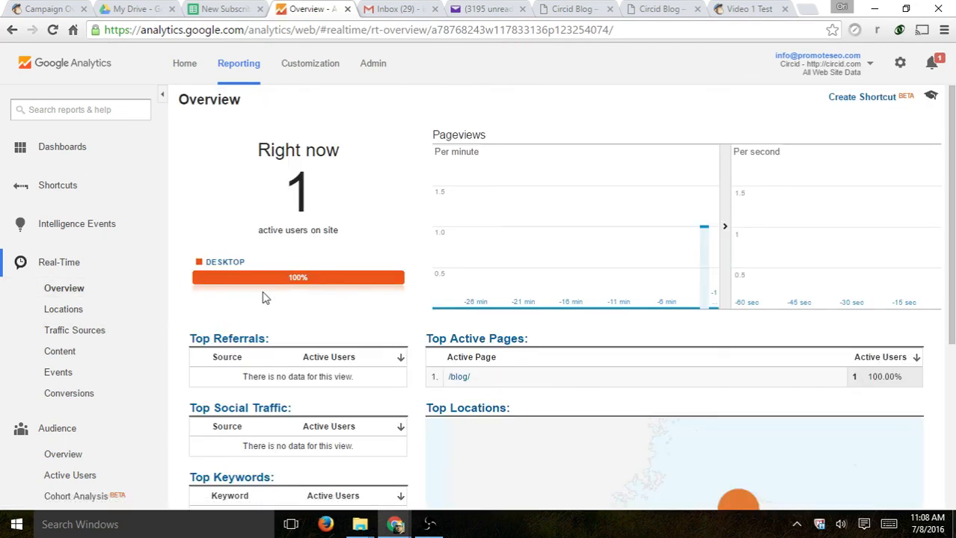
{"action": "left_click", "coordinate": [459, 378]}
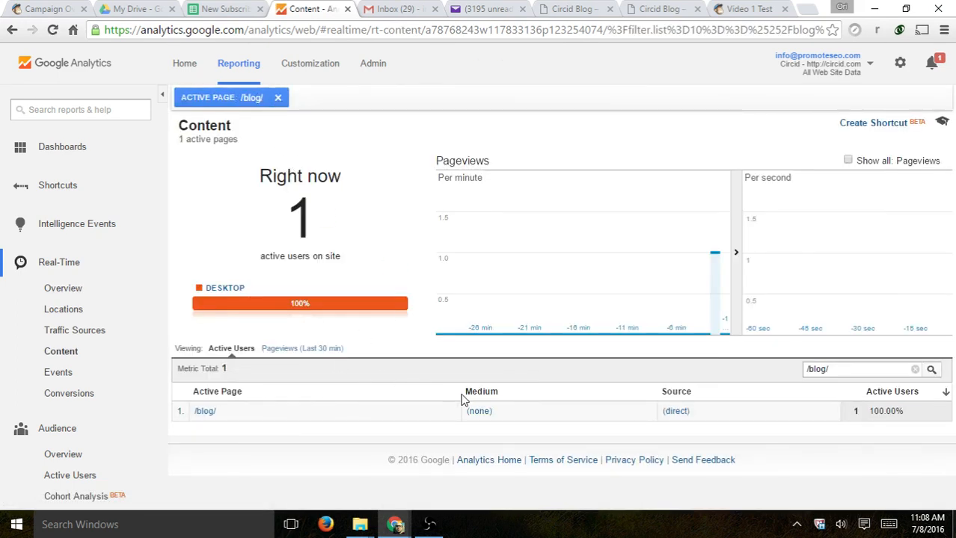
{"action": "left_click_drag", "start_coordinate": [666, 392], "coordinate": [695, 391]}
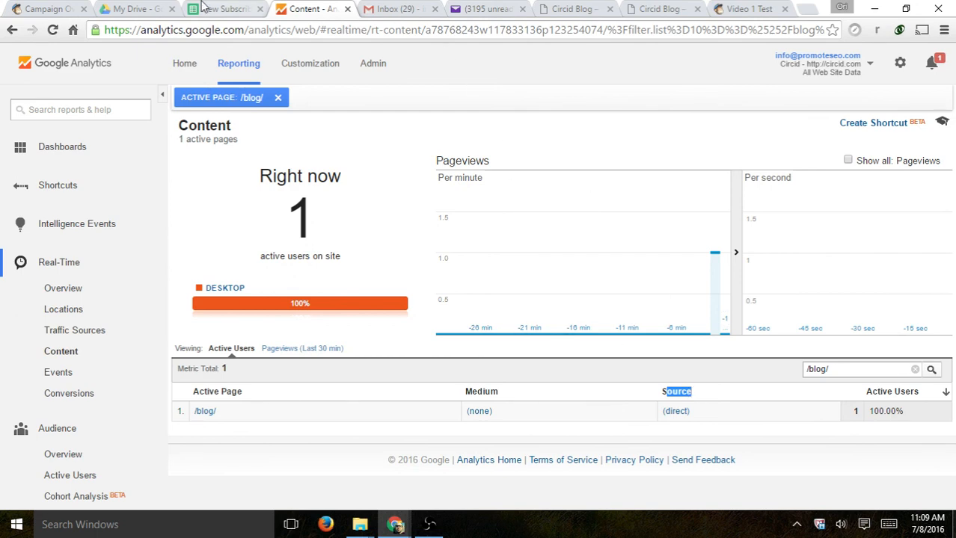
{"action": "left_click", "coordinate": [45, 11]}
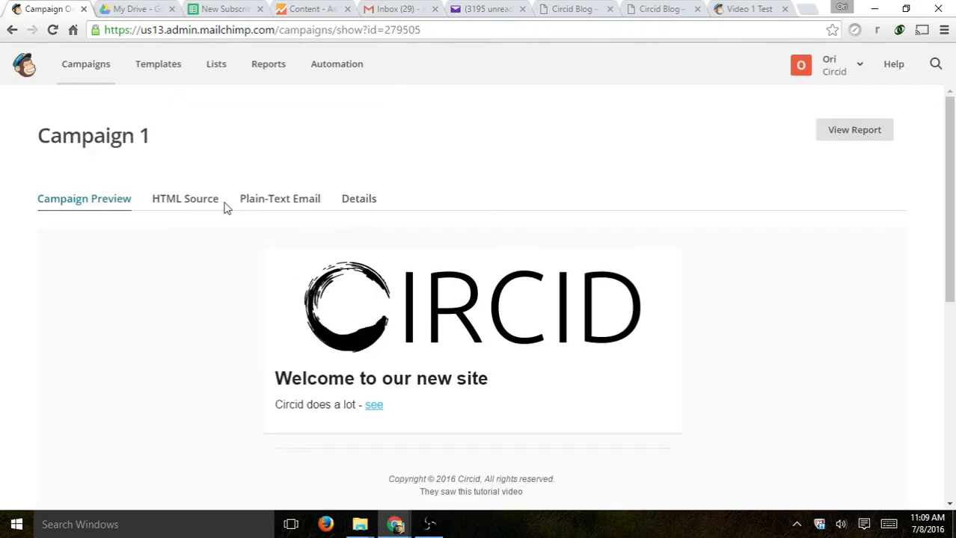
- Open Campaign 1's summary report from its details and scroll through it
{"action": "left_click", "coordinate": [351, 205]}
{"action": "left_click", "coordinate": [845, 133]}
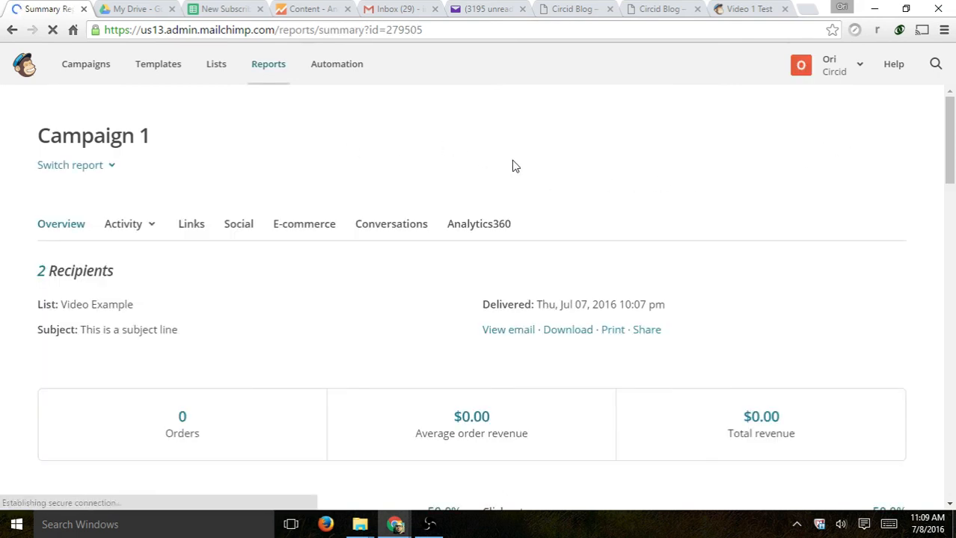
{"action": "scroll", "coordinate": [614, 192], "scroll_direction": "down", "scroll_amount": 2}
{"action": "scroll", "coordinate": [639, 193], "scroll_direction": "down", "scroll_amount": 8}
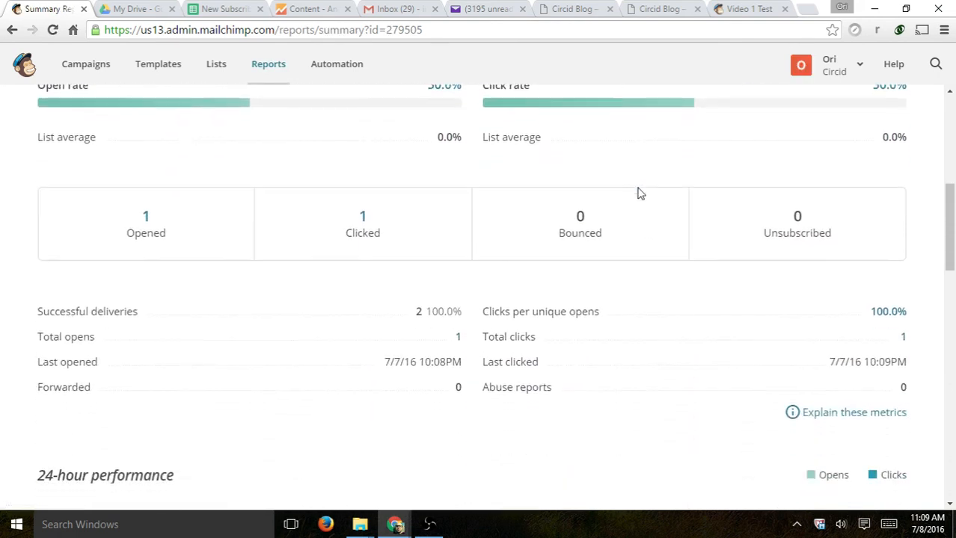
{"action": "scroll", "coordinate": [639, 193], "scroll_direction": "down", "scroll_amount": 4}
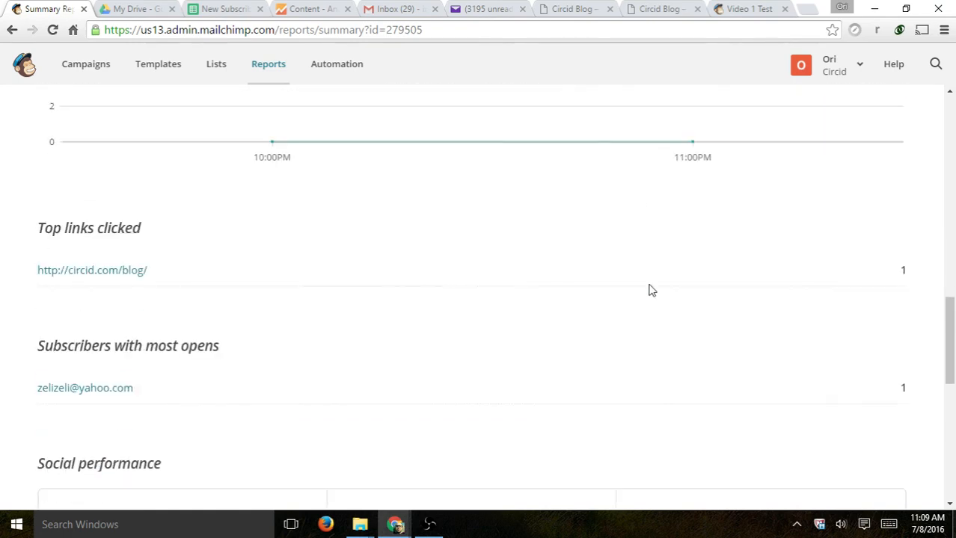
{"action": "scroll", "coordinate": [651, 290], "scroll_direction": "down", "scroll_amount": 8}
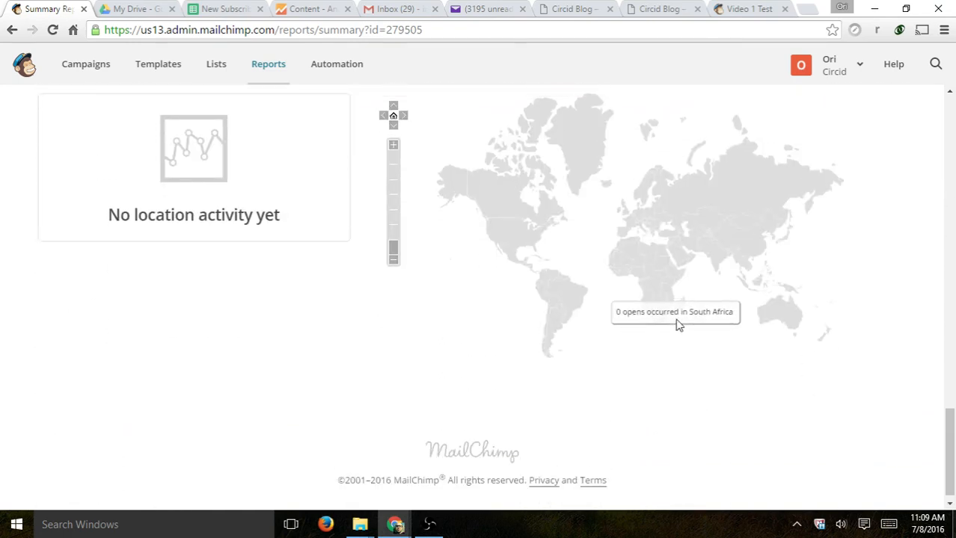
{"action": "scroll", "coordinate": [678, 325], "scroll_direction": "up", "scroll_amount": 20}
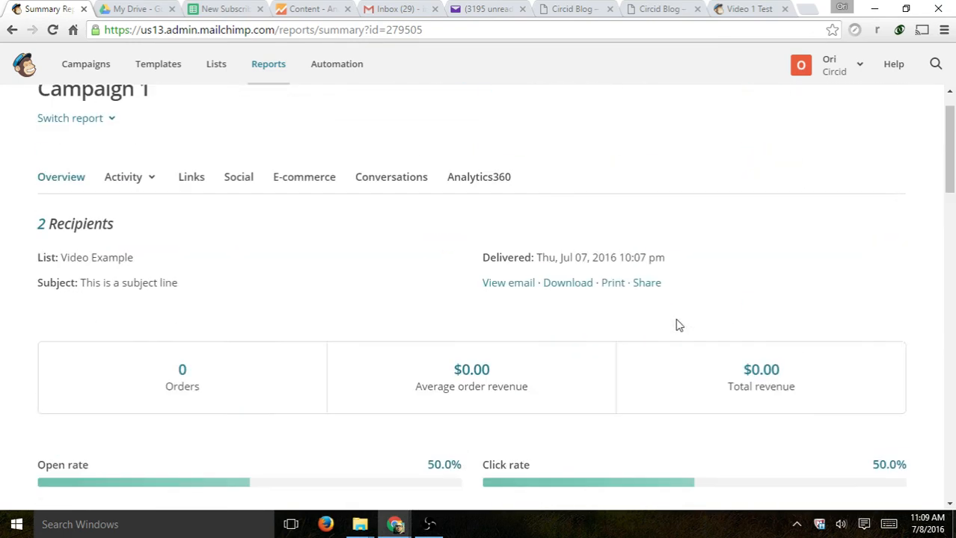
{"action": "scroll", "coordinate": [678, 325], "scroll_direction": "up", "scroll_amount": 1}
- Show the Links click map with the blog link at 100% (1 click), then check Yahoo Mail
{"action": "left_click", "coordinate": [156, 224]}
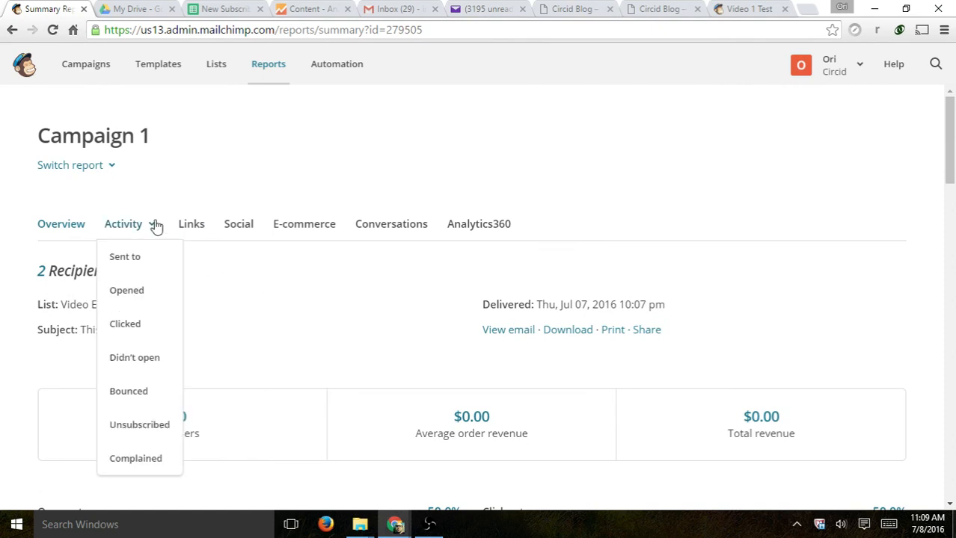
{"action": "left_click", "coordinate": [192, 228]}
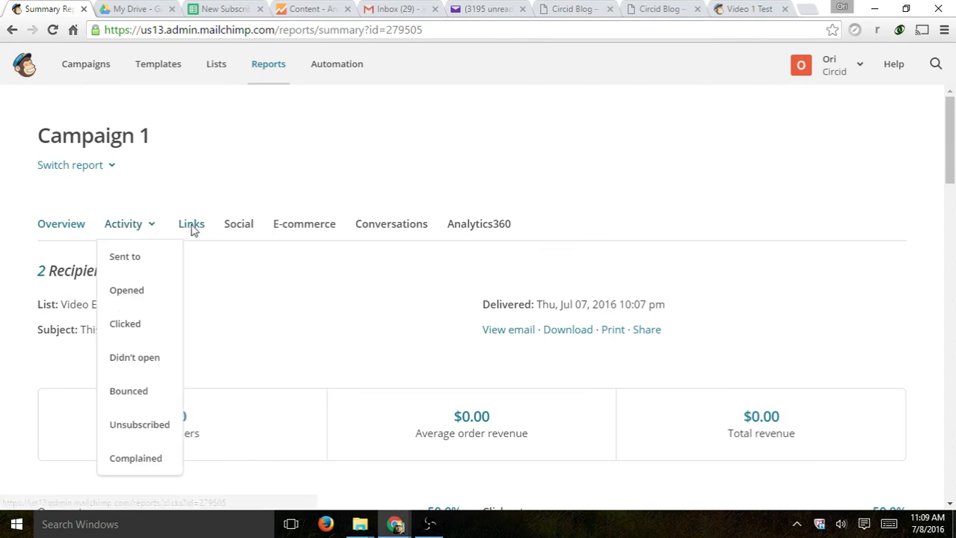
{"action": "scroll", "coordinate": [322, 278], "scroll_direction": "down", "scroll_amount": 1}
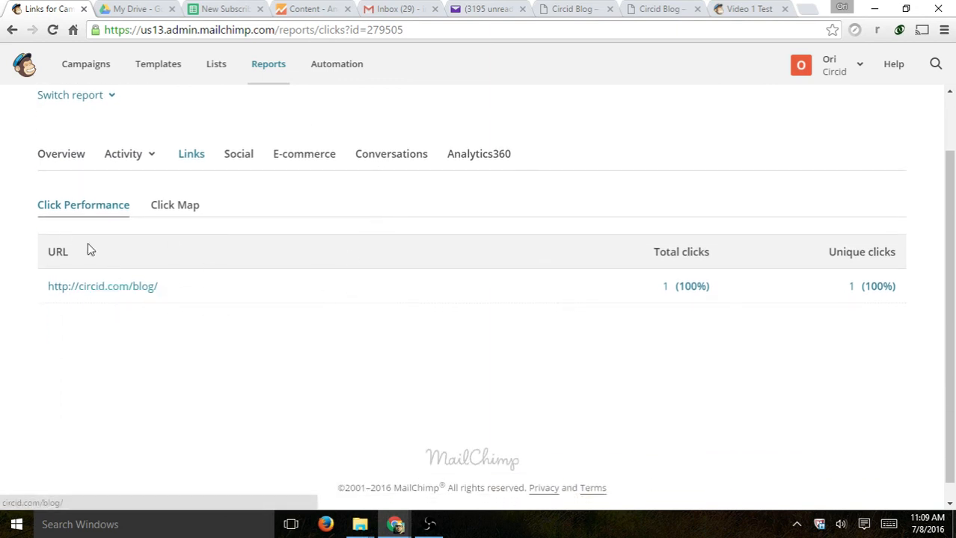
{"action": "left_click", "coordinate": [161, 206]}
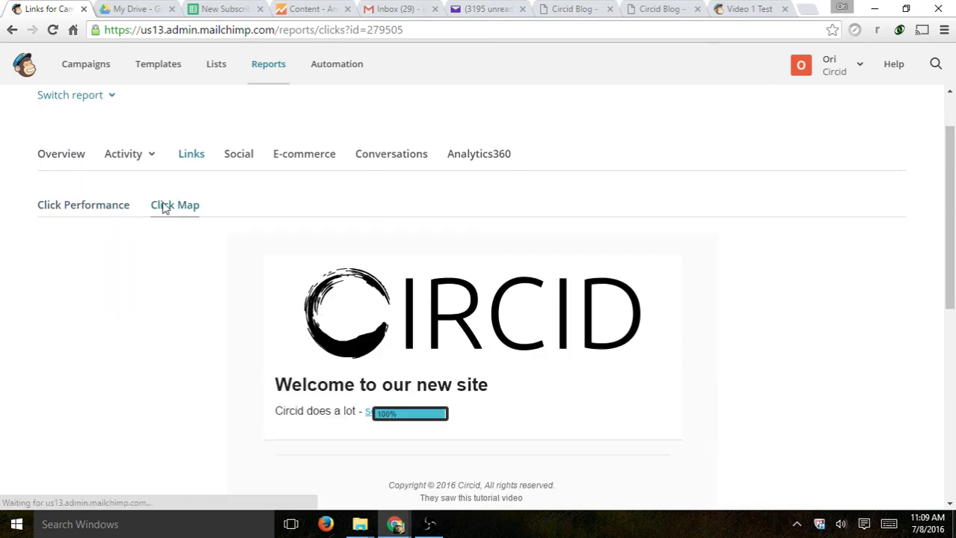
{"action": "scroll", "coordinate": [425, 233], "scroll_direction": "down", "scroll_amount": 4}
{"action": "scroll", "coordinate": [418, 231], "scroll_direction": "up", "scroll_amount": 1}
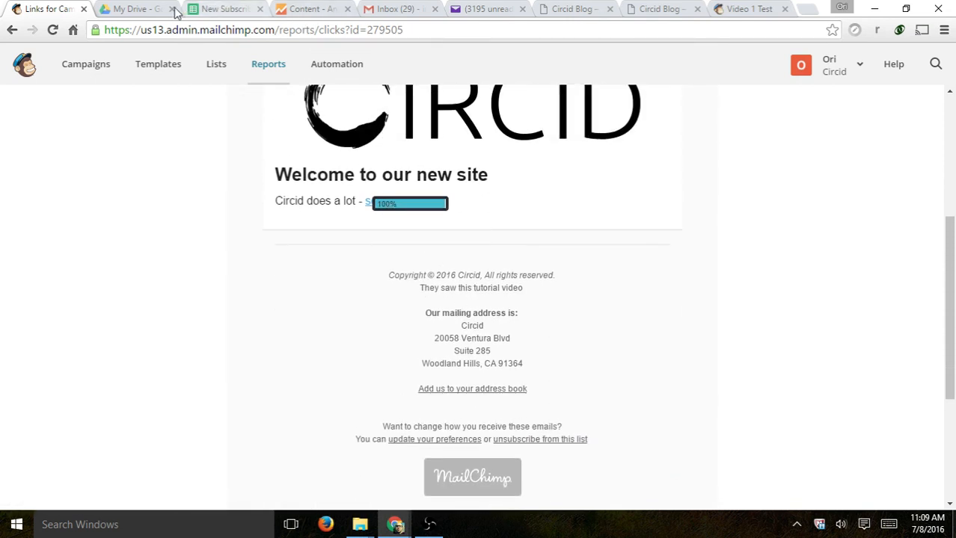
{"action": "left_click", "coordinate": [479, 13]}
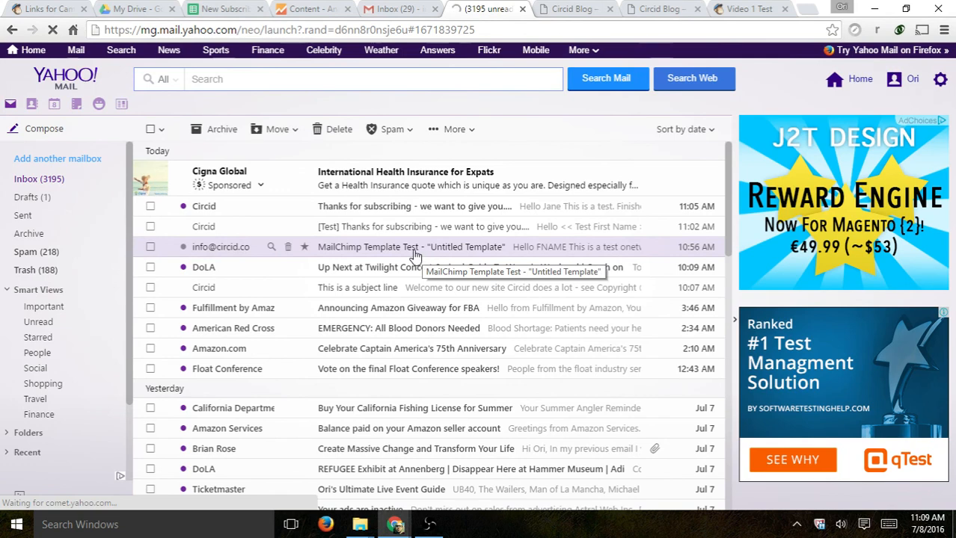
{"action": "left_click", "coordinate": [56, 7]}
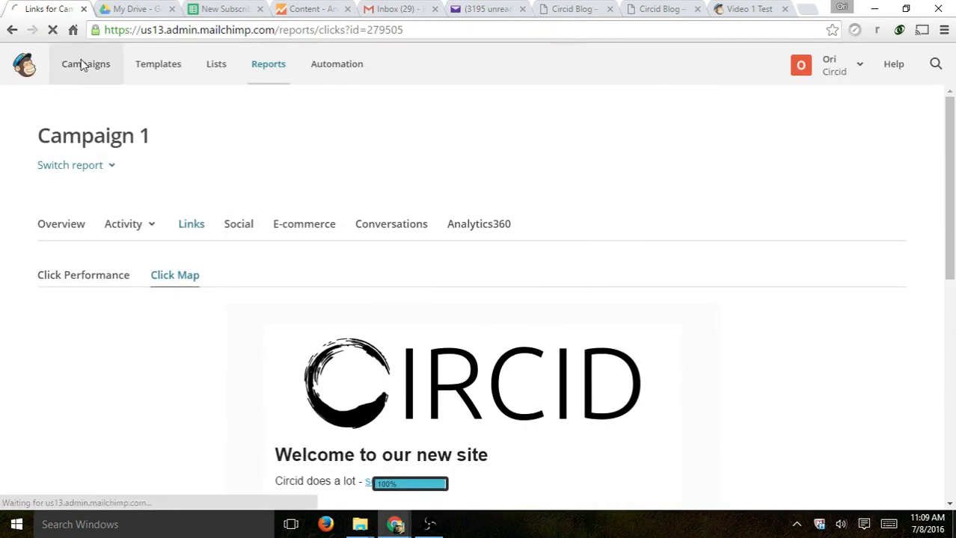
- Start a new campaign addressed to the entire Video 1 Test list (3 recipients)
{"action": "left_click", "coordinate": [82, 65]}
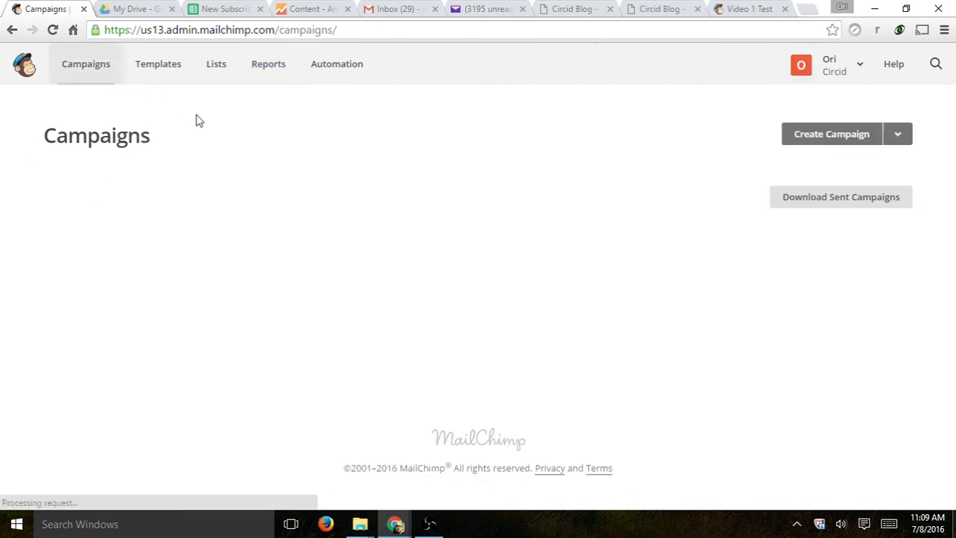
{"action": "left_click", "coordinate": [821, 137]}
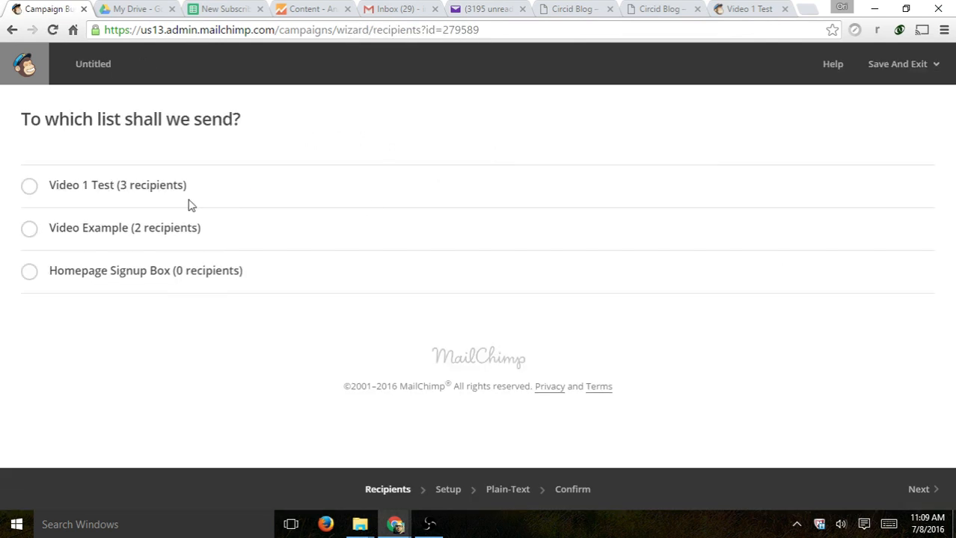
{"action": "left_click", "coordinate": [77, 193]}
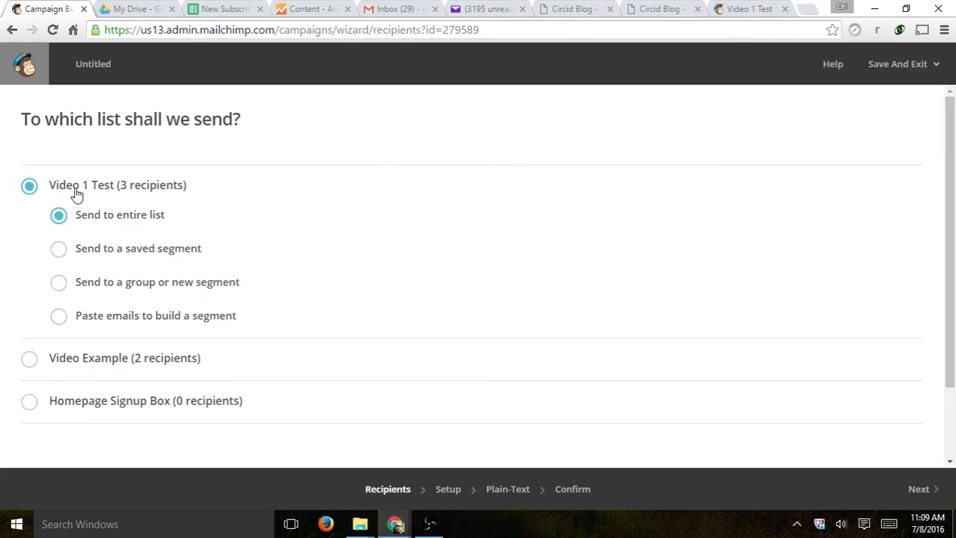
{"action": "left_click", "coordinate": [918, 489]}
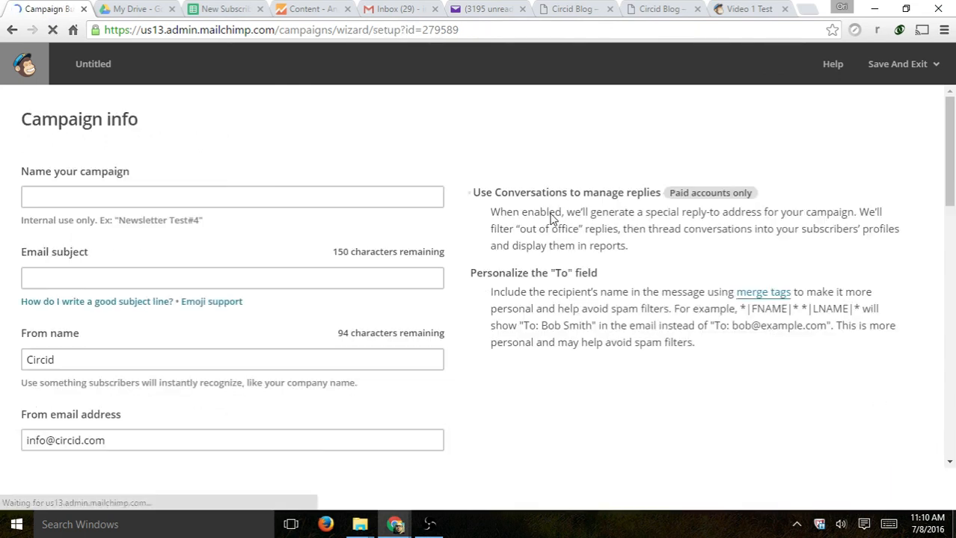
- Set both the campaign name and email subject to 'Testing GA'
{"action": "left_click", "coordinate": [223, 198]}
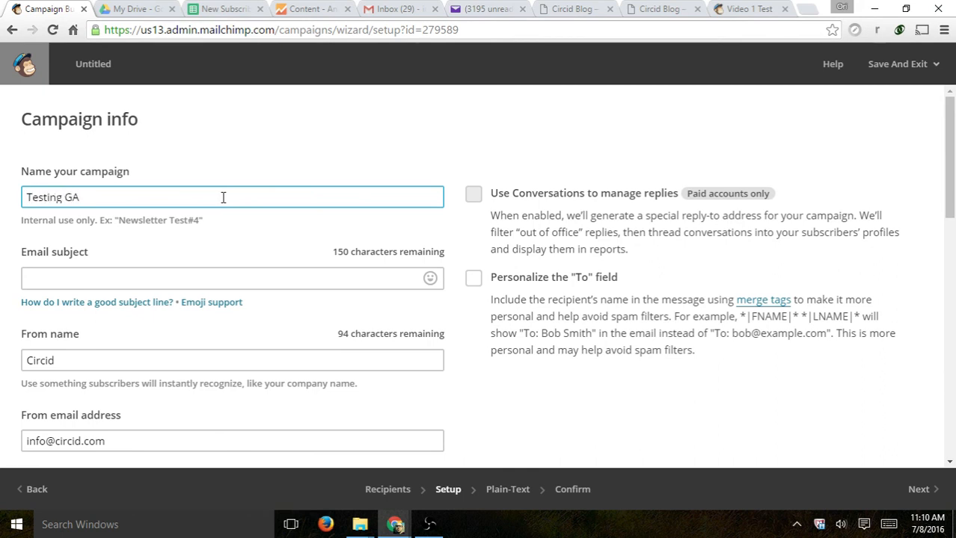
{"action": "left_click", "coordinate": [223, 277]}
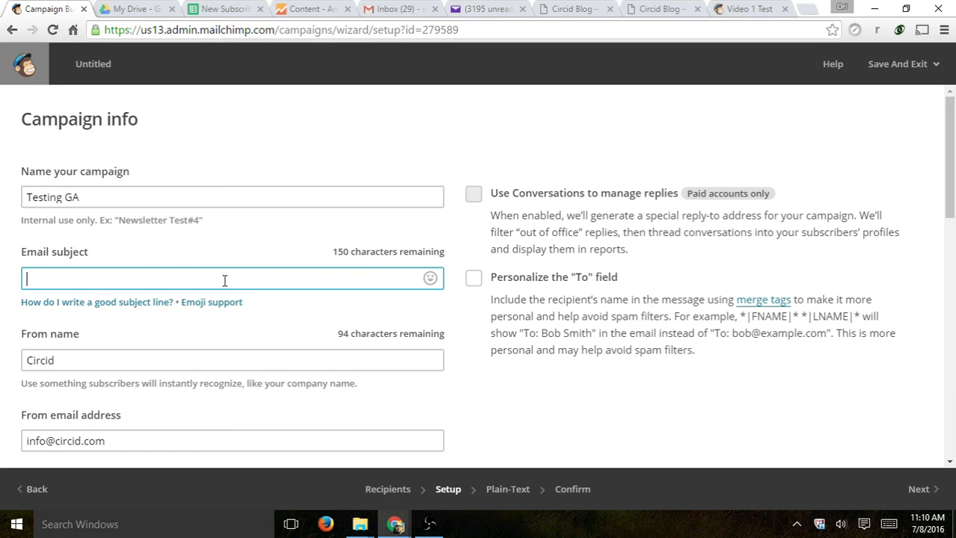
{"action": "left_click", "coordinate": [196, 198]}
{"action": "key", "text": "ctrl+a"}
{"action": "key", "text": "ctrl+c"}
{"action": "left_click", "coordinate": [187, 275]}
{"action": "key", "text": "ctrl+v"}
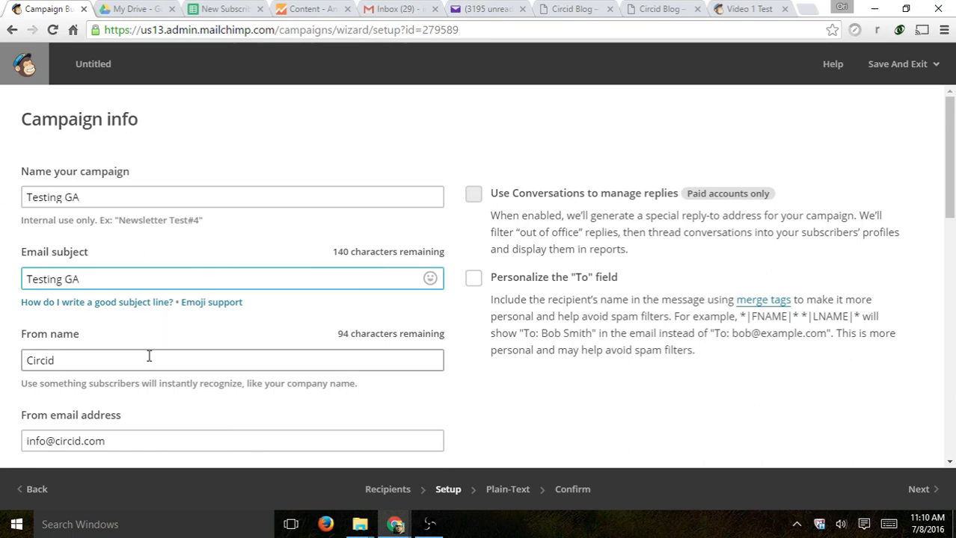
- Enable Google Analytics link tracking with title Testing_GA7_8_2016 and continue to the plain-text message
{"action": "scroll", "coordinate": [172, 340], "scroll_direction": "down", "scroll_amount": 3}
{"action": "scroll", "coordinate": [110, 268], "scroll_direction": "down", "scroll_amount": 1}
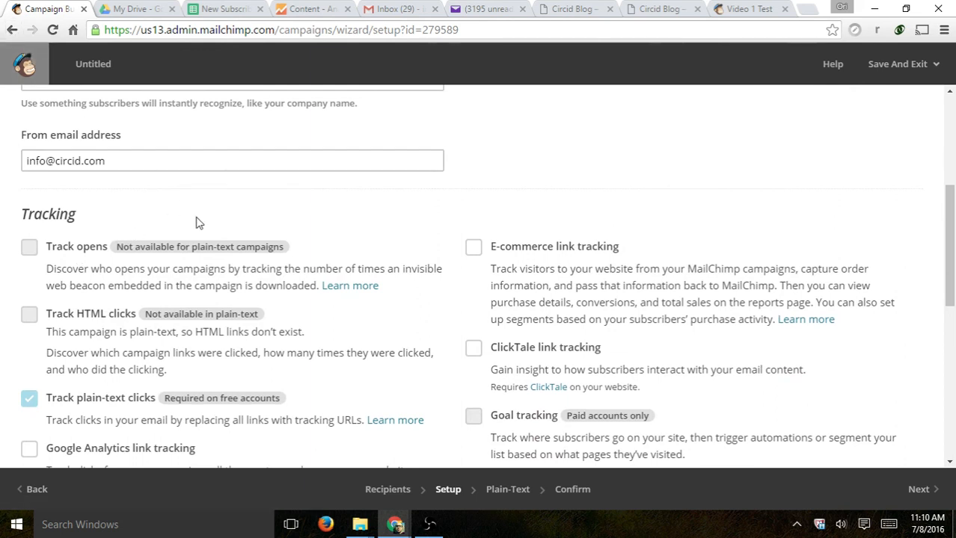
{"action": "scroll", "coordinate": [46, 399], "scroll_direction": "down", "scroll_amount": 2}
{"action": "left_click", "coordinate": [46, 308]}
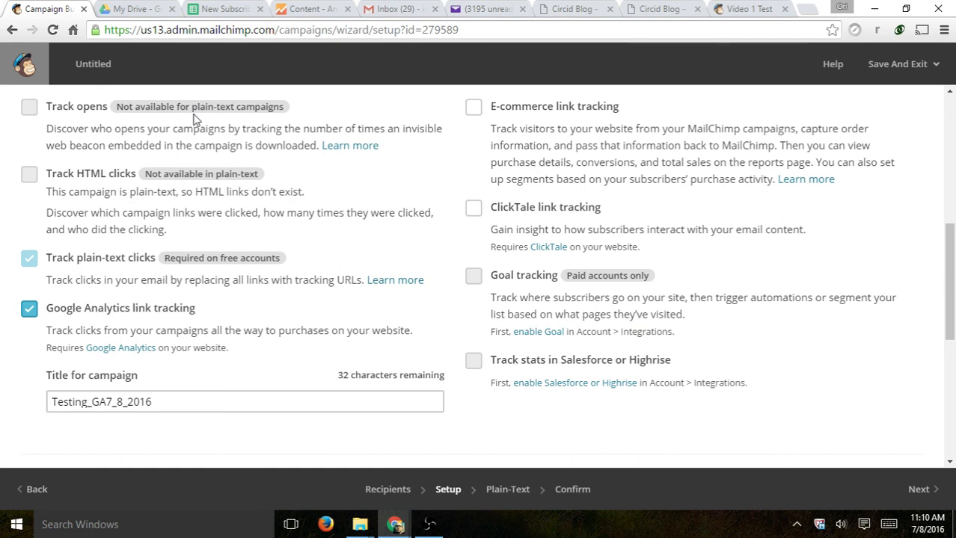
{"action": "scroll", "coordinate": [202, 312], "scroll_direction": "down", "scroll_amount": 1}
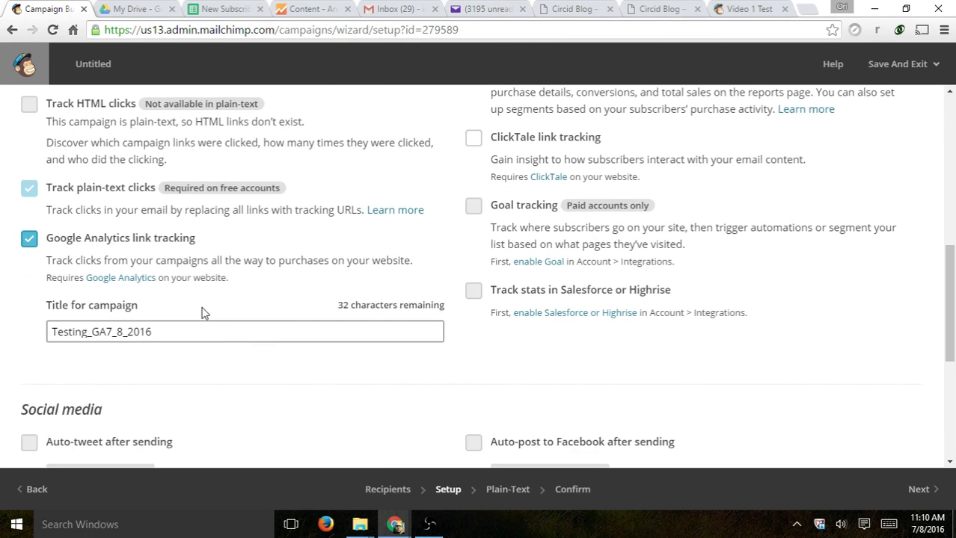
{"action": "left_click_drag", "start_coordinate": [222, 336], "coordinate": [52, 336]}
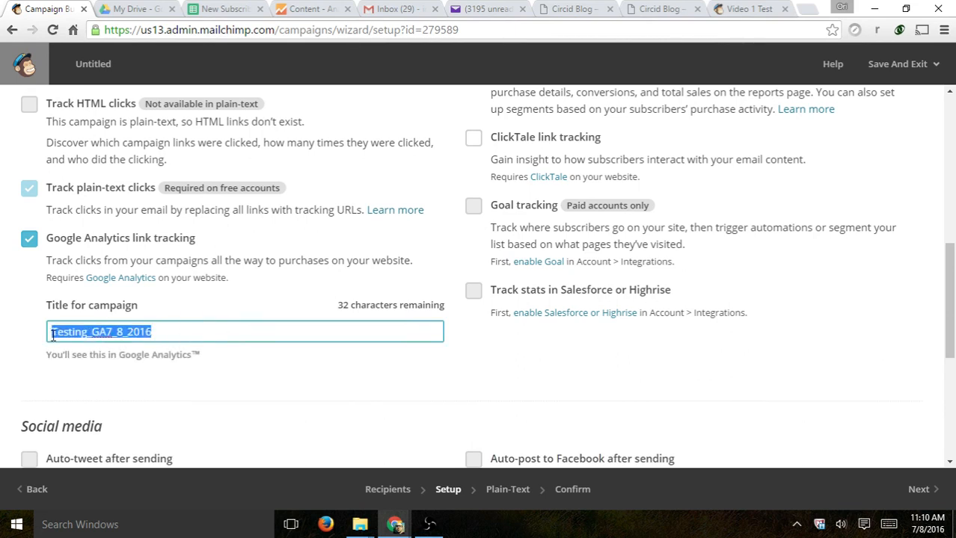
{"action": "scroll", "coordinate": [459, 295], "scroll_direction": "down", "scroll_amount": 5}
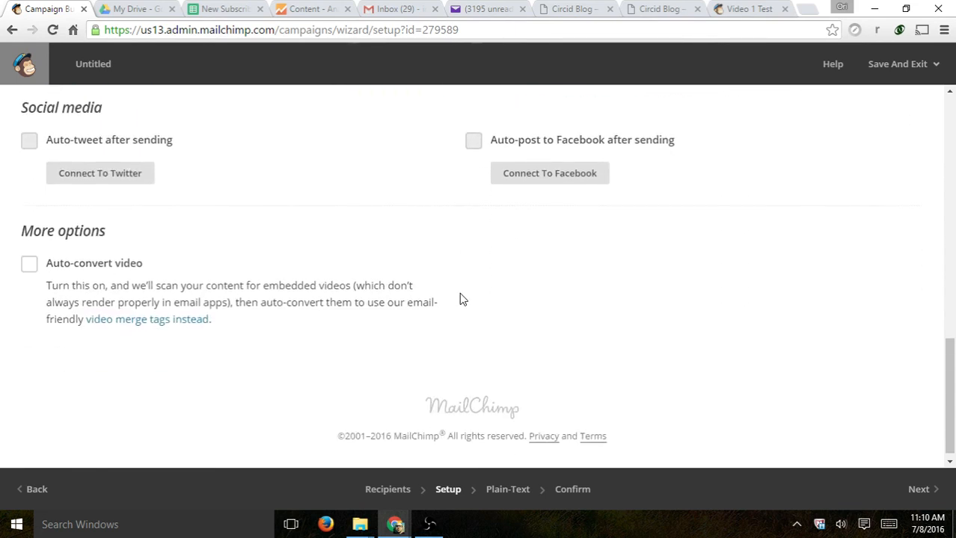
{"action": "left_click", "coordinate": [906, 479]}
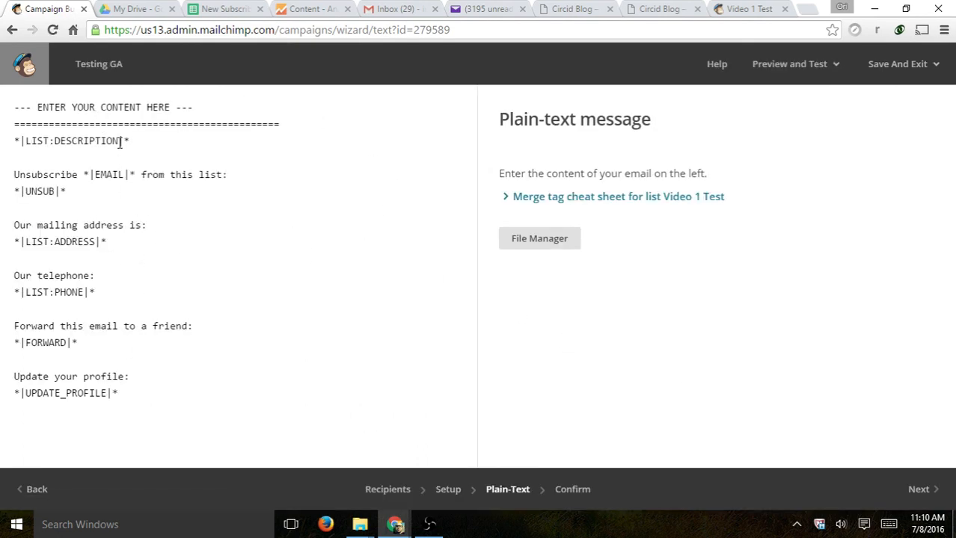
- Replace the '--- ENTER YOUR CONTENT HERE ---' line with 'Hello' and return to the Dashboard
{"action": "left_click", "coordinate": [176, 100]}
{"action": "left_click_drag", "start_coordinate": [202, 108], "coordinate": [14, 107]}
{"action": "type", "text": "Hell"}
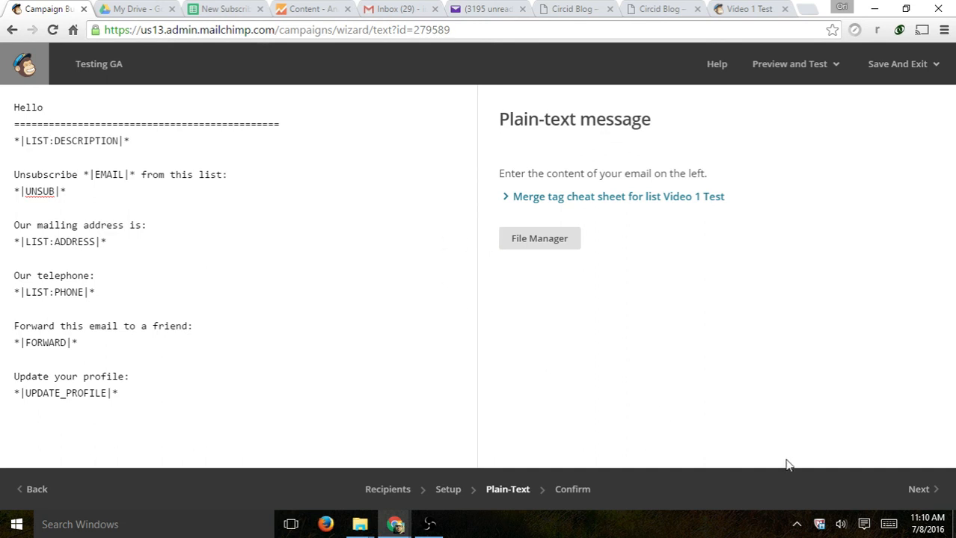
{"action": "type", "text": "o"}
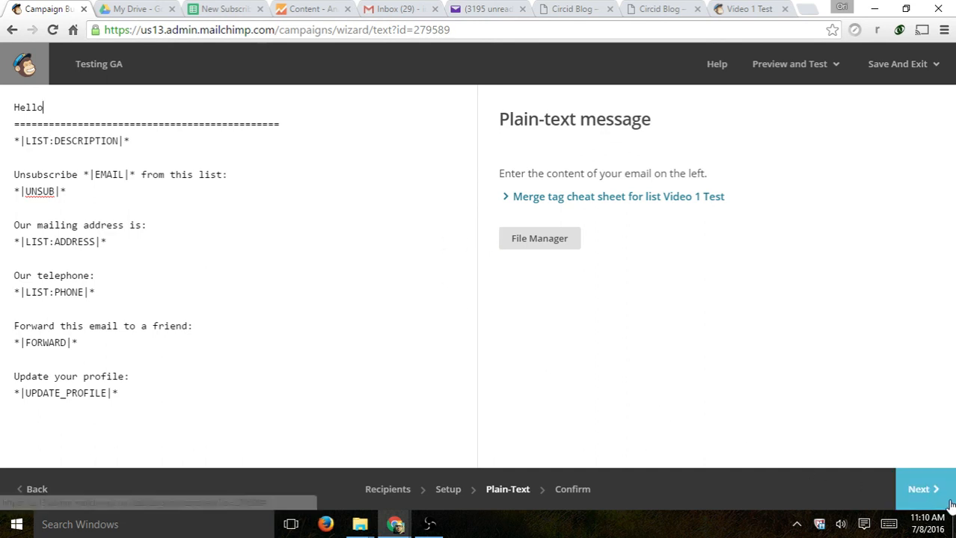
{"action": "left_click", "coordinate": [25, 67]}
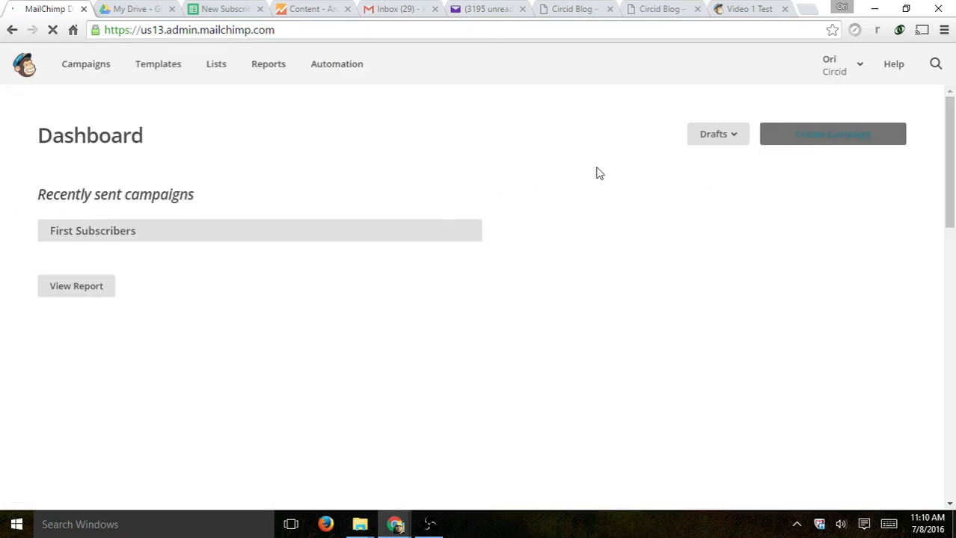
- Create a new regular campaign addressed to the Video 1 Test list
{"action": "left_click", "coordinate": [85, 67]}
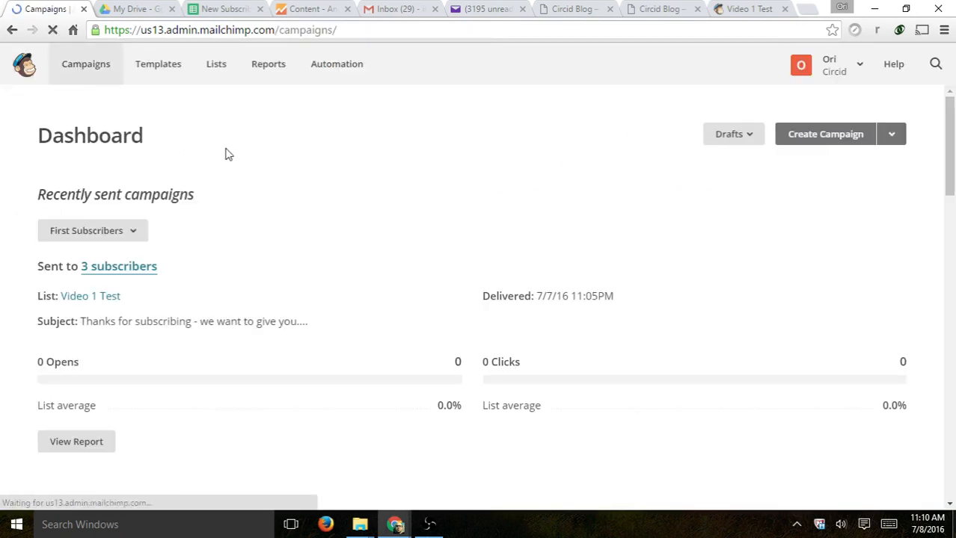
{"action": "left_click", "coordinate": [822, 135]}
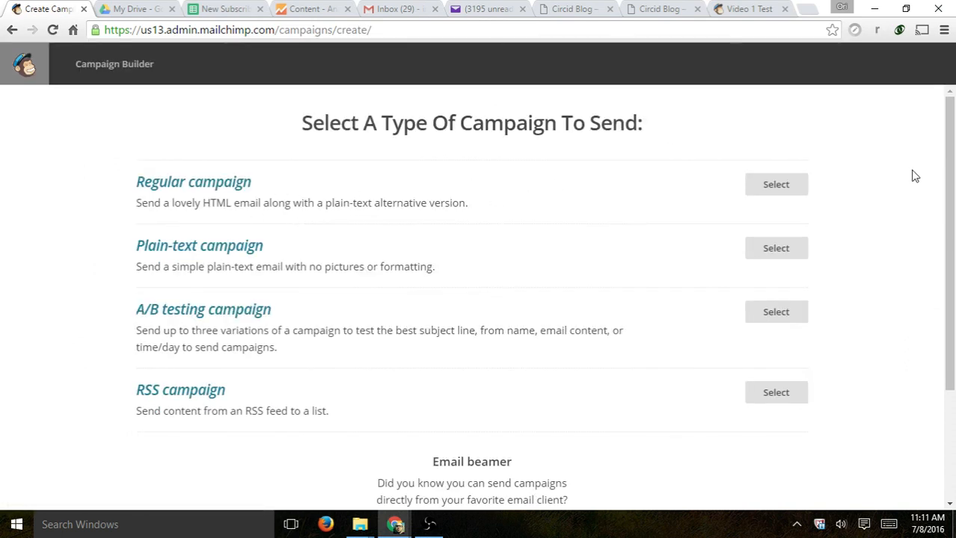
{"action": "left_click", "coordinate": [777, 185]}
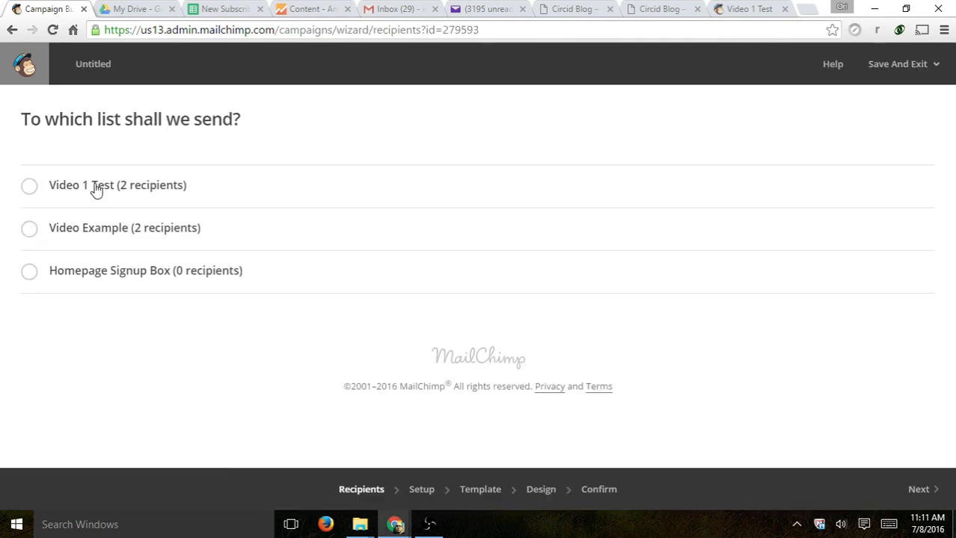
{"action": "left_click", "coordinate": [99, 190]}
{"action": "left_click", "coordinate": [934, 501]}
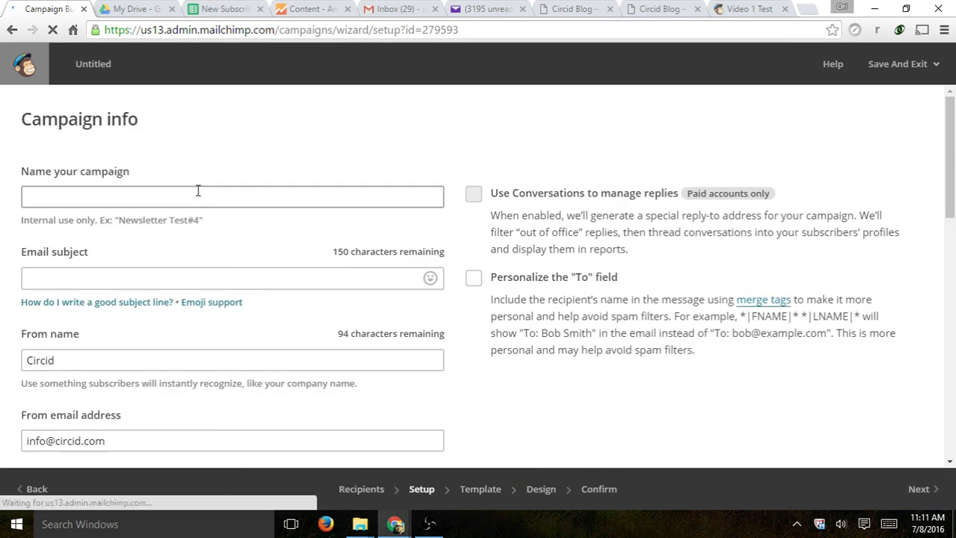
- Name the campaign 'GA Test' and use 'GA Test' as the email subject
{"action": "key", "text": "ctrl+v"}
{"action": "left_click_drag", "start_coordinate": [164, 200], "coordinate": [4, 188]}
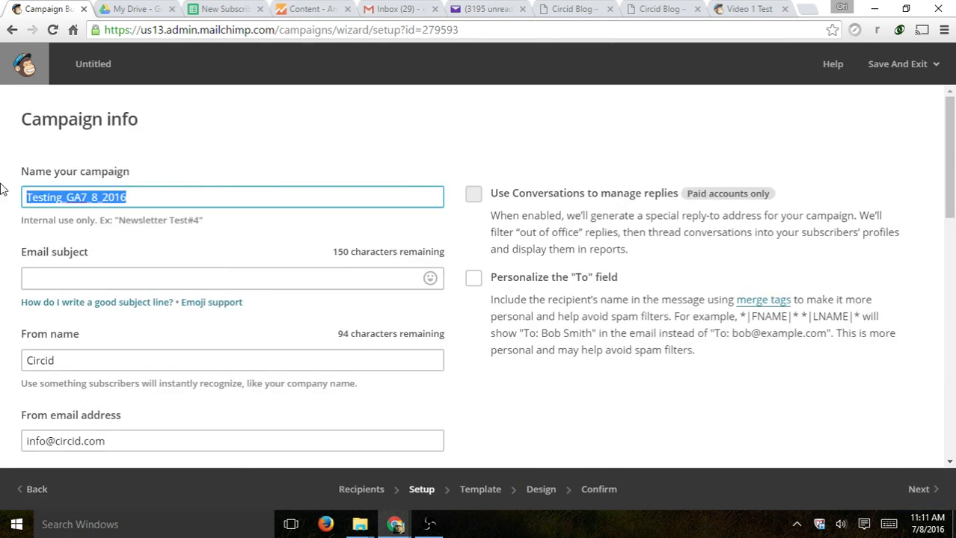
{"action": "type", "text": "GA Test"}
{"action": "key", "text": "ctrl+a"}
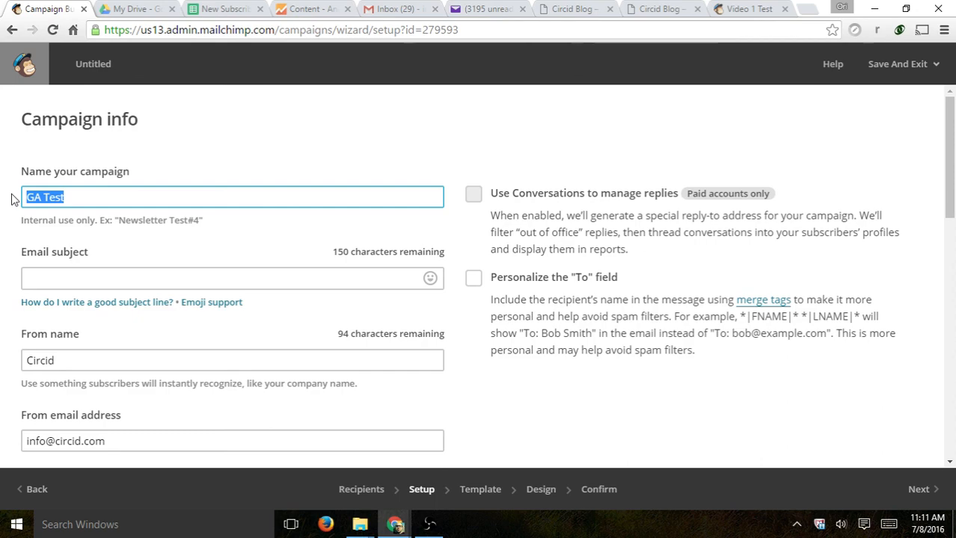
{"action": "key", "text": "ctrl+c"}
{"action": "left_click", "coordinate": [75, 275]}
{"action": "key", "text": "ctrl+v"}
- Enable Google Analytics link tracking titled GA_Test7_8_2016 and continue to template selection
{"action": "left_click", "coordinate": [202, 302]}
{"action": "scroll", "coordinate": [207, 299], "scroll_direction": "down", "scroll_amount": 2}
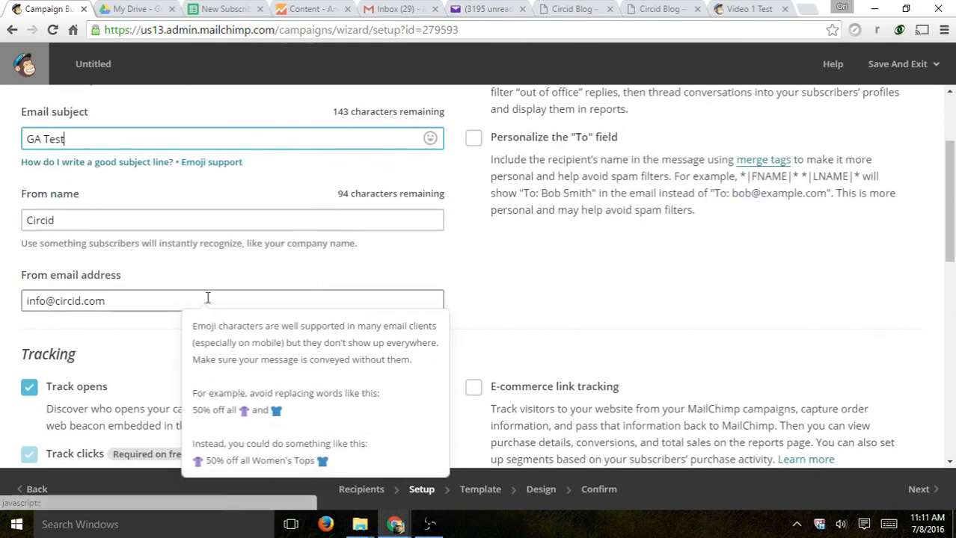
{"action": "scroll", "coordinate": [46, 321], "scroll_direction": "down", "scroll_amount": 3}
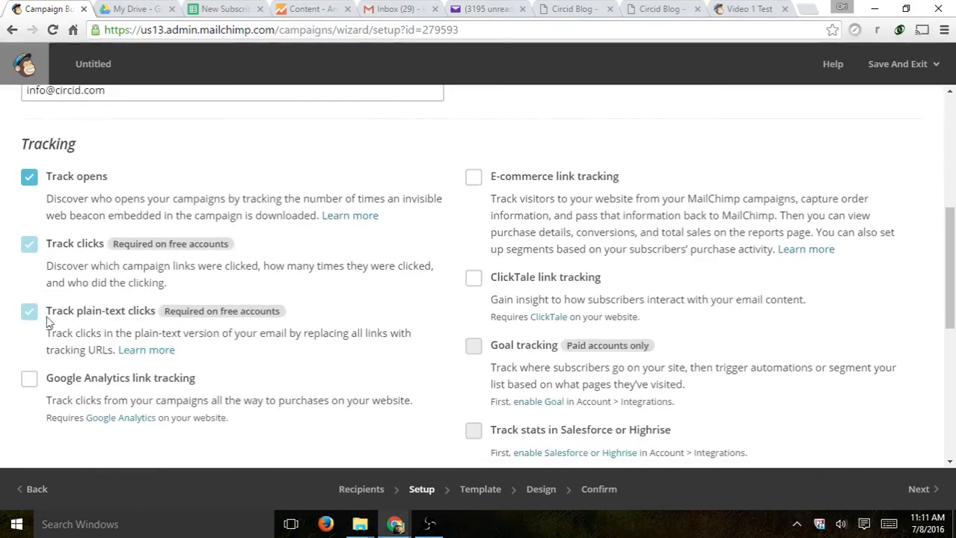
{"action": "left_click", "coordinate": [29, 379]}
{"action": "scroll", "coordinate": [187, 346], "scroll_direction": "down", "scroll_amount": 2}
{"action": "left_click_drag", "start_coordinate": [205, 334], "coordinate": [0, 339]}
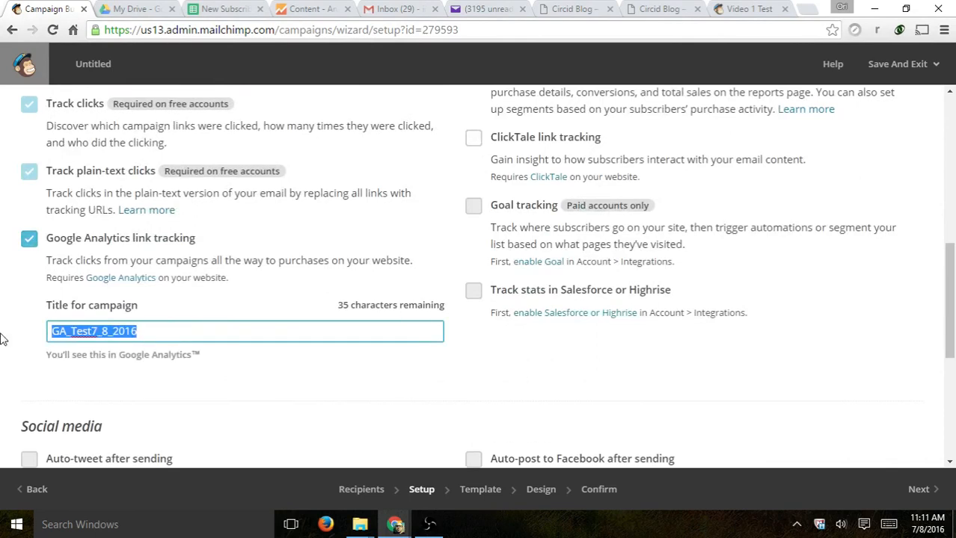
{"action": "scroll", "coordinate": [298, 341], "scroll_direction": "down", "scroll_amount": 5}
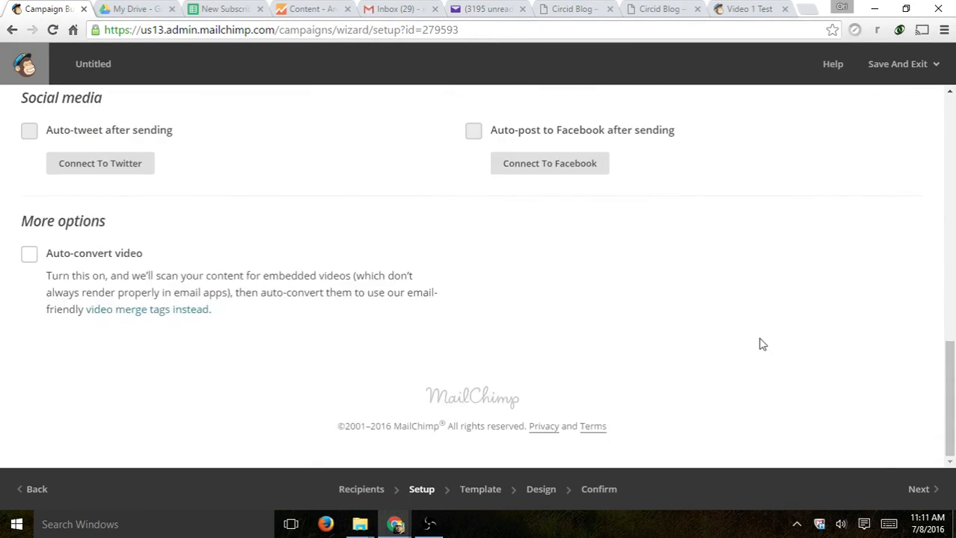
{"action": "left_click", "coordinate": [917, 488]}
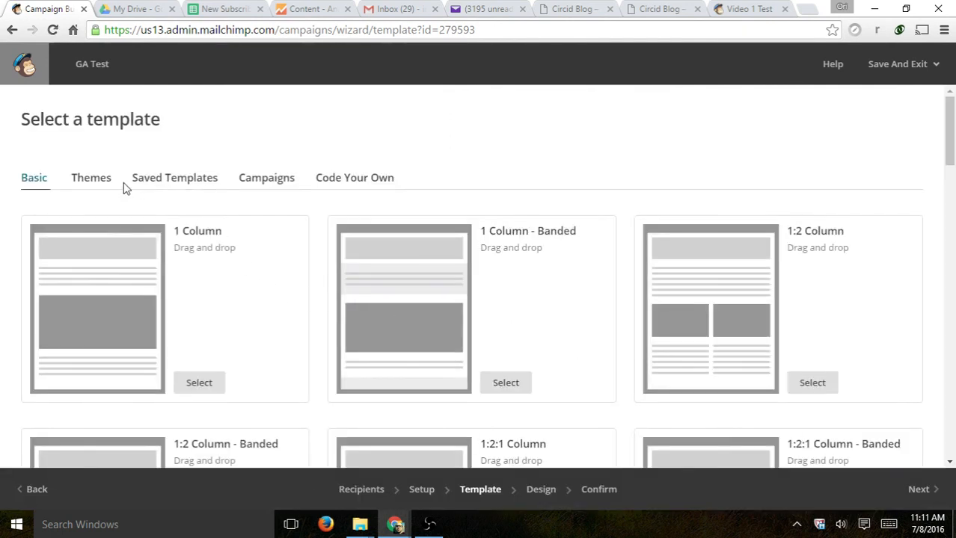
- Use the saved Circid Test 1 template, verify the Read More button's blog URL, and reach the review page
{"action": "left_click", "coordinate": [175, 182]}
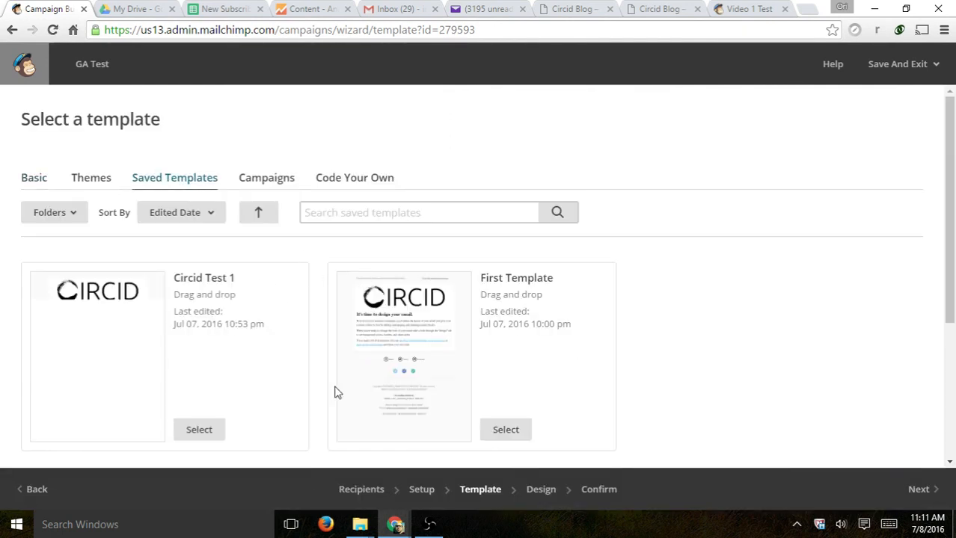
{"action": "left_click", "coordinate": [205, 431]}
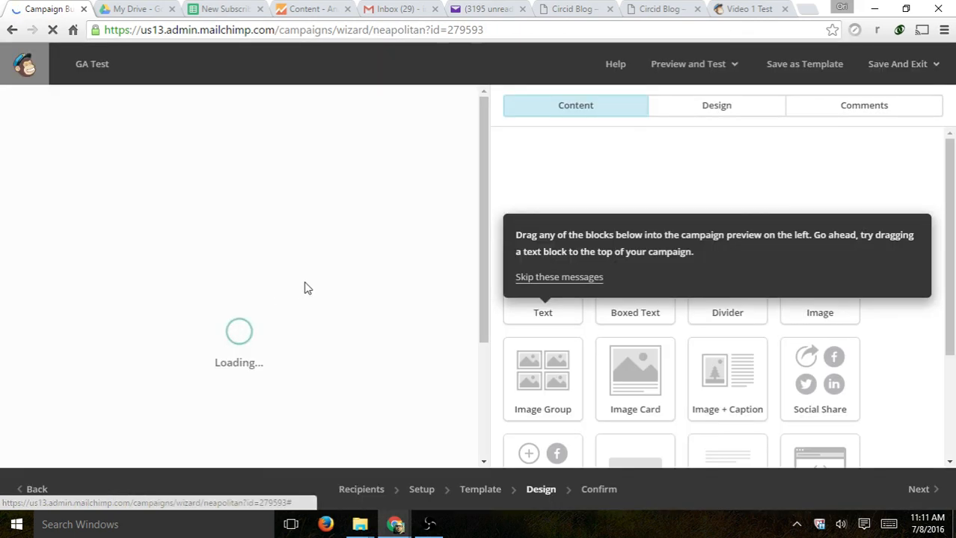
{"action": "scroll", "coordinate": [354, 288], "scroll_direction": "down", "scroll_amount": 2}
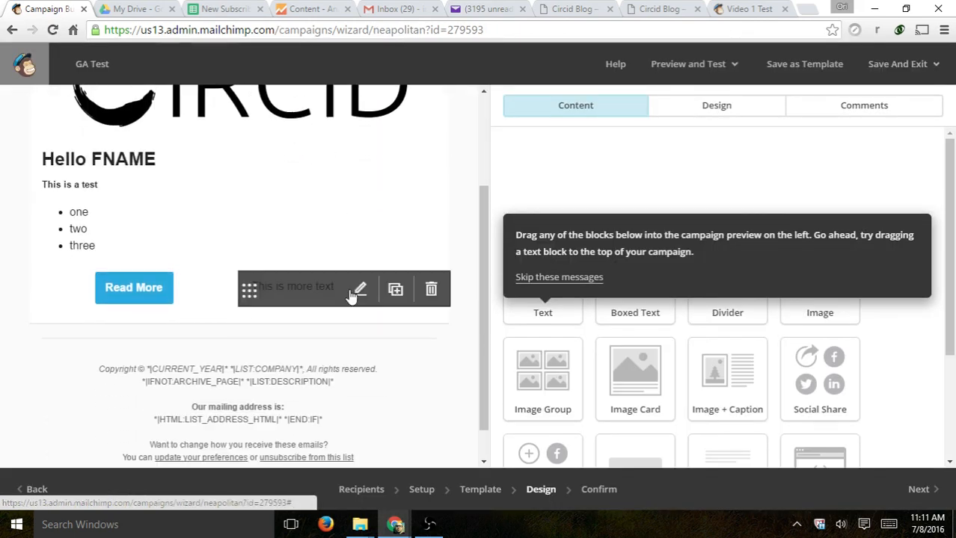
{"action": "left_click", "coordinate": [123, 285]}
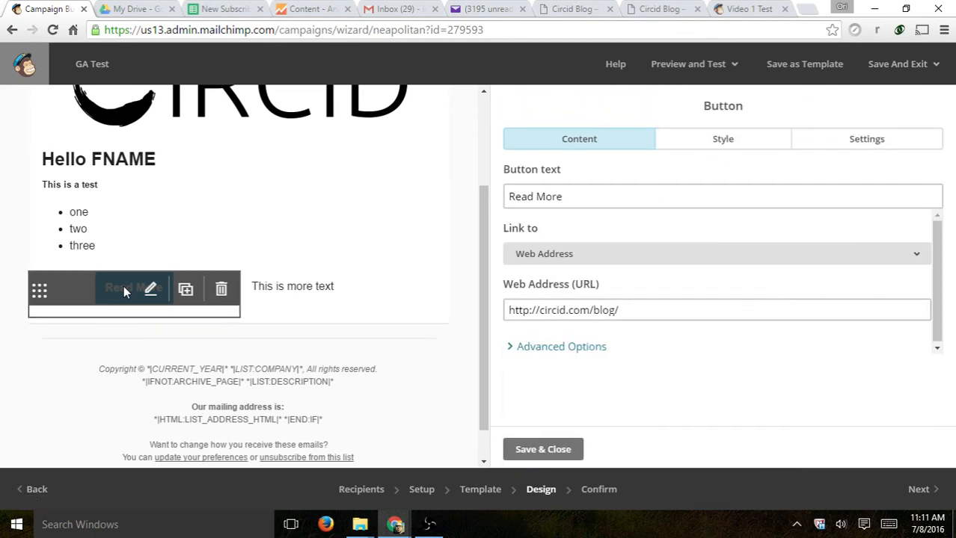
{"action": "left_click_drag", "start_coordinate": [619, 310], "coordinate": [368, 322]}
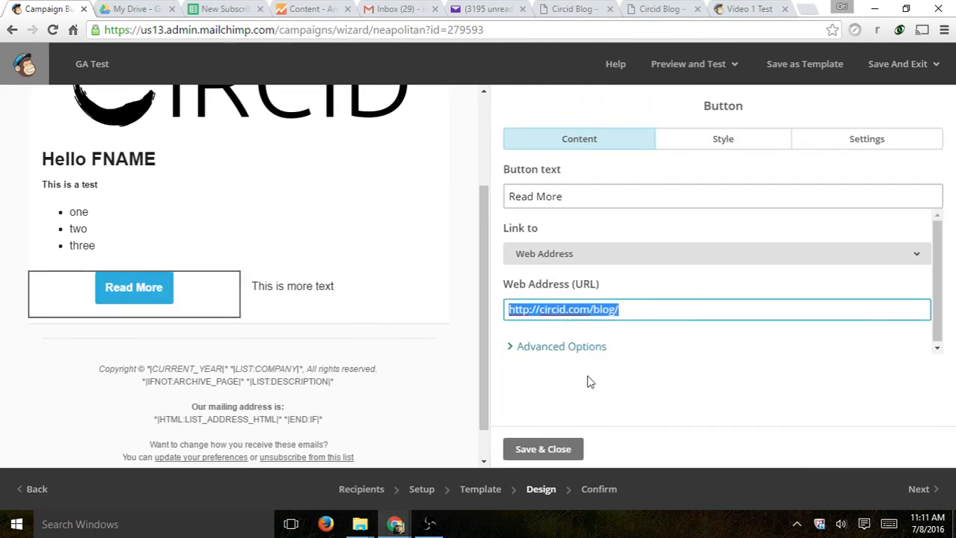
{"action": "left_click", "coordinate": [545, 449]}
{"action": "scroll", "coordinate": [832, 381], "scroll_direction": "down", "scroll_amount": 2}
{"action": "left_click", "coordinate": [921, 491]}
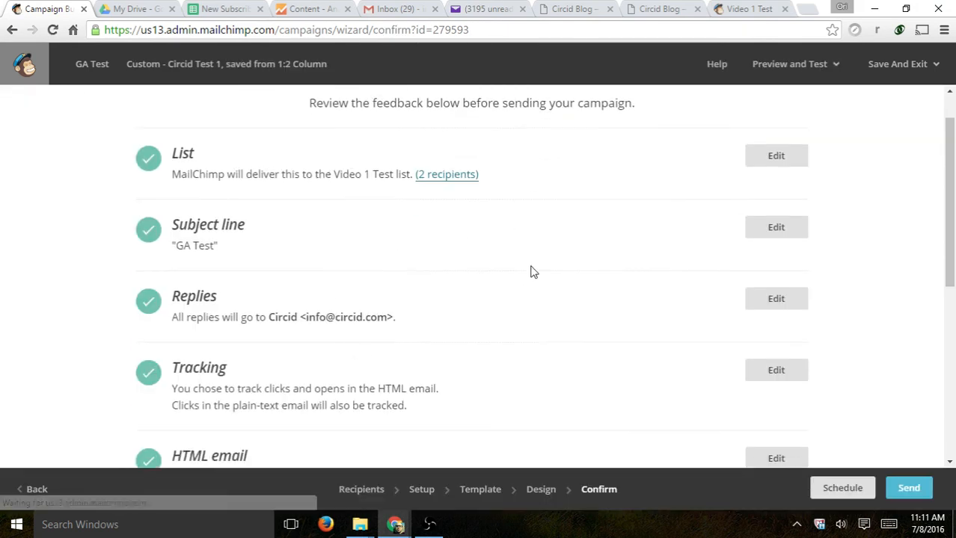
- Send the GA Test campaign immediately
{"action": "scroll", "coordinate": [533, 272], "scroll_direction": "down", "scroll_amount": 5}
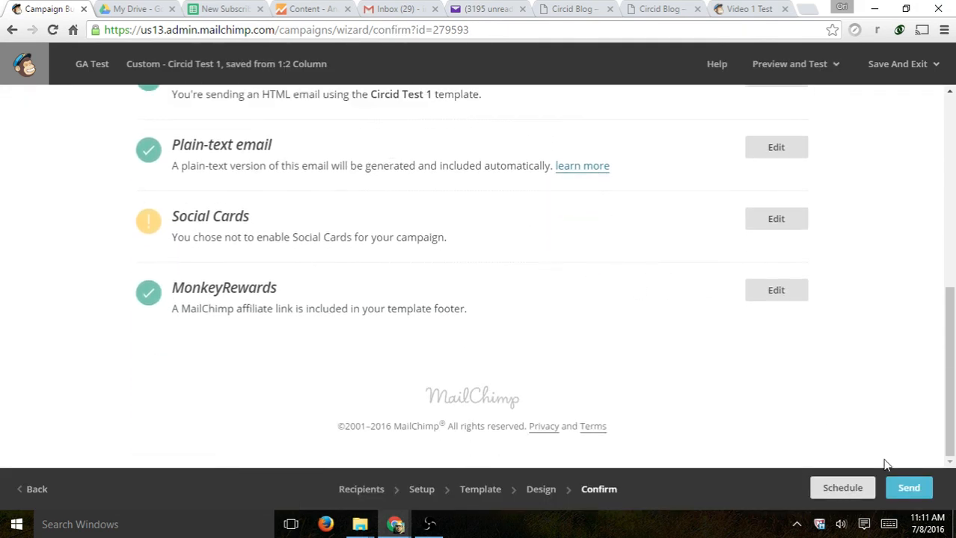
{"action": "left_click", "coordinate": [906, 487]}
{"action": "left_click", "coordinate": [441, 453]}
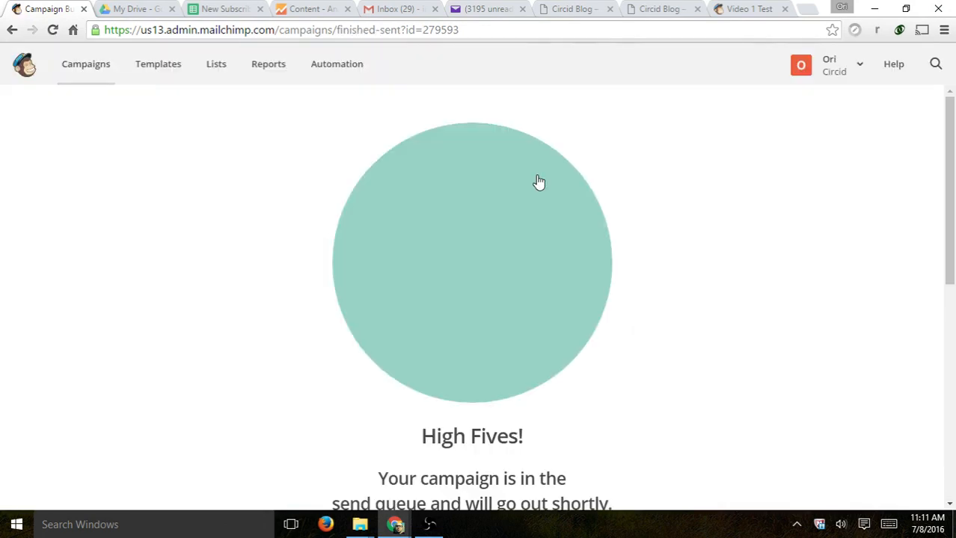
- Open GA Test's report, still showing 0 recipients, then check the Yahoo Mail inbox
{"action": "left_click", "coordinate": [63, 74]}
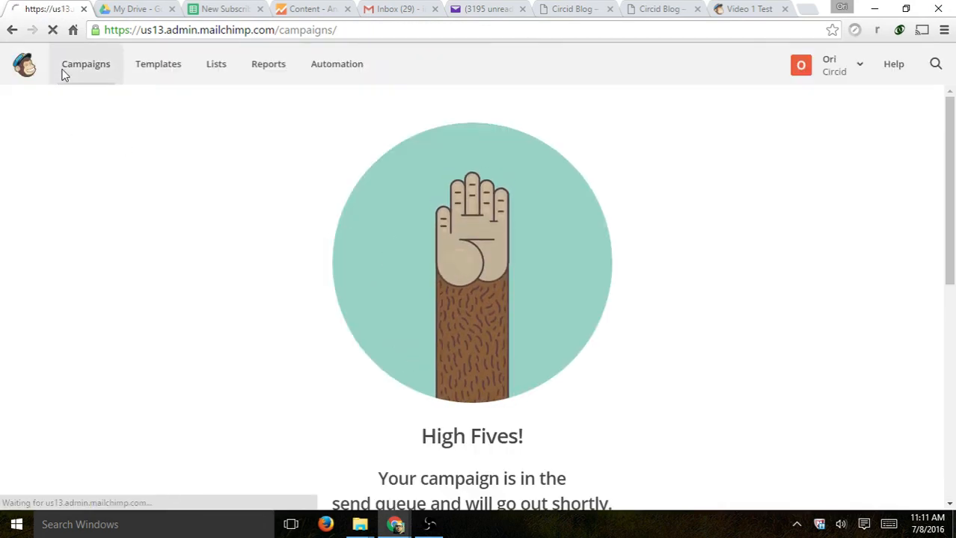
{"action": "left_click_drag", "start_coordinate": [186, 241], "coordinate": [123, 241]}
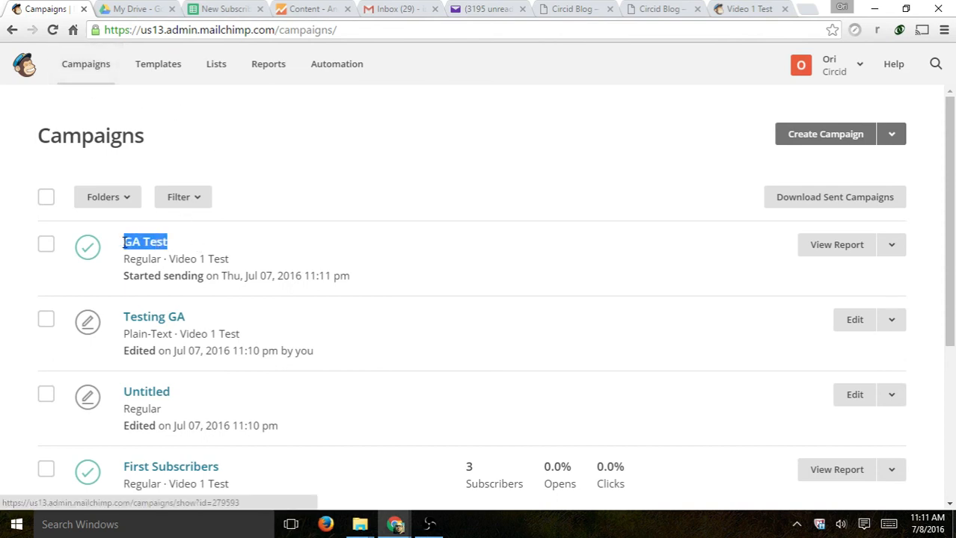
{"action": "left_click", "coordinate": [836, 250]}
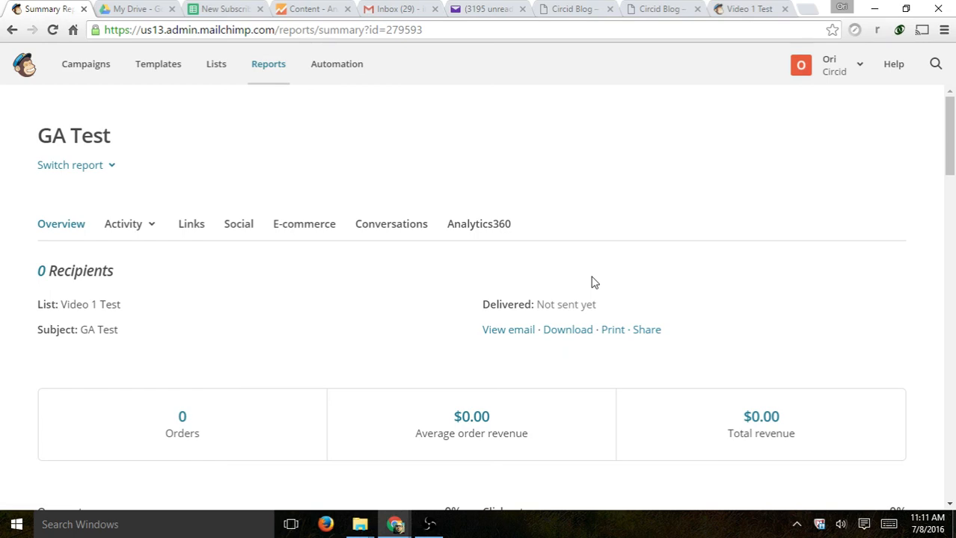
{"action": "scroll", "coordinate": [590, 281], "scroll_direction": "down", "scroll_amount": 2}
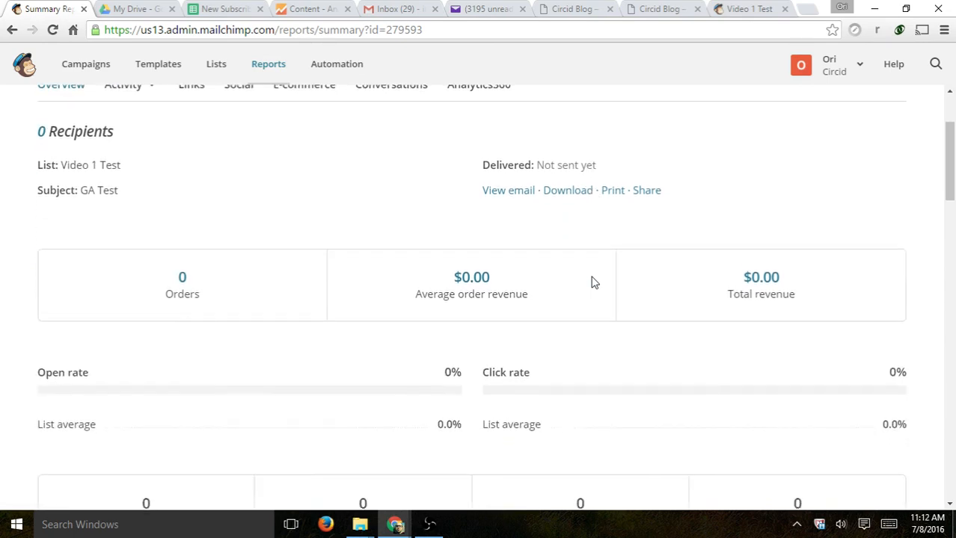
{"action": "scroll", "coordinate": [591, 280], "scroll_direction": "up", "scroll_amount": 2}
{"action": "left_click", "coordinate": [485, 10]}
- Open the GA Test email in the Yahoo inbox and follow its Read More link to the Circid Blog, checking the utm_campaign GA_Test7_8_2016 tracking
{"action": "left_click", "coordinate": [67, 182]}
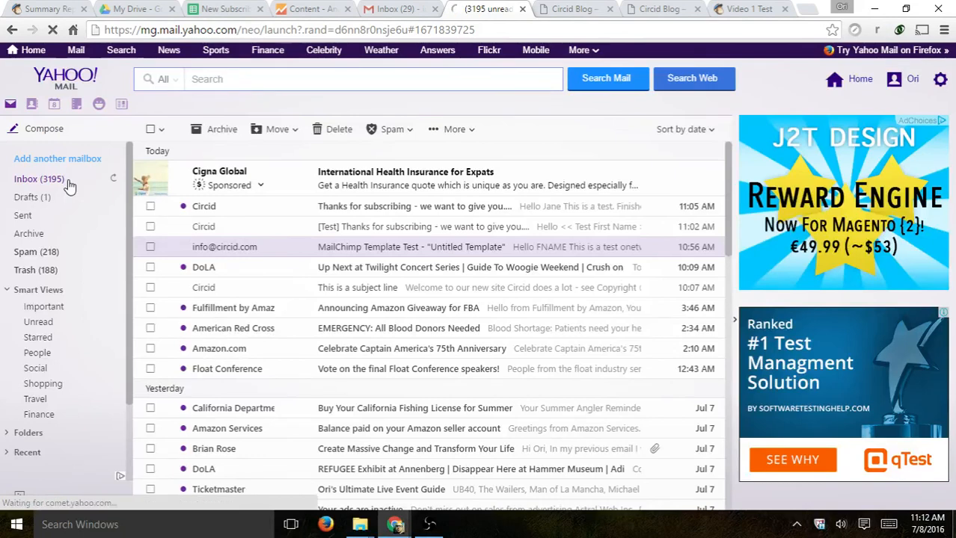
{"action": "left_click", "coordinate": [113, 182]}
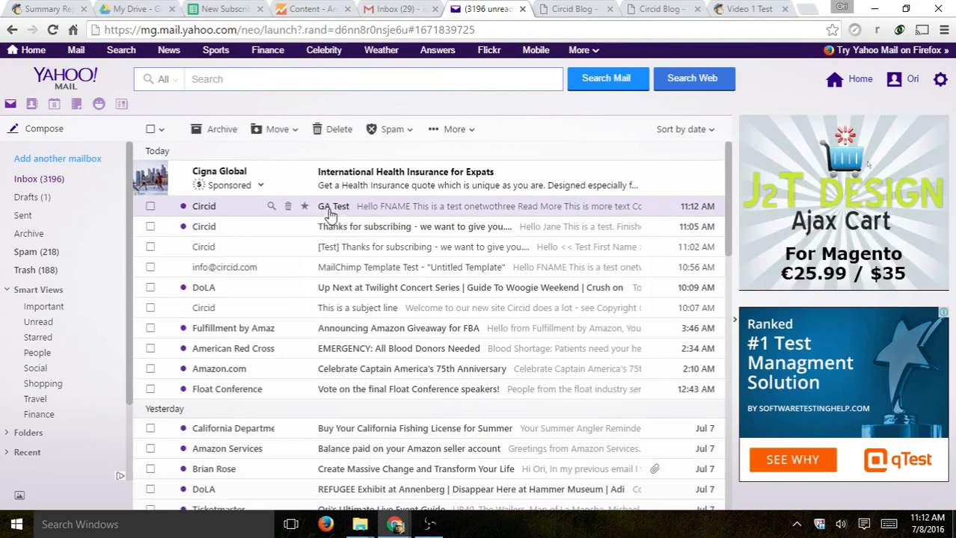
{"action": "left_click", "coordinate": [329, 213]}
{"action": "scroll", "coordinate": [385, 255], "scroll_direction": "down", "scroll_amount": 1}
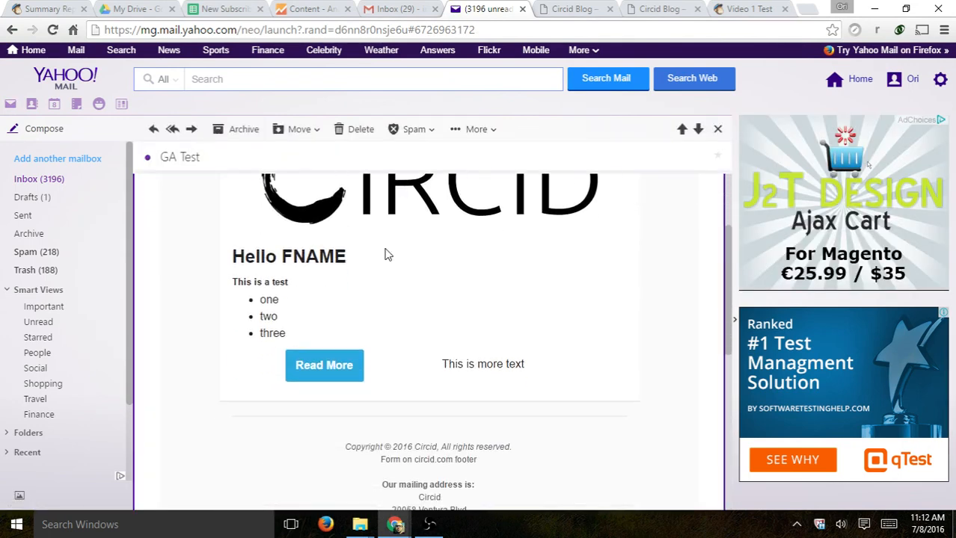
{"action": "left_click", "coordinate": [327, 360]}
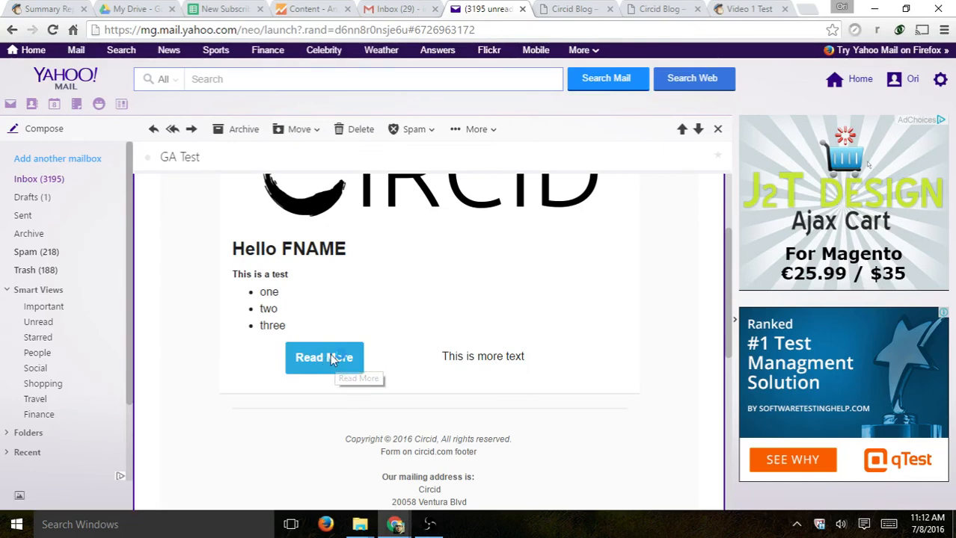
{"action": "left_click_drag", "start_coordinate": [153, 31], "coordinate": [449, 32]}
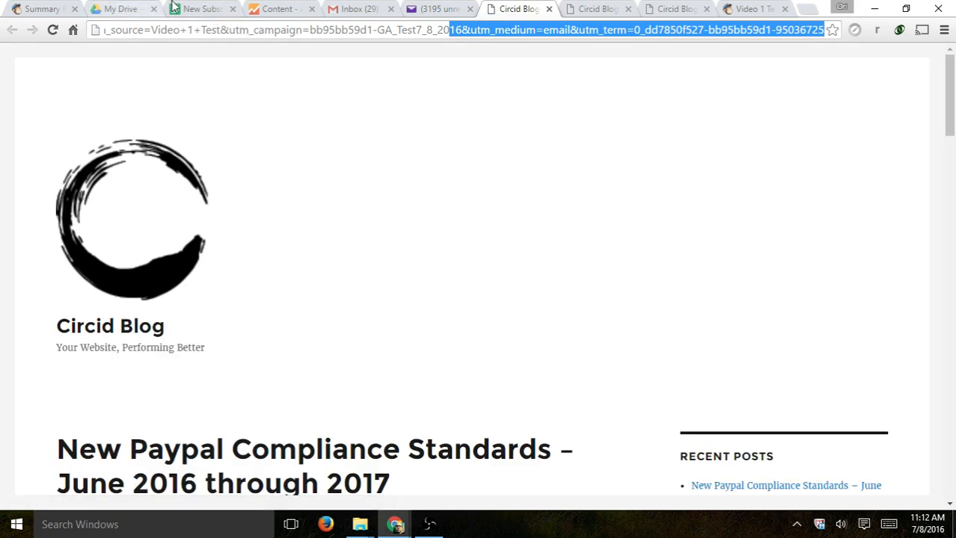
- Filter the Google Analytics real-time content report to the Video 1 Test source
{"action": "left_click", "coordinate": [273, 9]}
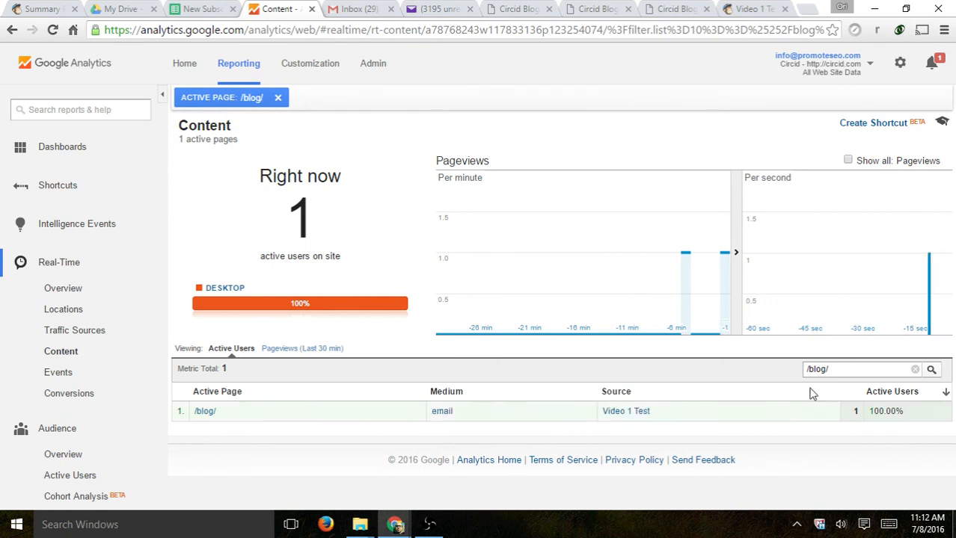
{"action": "double_click", "coordinate": [446, 392]}
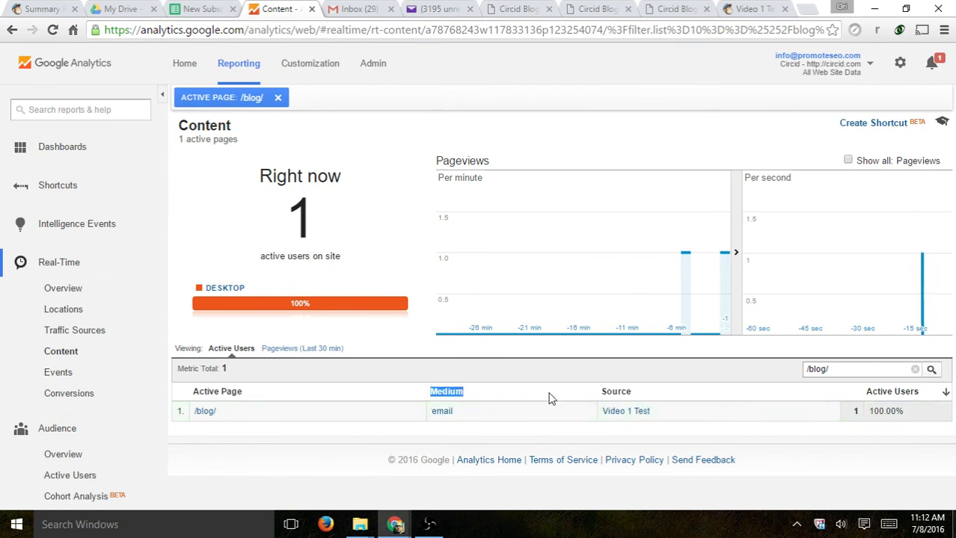
{"action": "left_click_drag", "start_coordinate": [602, 392], "coordinate": [627, 392]}
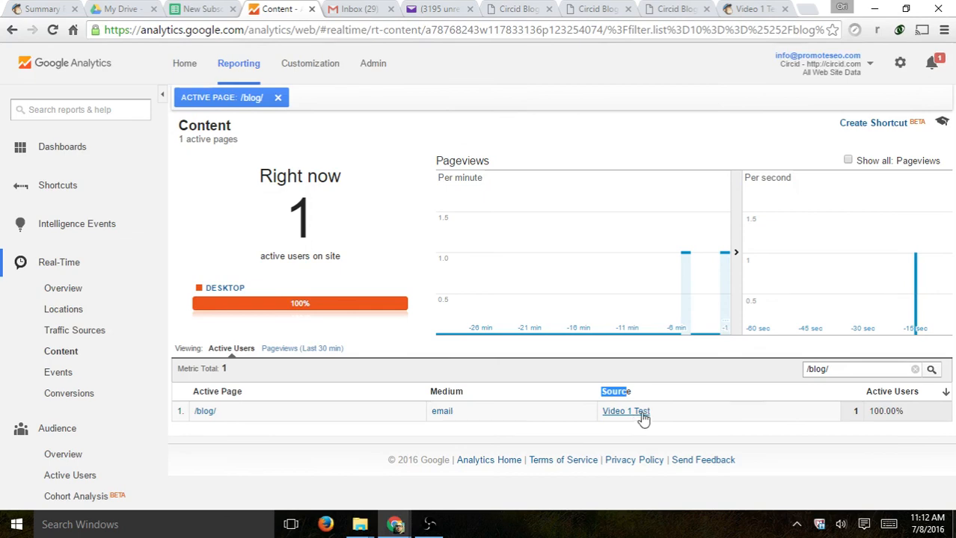
{"action": "left_click", "coordinate": [640, 413]}
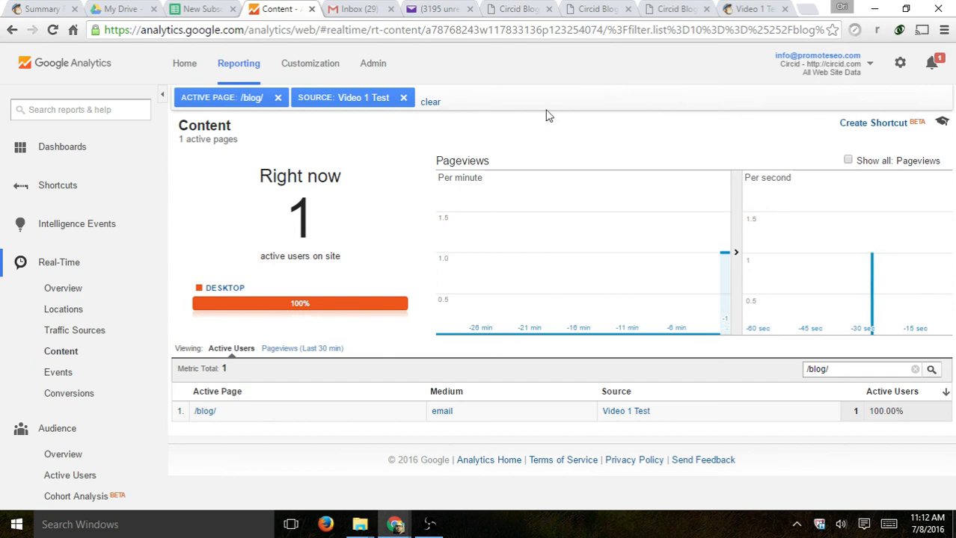
- In real-time Traffic Sources, filter to the email medium to reveal the GA_Test7_8_2016 campaign visit
{"action": "left_click", "coordinate": [98, 334]}
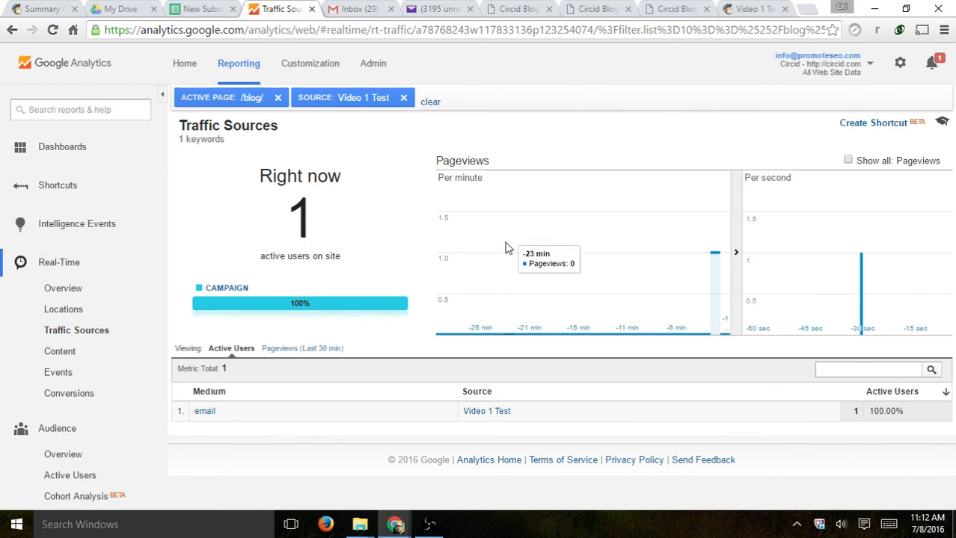
{"action": "left_click", "coordinate": [213, 411]}
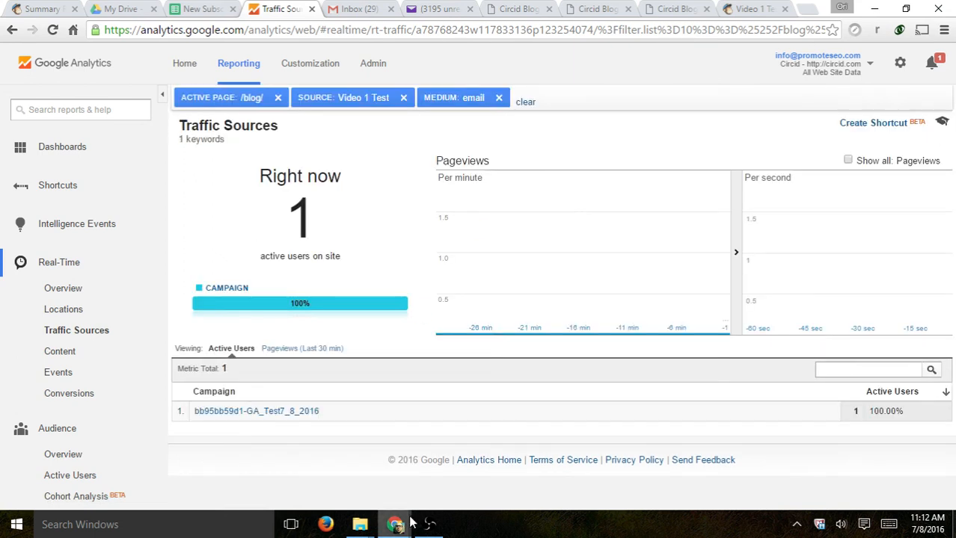
{"action": "left_click_drag", "start_coordinate": [352, 416], "coordinate": [250, 421]}
{"action": "left_click", "coordinate": [268, 414]}
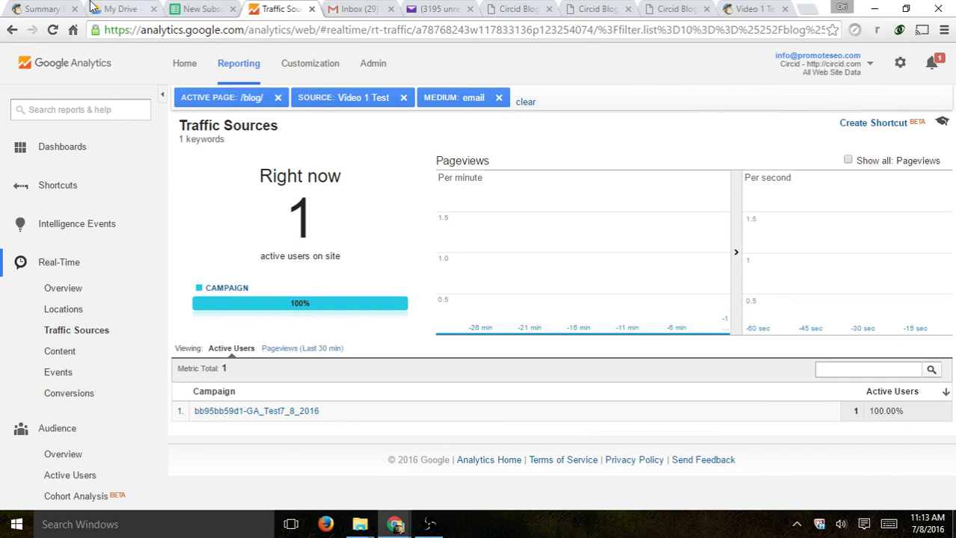
{"action": "left_click", "coordinate": [63, 8]}
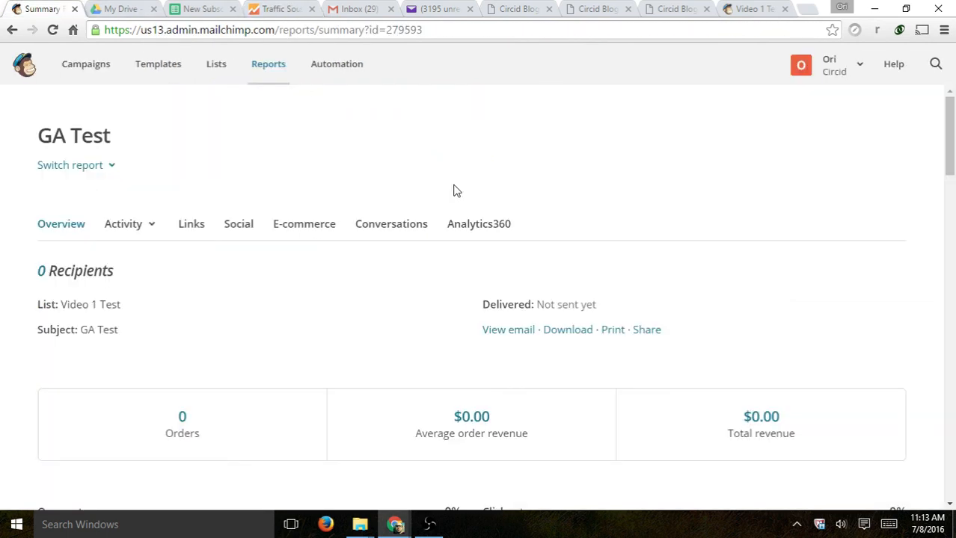
- Reopen the GA Test campaign report from the Campaigns list, now at 2 subscribers, 50% opens and 50% clicks
{"action": "left_click", "coordinate": [78, 68]}
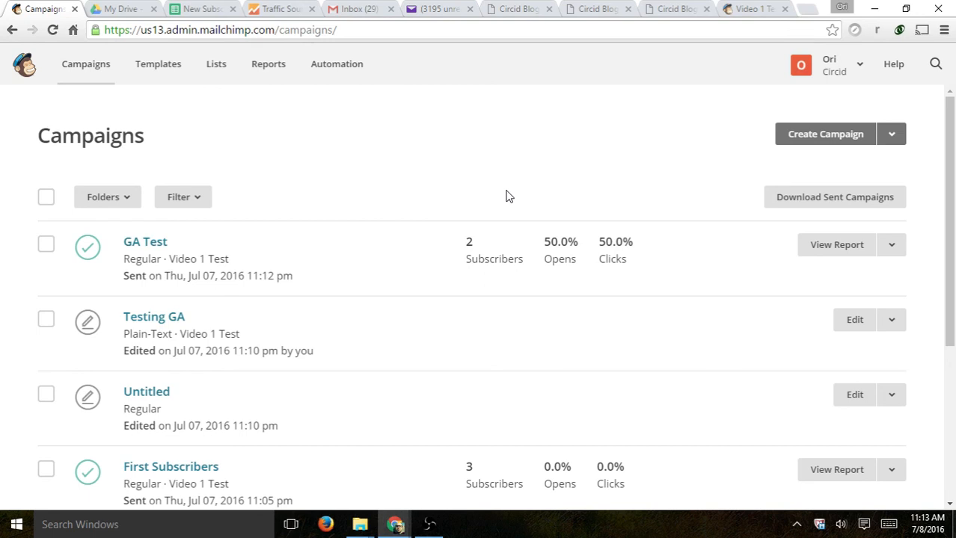
{"action": "scroll", "coordinate": [508, 197], "scroll_direction": "down", "scroll_amount": 2}
{"action": "scroll", "coordinate": [512, 197], "scroll_direction": "up", "scroll_amount": 1}
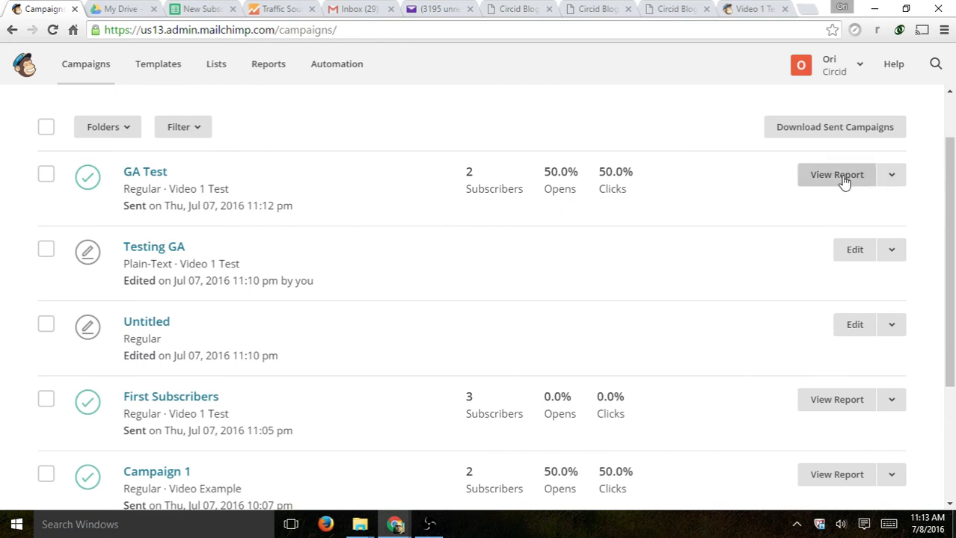
{"action": "left_click", "coordinate": [842, 181]}
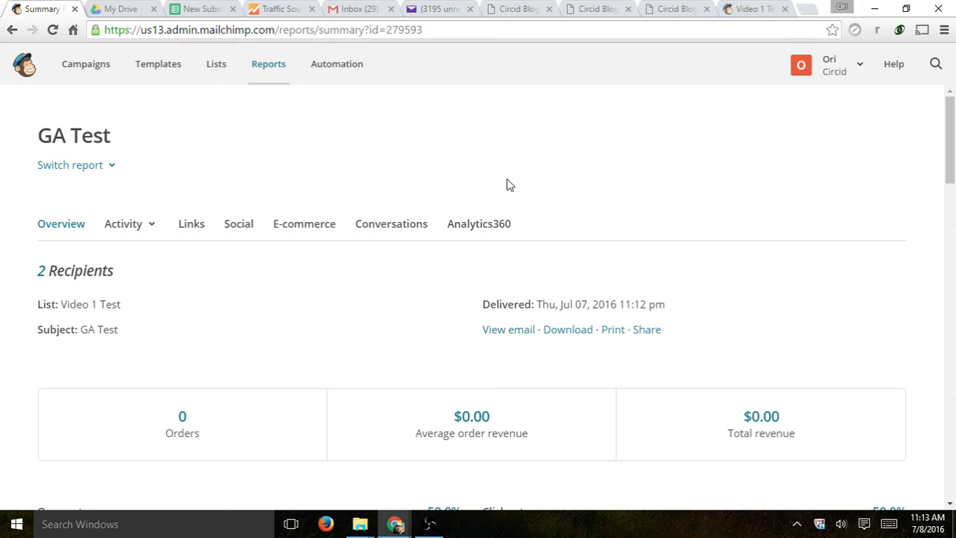
- Go to the Automation section to view the Explore Automations page
{"action": "left_click", "coordinate": [341, 74]}
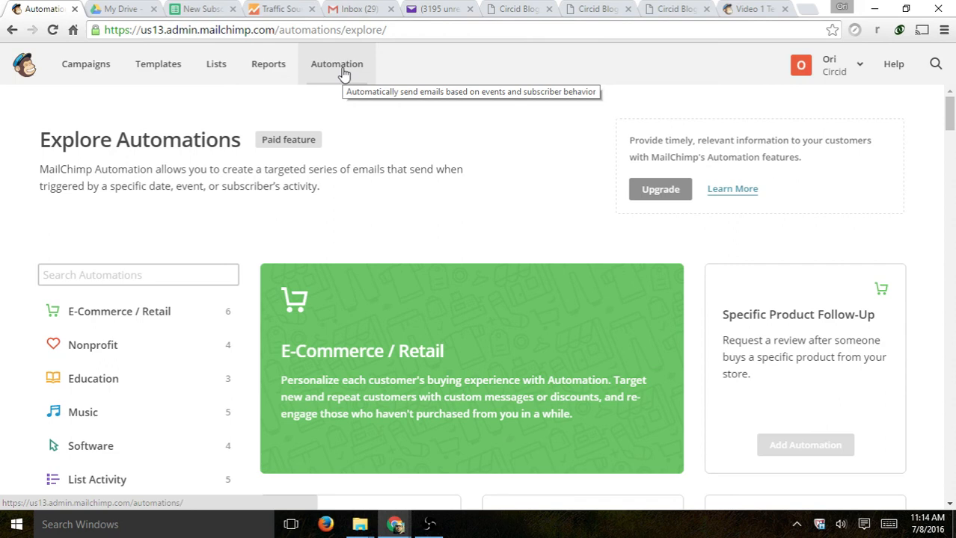
- Browse the automation templates, then view the Reports list with GA Test, First Subscribers and Campaign 1
{"action": "scroll", "coordinate": [405, 181], "scroll_direction": "down", "scroll_amount": 3}
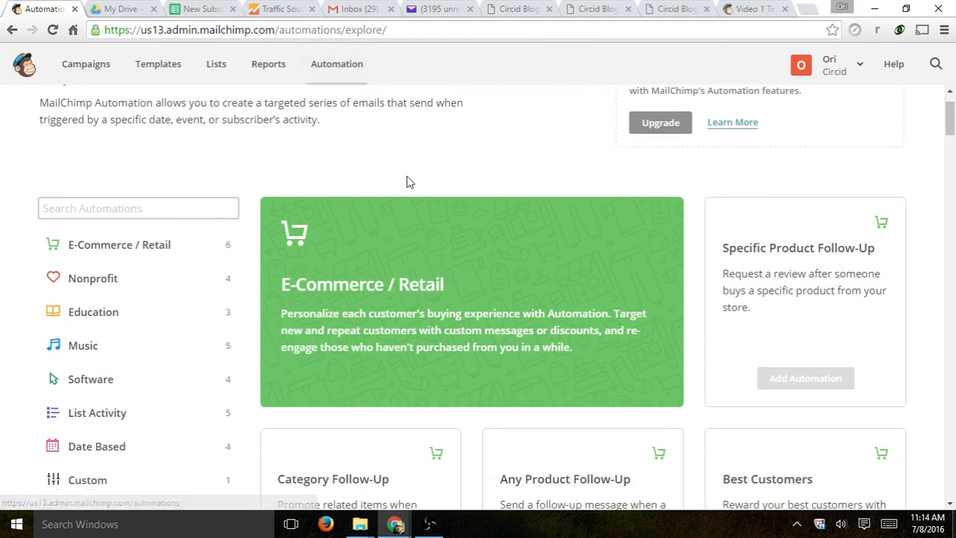
{"action": "scroll", "coordinate": [510, 336], "scroll_direction": "down", "scroll_amount": 2}
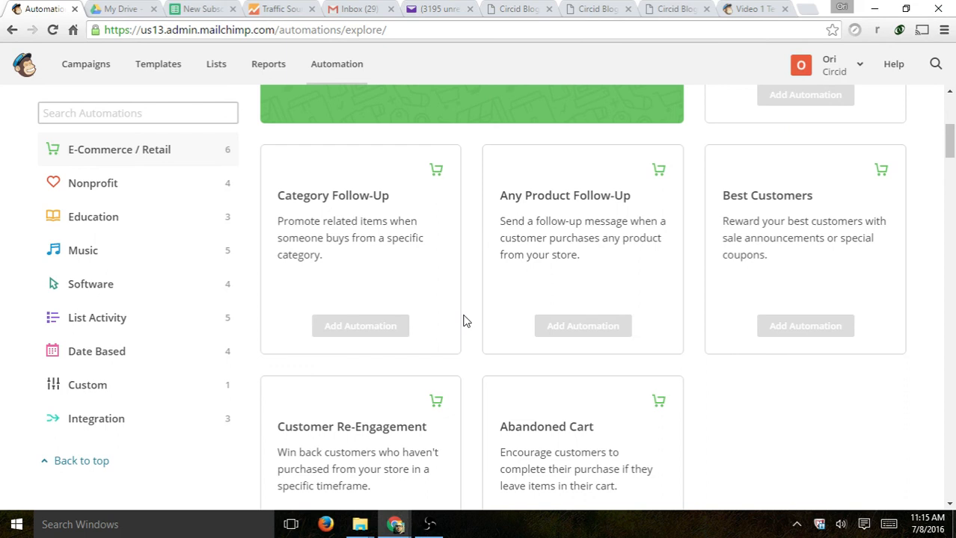
{"action": "left_click", "coordinate": [269, 65]}
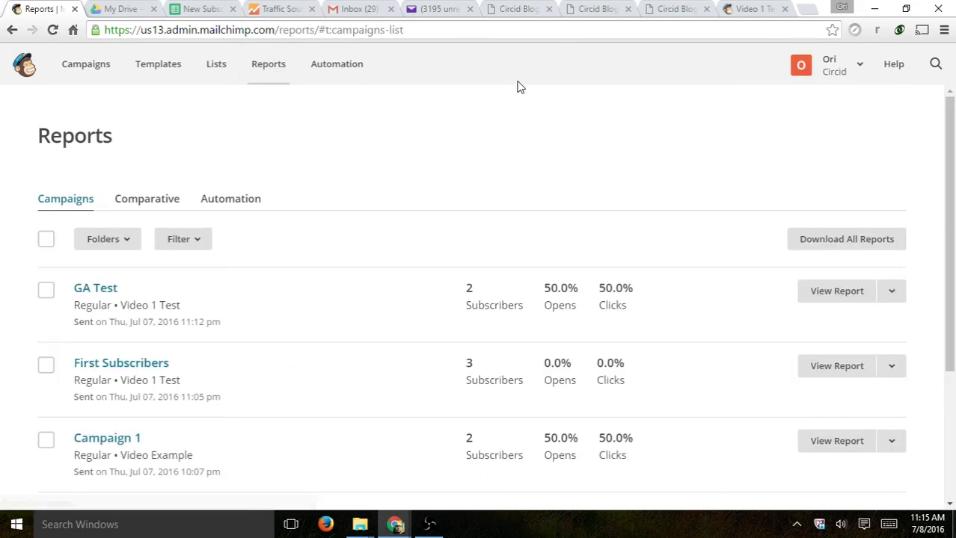
{"action": "scroll", "coordinate": [552, 121], "scroll_direction": "down", "scroll_amount": 1}
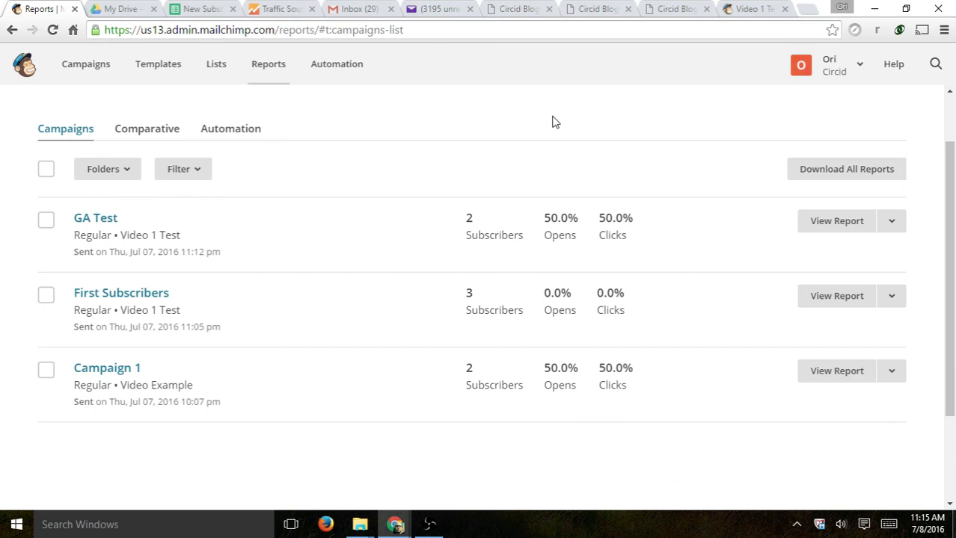